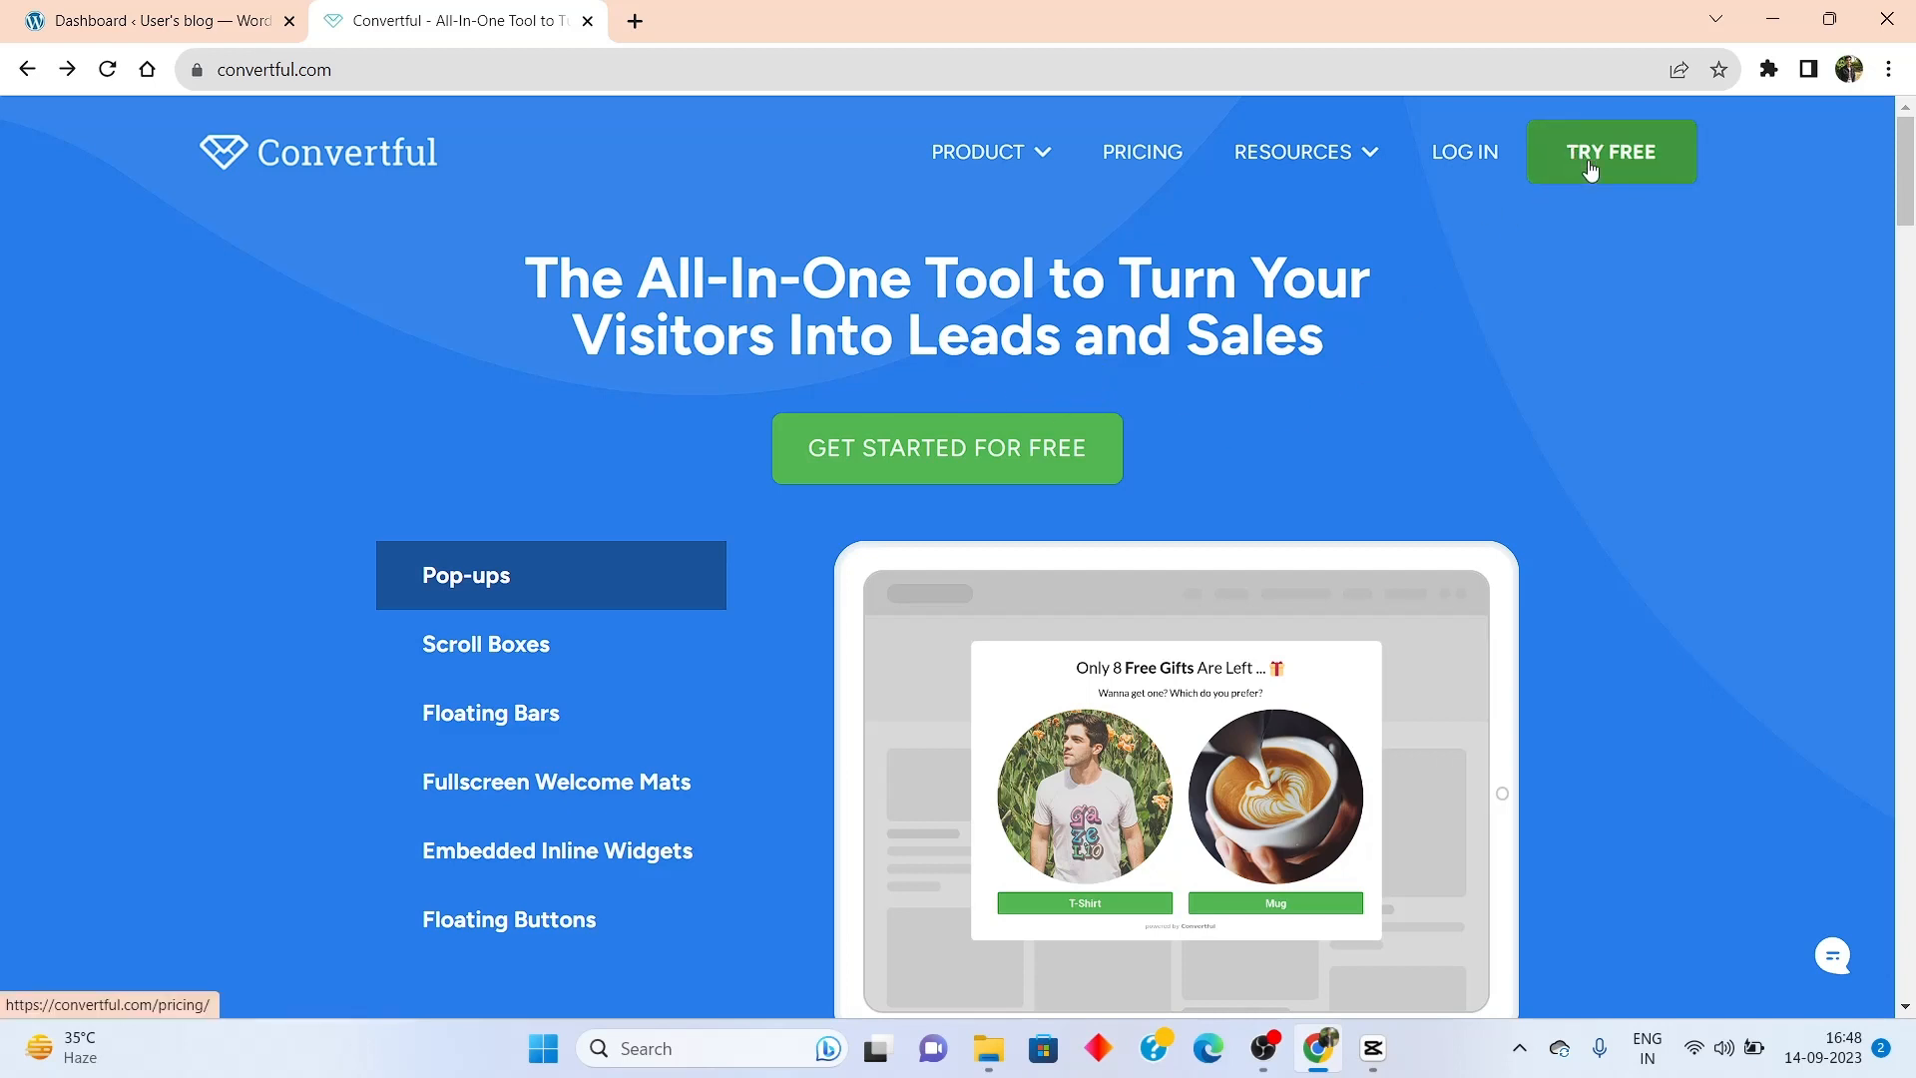
Open the Convertful pricing plans and get started with the Free plan
{"action": "left_click", "coordinate": [943, 457]}
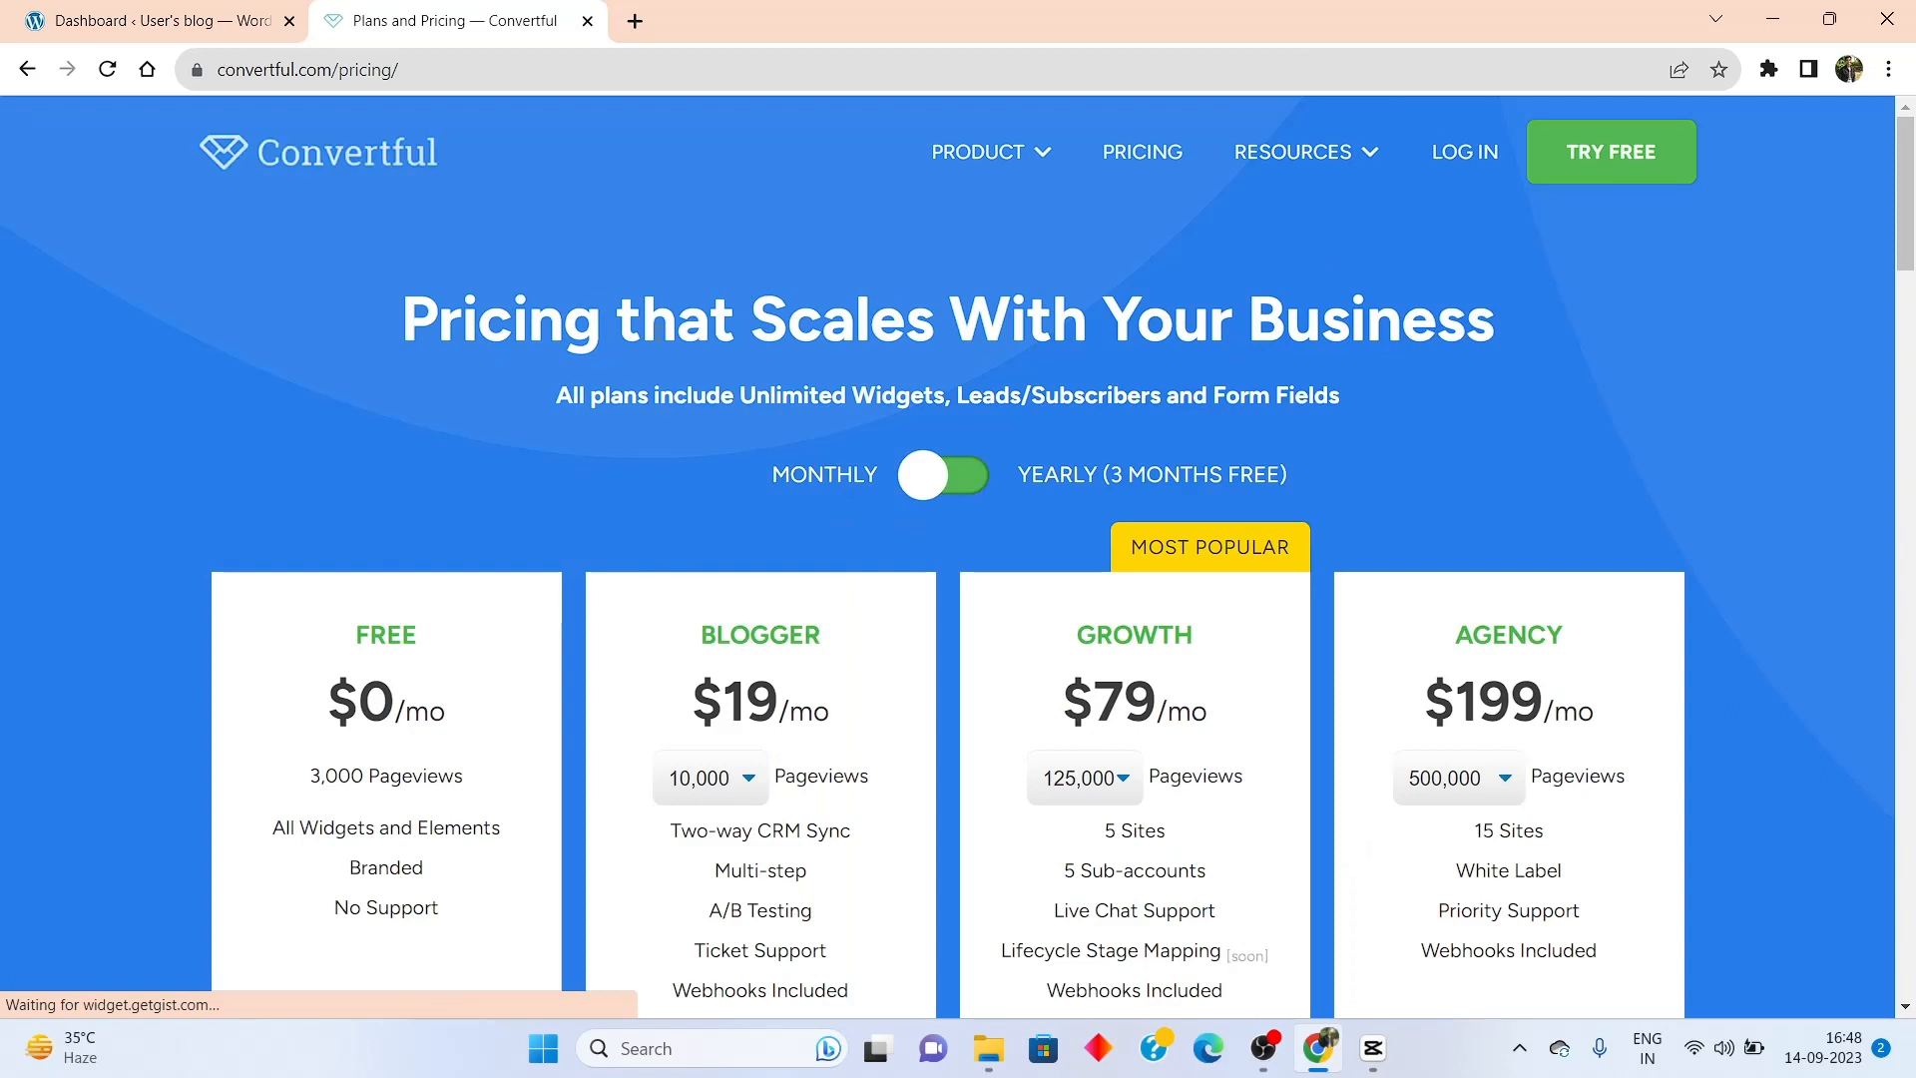
{"action": "scroll", "coordinate": [583, 429], "scroll_direction": "down", "scroll_amount": 3}
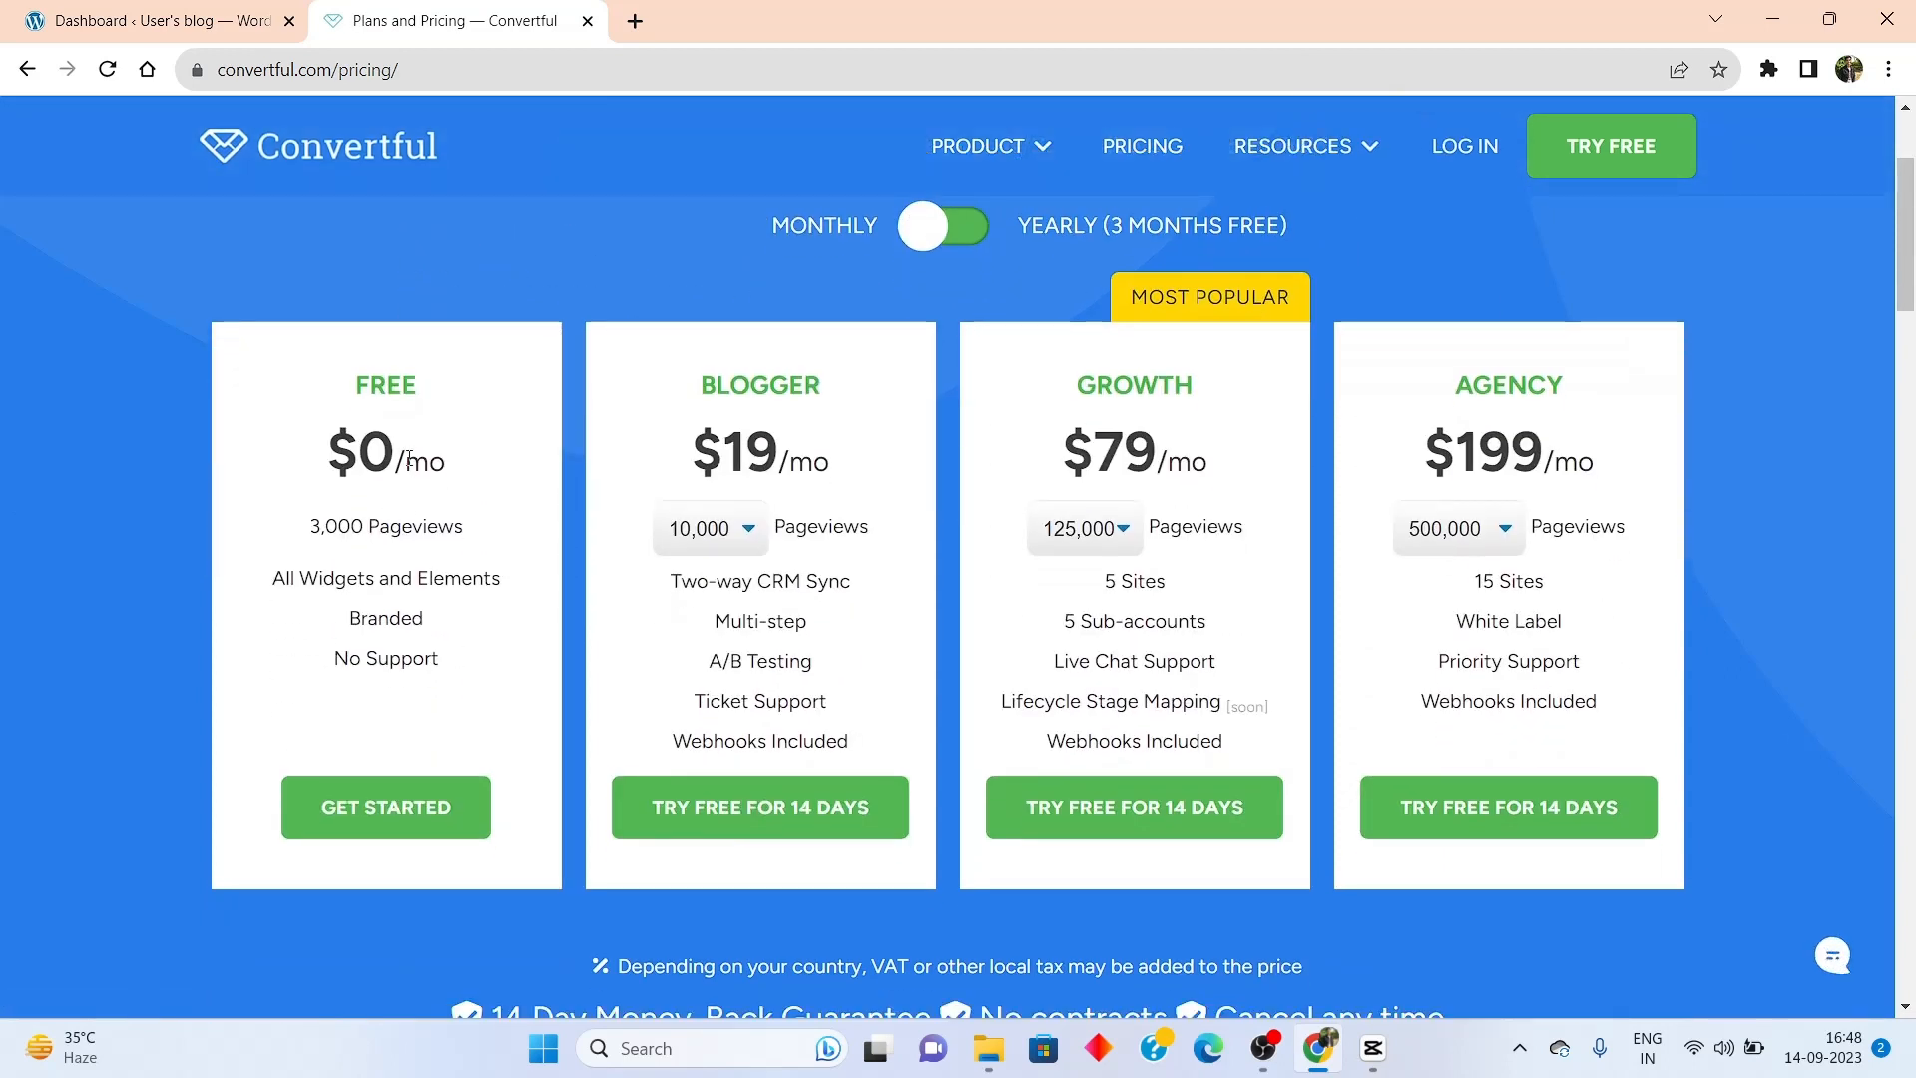
{"action": "left_click", "coordinate": [387, 836]}
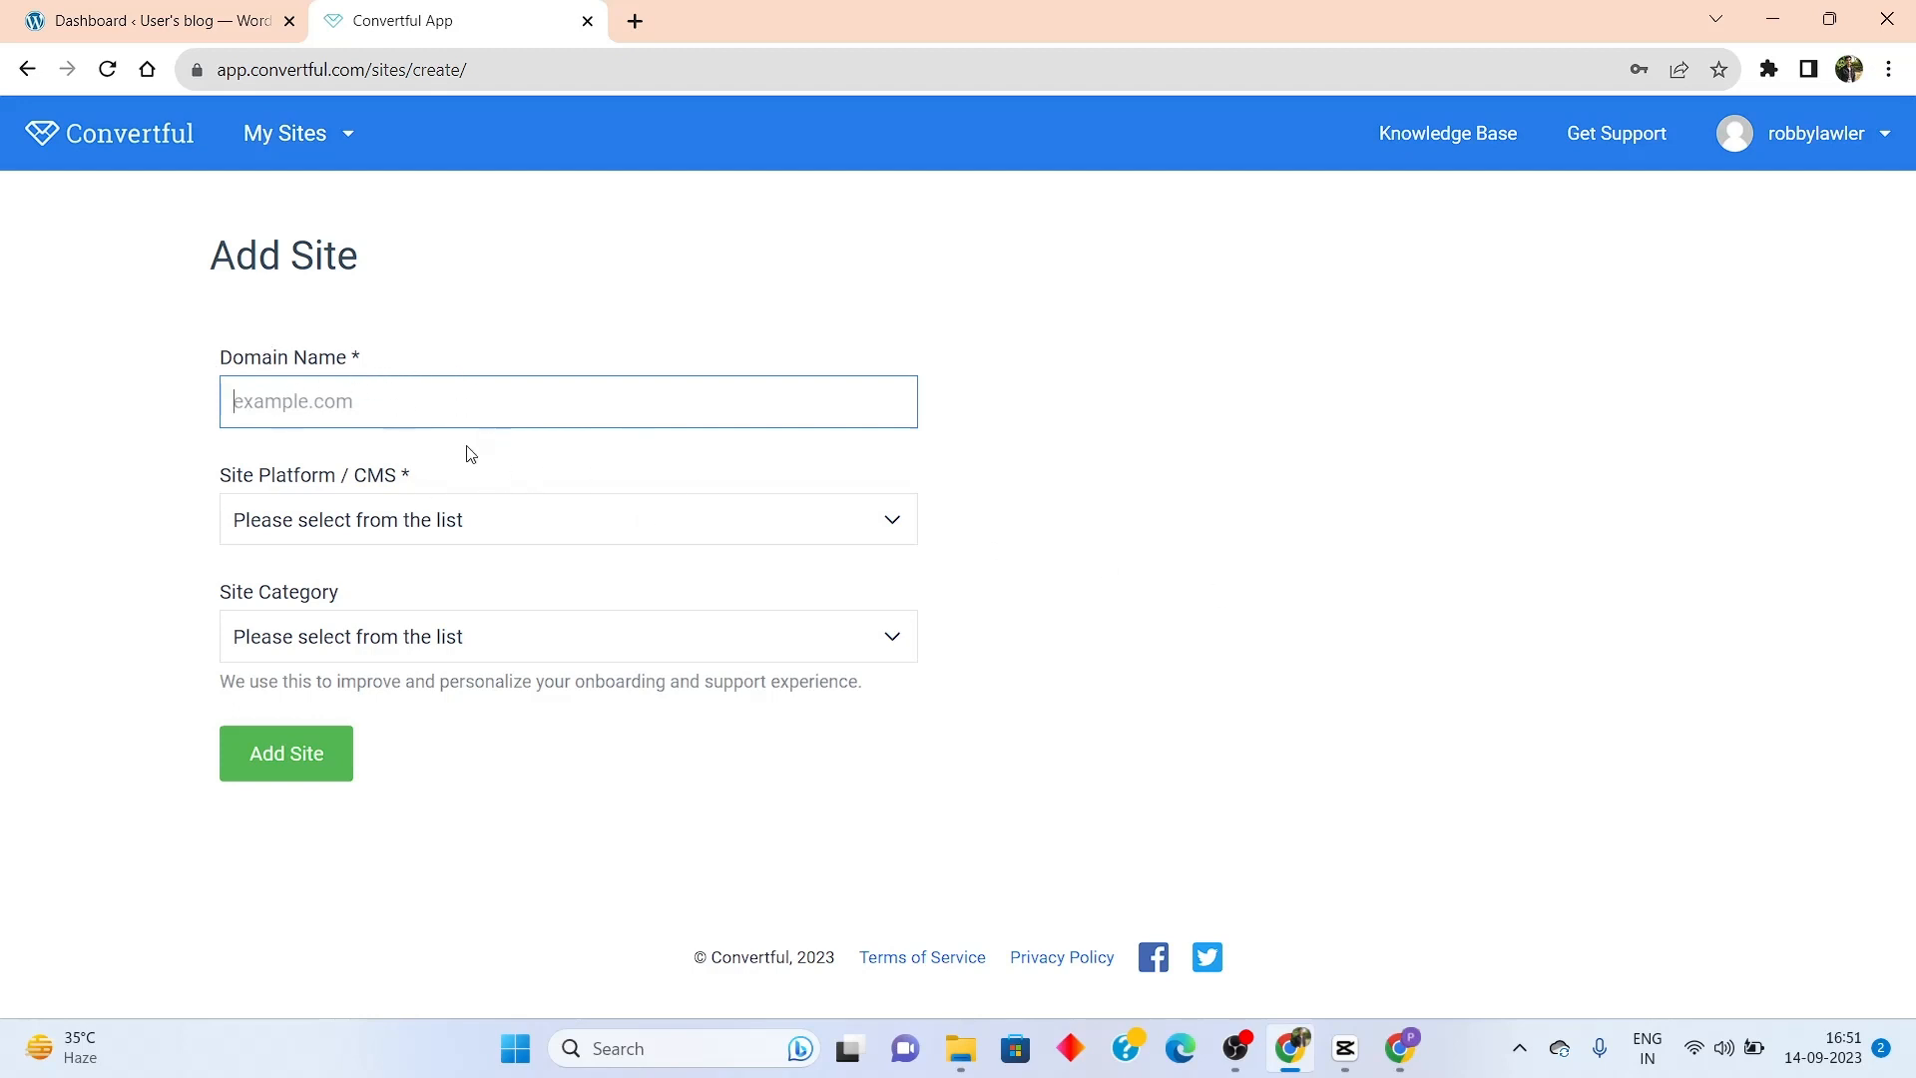
{"action": "left_click", "coordinate": [154, 15]}
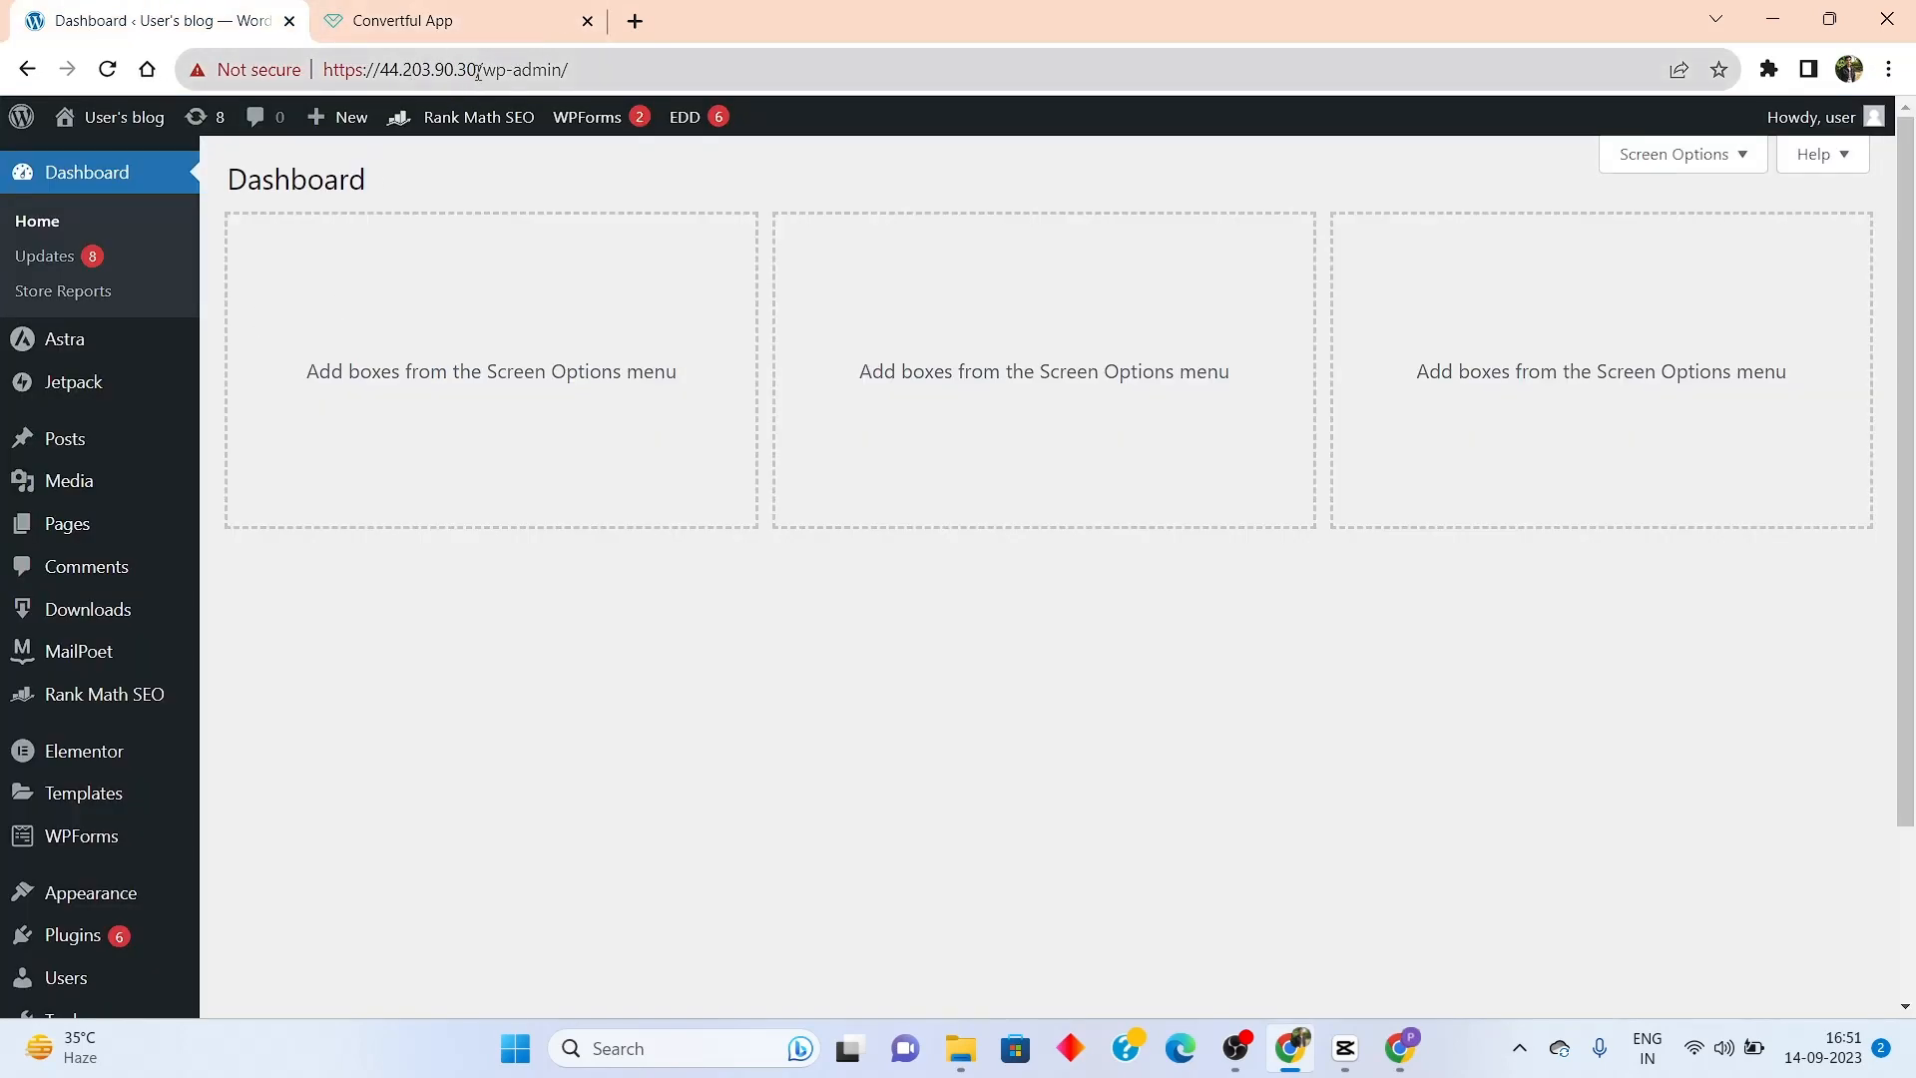
{"action": "left_click_drag", "start_coordinate": [478, 72], "coordinate": [325, 70]}
{"action": "key", "text": "ctrl+c"}
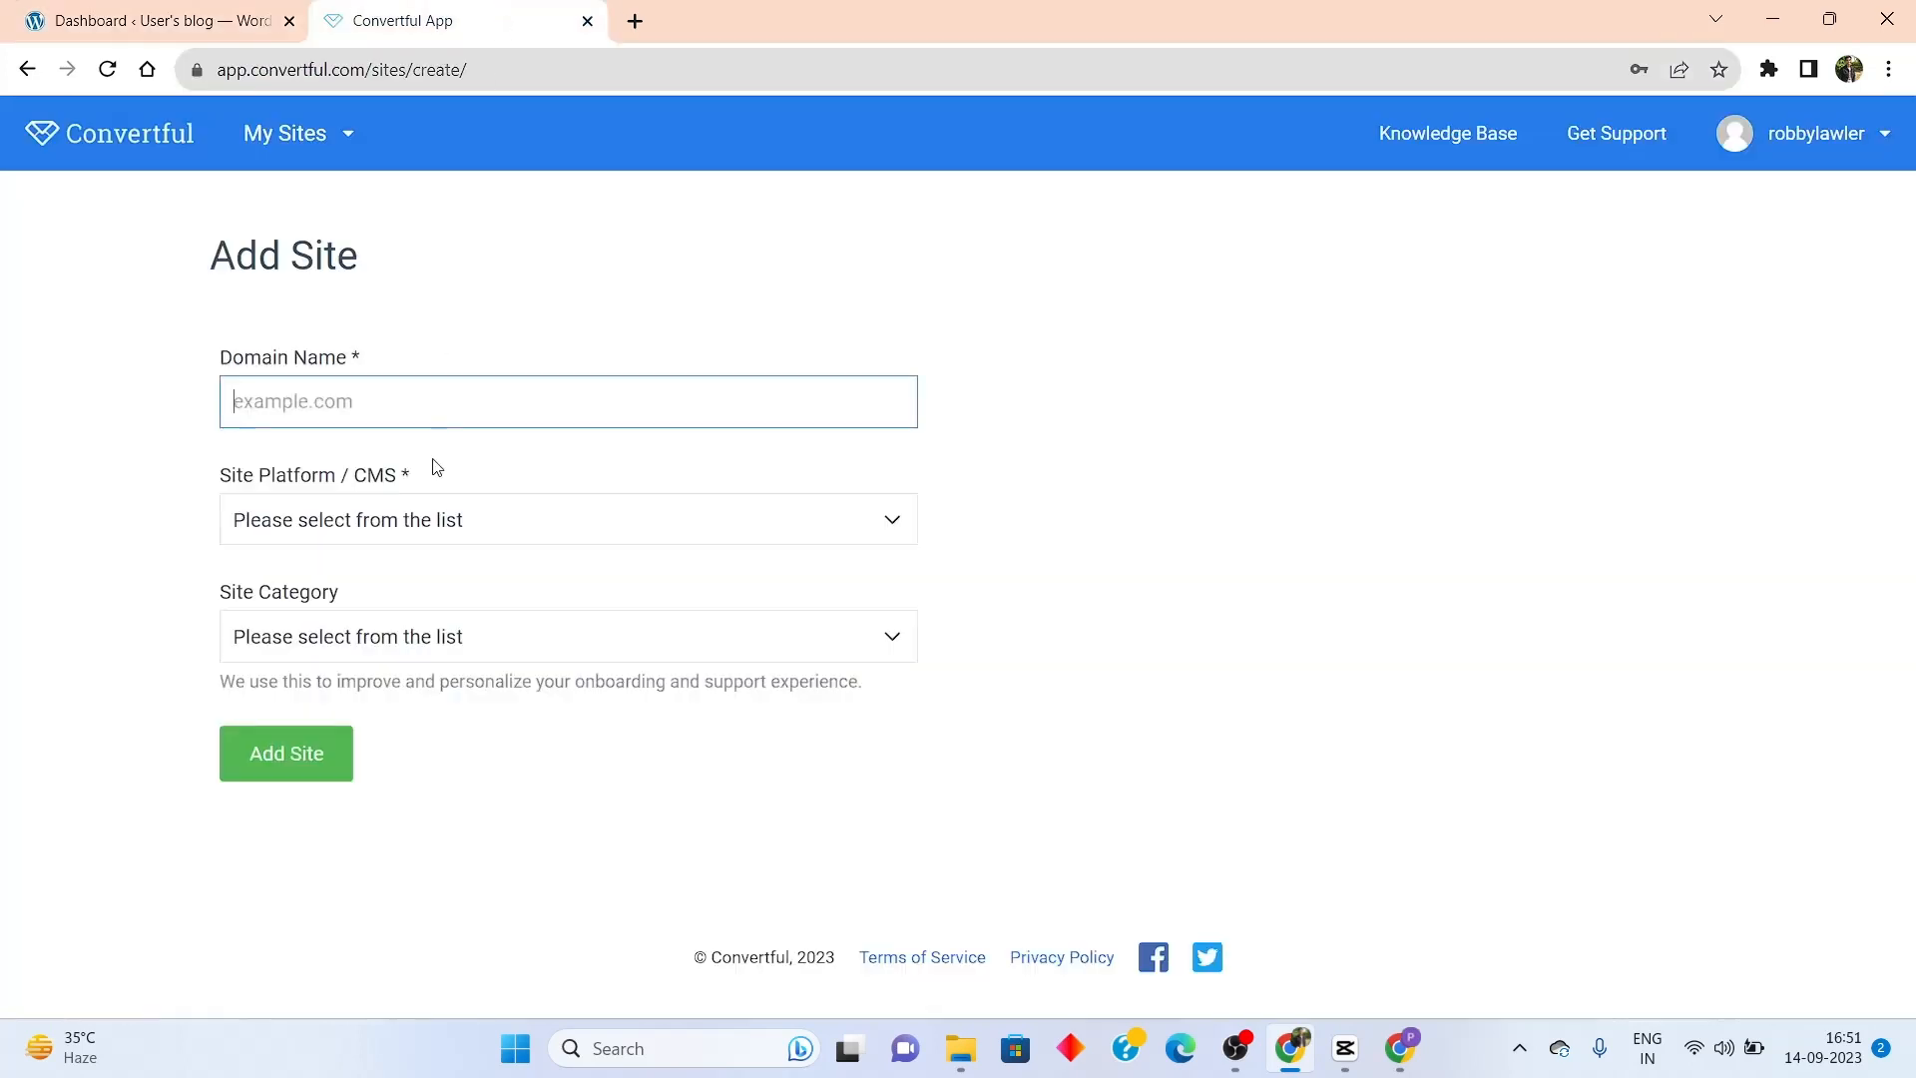
{"action": "left_click", "coordinate": [439, 20]}
{"action": "key", "text": "ctrl+v"}
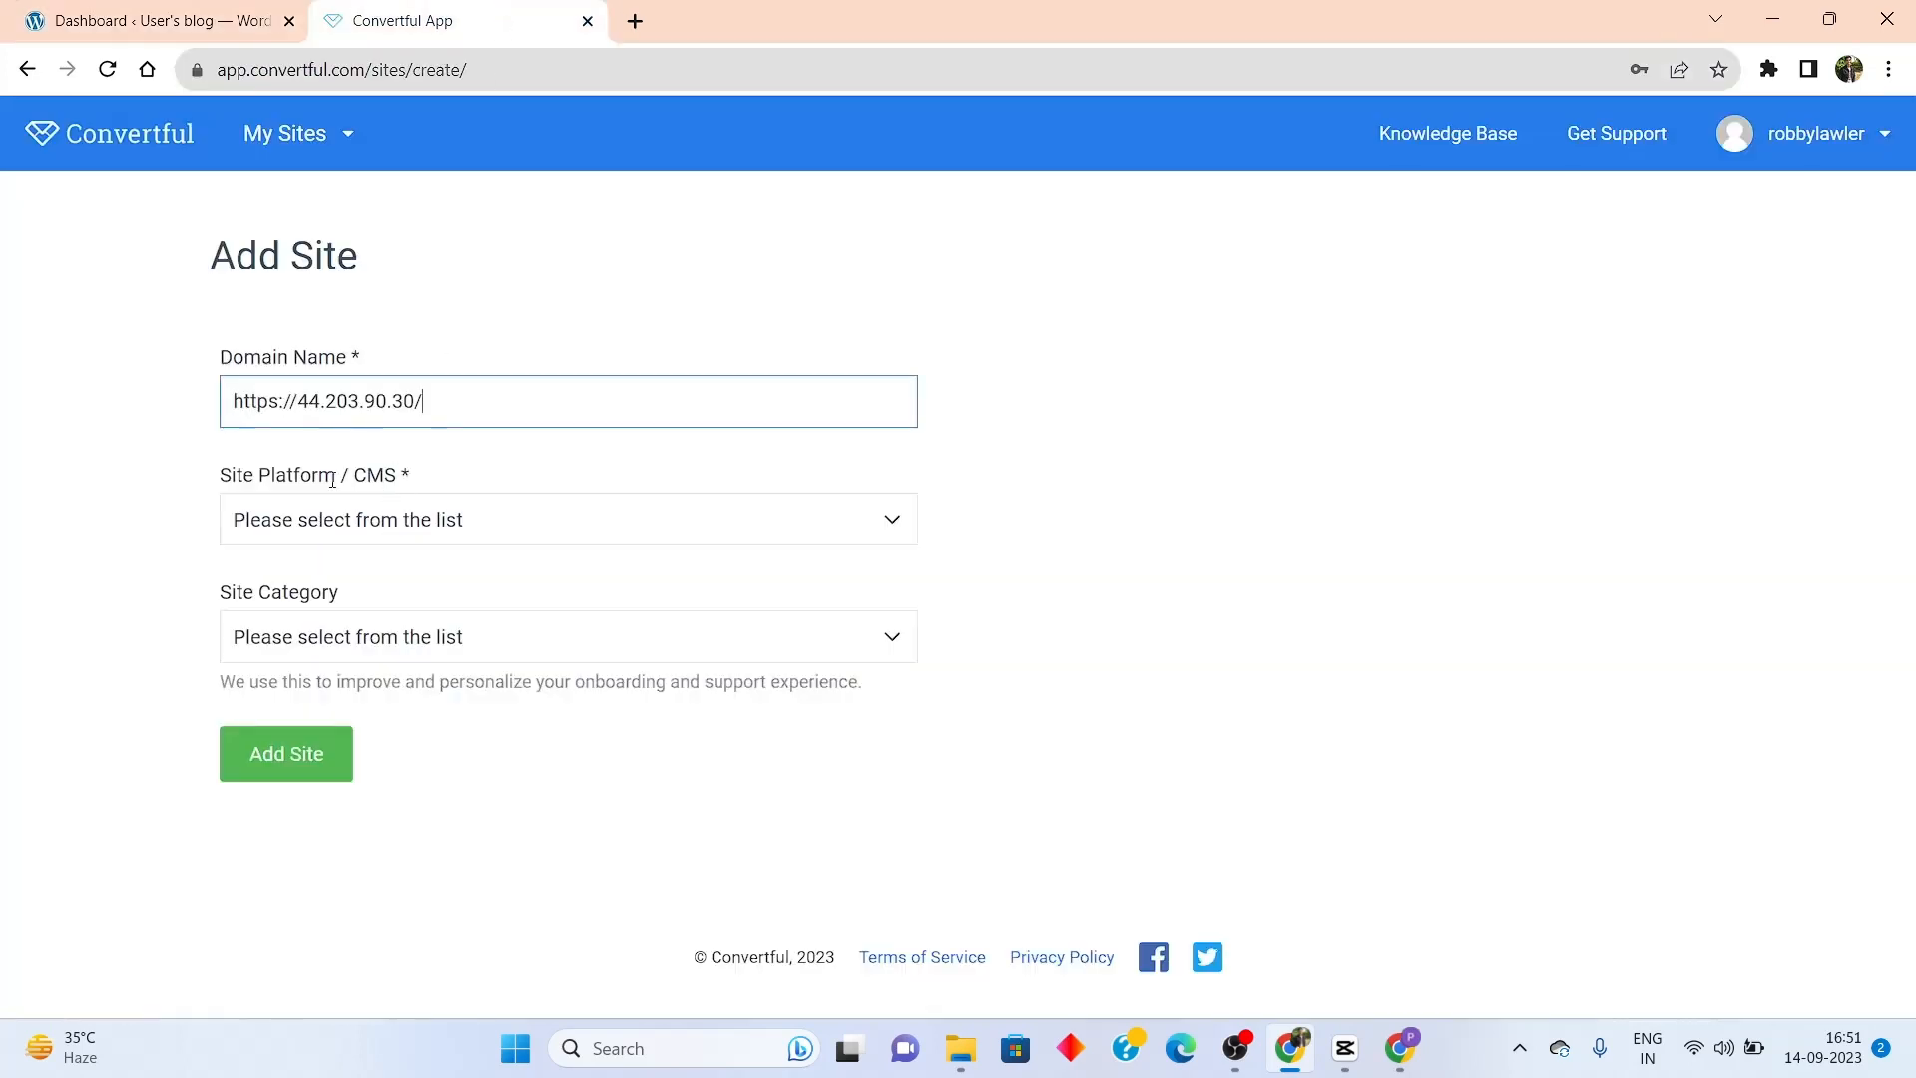
Set the site platform to WordPress and the category to eCommerce, and add the site
{"action": "left_click", "coordinate": [398, 520]}
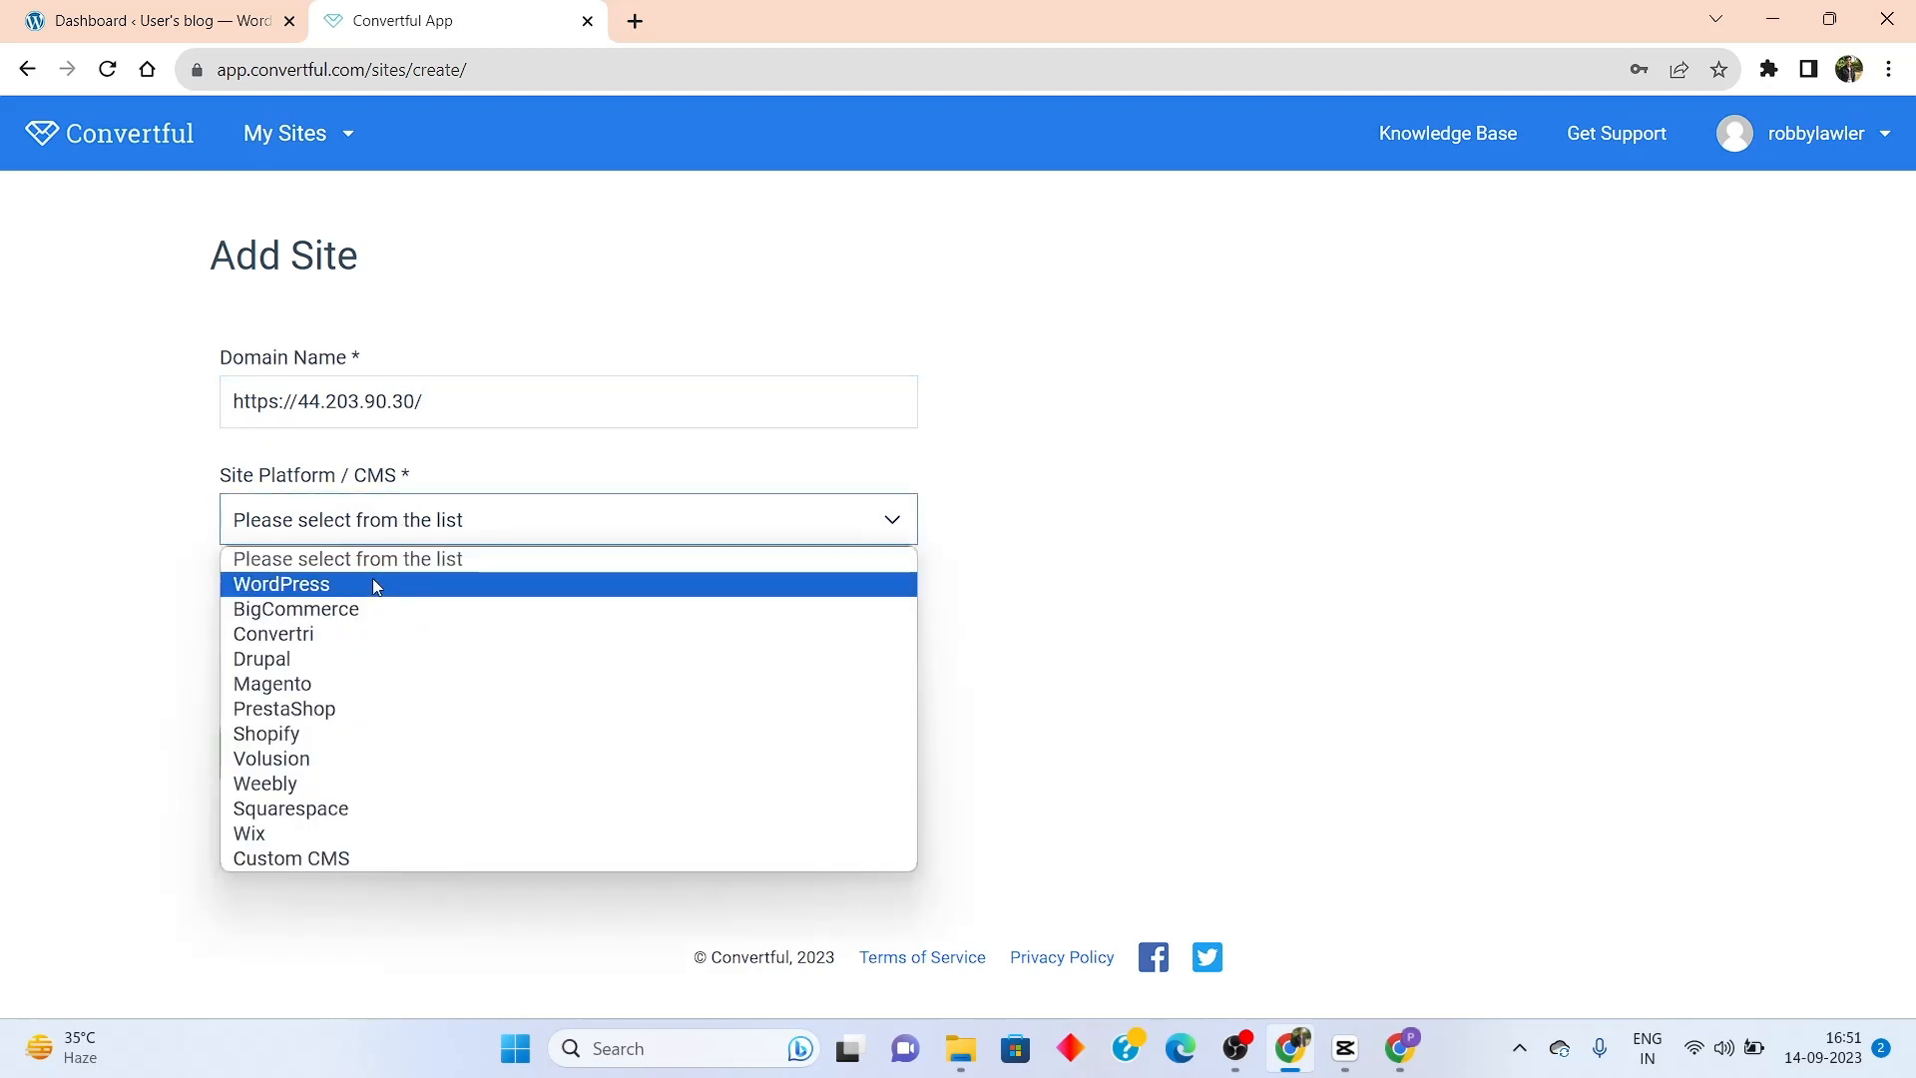
{"action": "left_click", "coordinate": [374, 579]}
{"action": "left_click", "coordinate": [351, 638]}
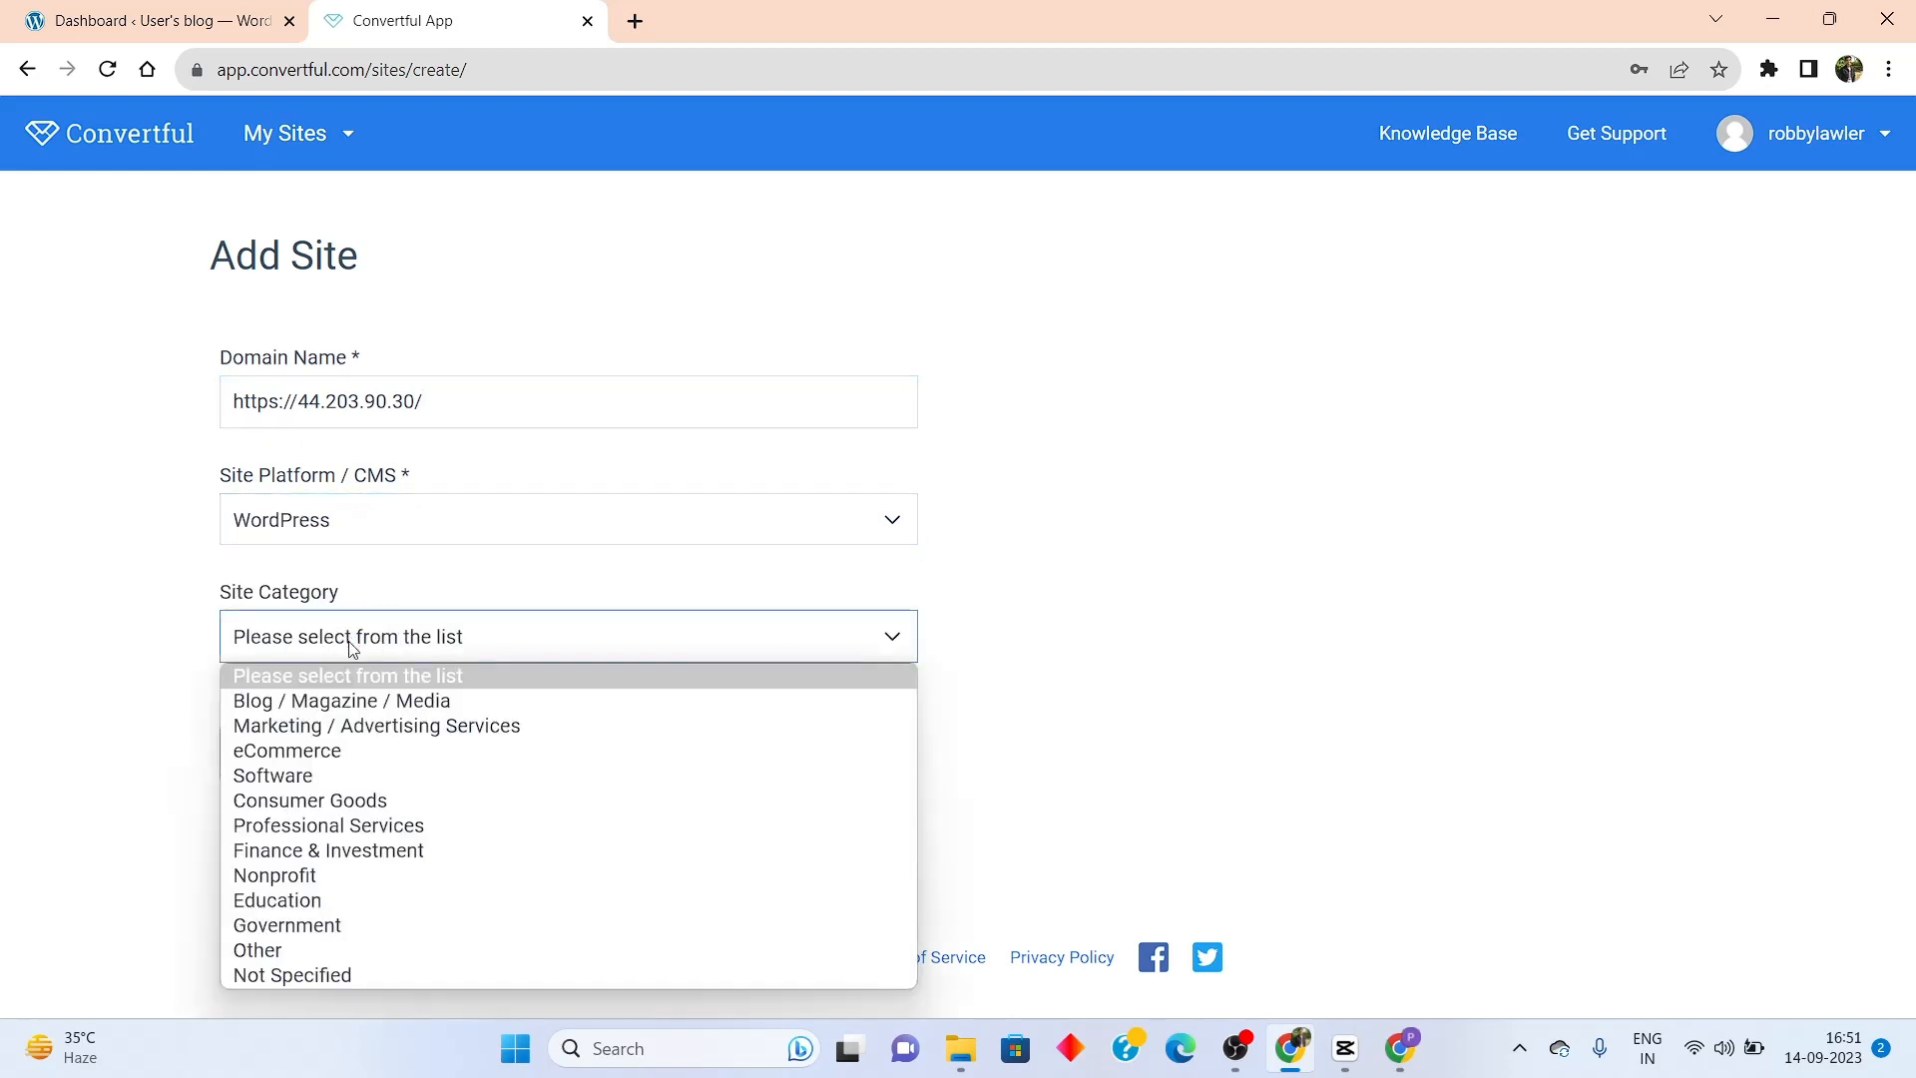
{"action": "left_click", "coordinate": [369, 753]}
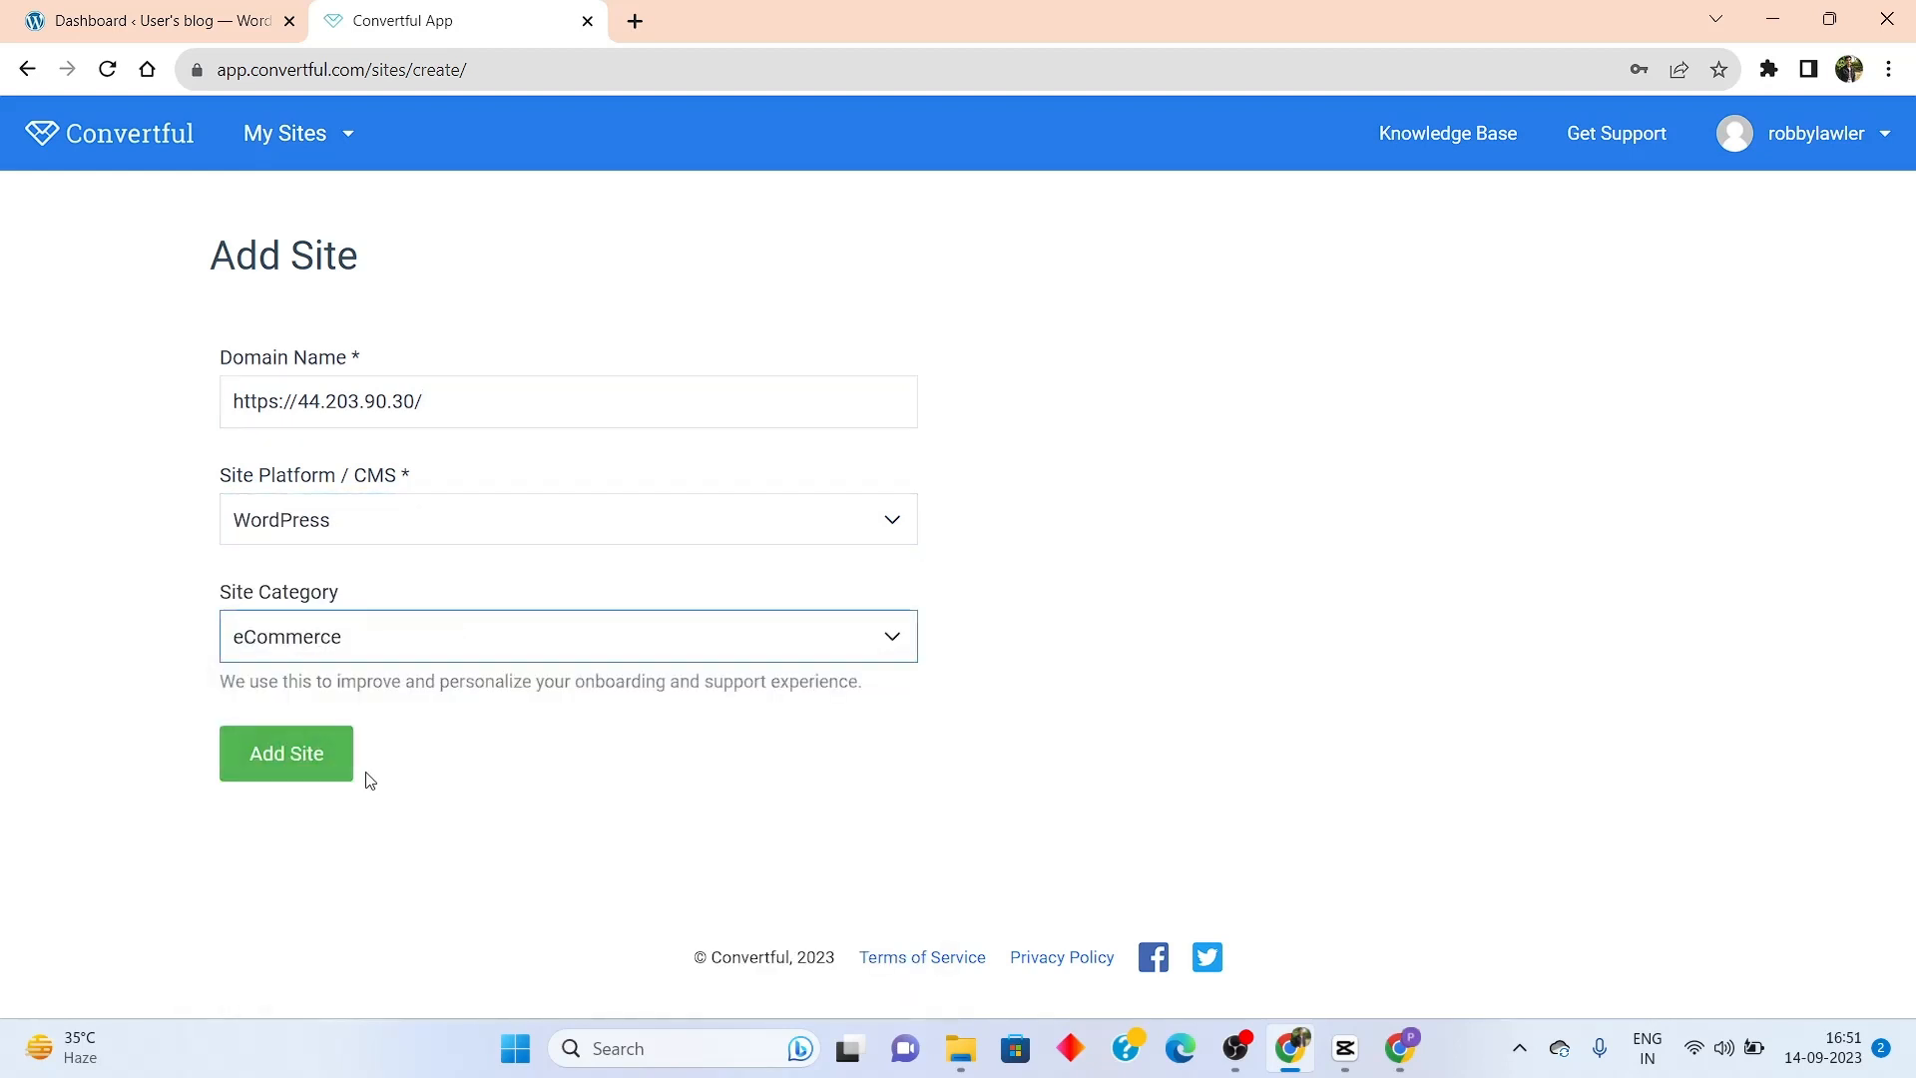
{"action": "left_click", "coordinate": [309, 754]}
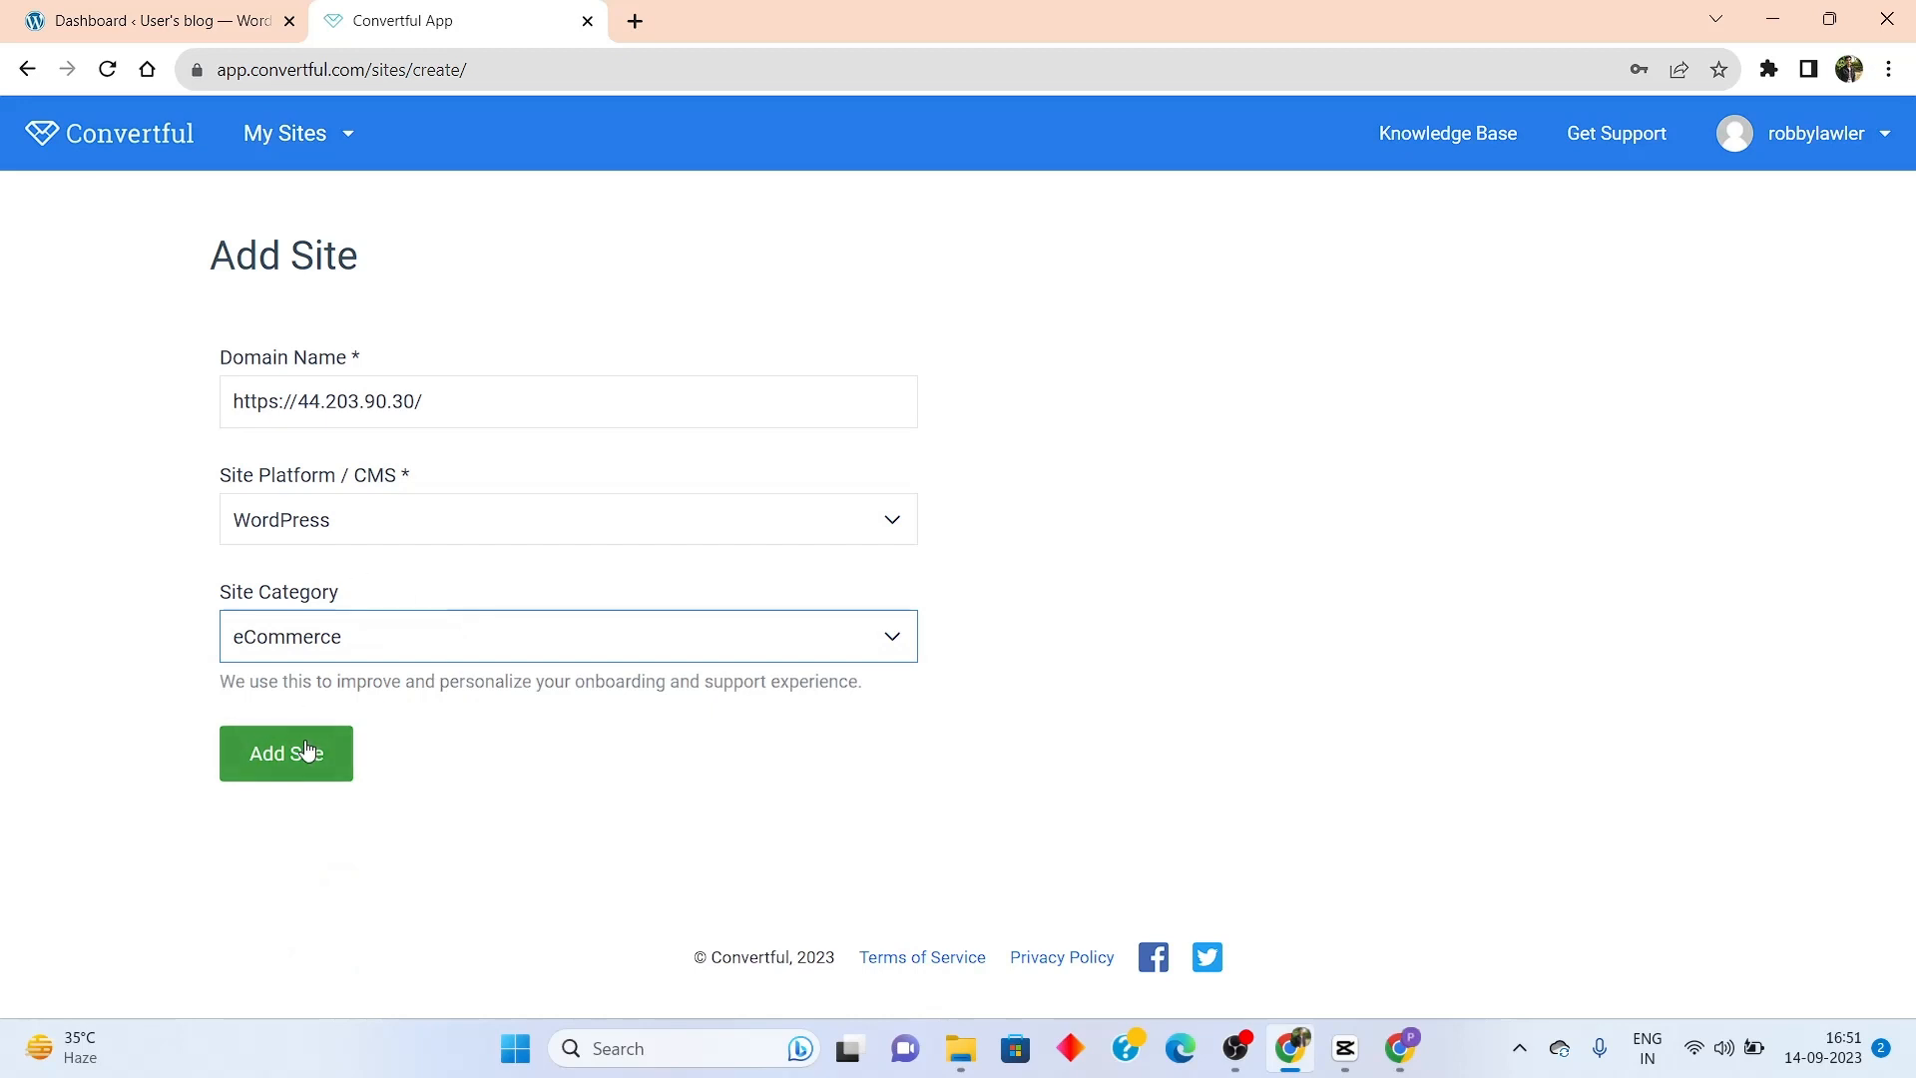
{"action": "left_click", "coordinate": [308, 751]}
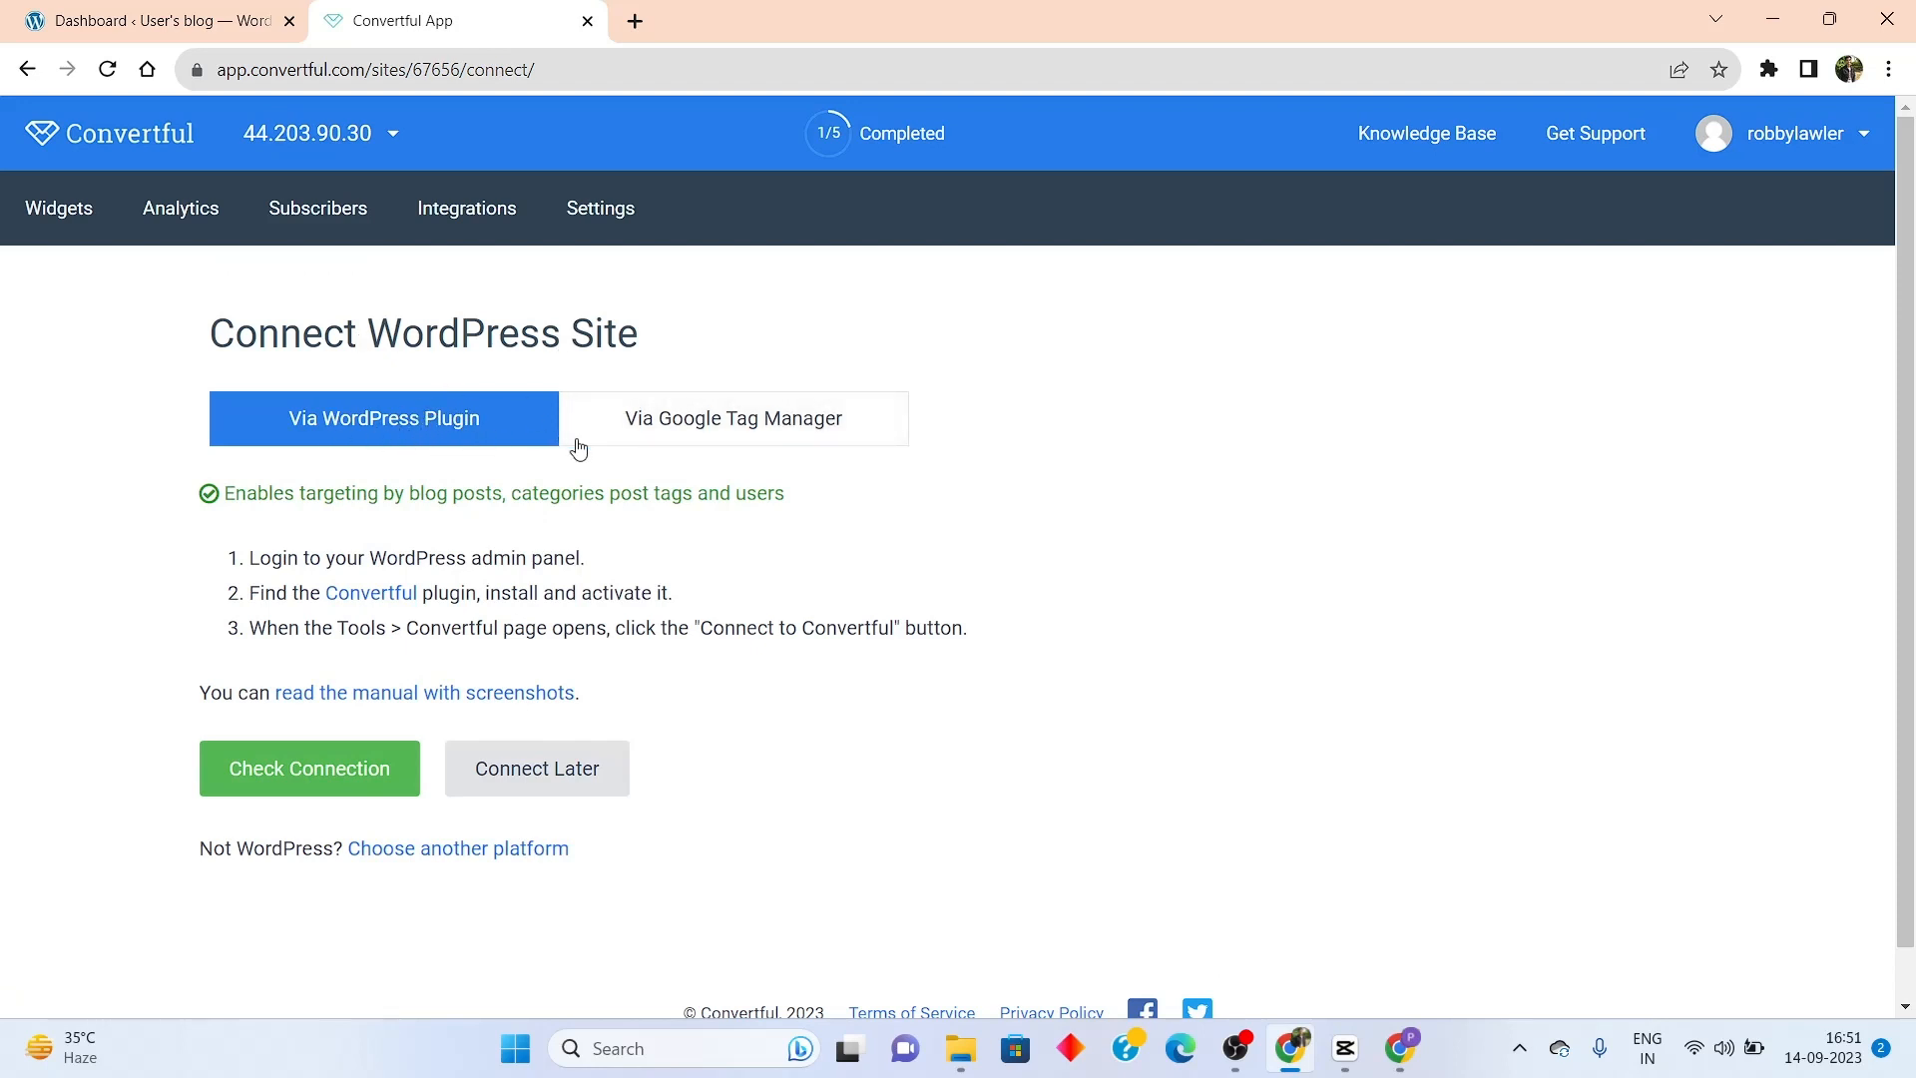
Review the Google Tag Manager connection instructions and return to the WordPress plugin method
{"action": "left_click", "coordinate": [850, 419]}
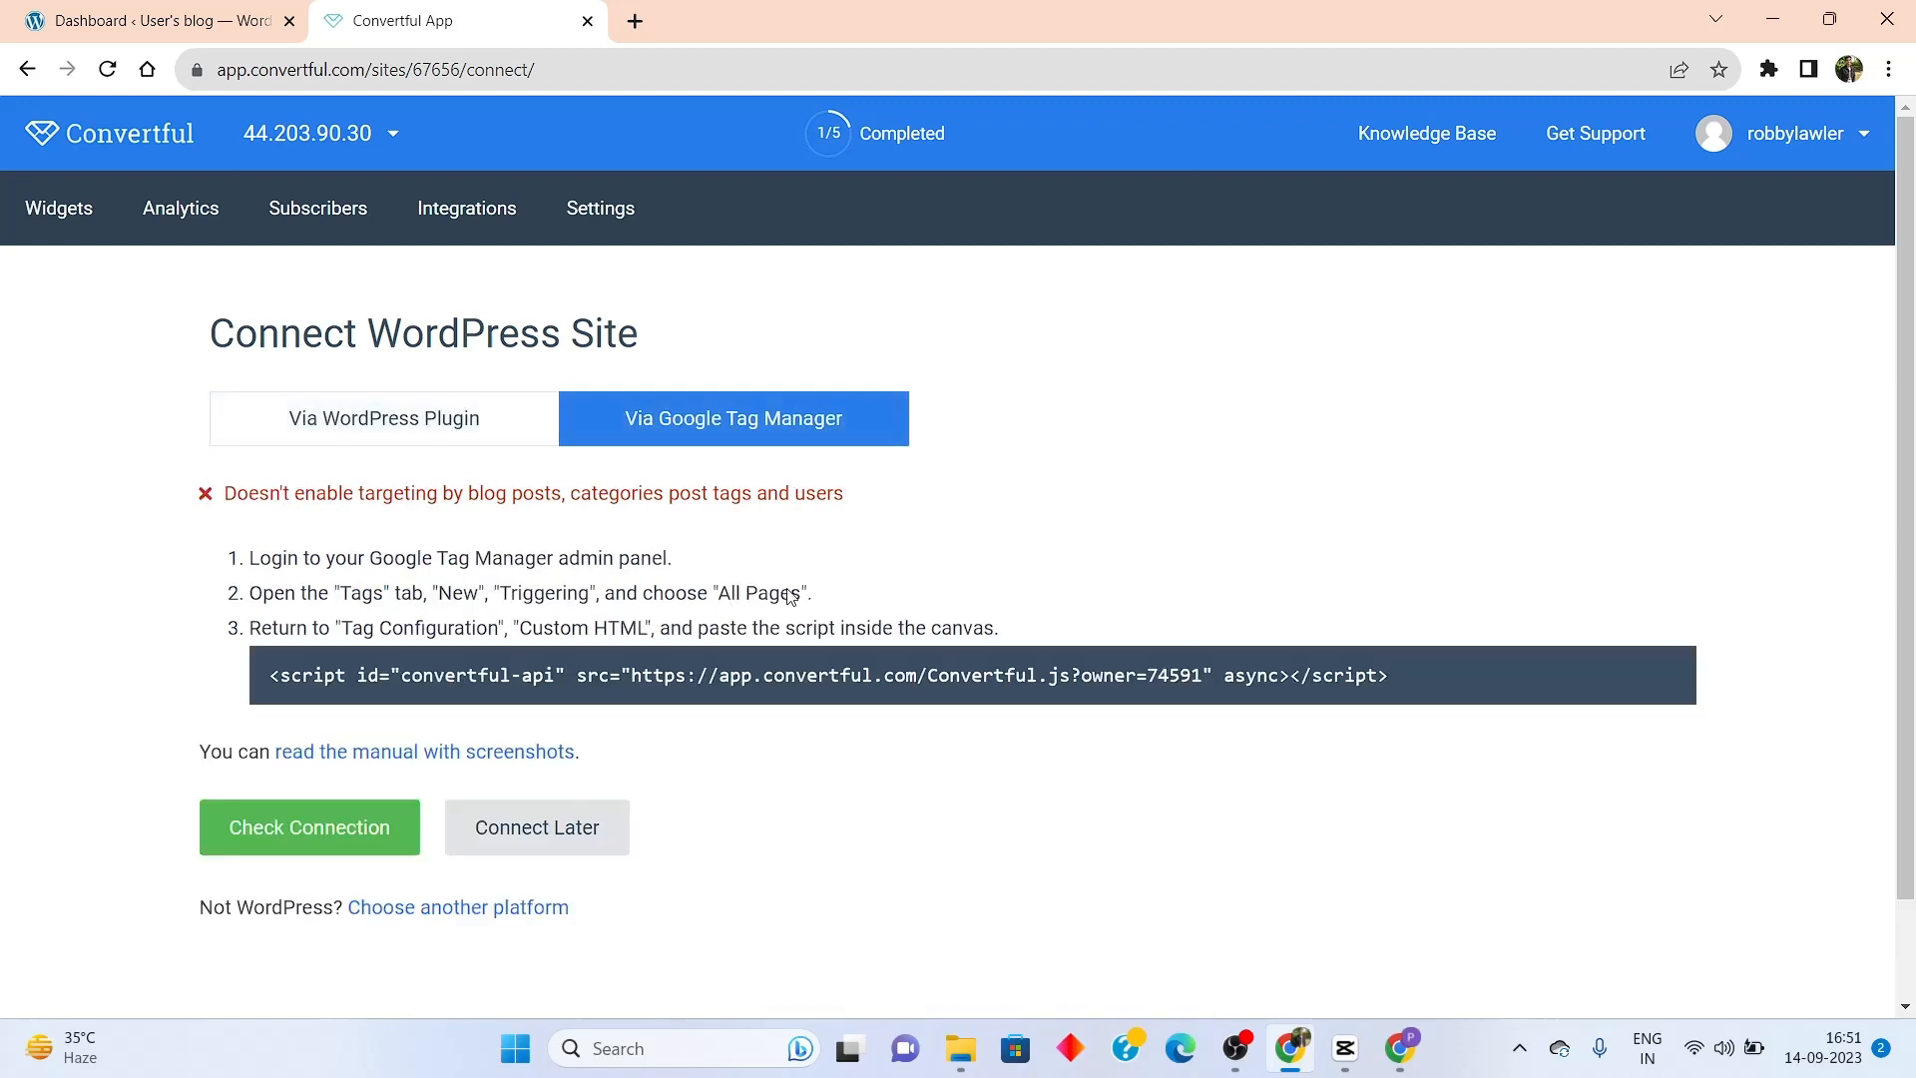
{"action": "left_click", "coordinate": [479, 409]}
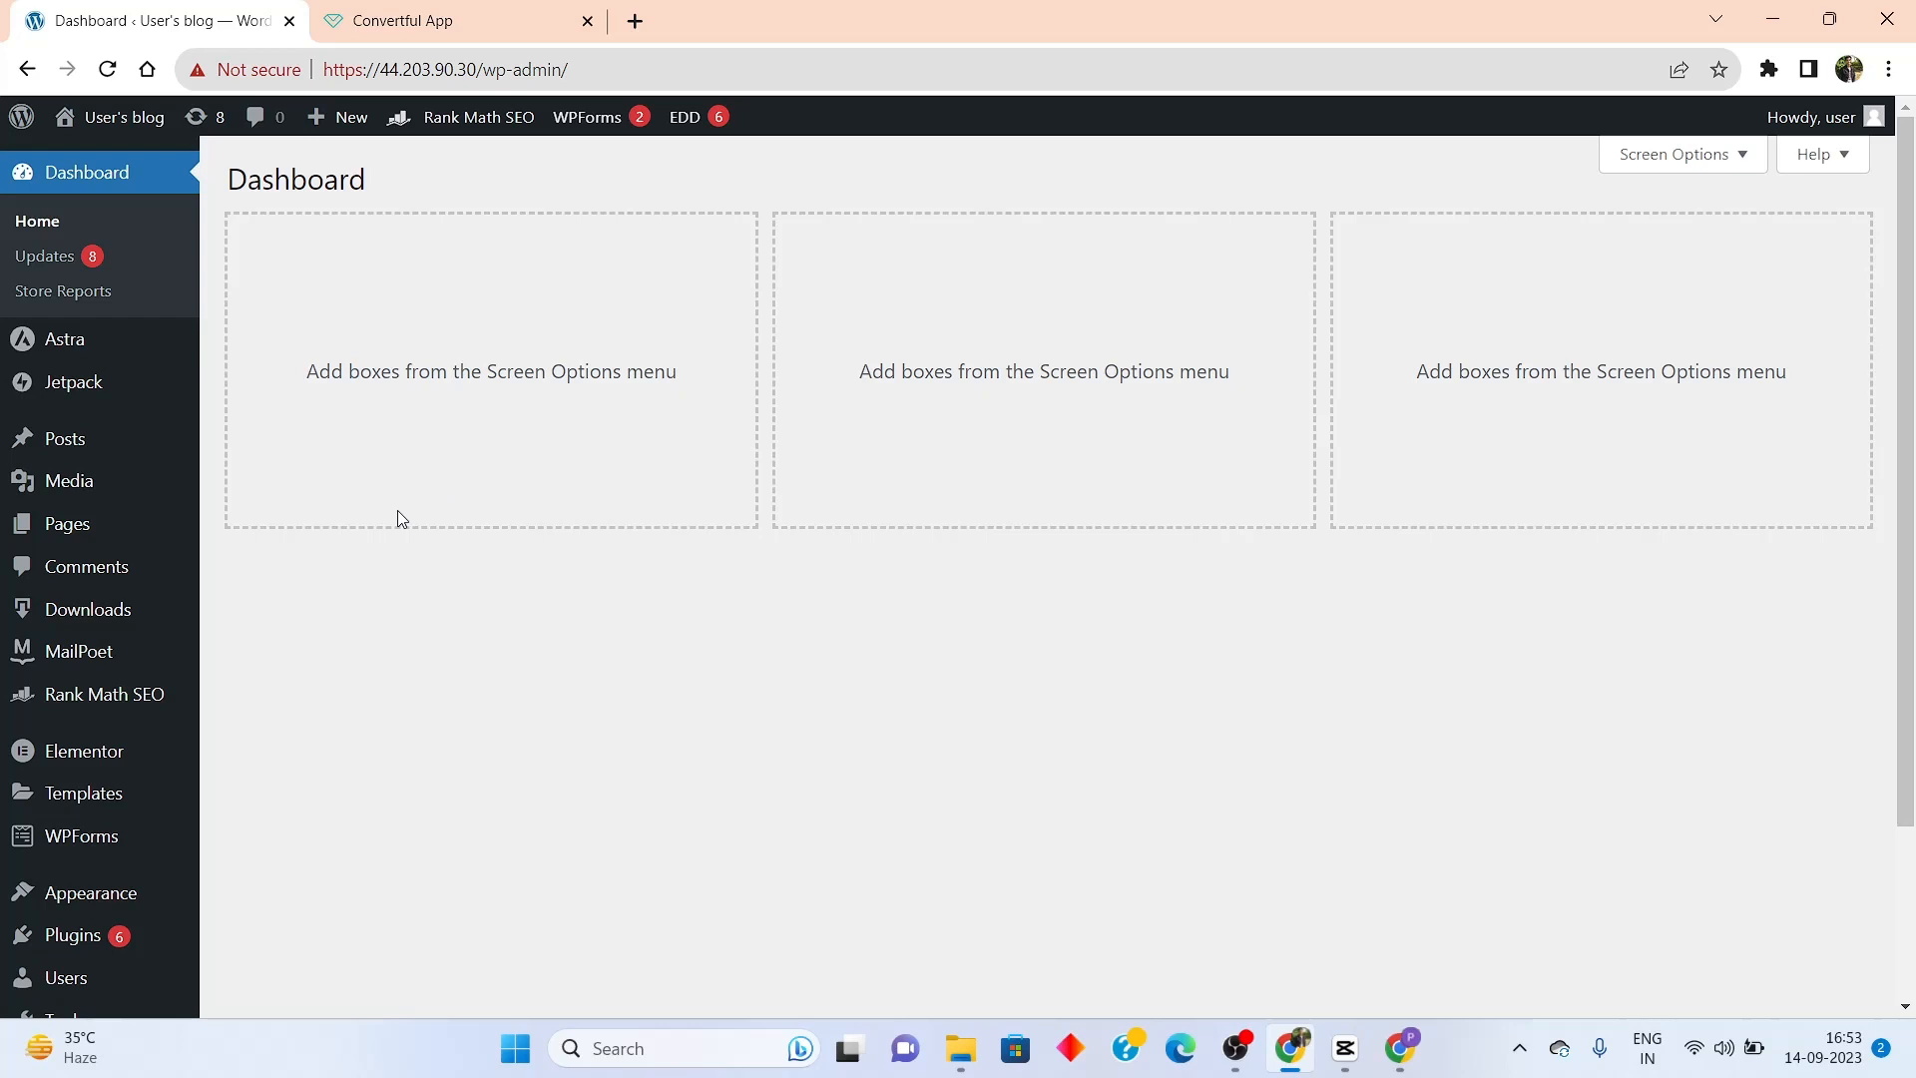
Search for the plugin "convertful" among the plugins that can be added in WordPress
{"action": "scroll", "coordinate": [59, 818], "scroll_direction": "down", "scroll_amount": 3}
{"action": "mouse_move", "coordinate": [187, 735]}
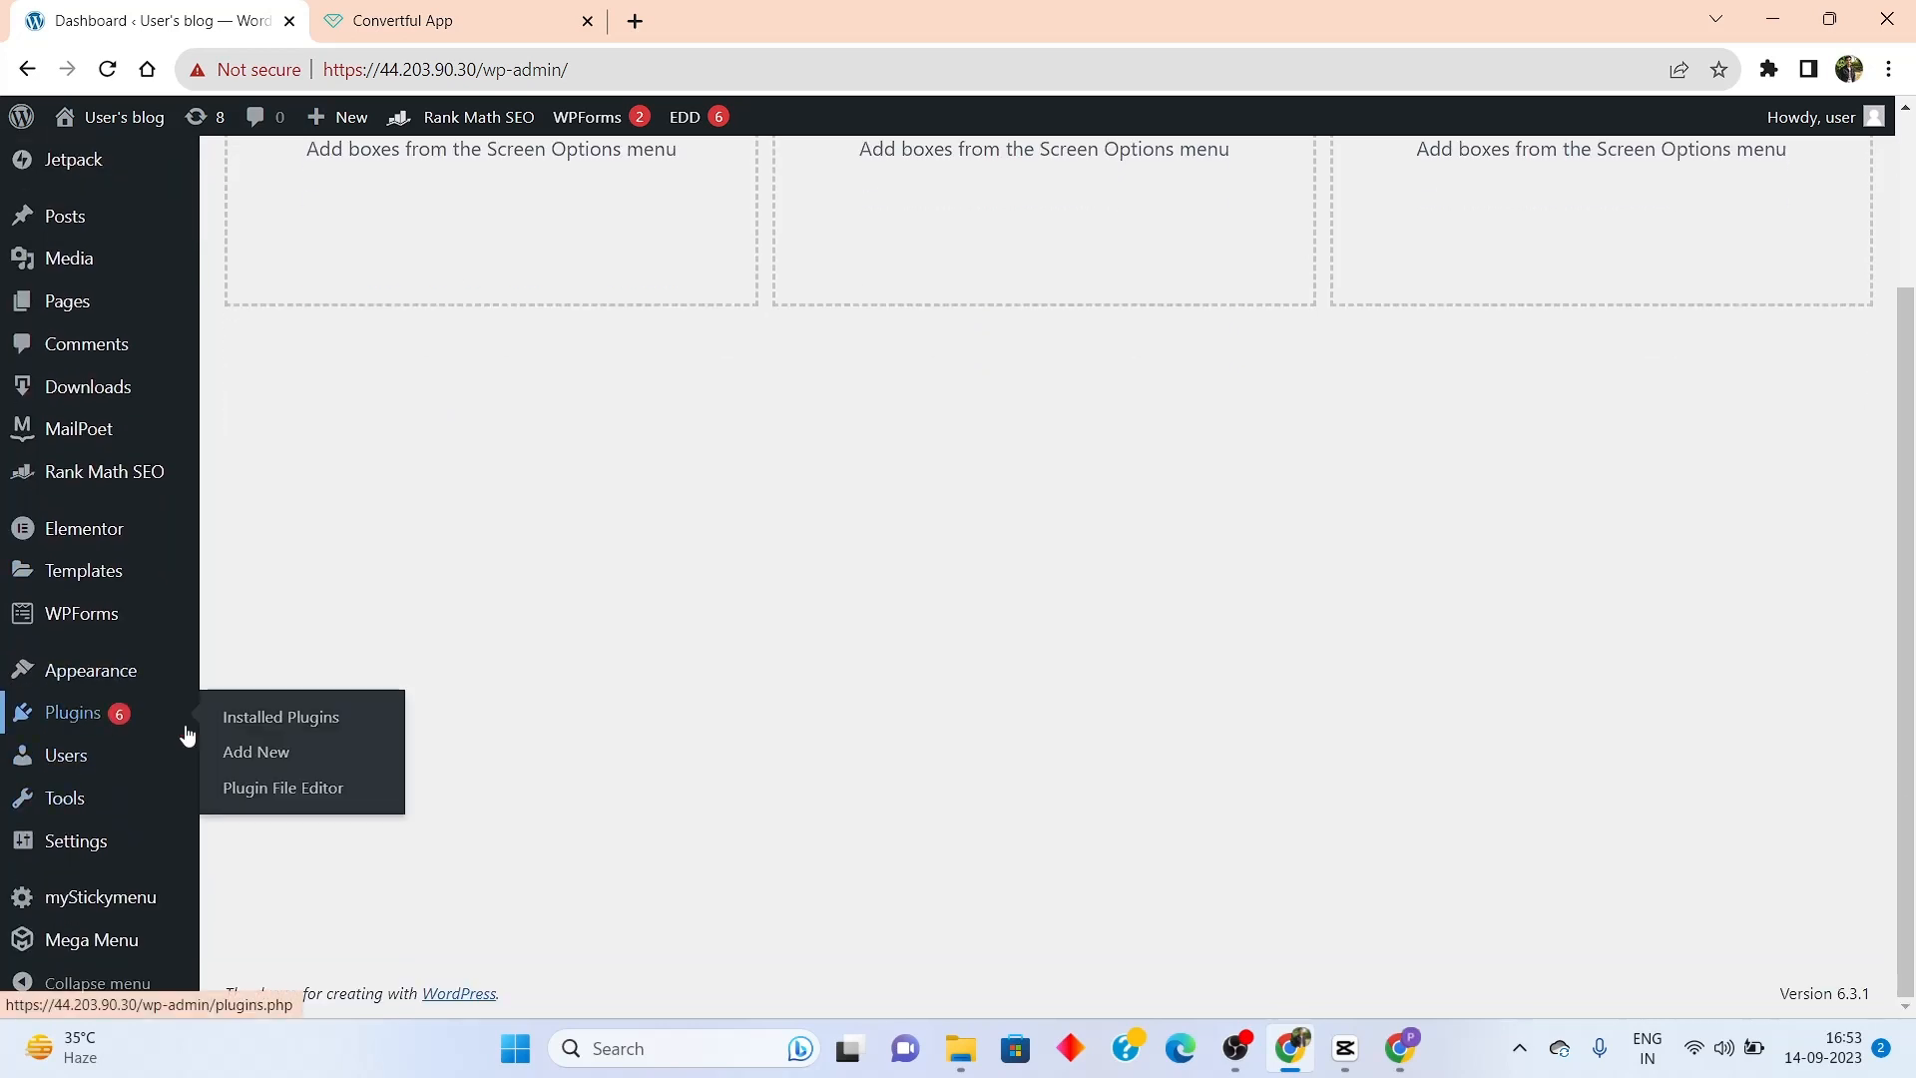
{"action": "left_click", "coordinate": [255, 751]}
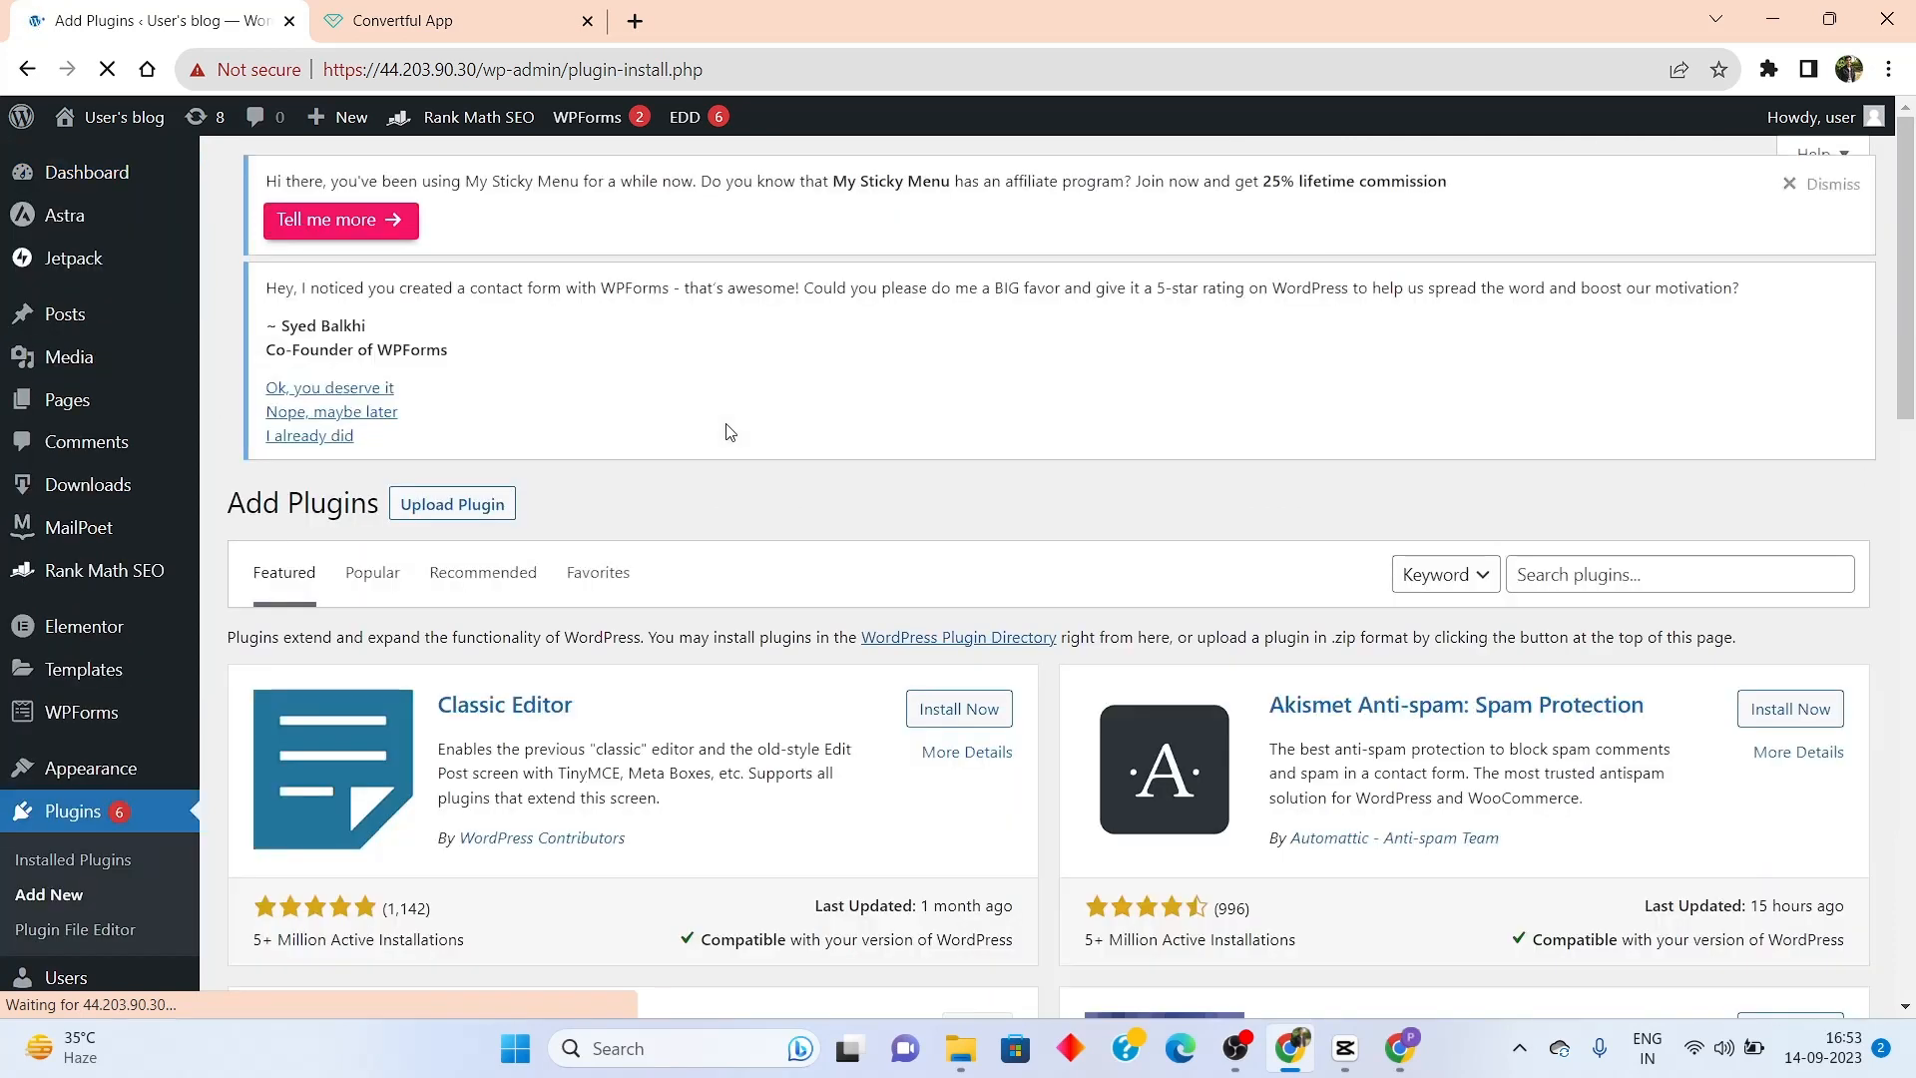
{"action": "scroll", "coordinate": [1387, 564], "scroll_direction": "down", "scroll_amount": 1}
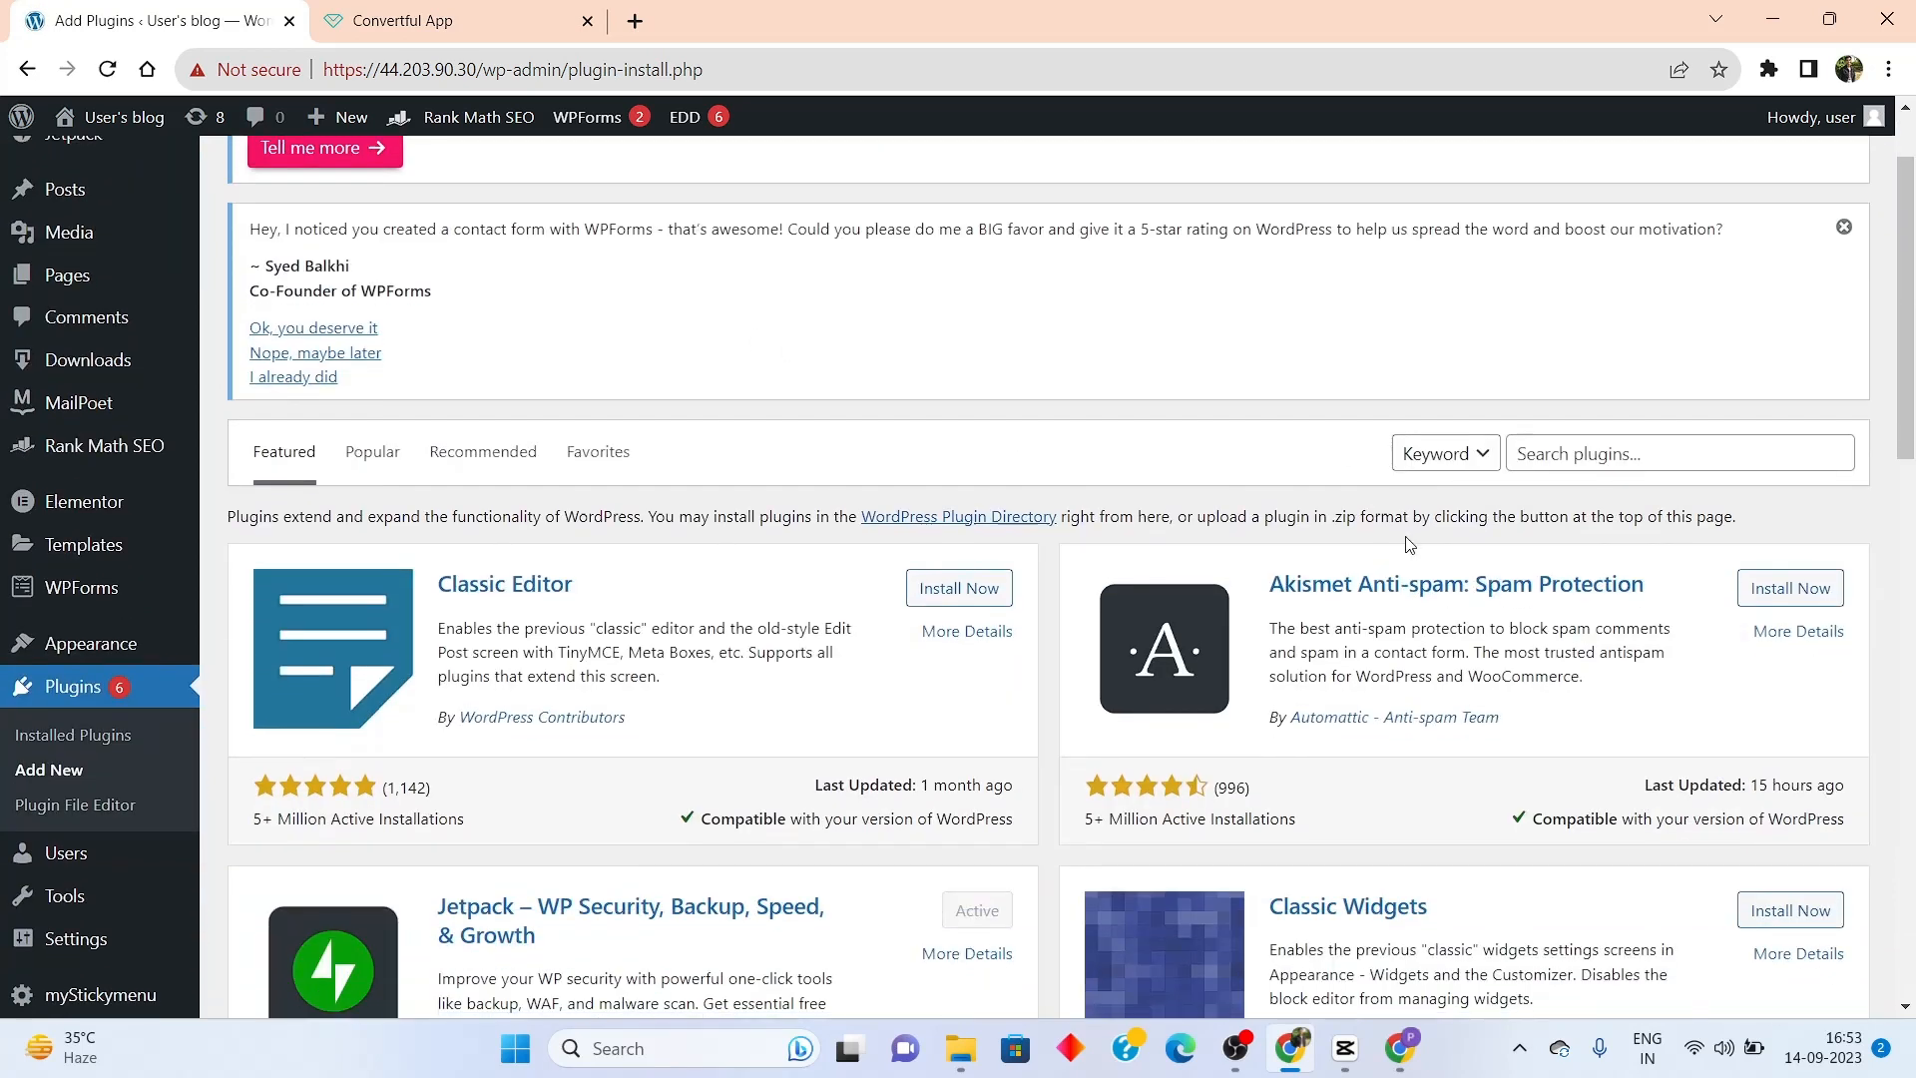
{"action": "left_click", "coordinate": [1566, 451]}
{"action": "type", "text": "conver"}
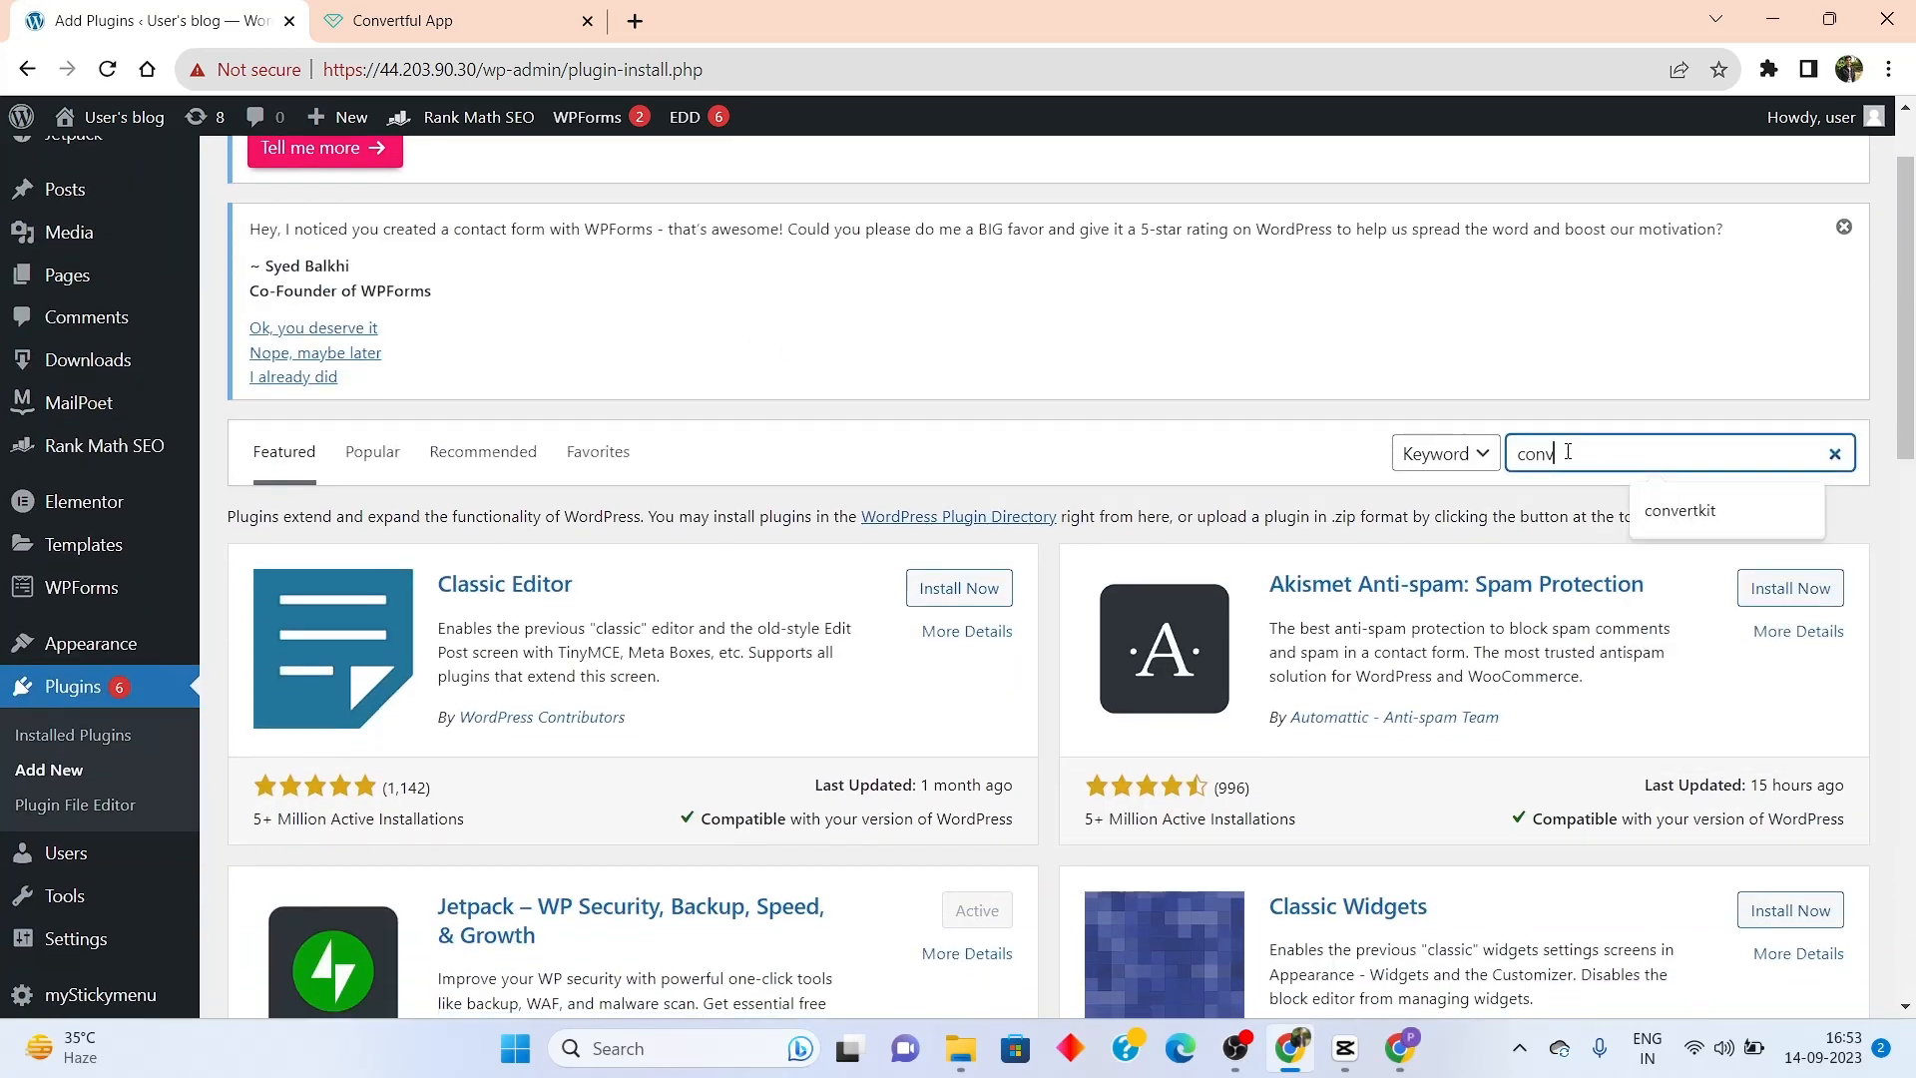
{"action": "type", "text": "tful"}
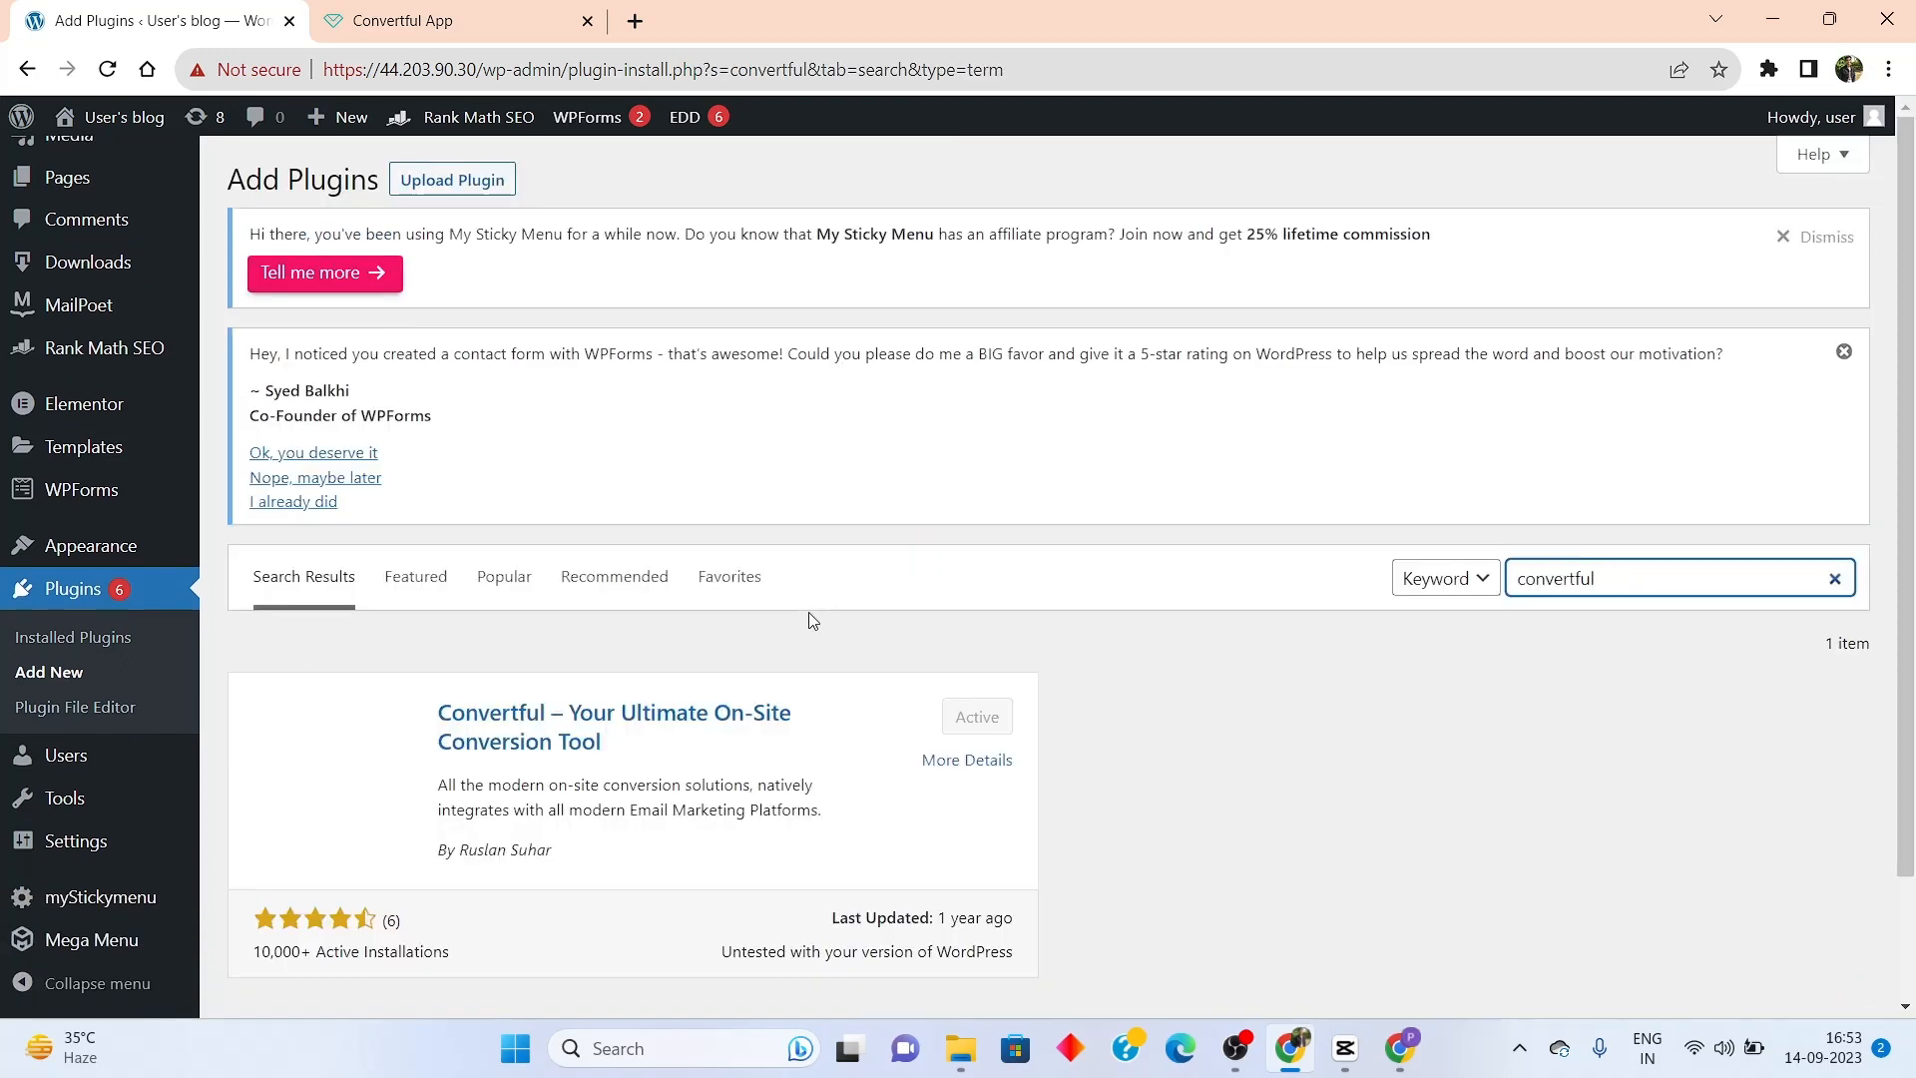
{"action": "scroll", "coordinate": [808, 613], "scroll_direction": "down", "scroll_amount": 2}
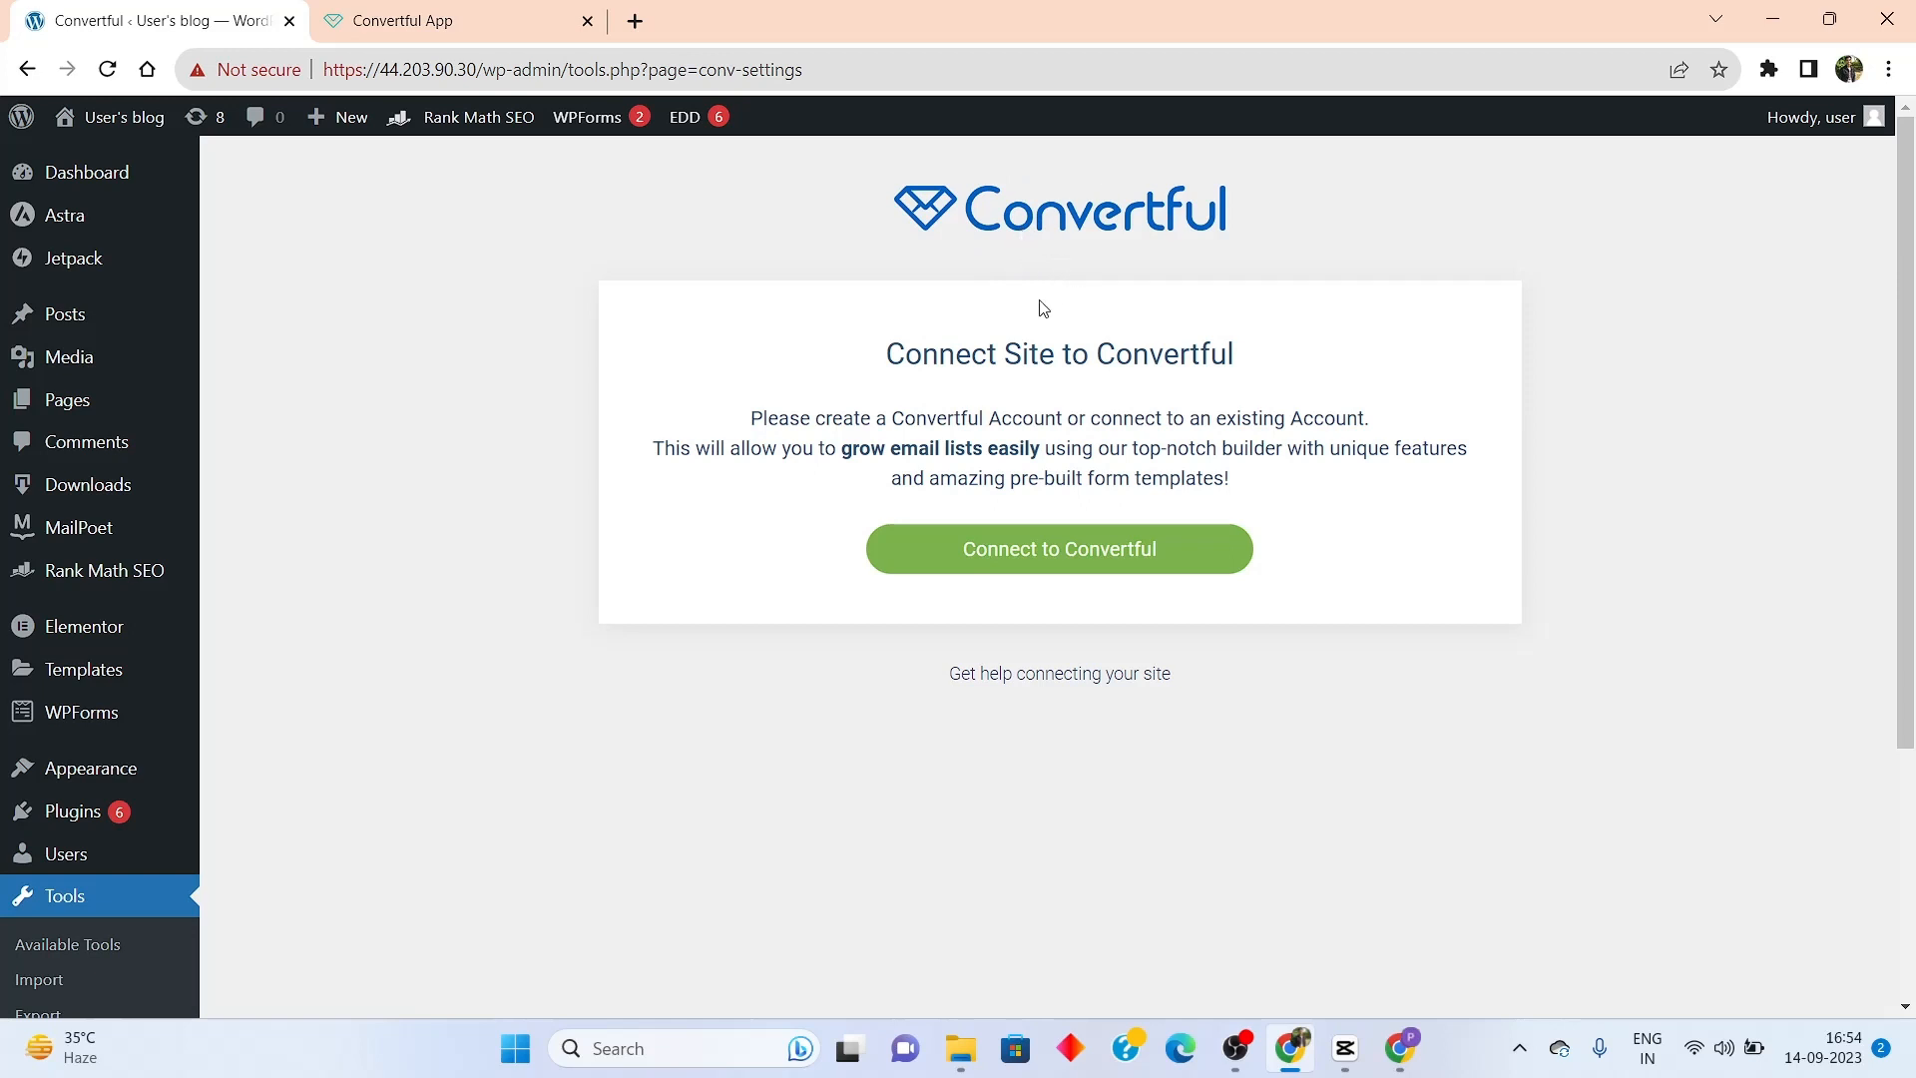
Connect the WordPress site to Convertful from the plugin's settings page and approve its access to the account
{"action": "scroll", "coordinate": [649, 513], "scroll_direction": "down", "scroll_amount": 3}
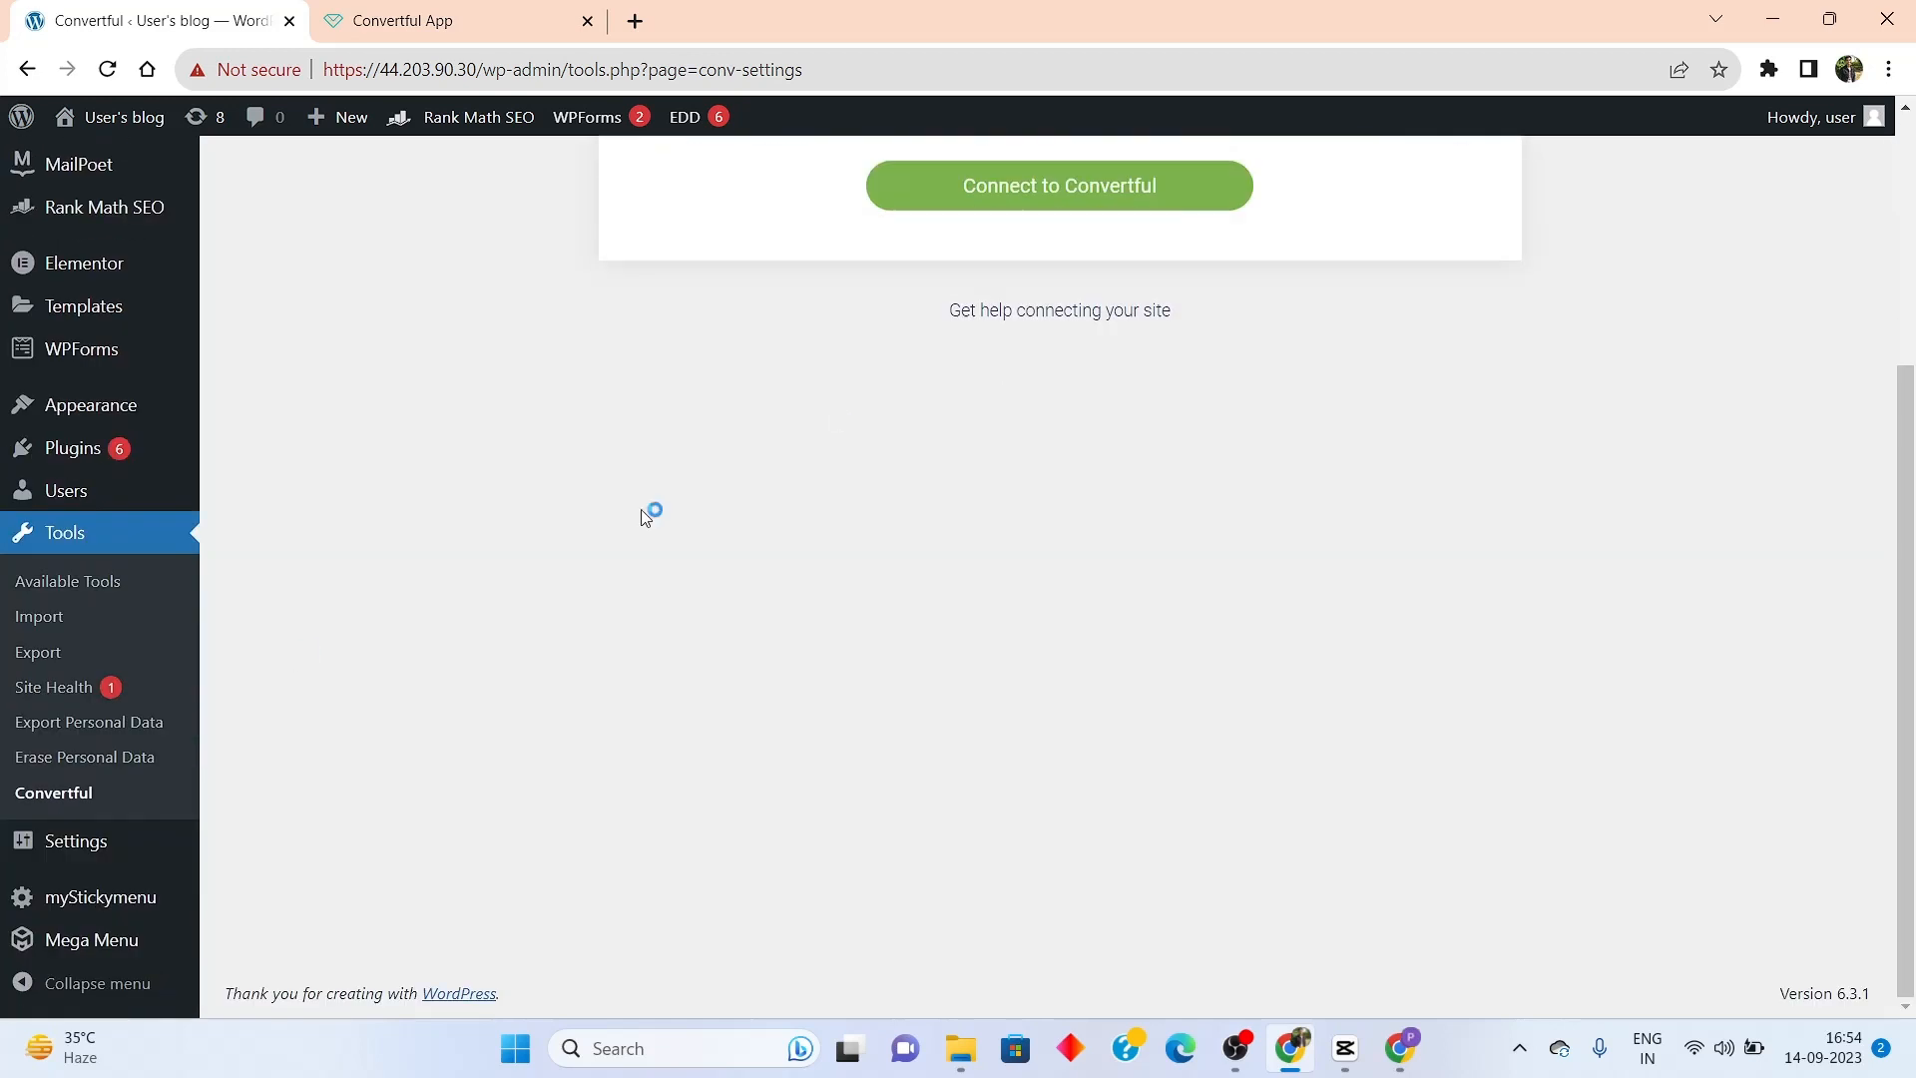
{"action": "left_click", "coordinate": [59, 797]}
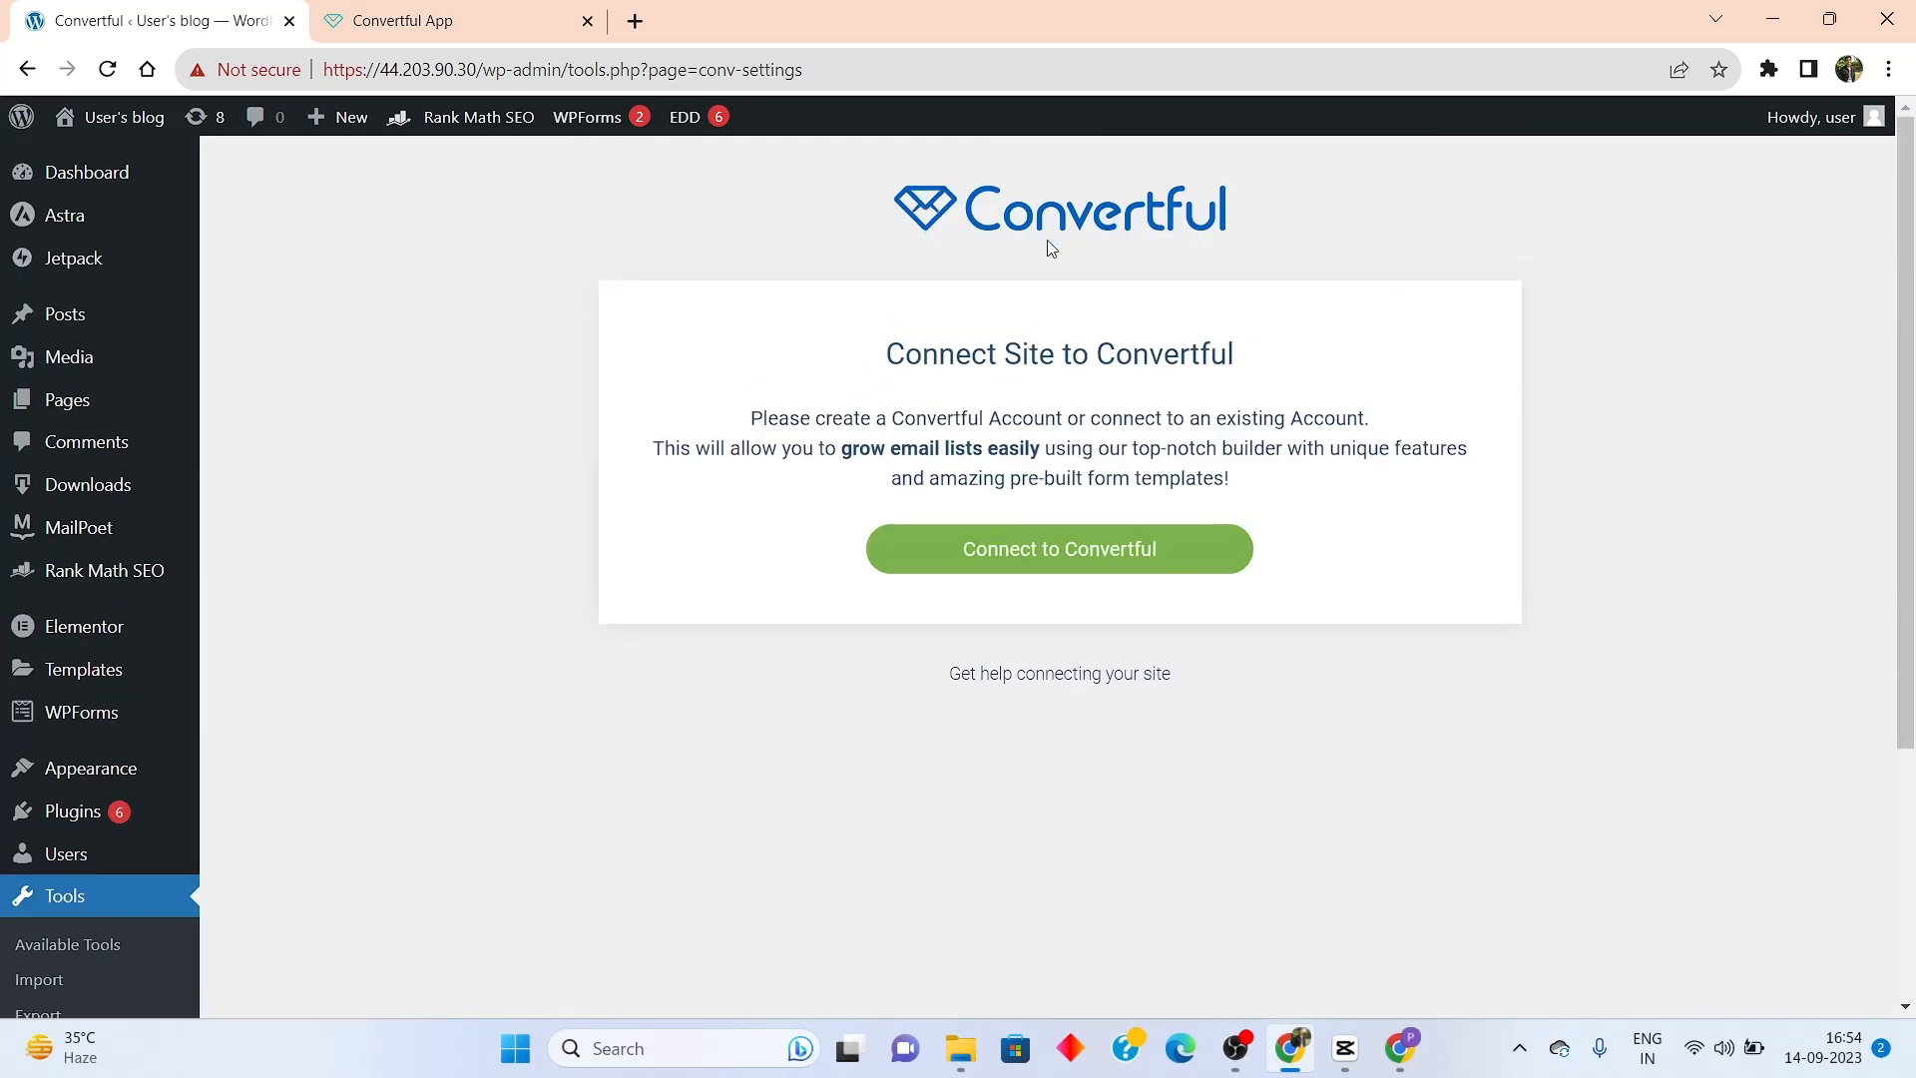
{"action": "left_click", "coordinate": [1072, 556]}
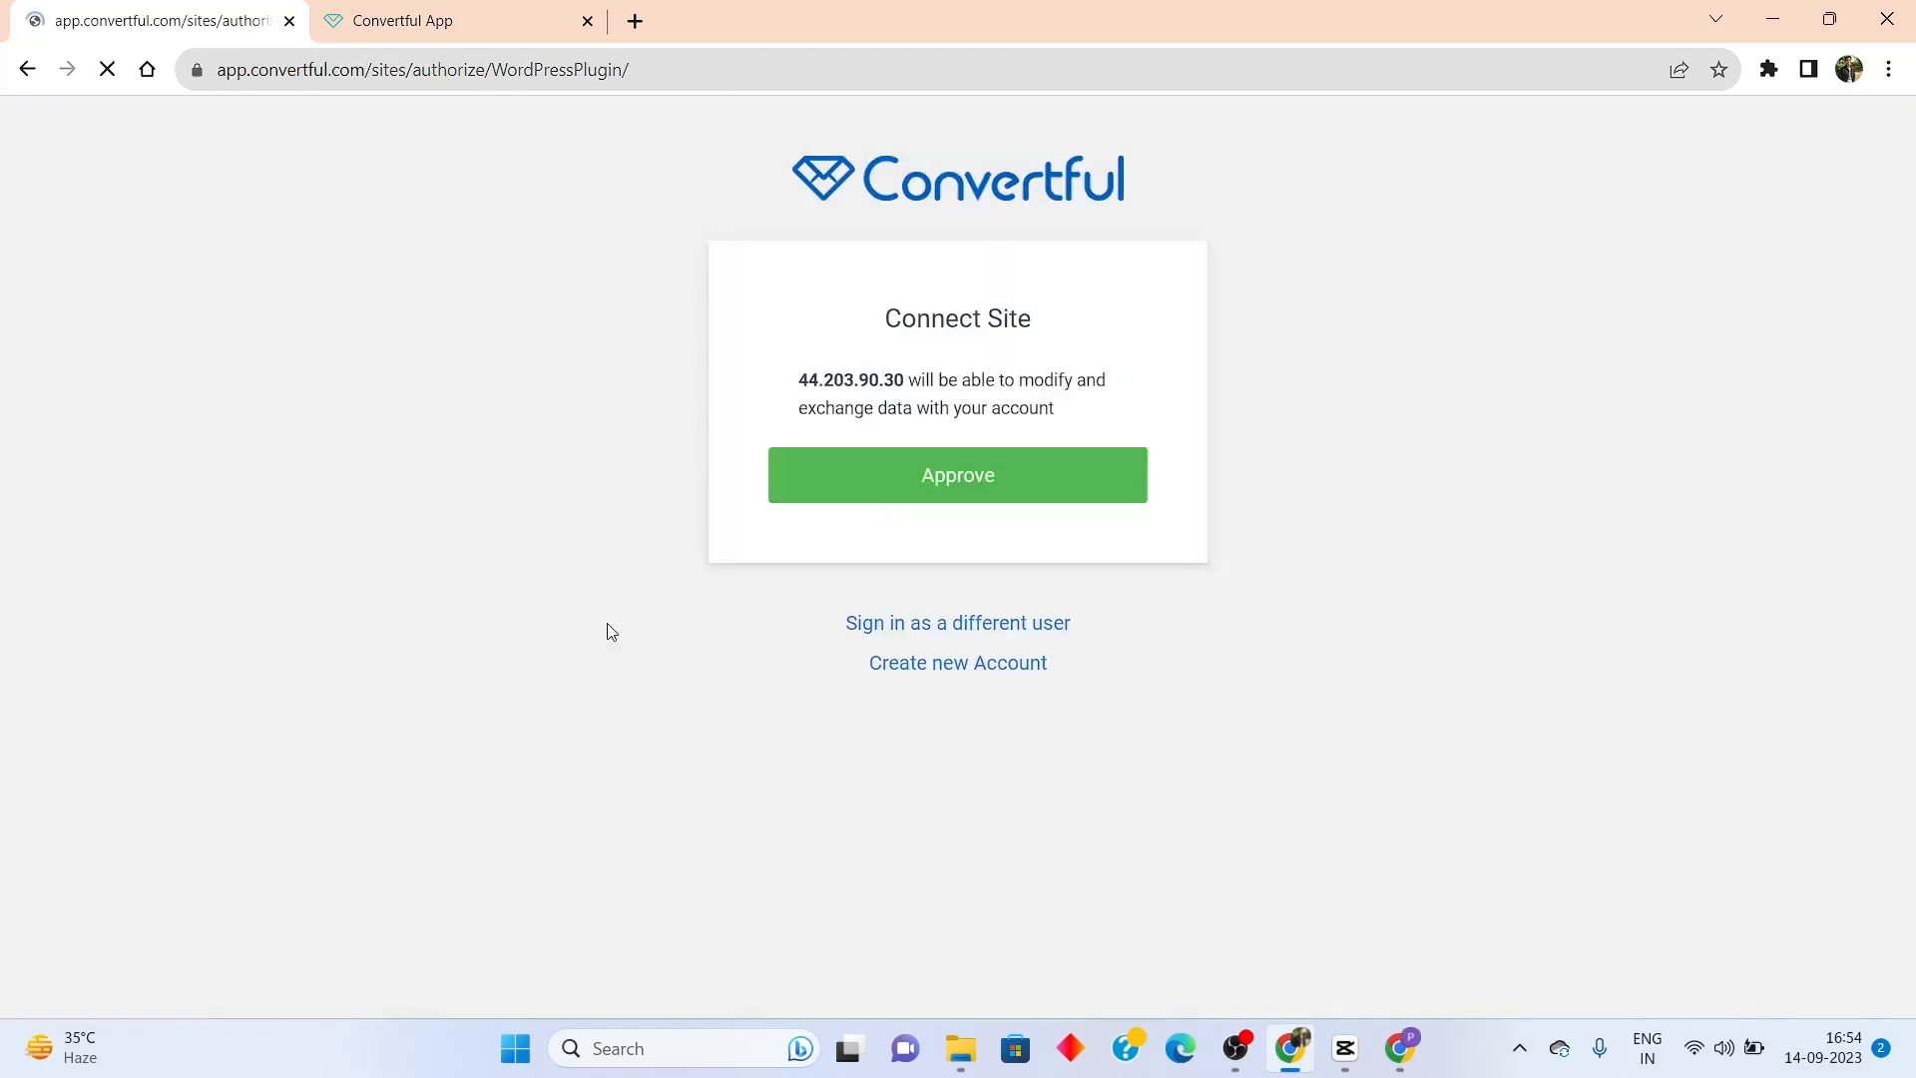
{"action": "left_click", "coordinate": [951, 489]}
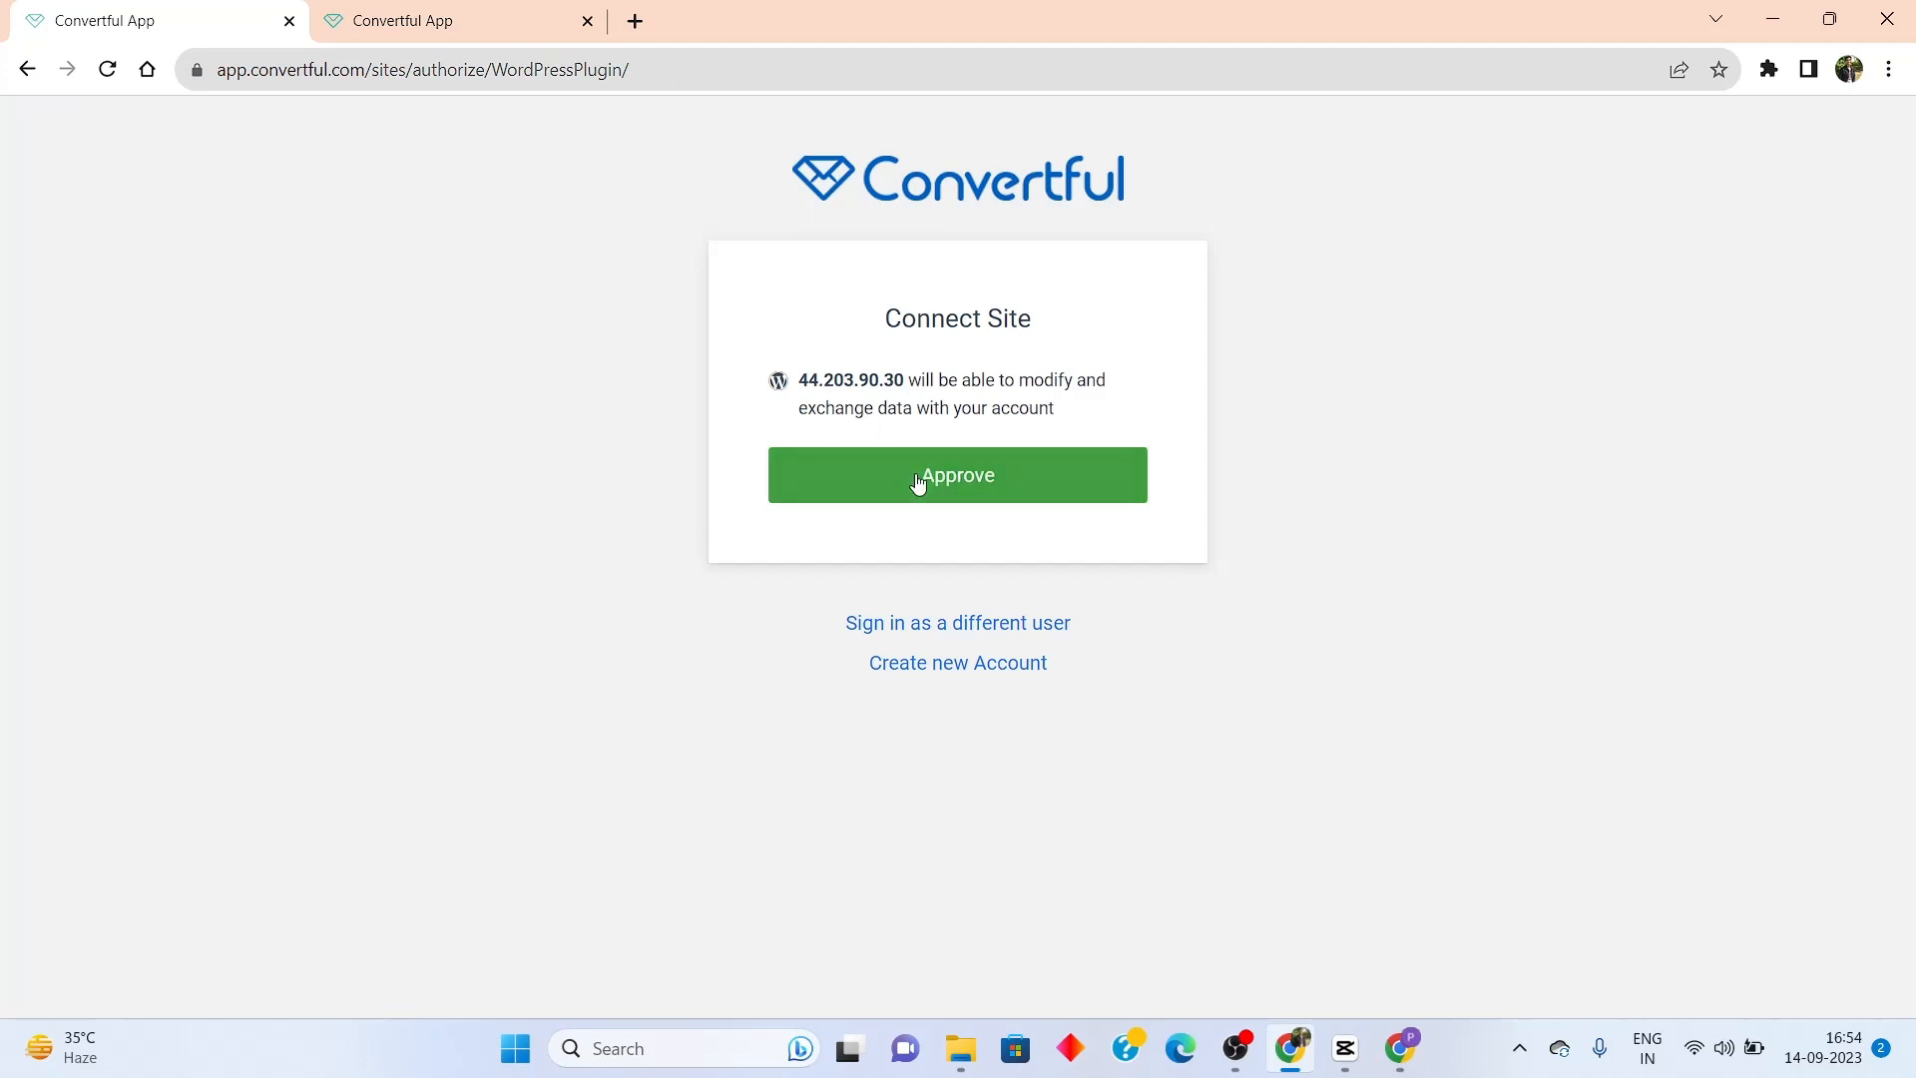
{"action": "left_click", "coordinate": [389, 20]}
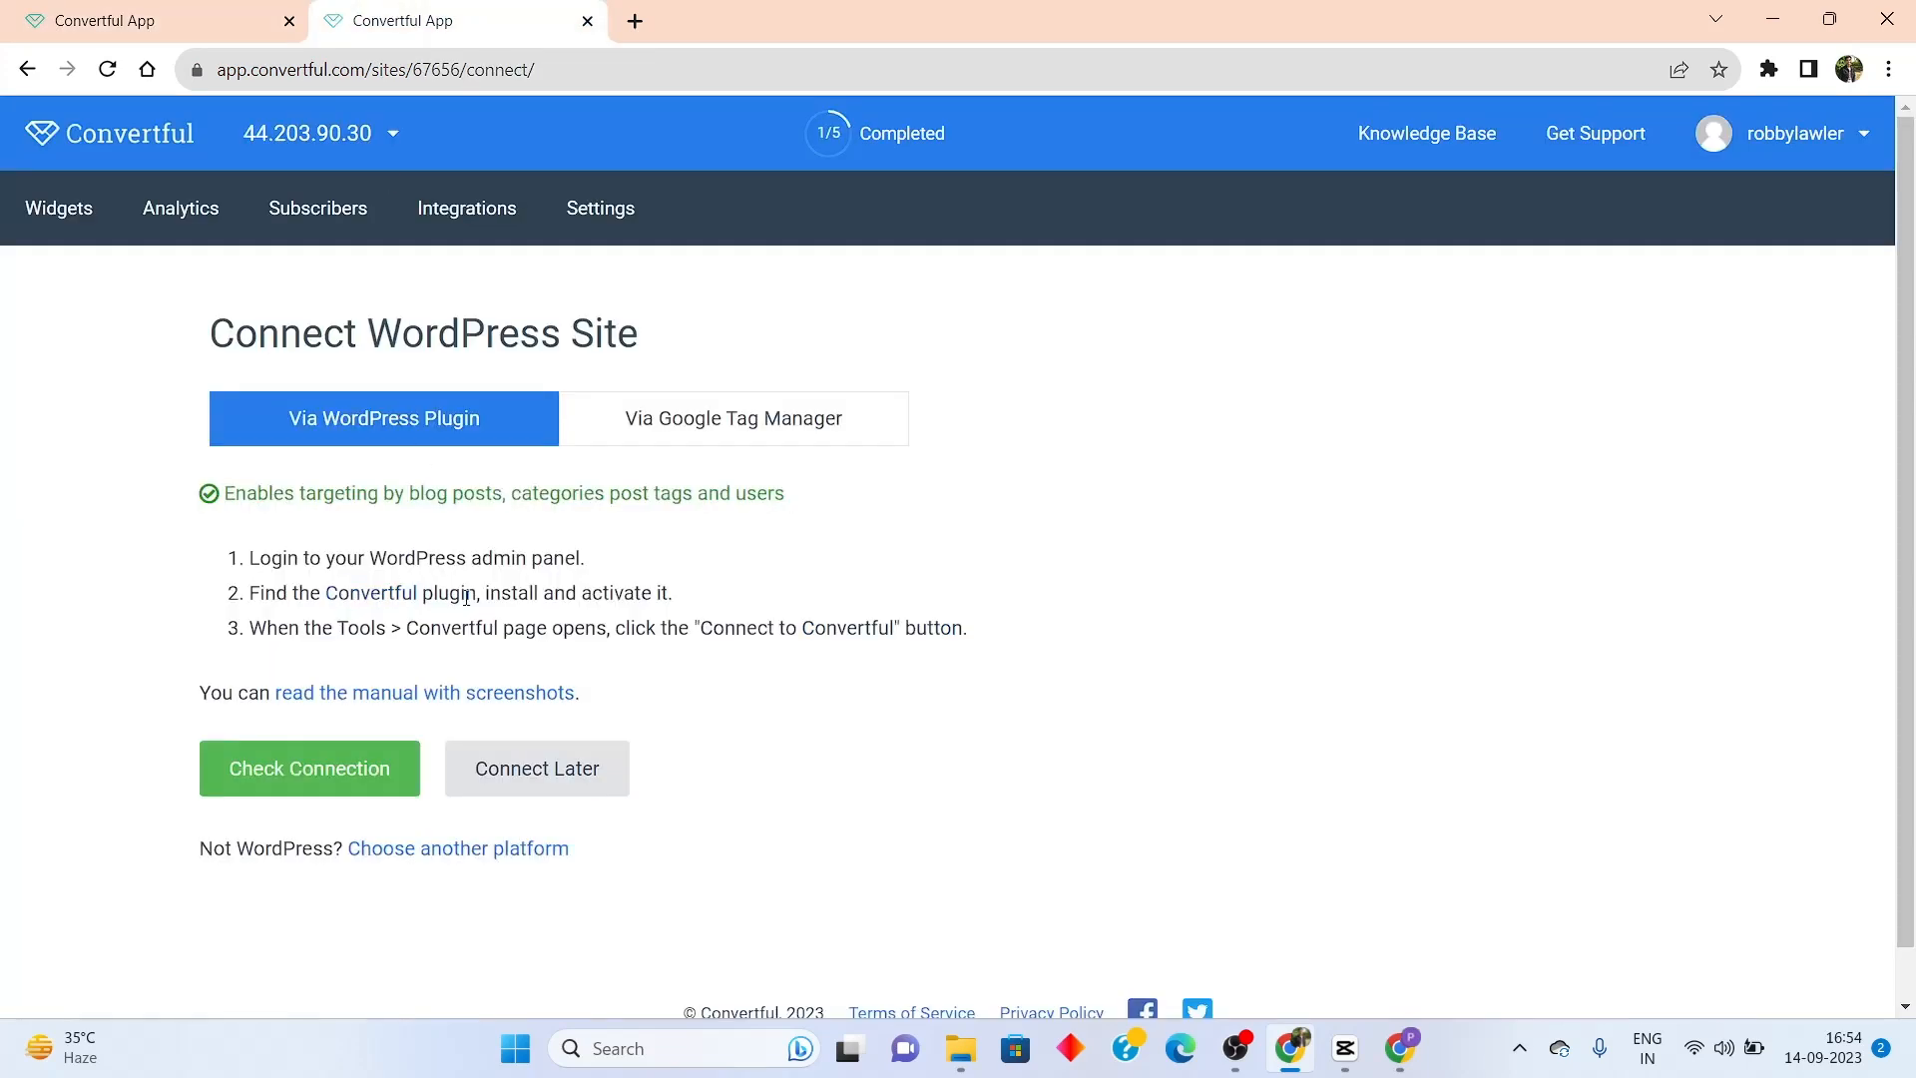
{"action": "left_click", "coordinate": [108, 14]}
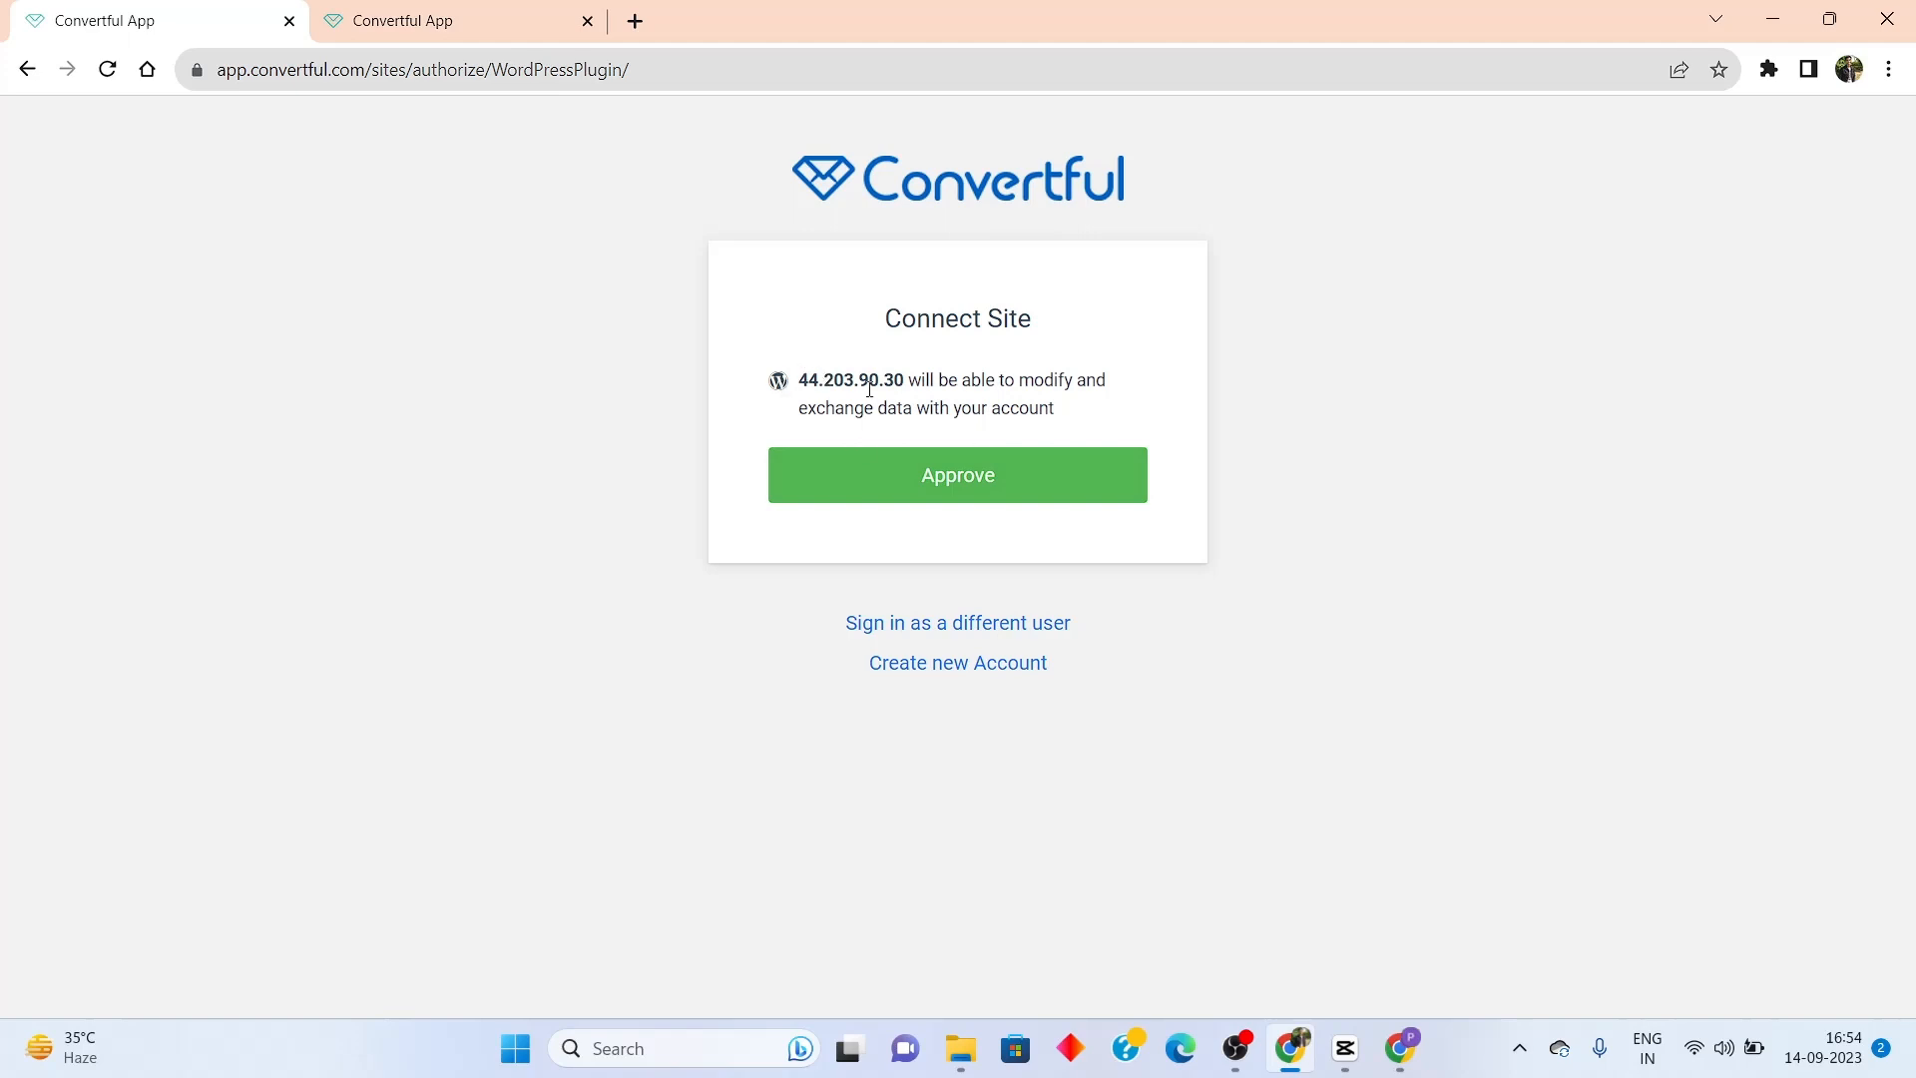
{"action": "left_click", "coordinate": [947, 496]}
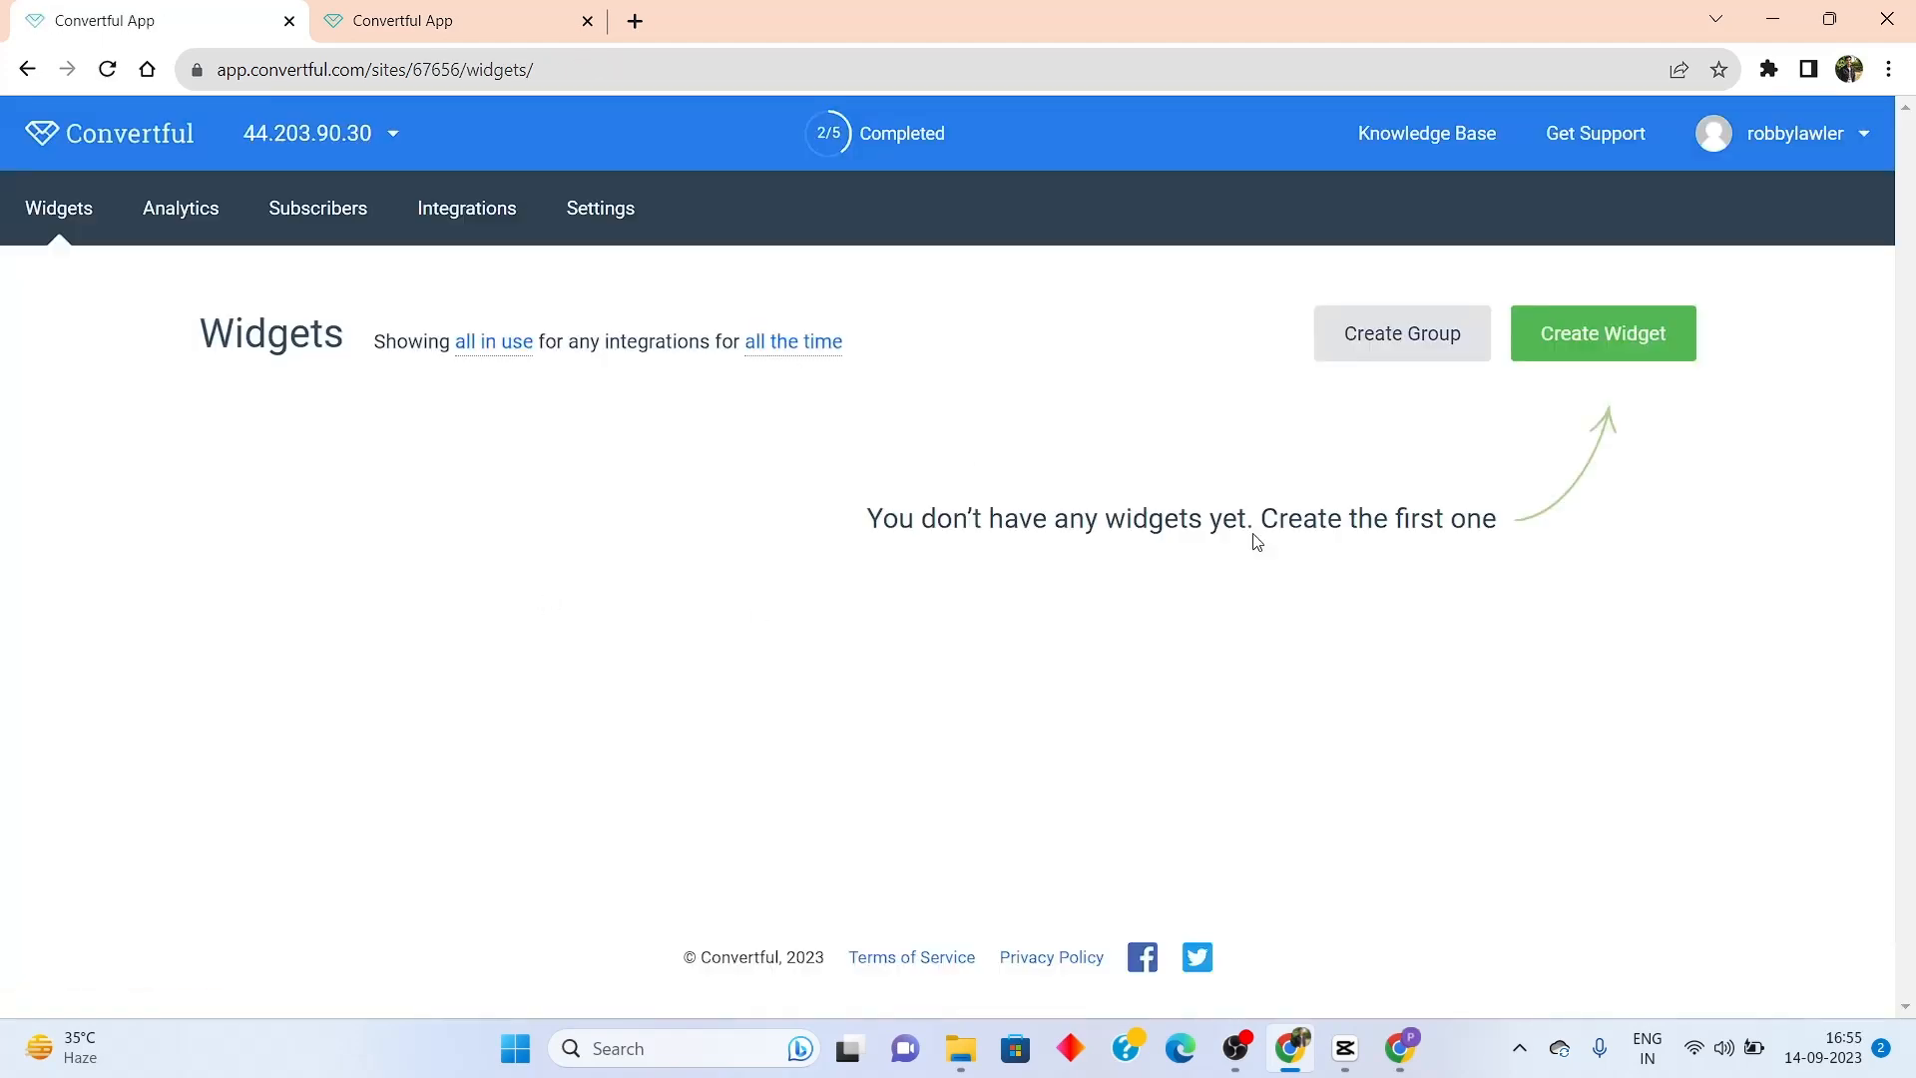
{"action": "left_click", "coordinate": [393, 135]}
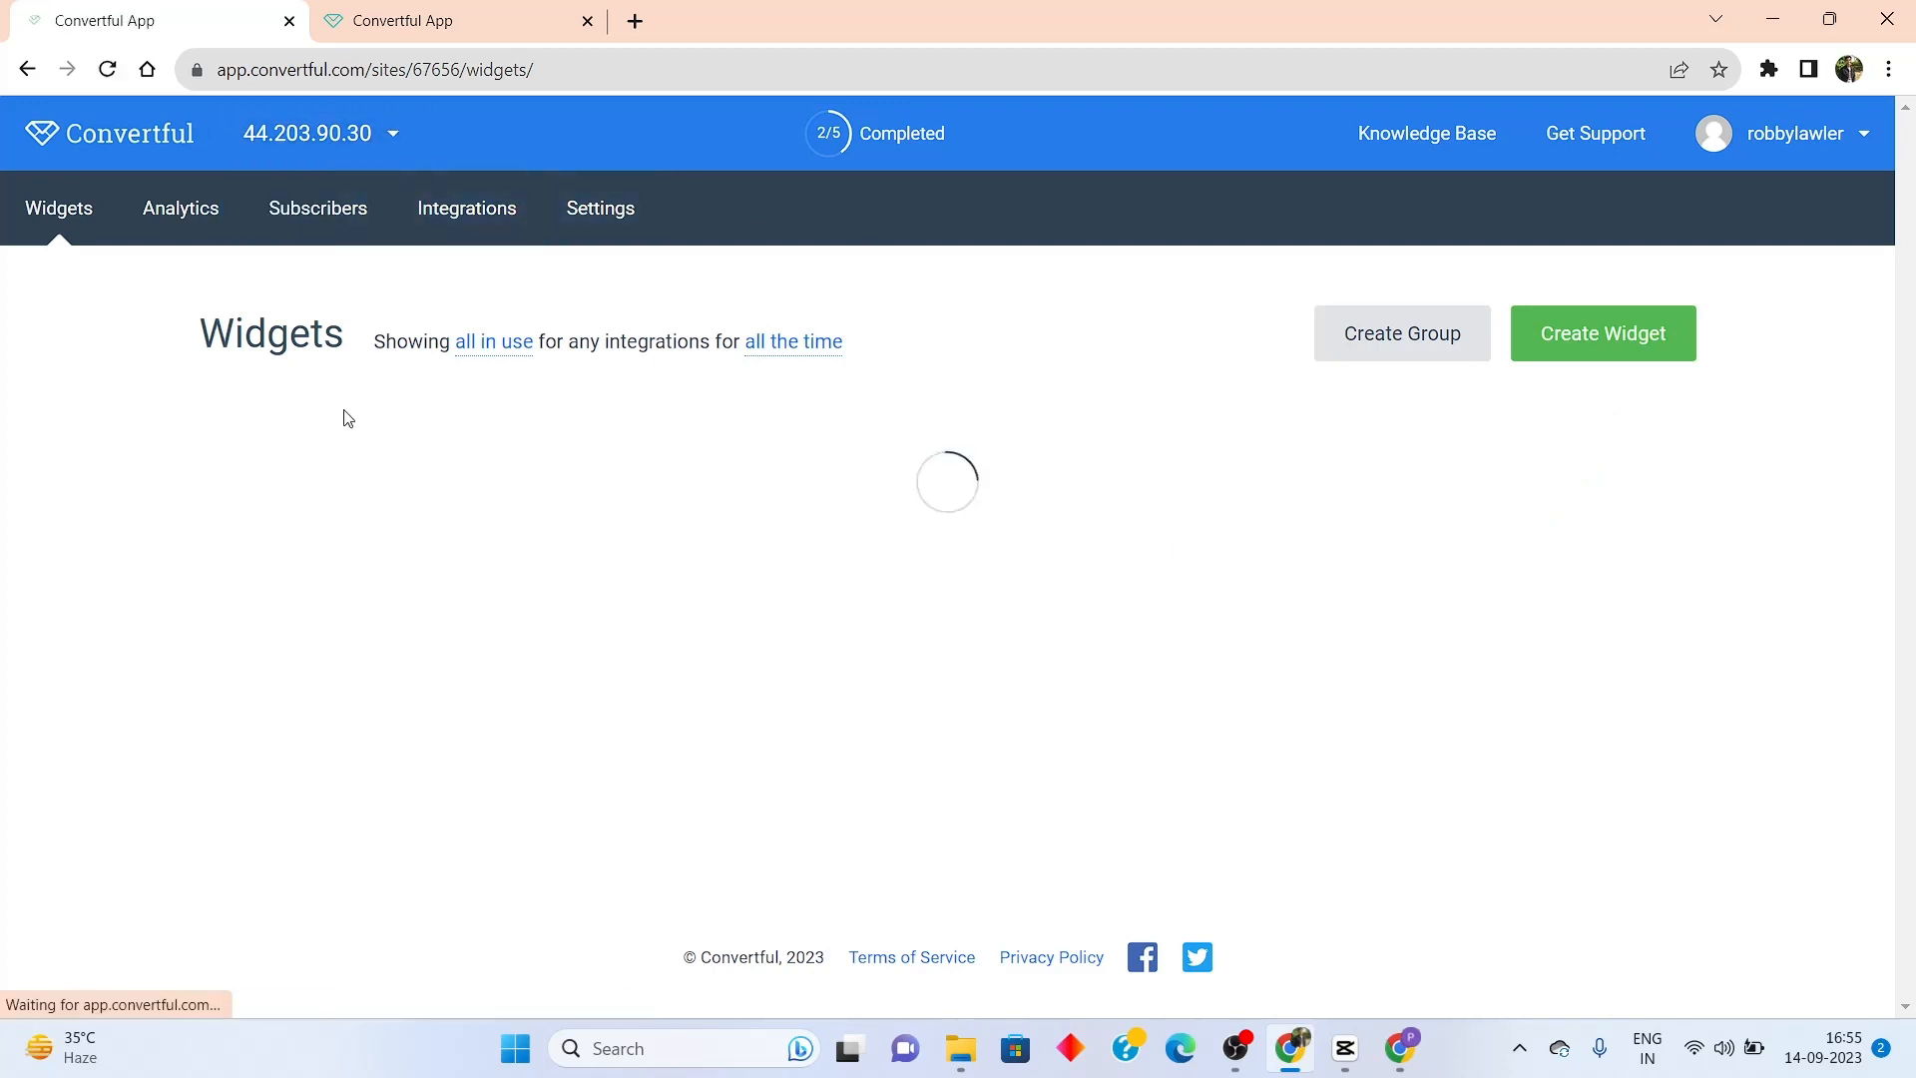
{"action": "mouse_move", "coordinate": [398, 186]}
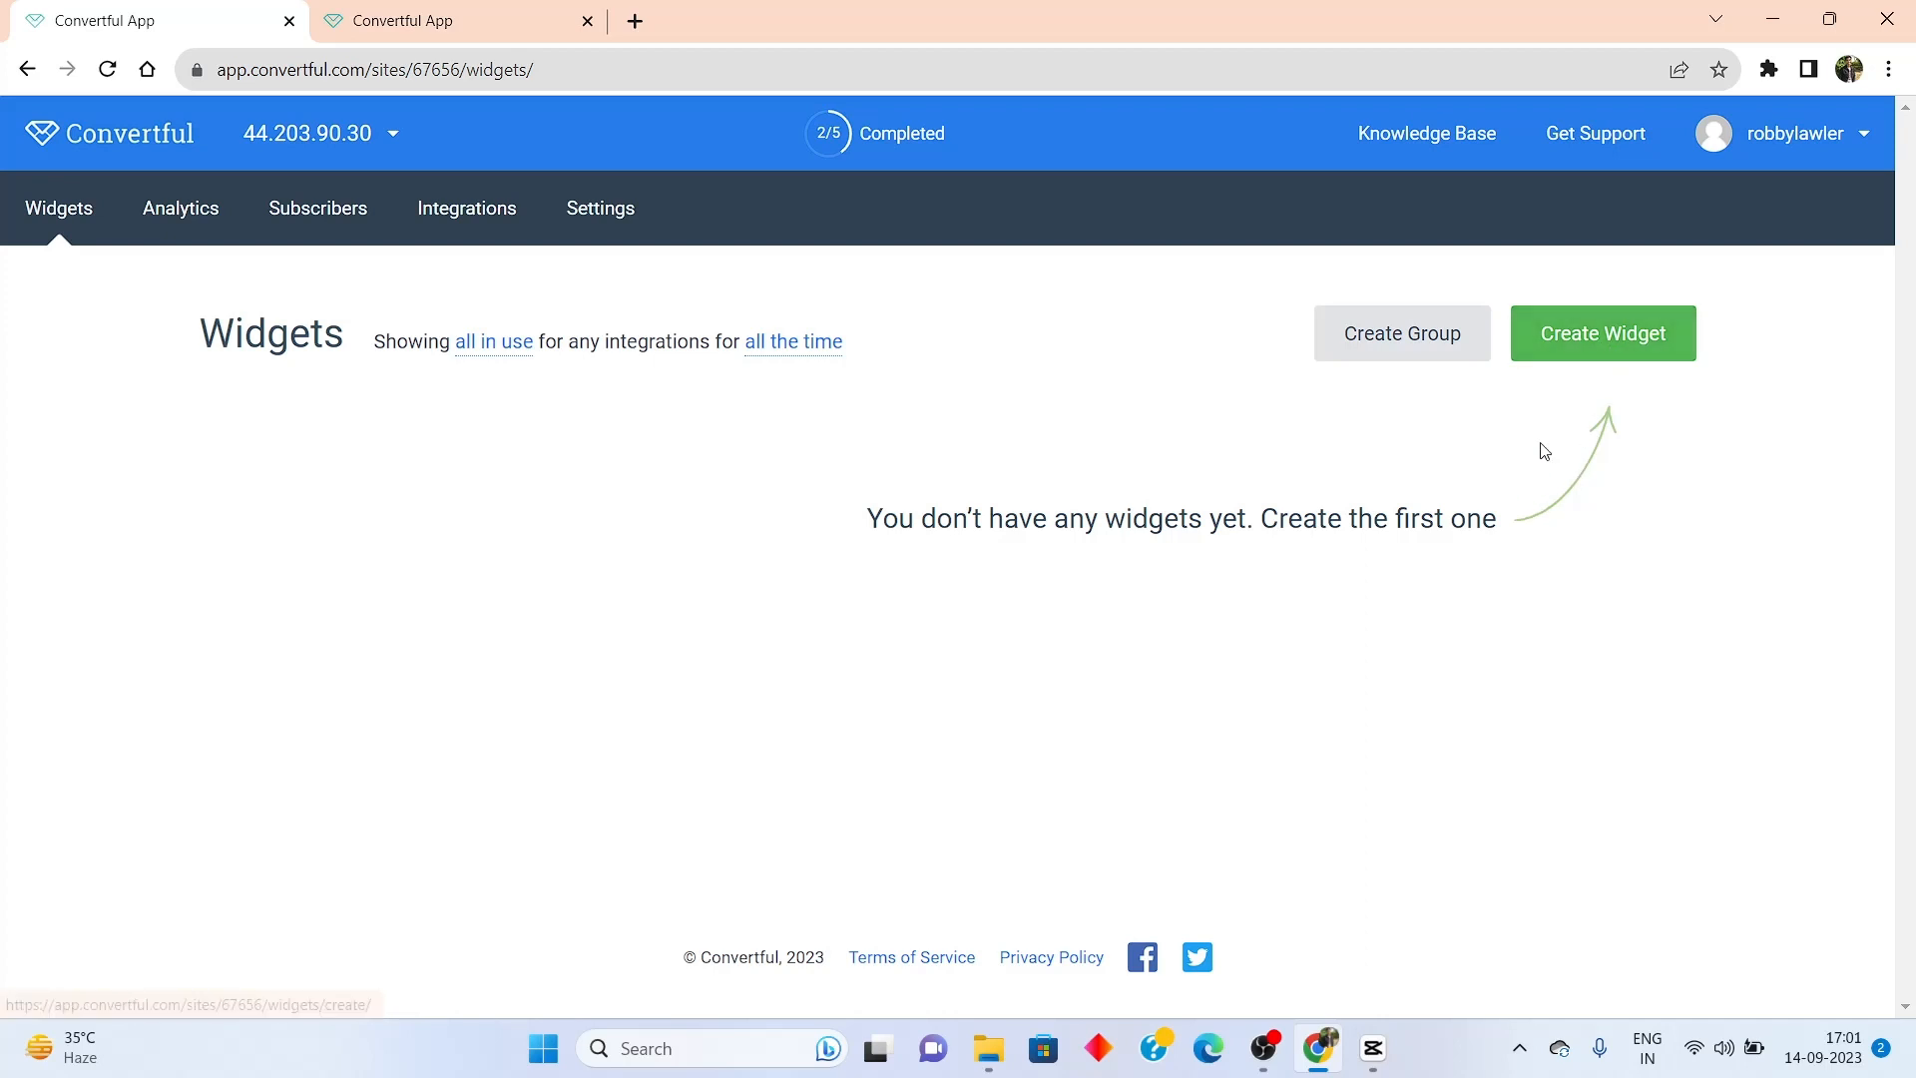
Start creating a widget and examine the eCommerce templates, from cart abandonment popups to scratch cards, segmentation surveys and welcome discounts
{"action": "left_click", "coordinate": [1618, 349]}
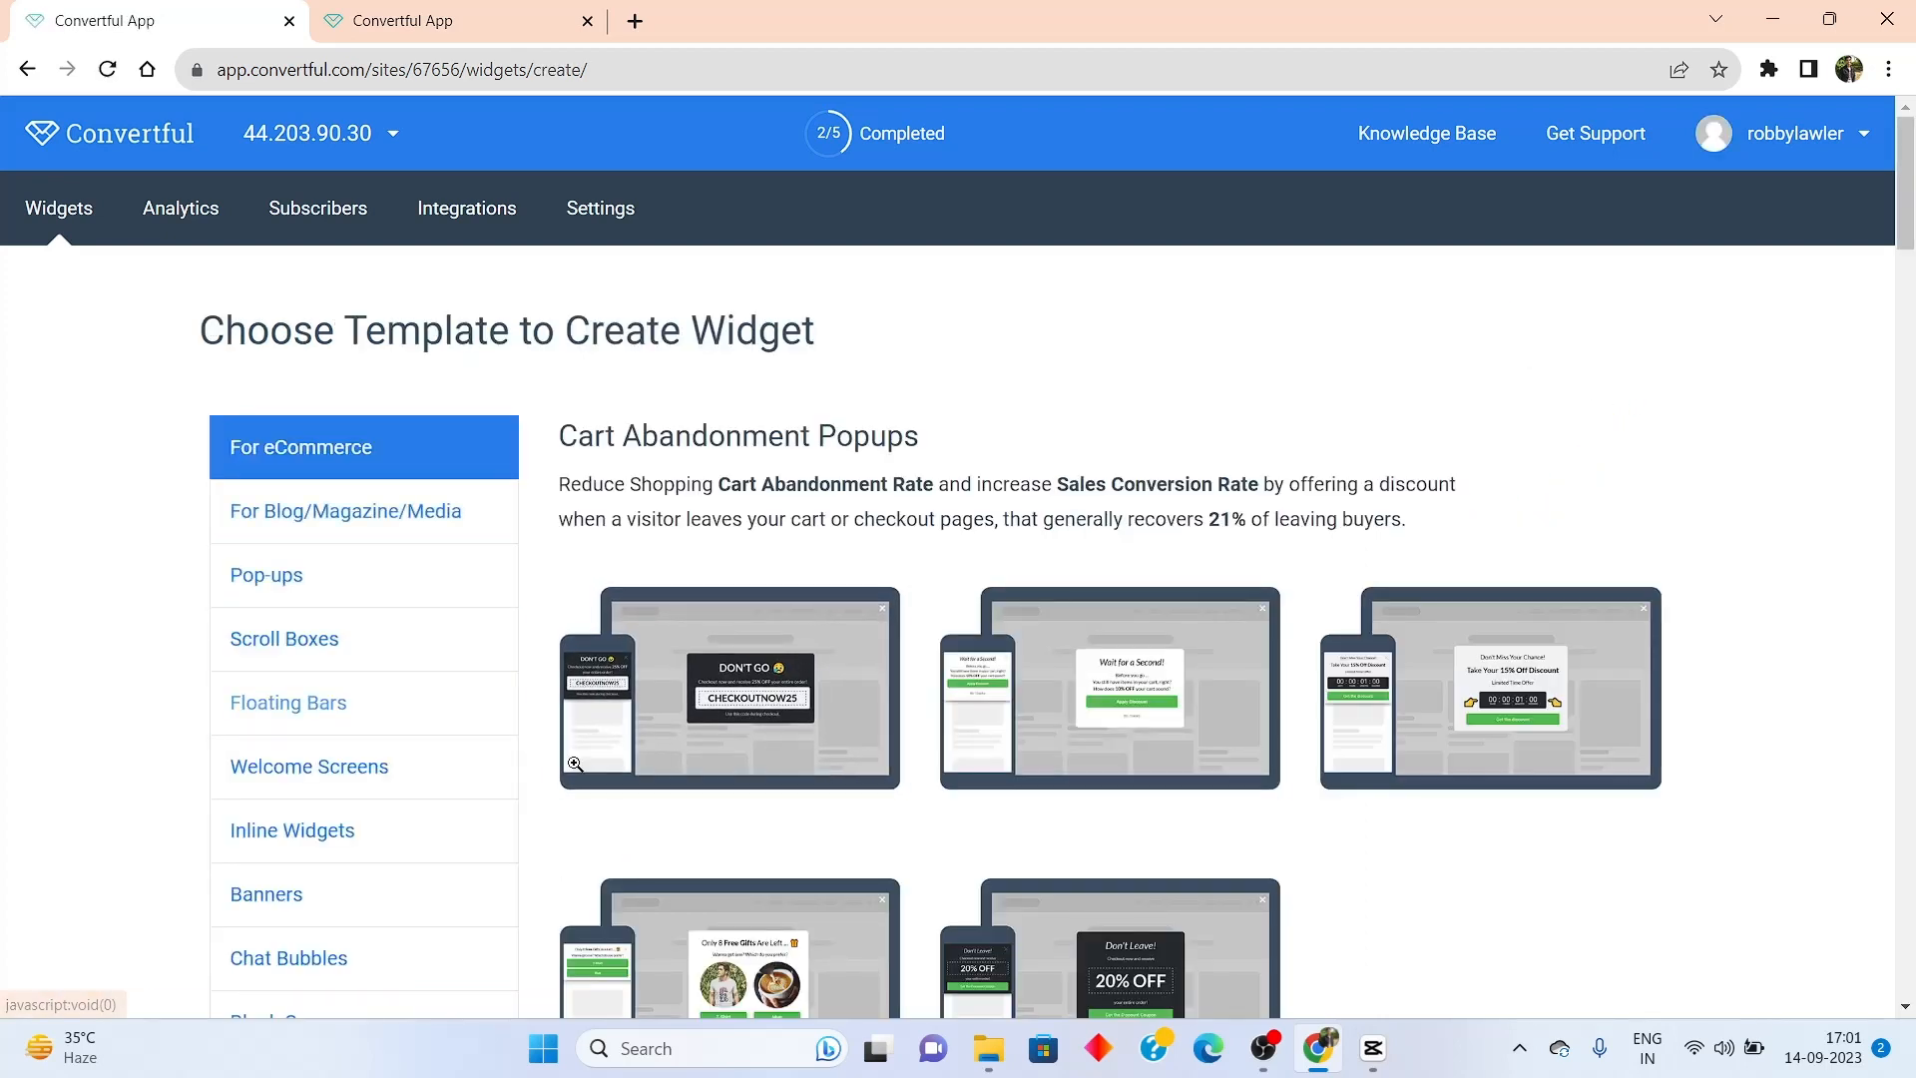
{"action": "scroll", "coordinate": [960, 524], "scroll_direction": "down", "scroll_amount": 3}
{"action": "scroll", "coordinate": [978, 599], "scroll_direction": "up", "scroll_amount": 3}
{"action": "scroll", "coordinate": [1004, 707], "scroll_direction": "down", "scroll_amount": 6}
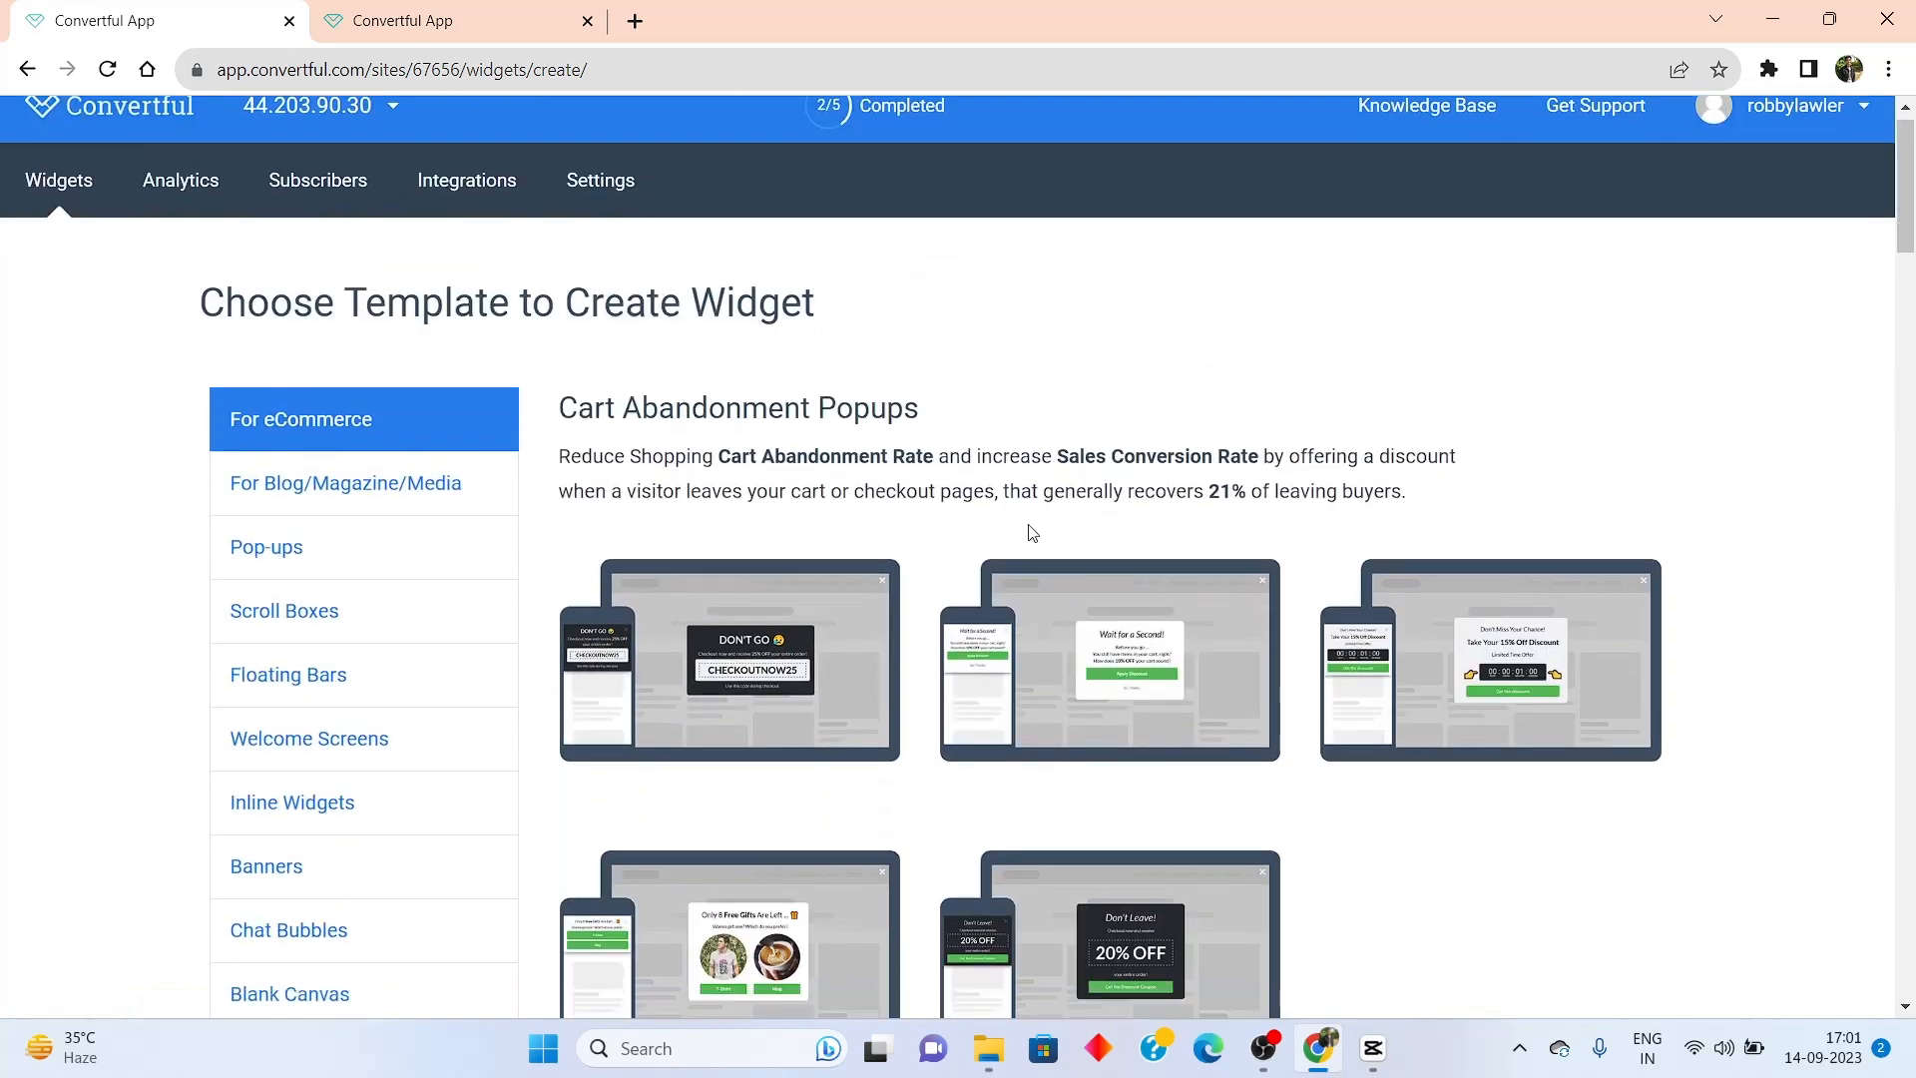
{"action": "scroll", "coordinate": [1051, 610], "scroll_direction": "down", "scroll_amount": 3}
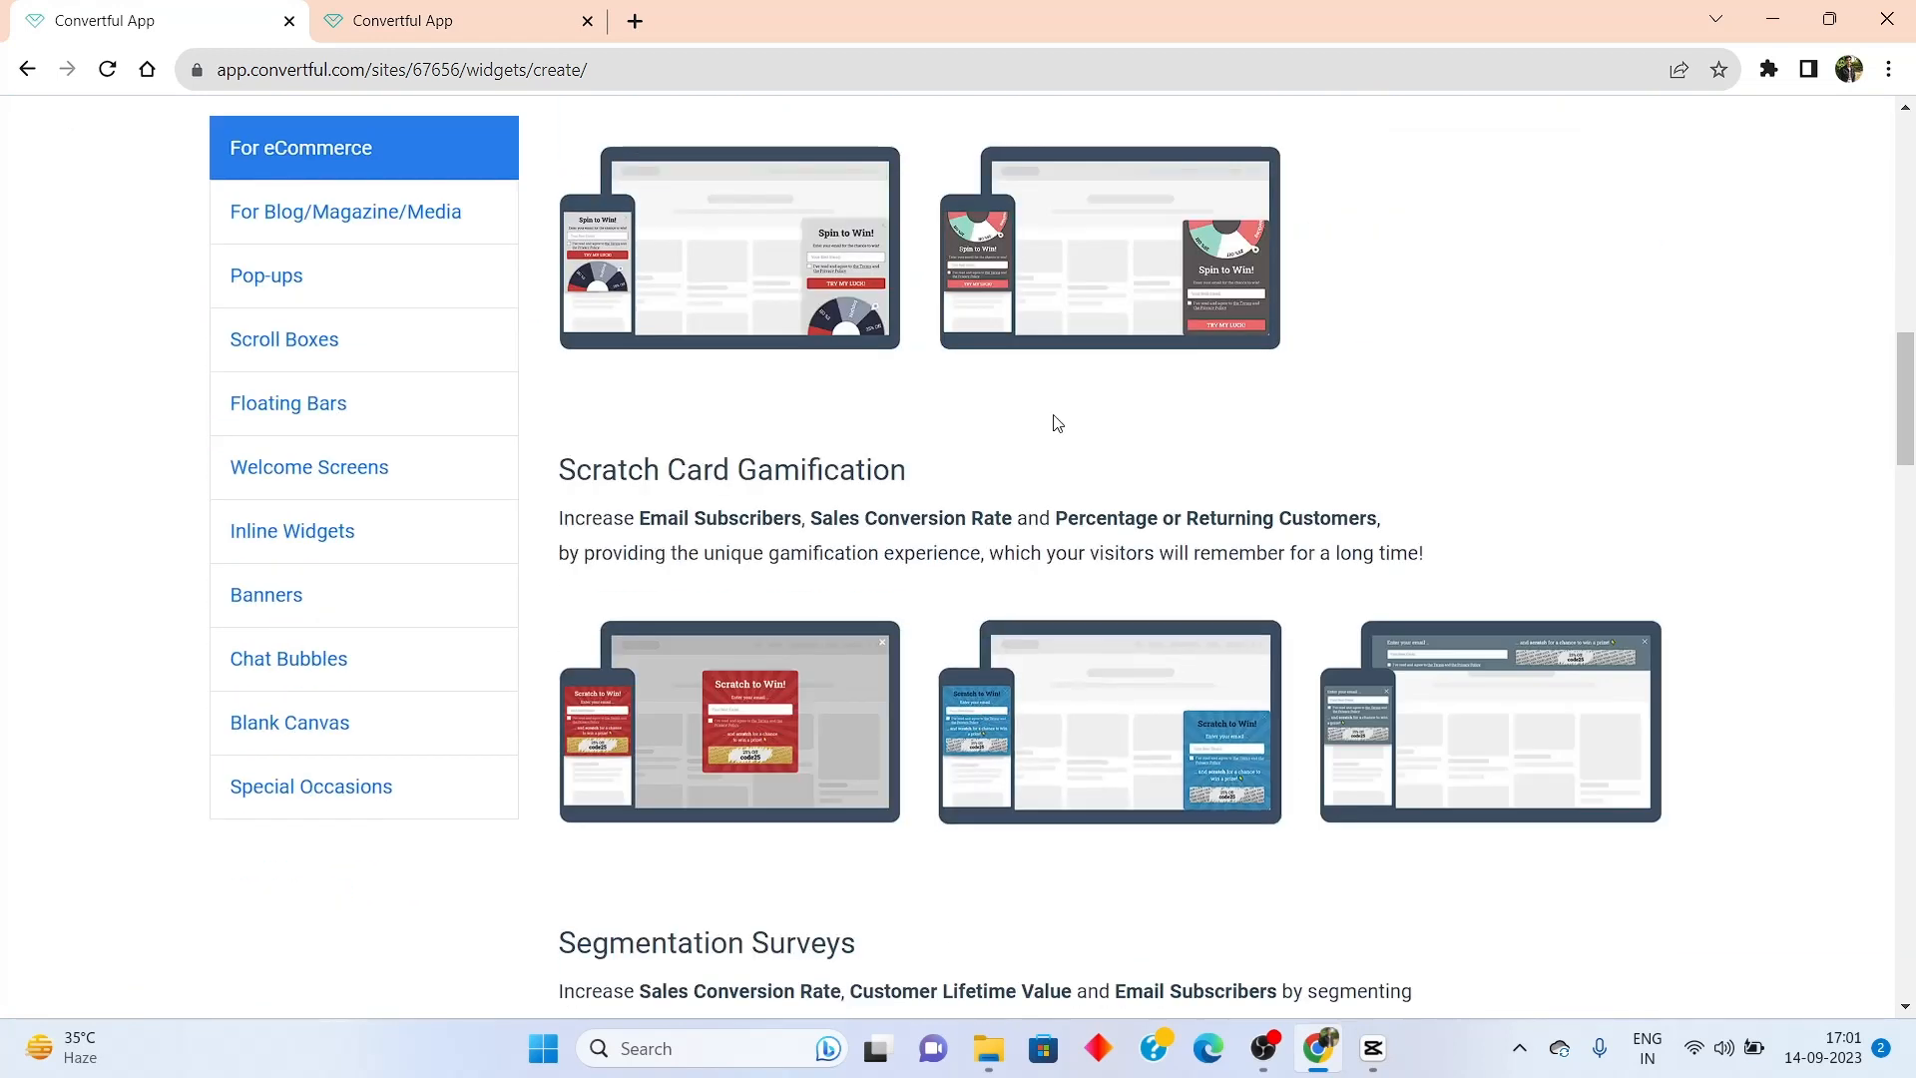
{"action": "scroll", "coordinate": [1052, 419], "scroll_direction": "up", "scroll_amount": 5}
{"action": "scroll", "coordinate": [915, 650], "scroll_direction": "down", "scroll_amount": 5}
{"action": "scroll", "coordinate": [1005, 721], "scroll_direction": "down", "scroll_amount": 10}
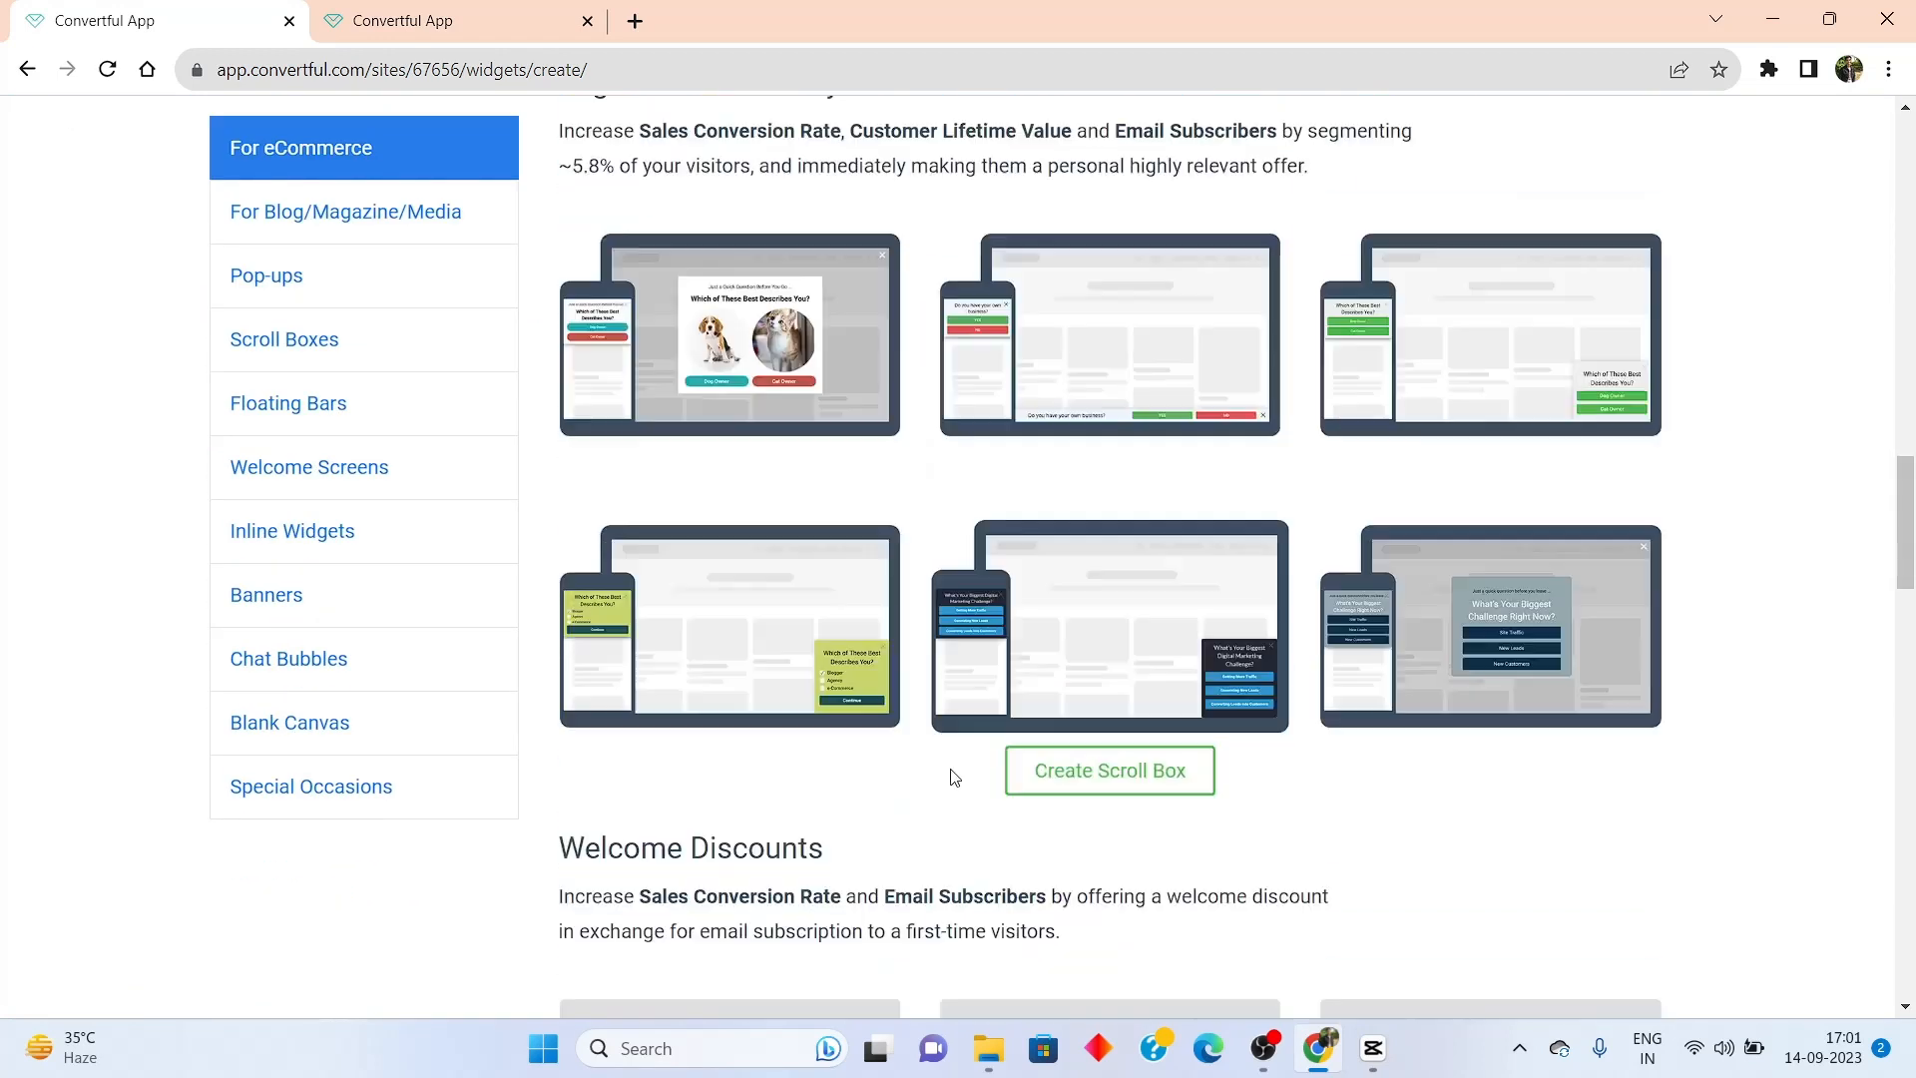
{"action": "scroll", "coordinate": [1028, 685], "scroll_direction": "up", "scroll_amount": 2}
{"action": "scroll", "coordinate": [1137, 571], "scroll_direction": "down", "scroll_amount": 8}
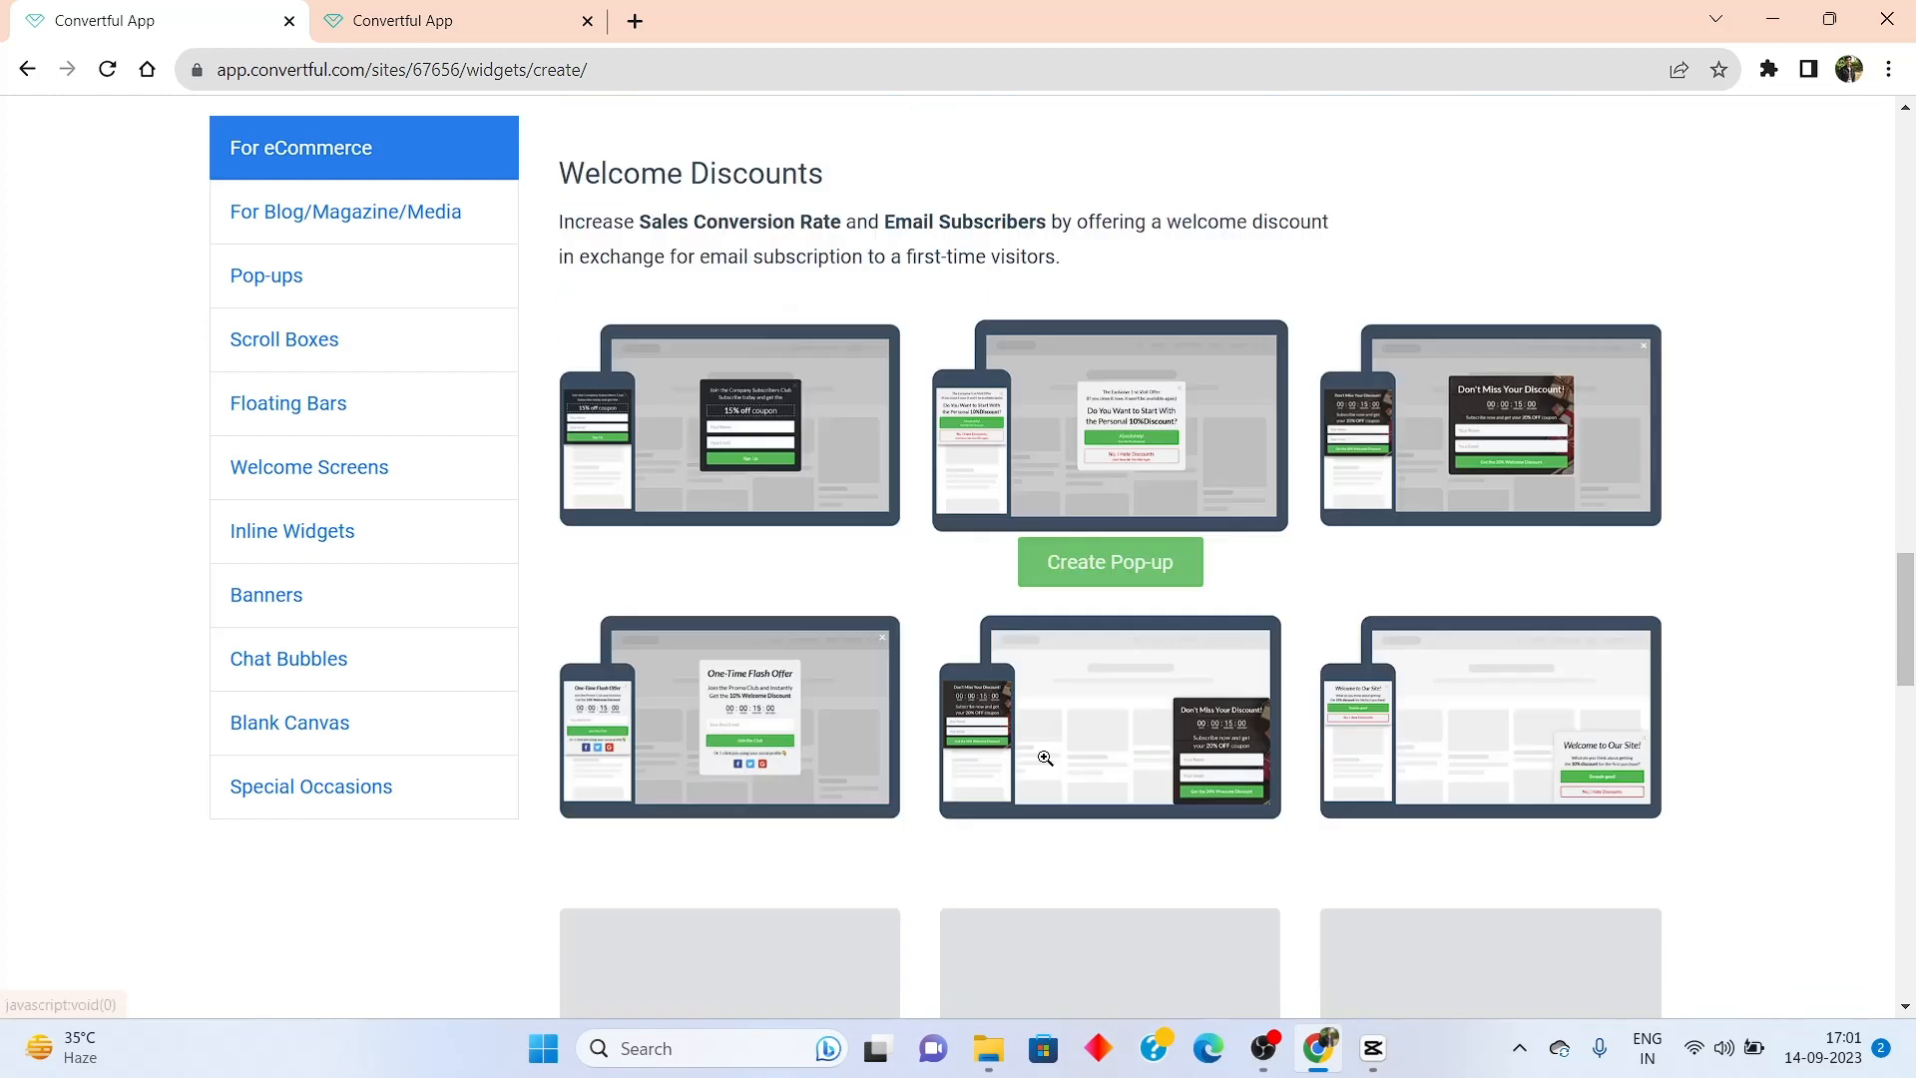
{"action": "scroll", "coordinate": [1109, 632], "scroll_direction": "up", "scroll_amount": 5}
{"action": "scroll", "coordinate": [1109, 632], "scroll_direction": "up", "scroll_amount": 8}
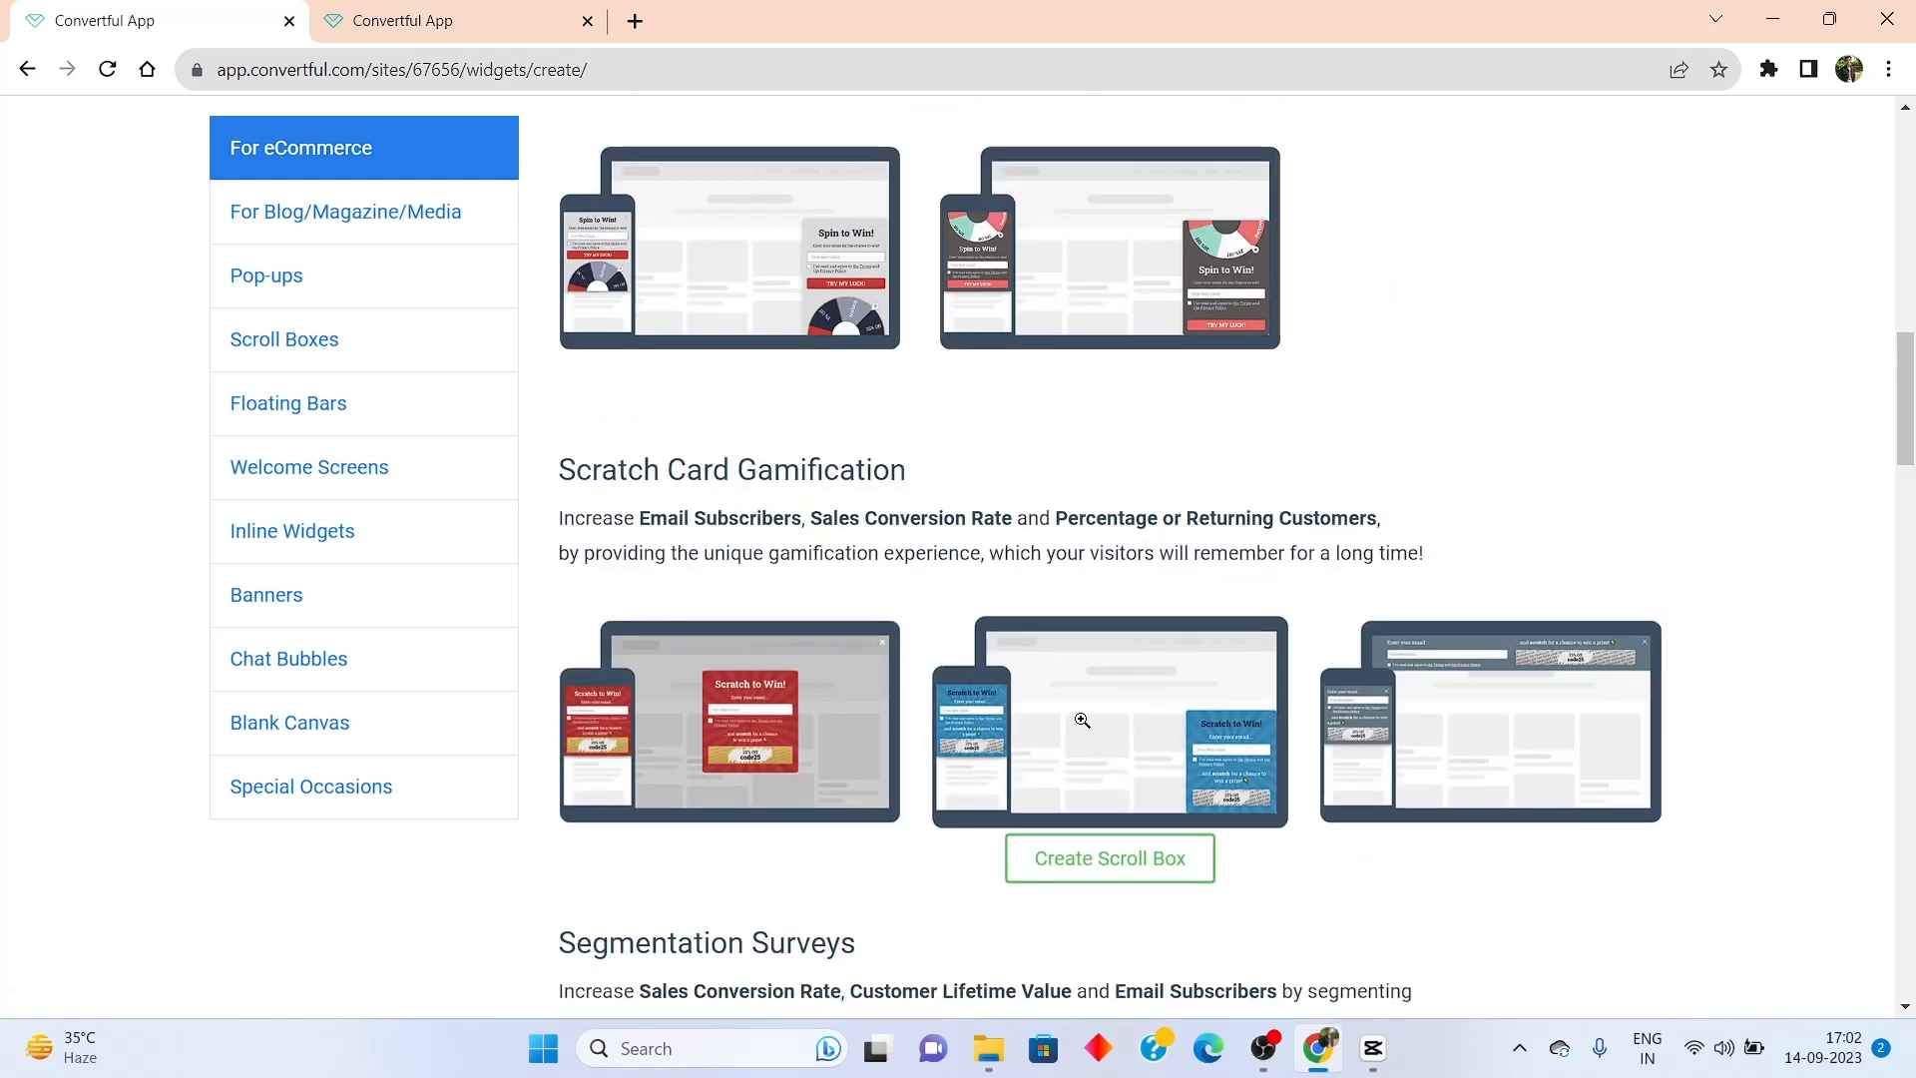
{"action": "scroll", "coordinate": [1082, 718], "scroll_direction": "down", "scroll_amount": 10}
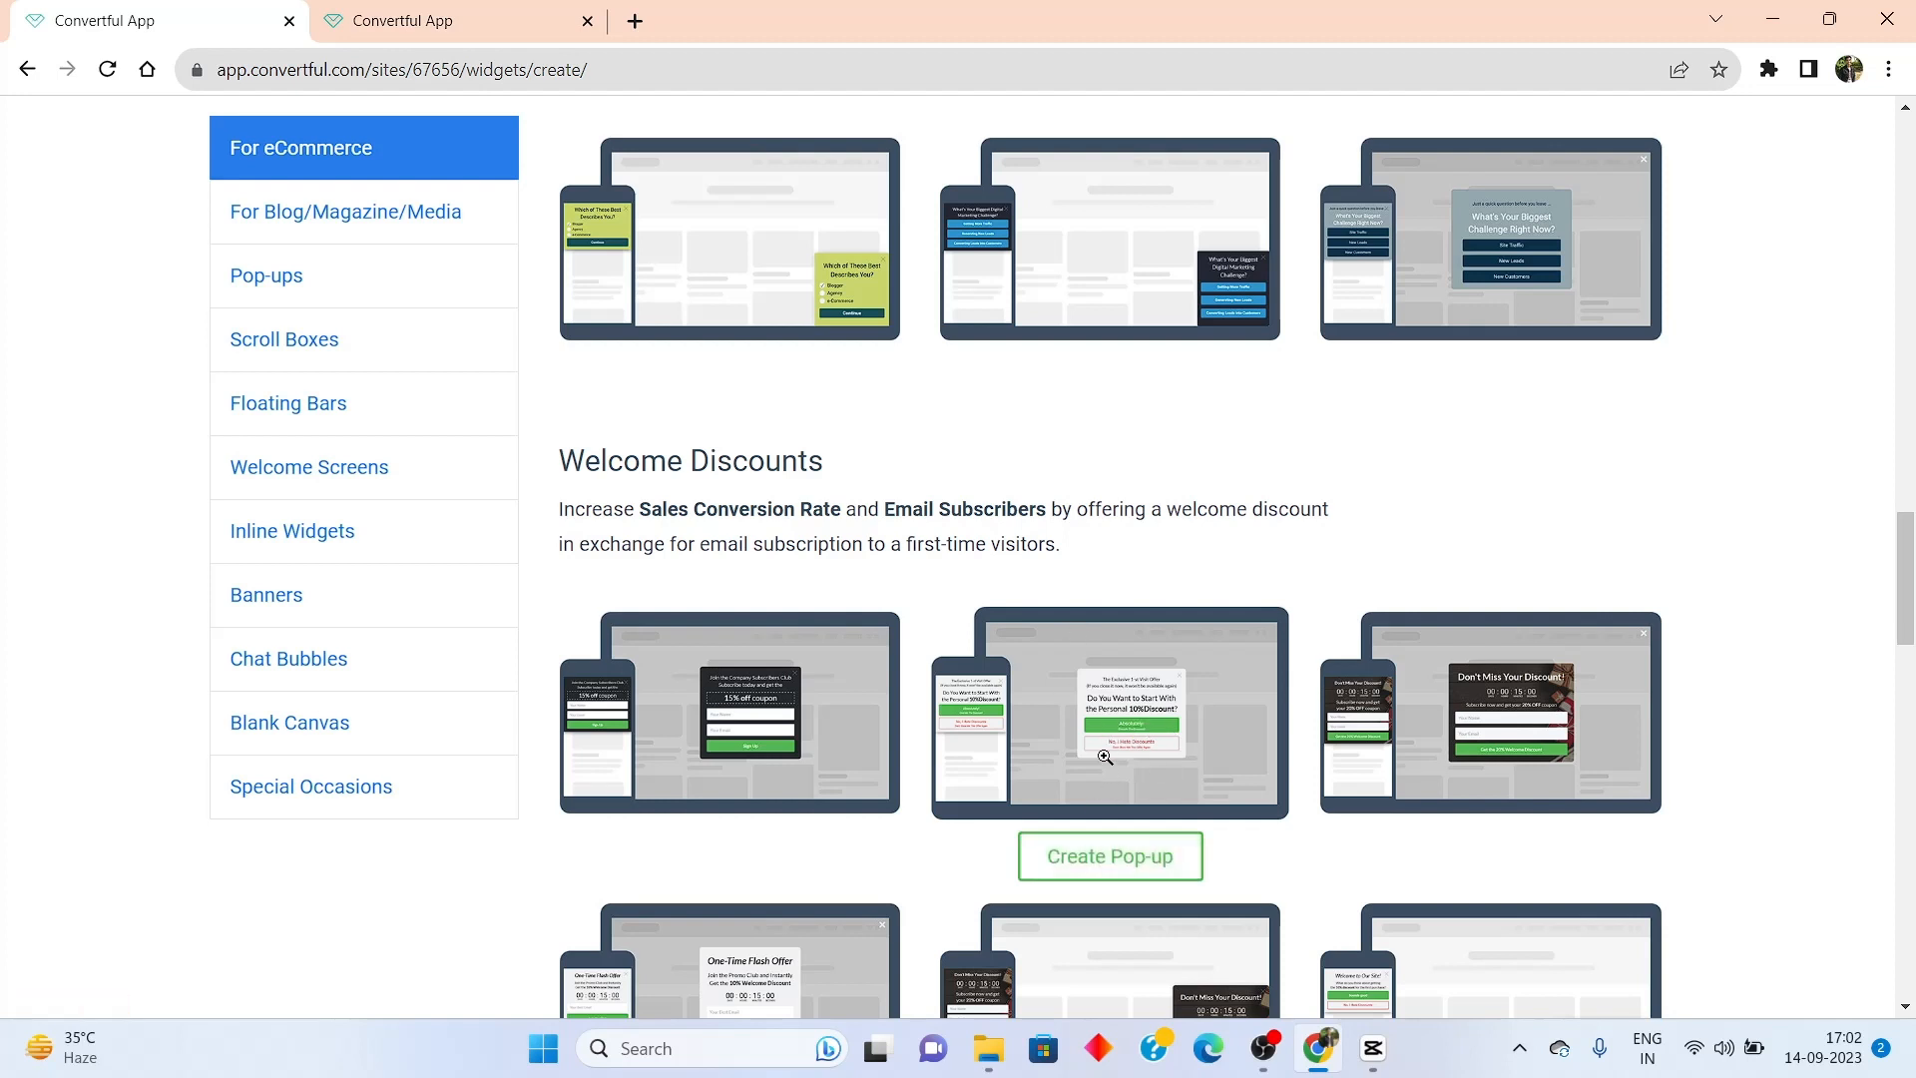
Create a pop-up from the Welcome Discounts template offering a personal 10% discount
{"action": "left_click", "coordinate": [1113, 858]}
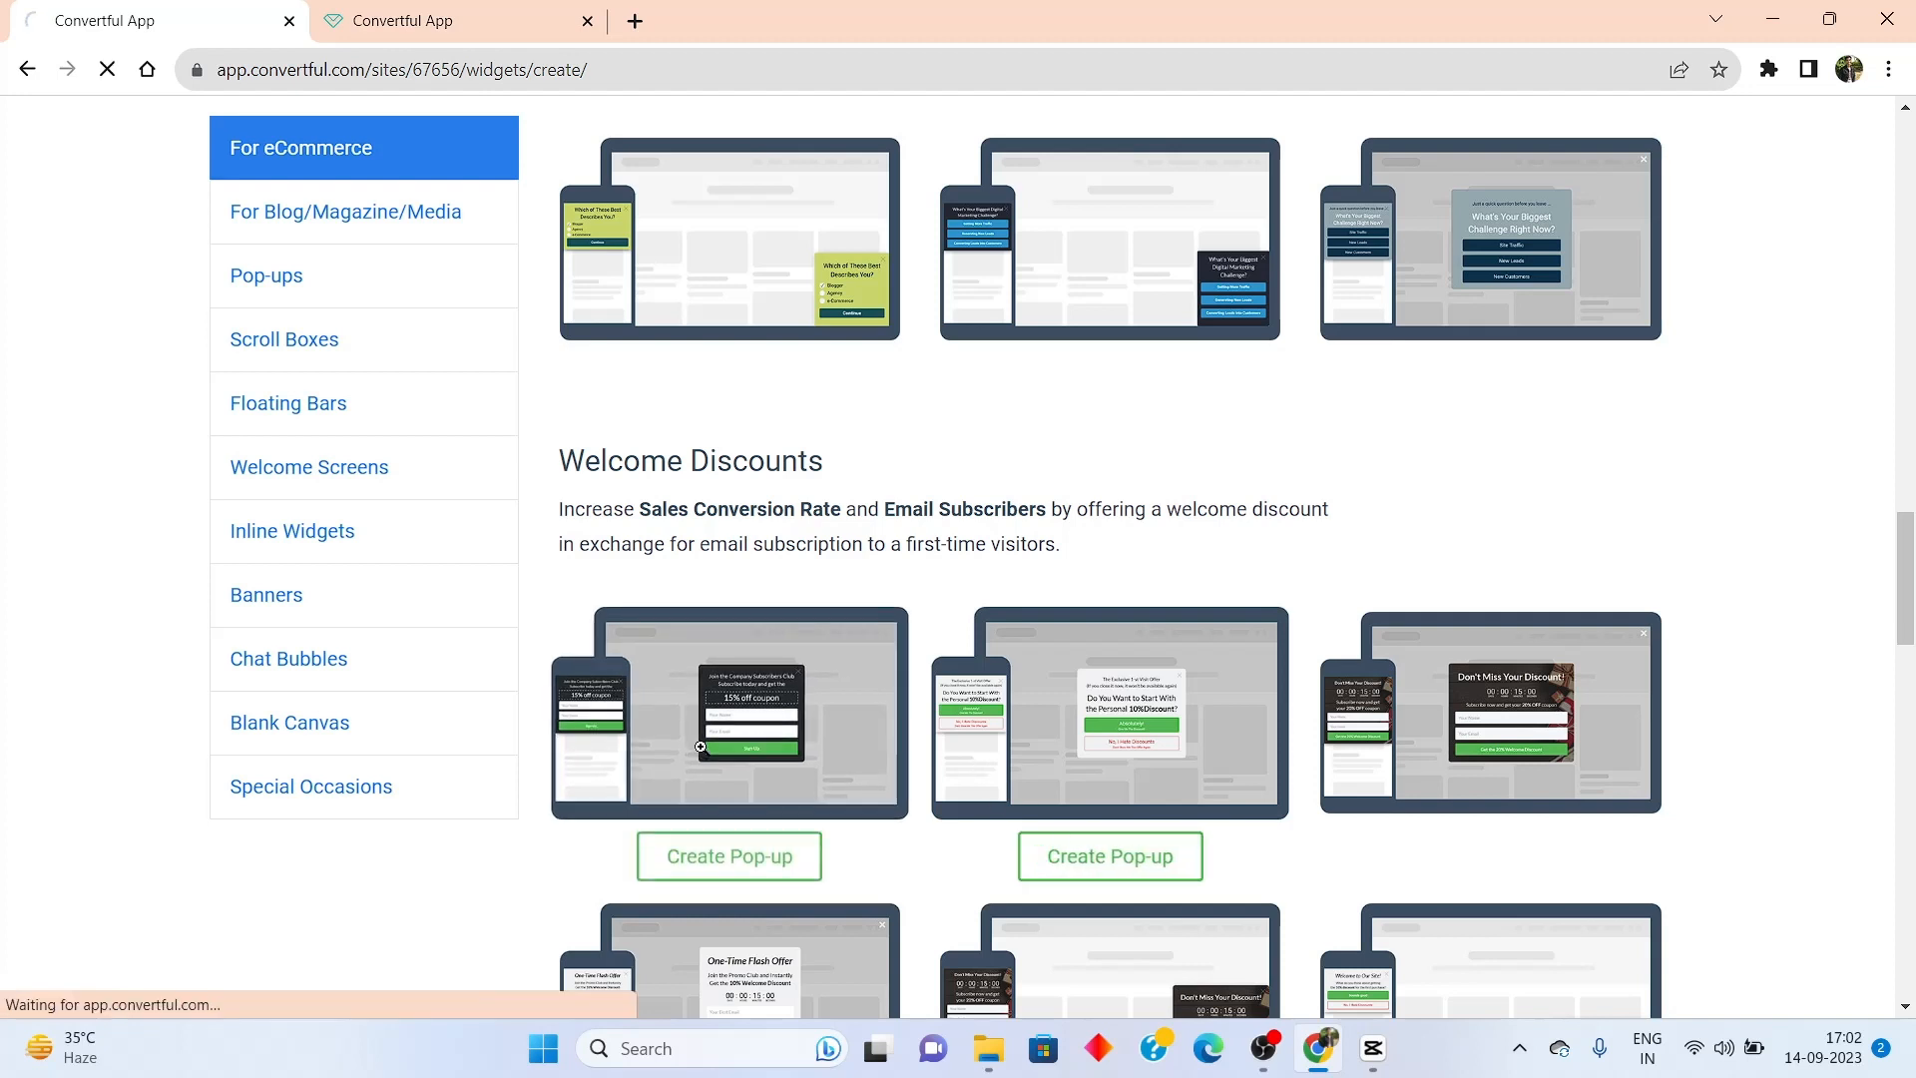
{"action": "scroll", "coordinate": [978, 758], "scroll_direction": "down", "scroll_amount": 5}
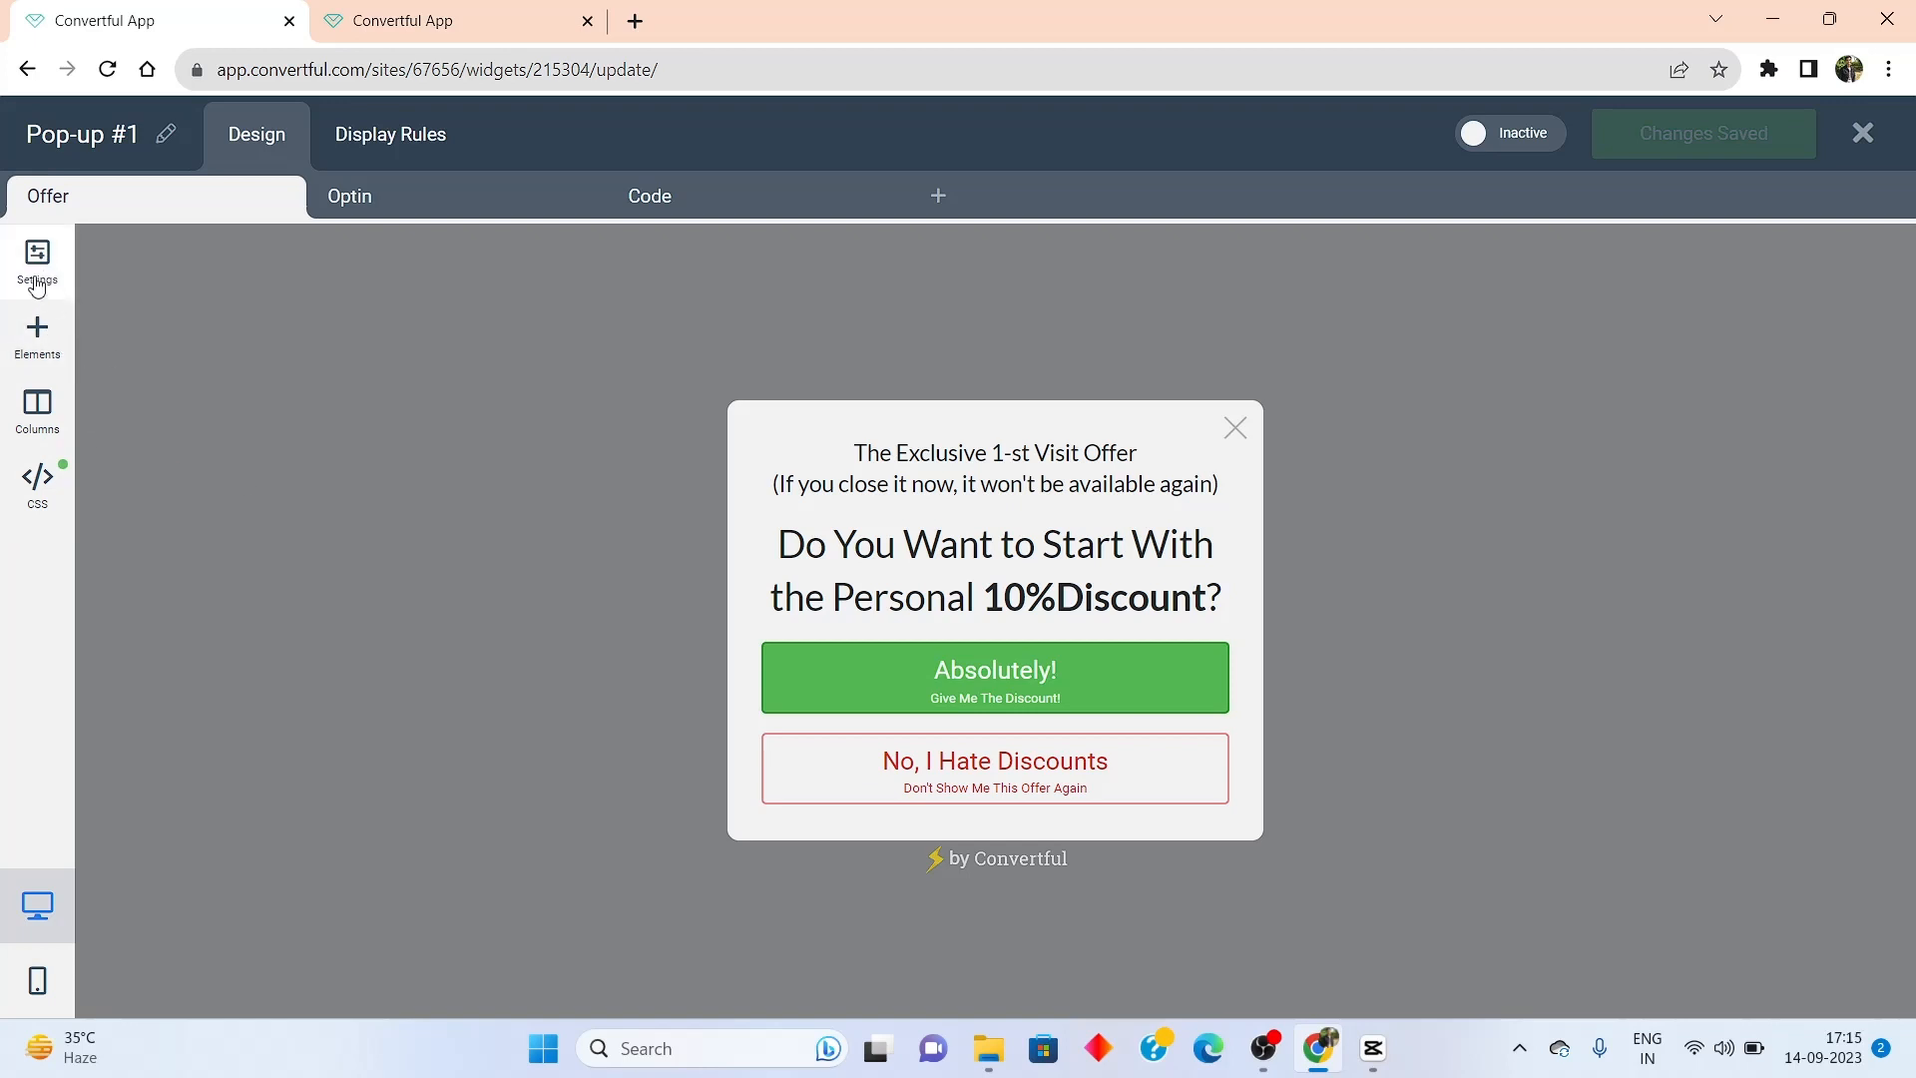
Set the pop-up's width to 500px in the widget settings
{"action": "left_click", "coordinate": [68, 287]}
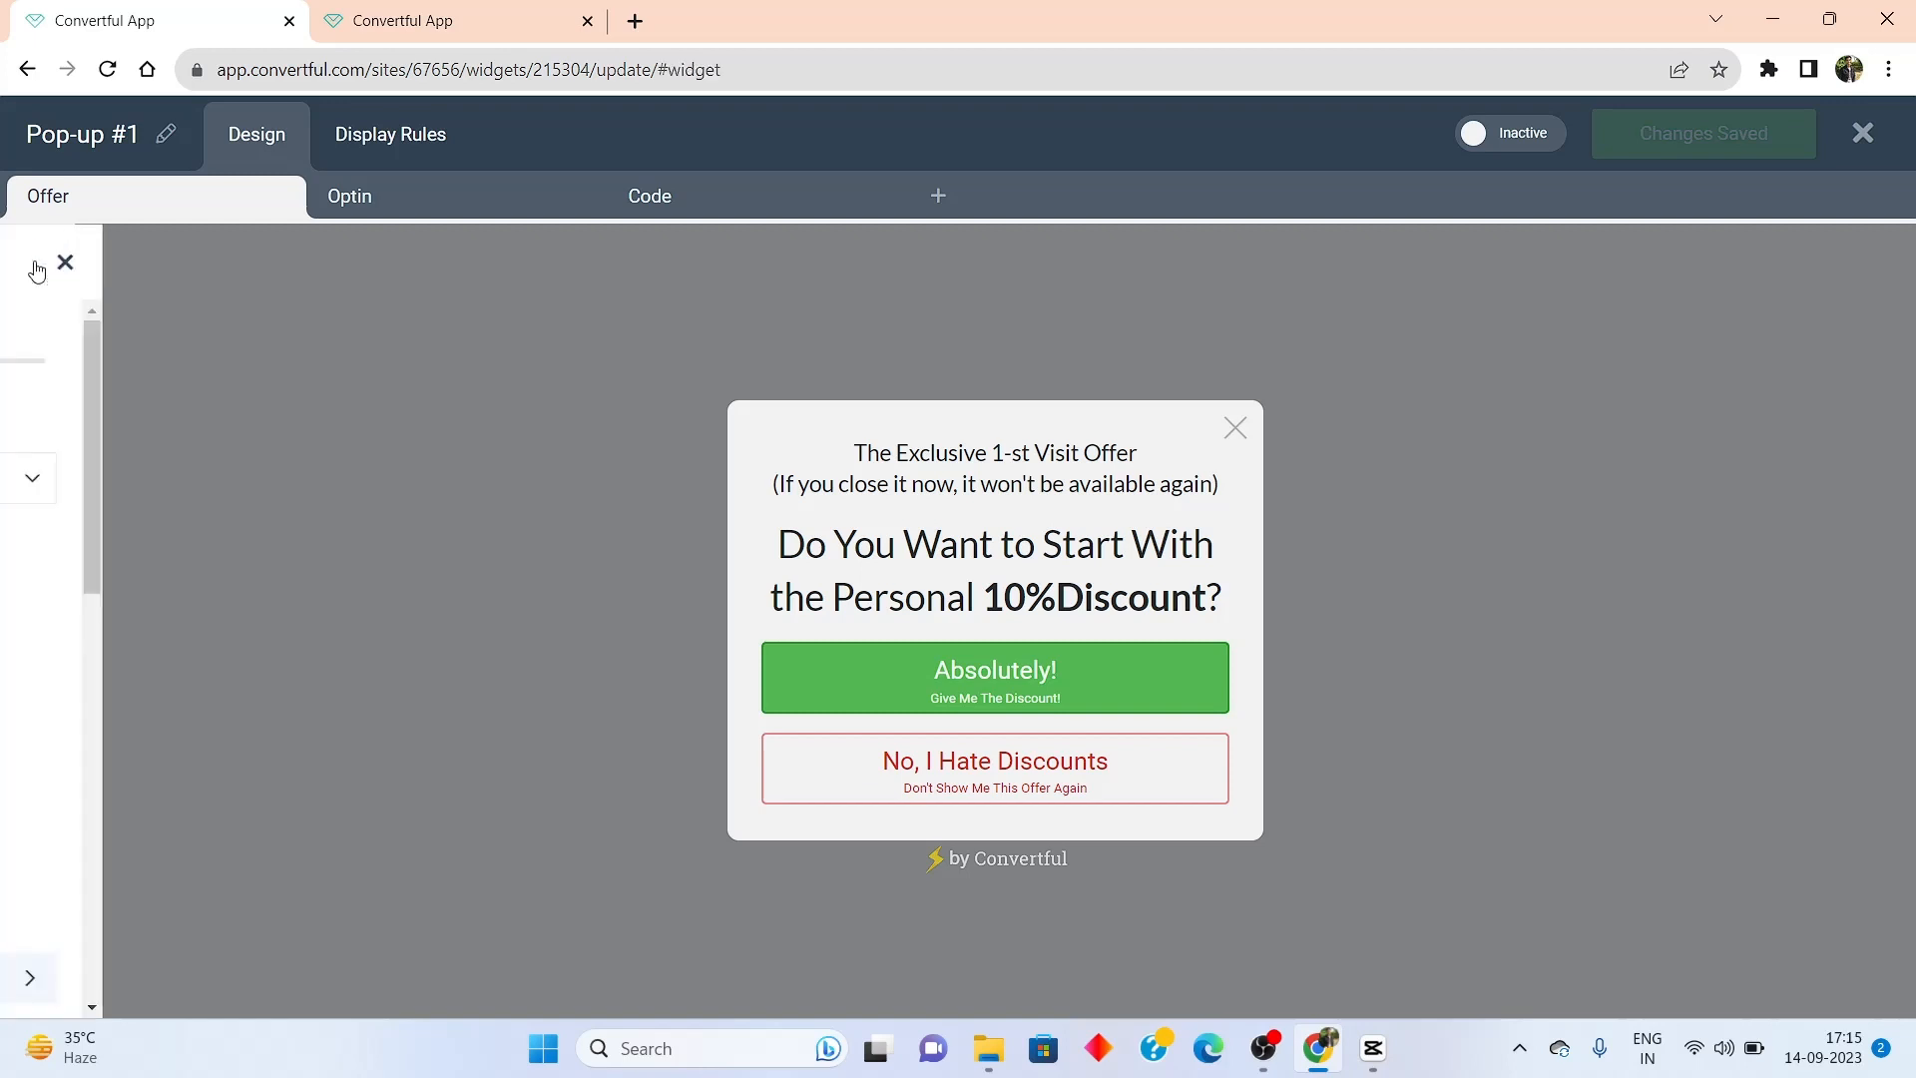
{"action": "scroll", "coordinate": [334, 626], "scroll_direction": "down", "scroll_amount": 10}
{"action": "scroll", "coordinate": [349, 436], "scroll_direction": "up", "scroll_amount": 10}
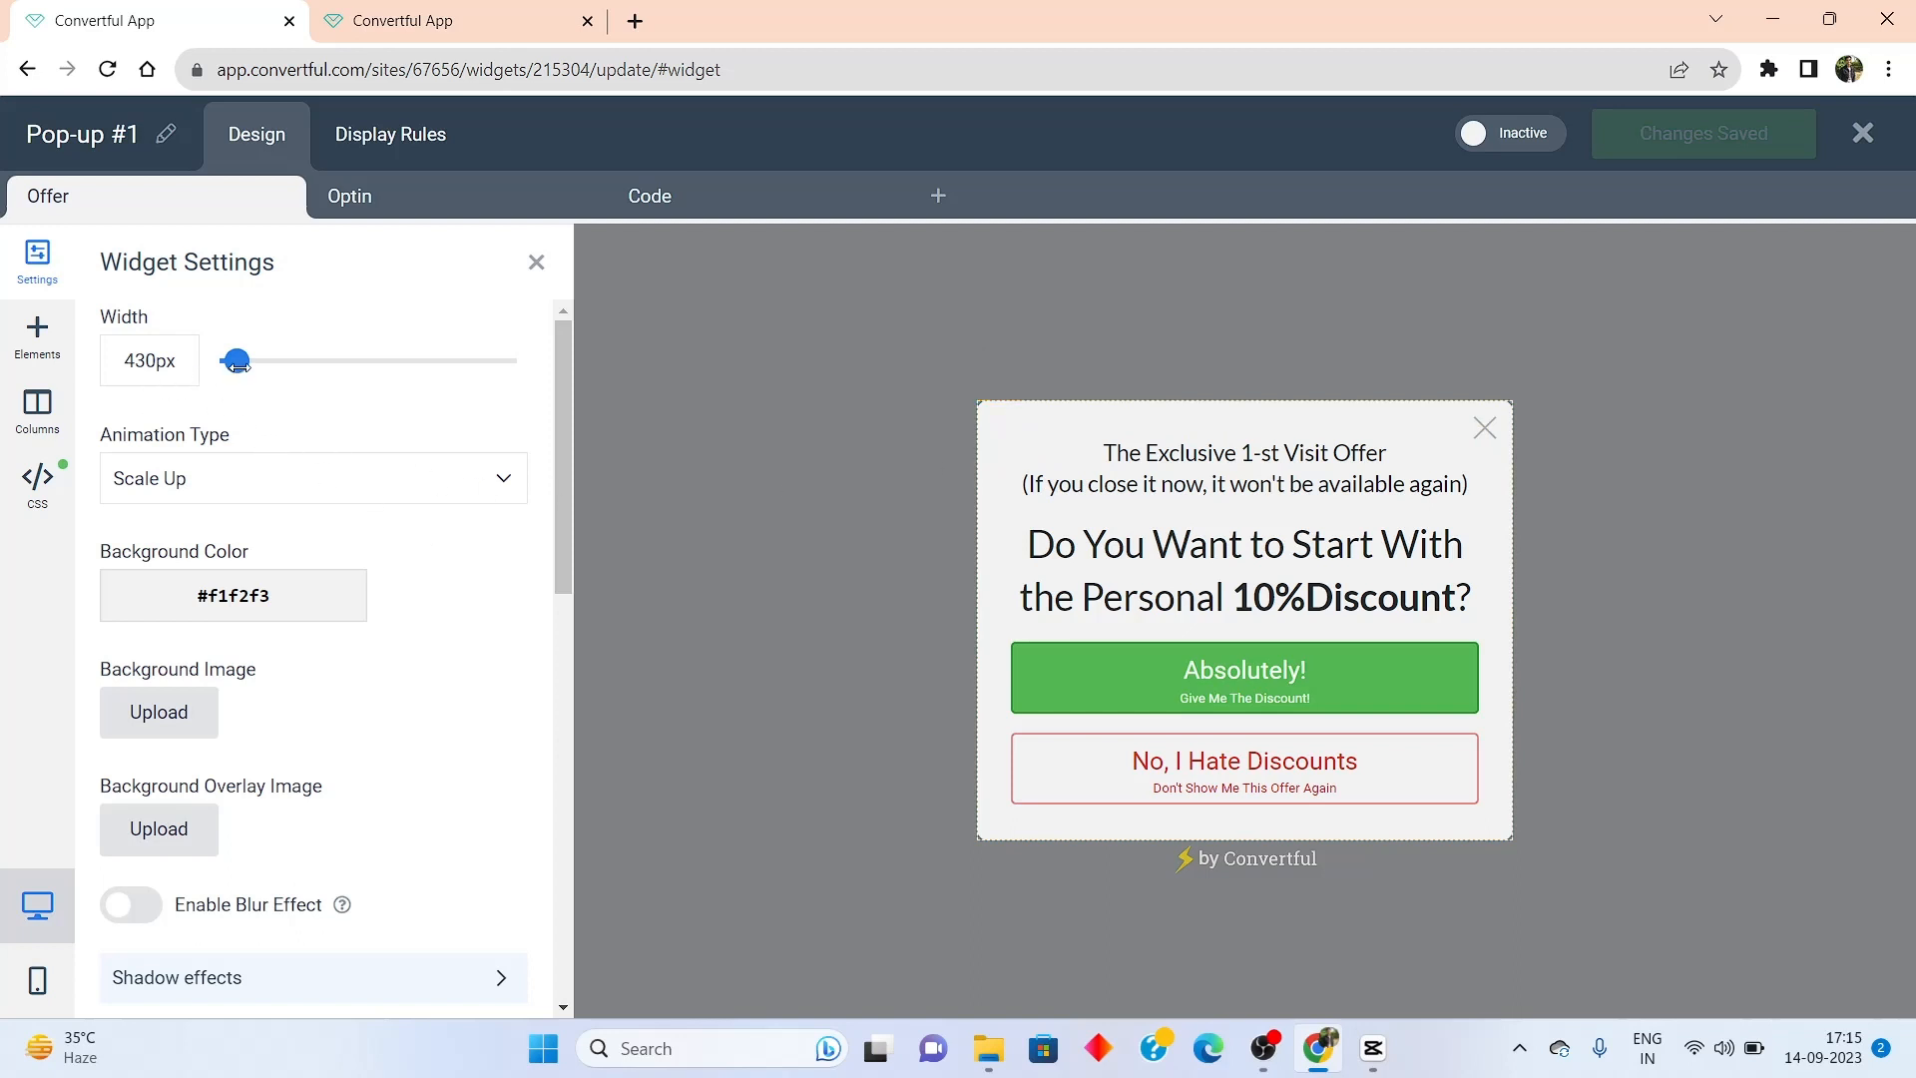
{"action": "left_click_drag", "start_coordinate": [236, 362], "coordinate": [281, 404]}
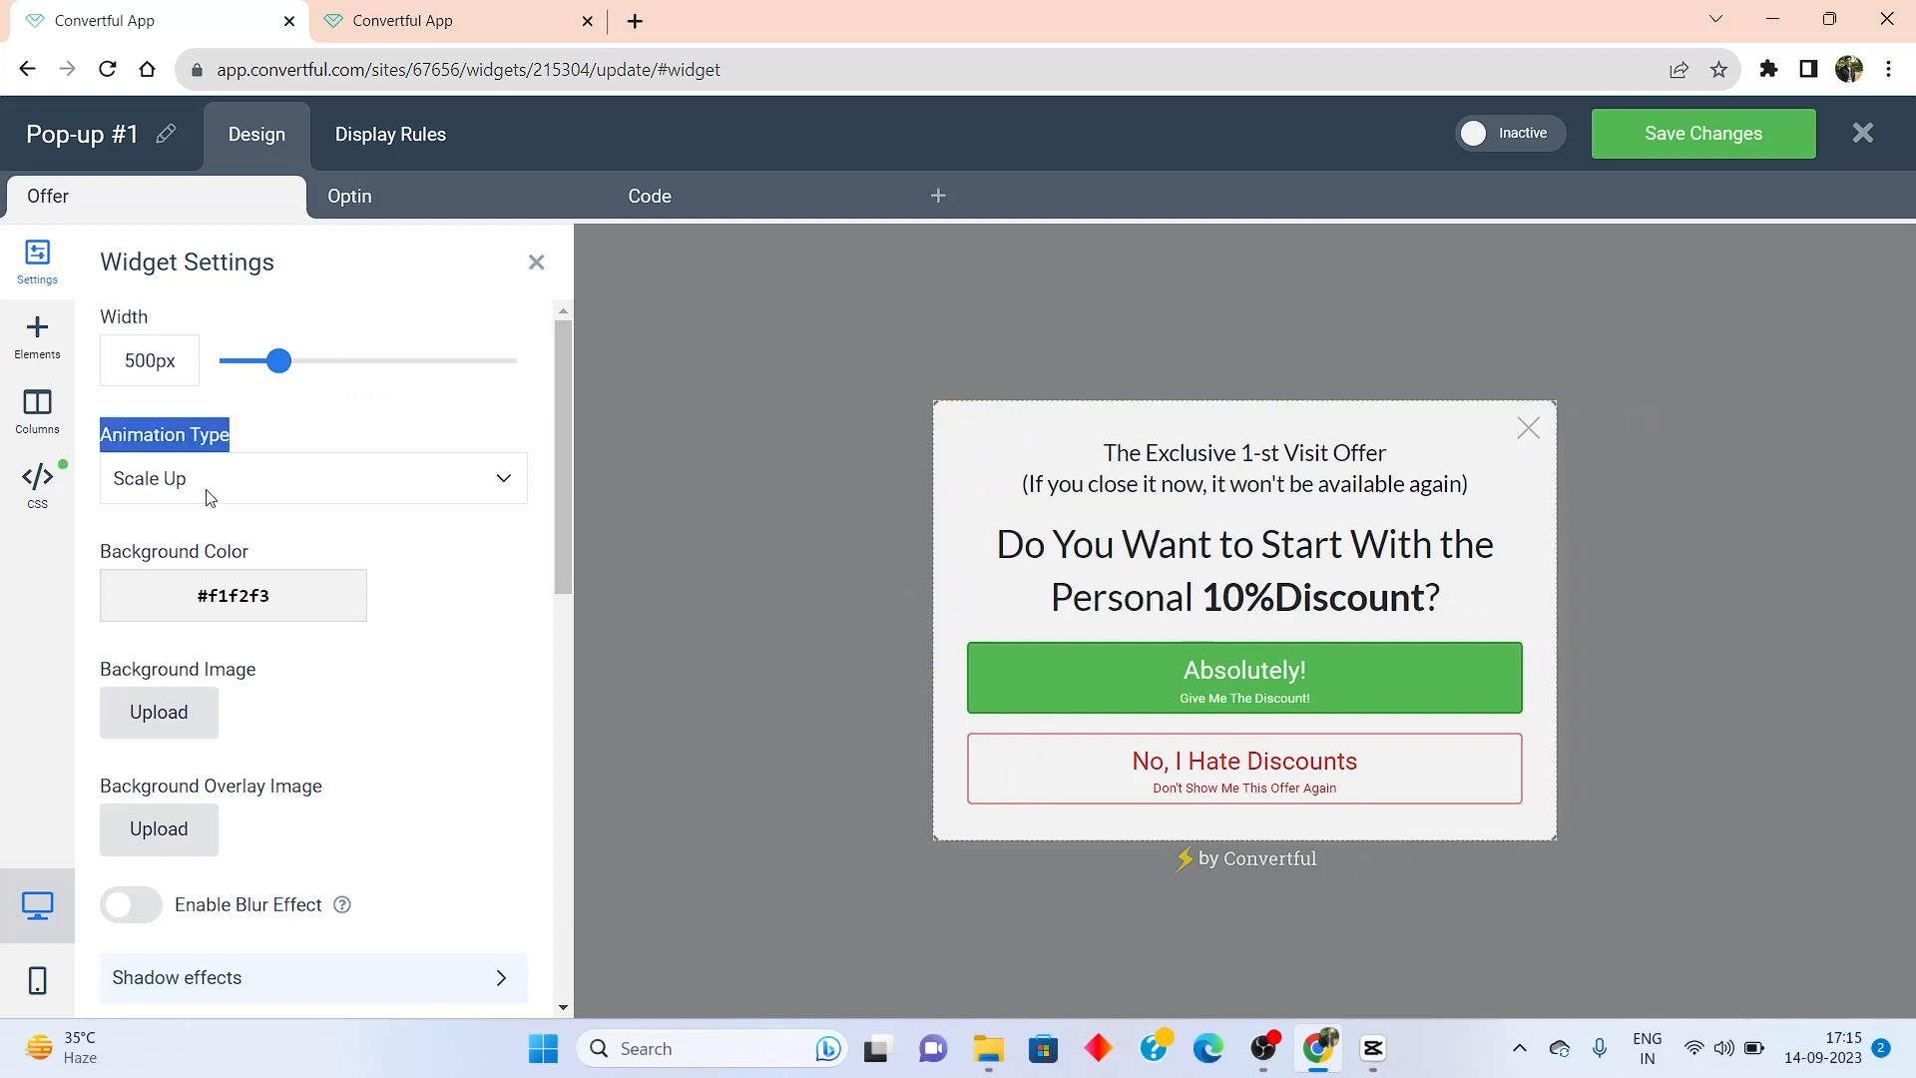
Examine the animation types available for the pop-up
{"action": "left_click", "coordinate": [341, 432]}
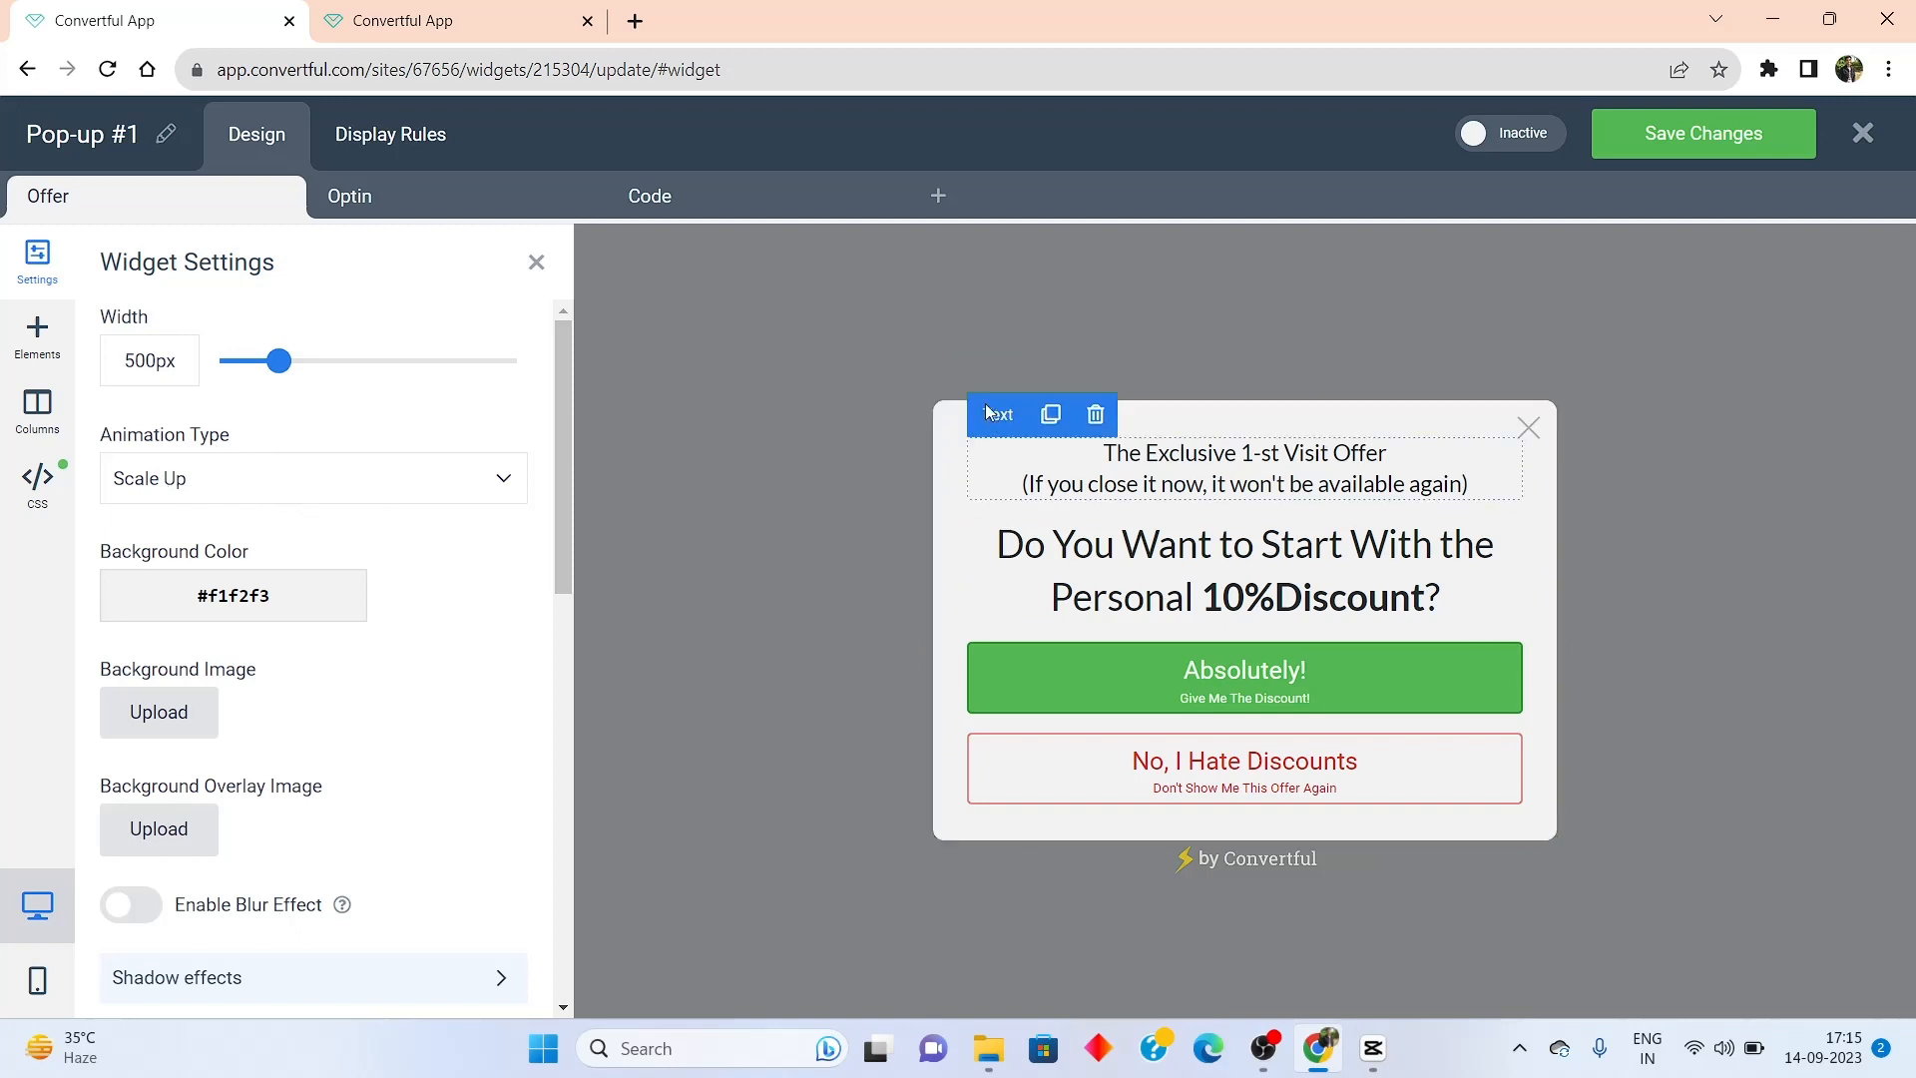
{"action": "left_click", "coordinate": [277, 486]}
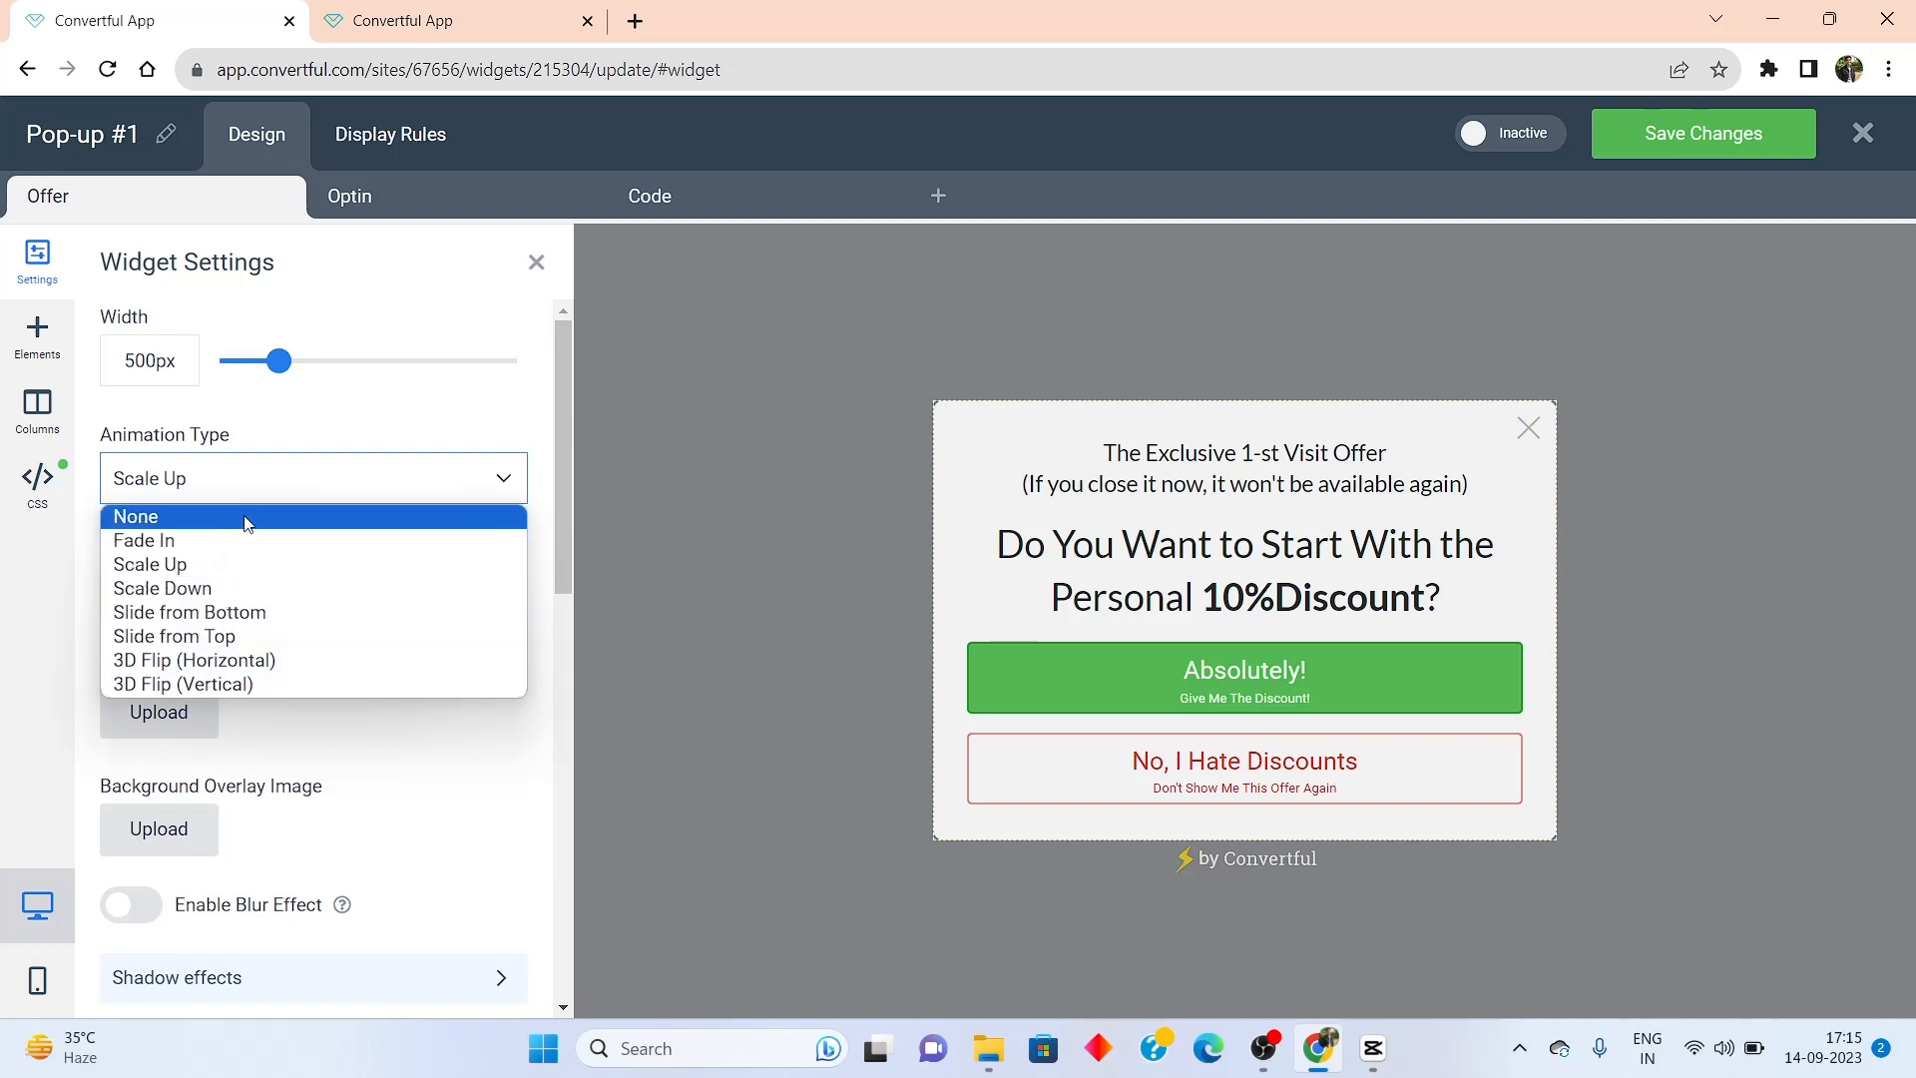
{"action": "left_click", "coordinate": [318, 431]}
{"action": "scroll", "coordinate": [292, 662], "scroll_direction": "down", "scroll_amount": 5}
{"action": "scroll", "coordinate": [249, 643], "scroll_direction": "up", "scroll_amount": 5}
Set the pop-up's background color to white, #ffffff
{"action": "left_click", "coordinate": [206, 594]}
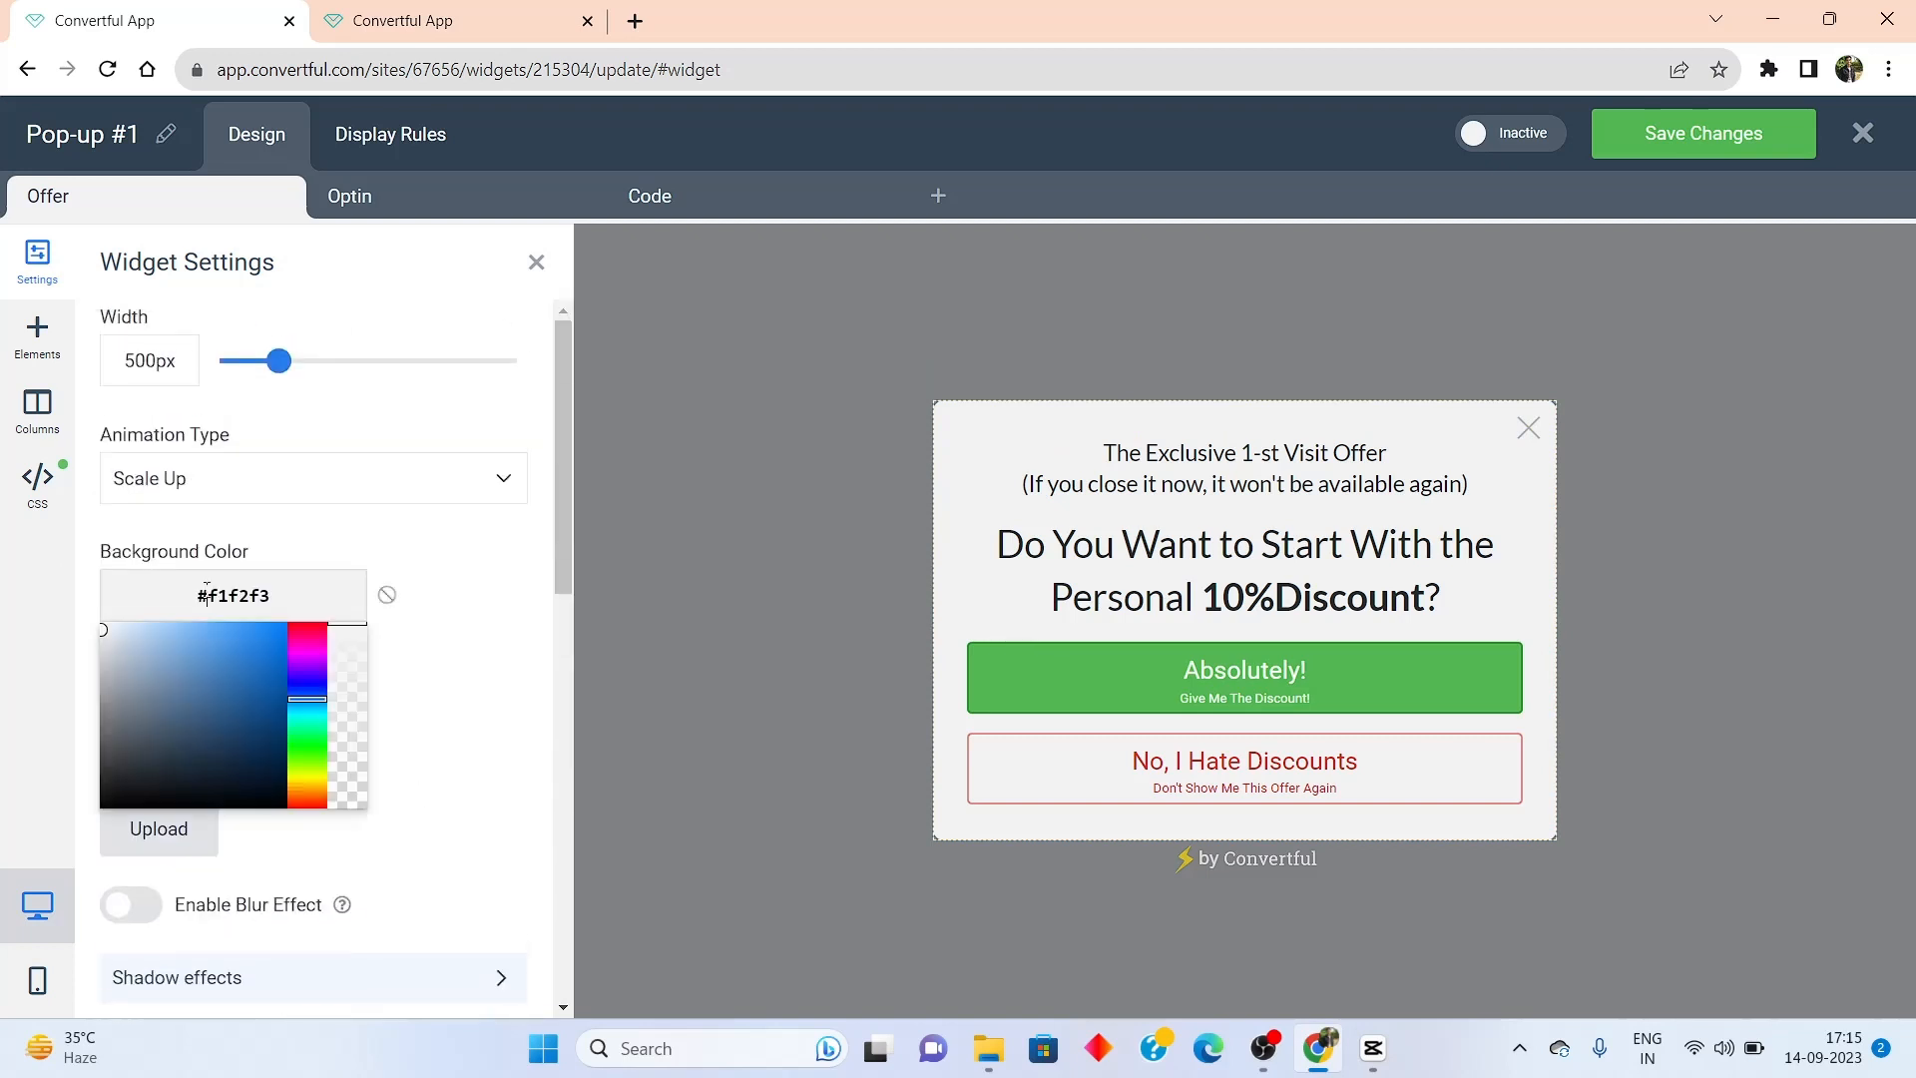
{"action": "left_click_drag", "start_coordinate": [147, 708], "coordinate": [58, 623]}
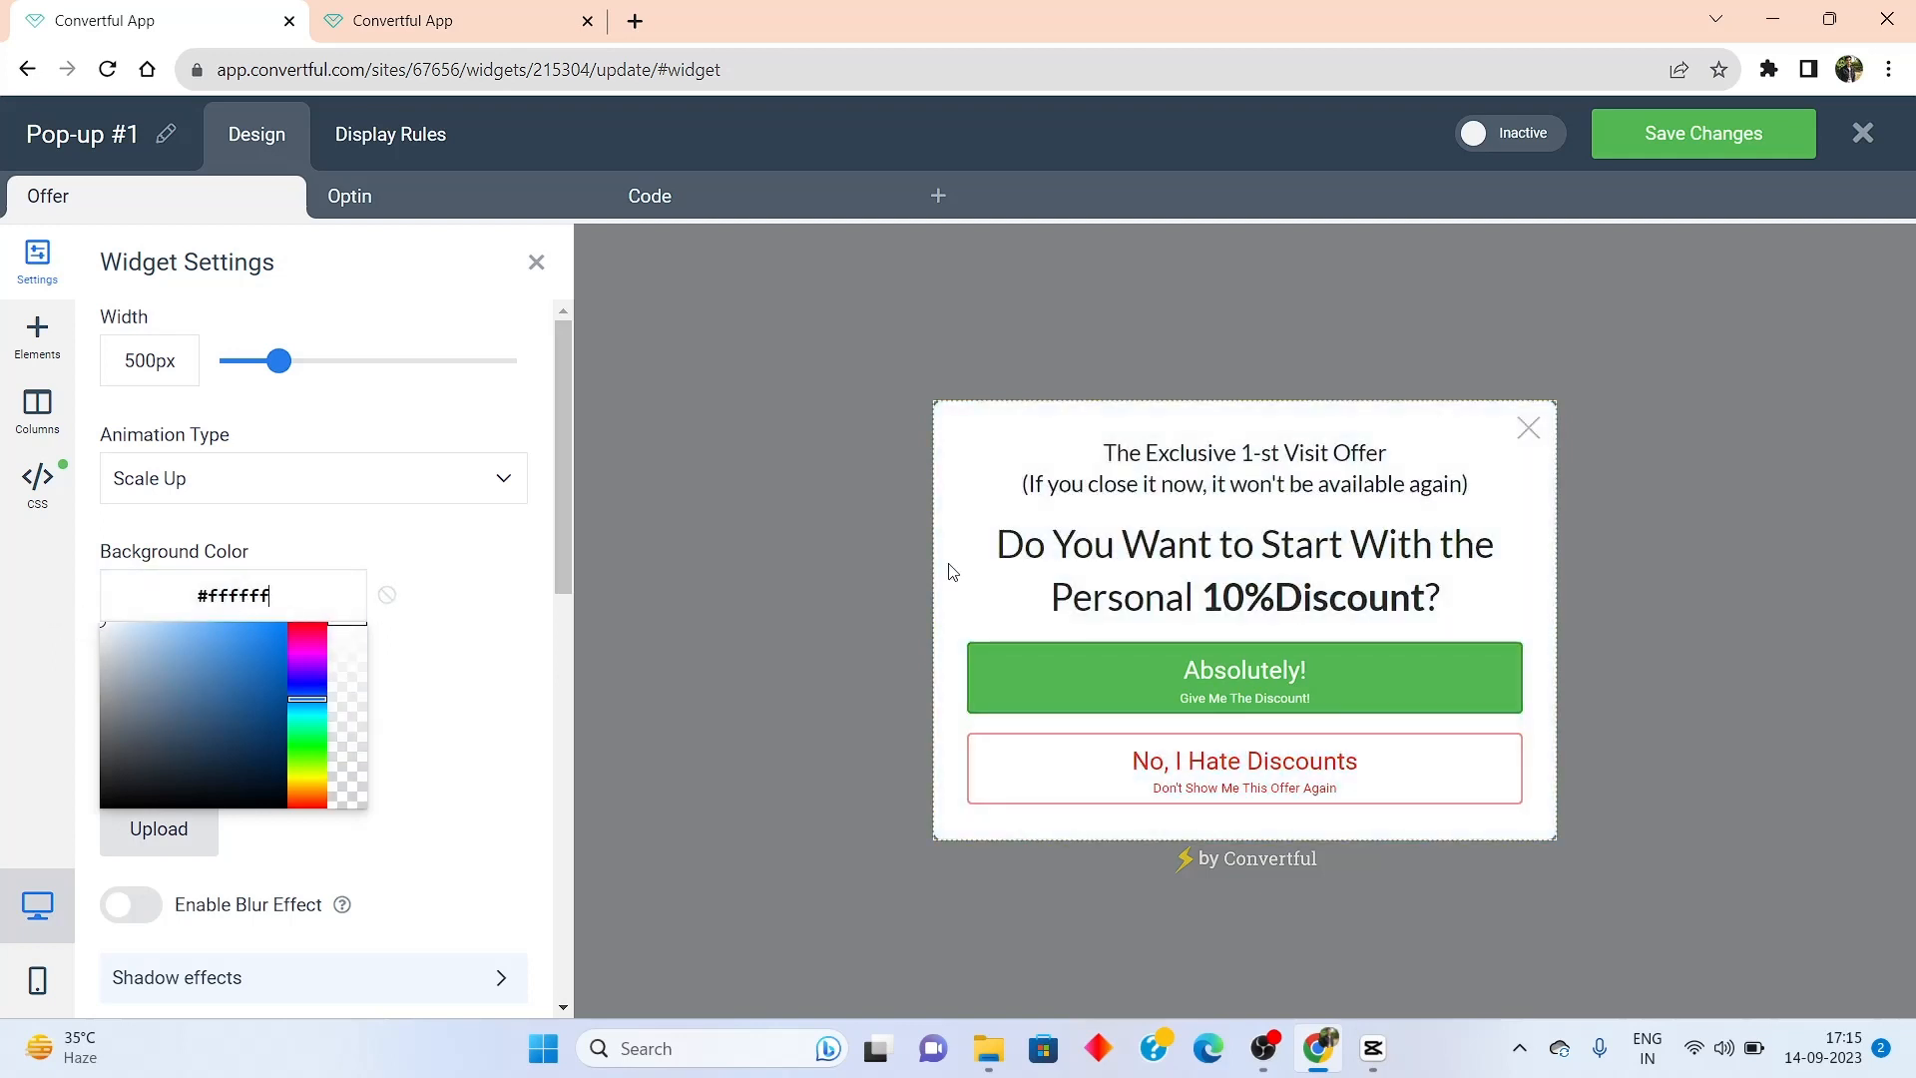
{"action": "left_click", "coordinate": [443, 579]}
{"action": "scroll", "coordinate": [404, 699], "scroll_direction": "down", "scroll_amount": 3}
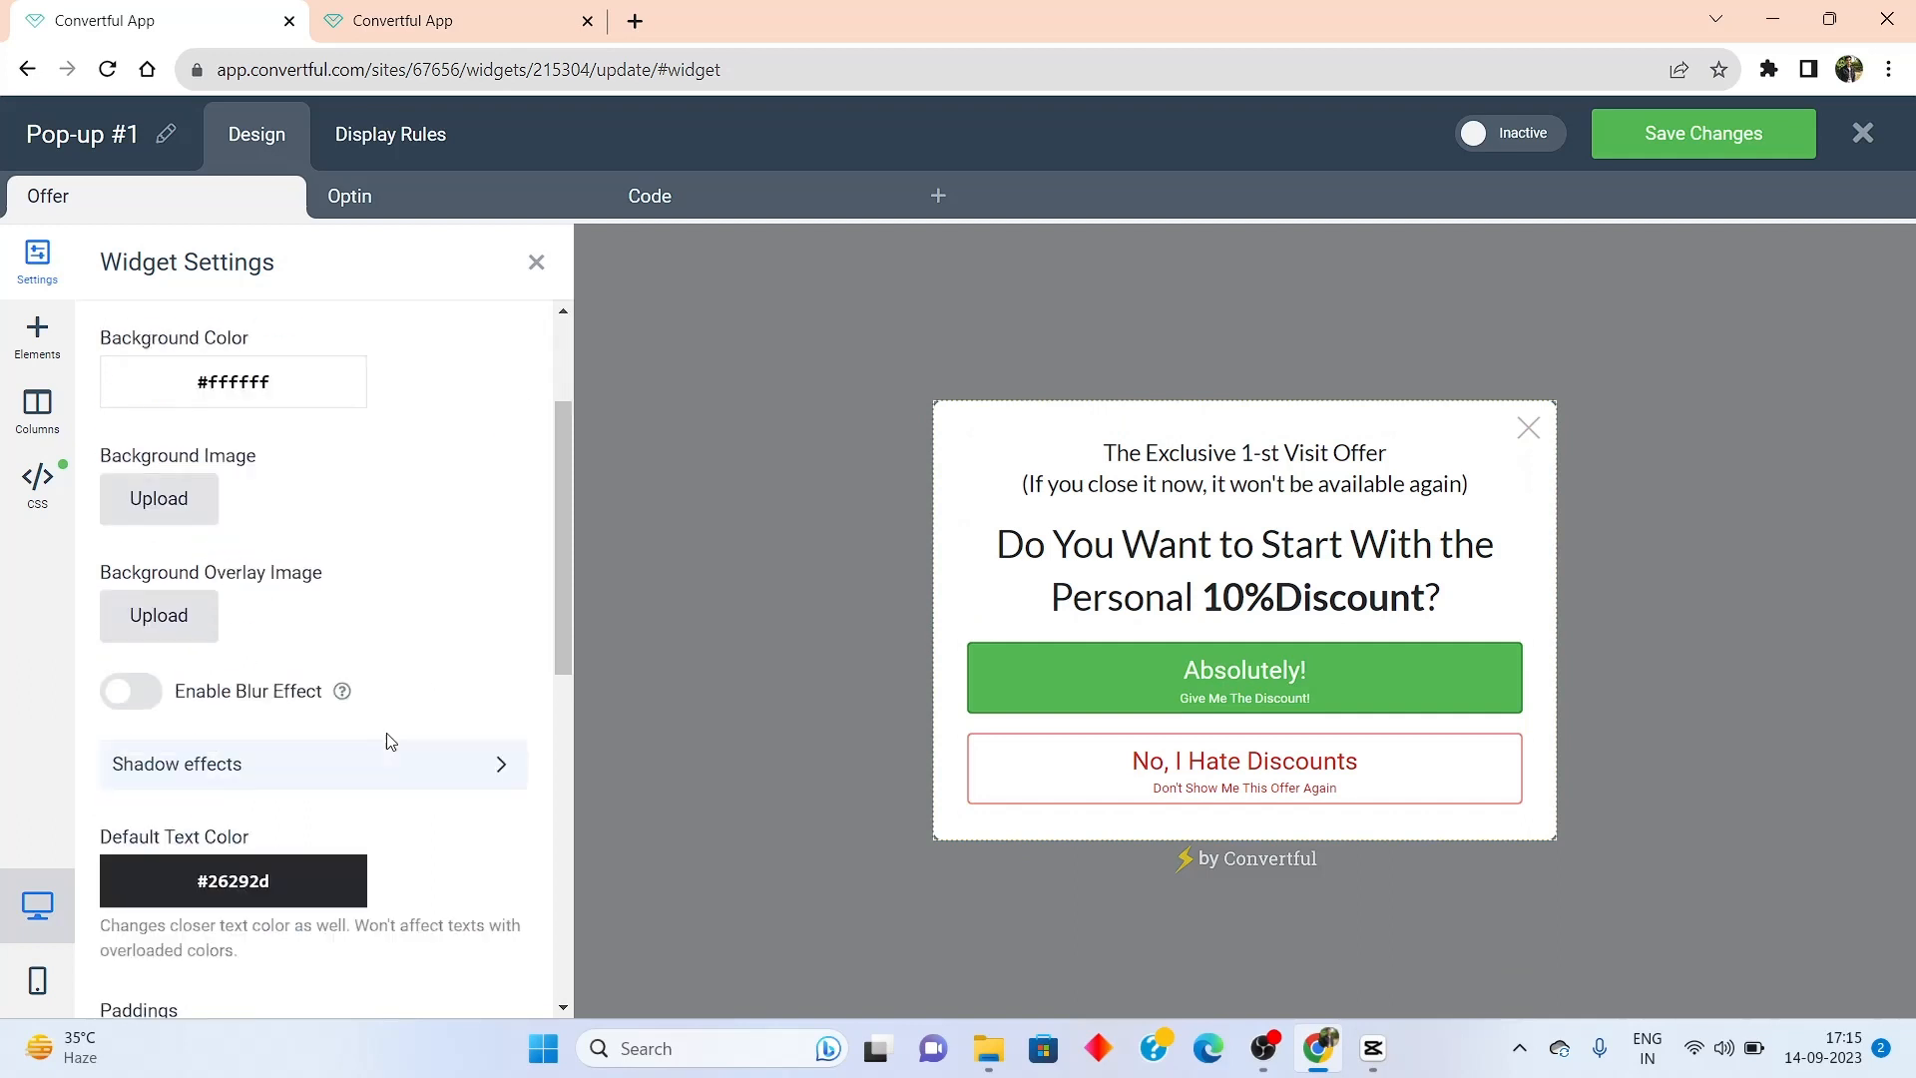
Examine the background image upload dialog and the remaining widget settings, including text color, paddings, border radius and close button location
{"action": "left_click", "coordinate": [180, 471]}
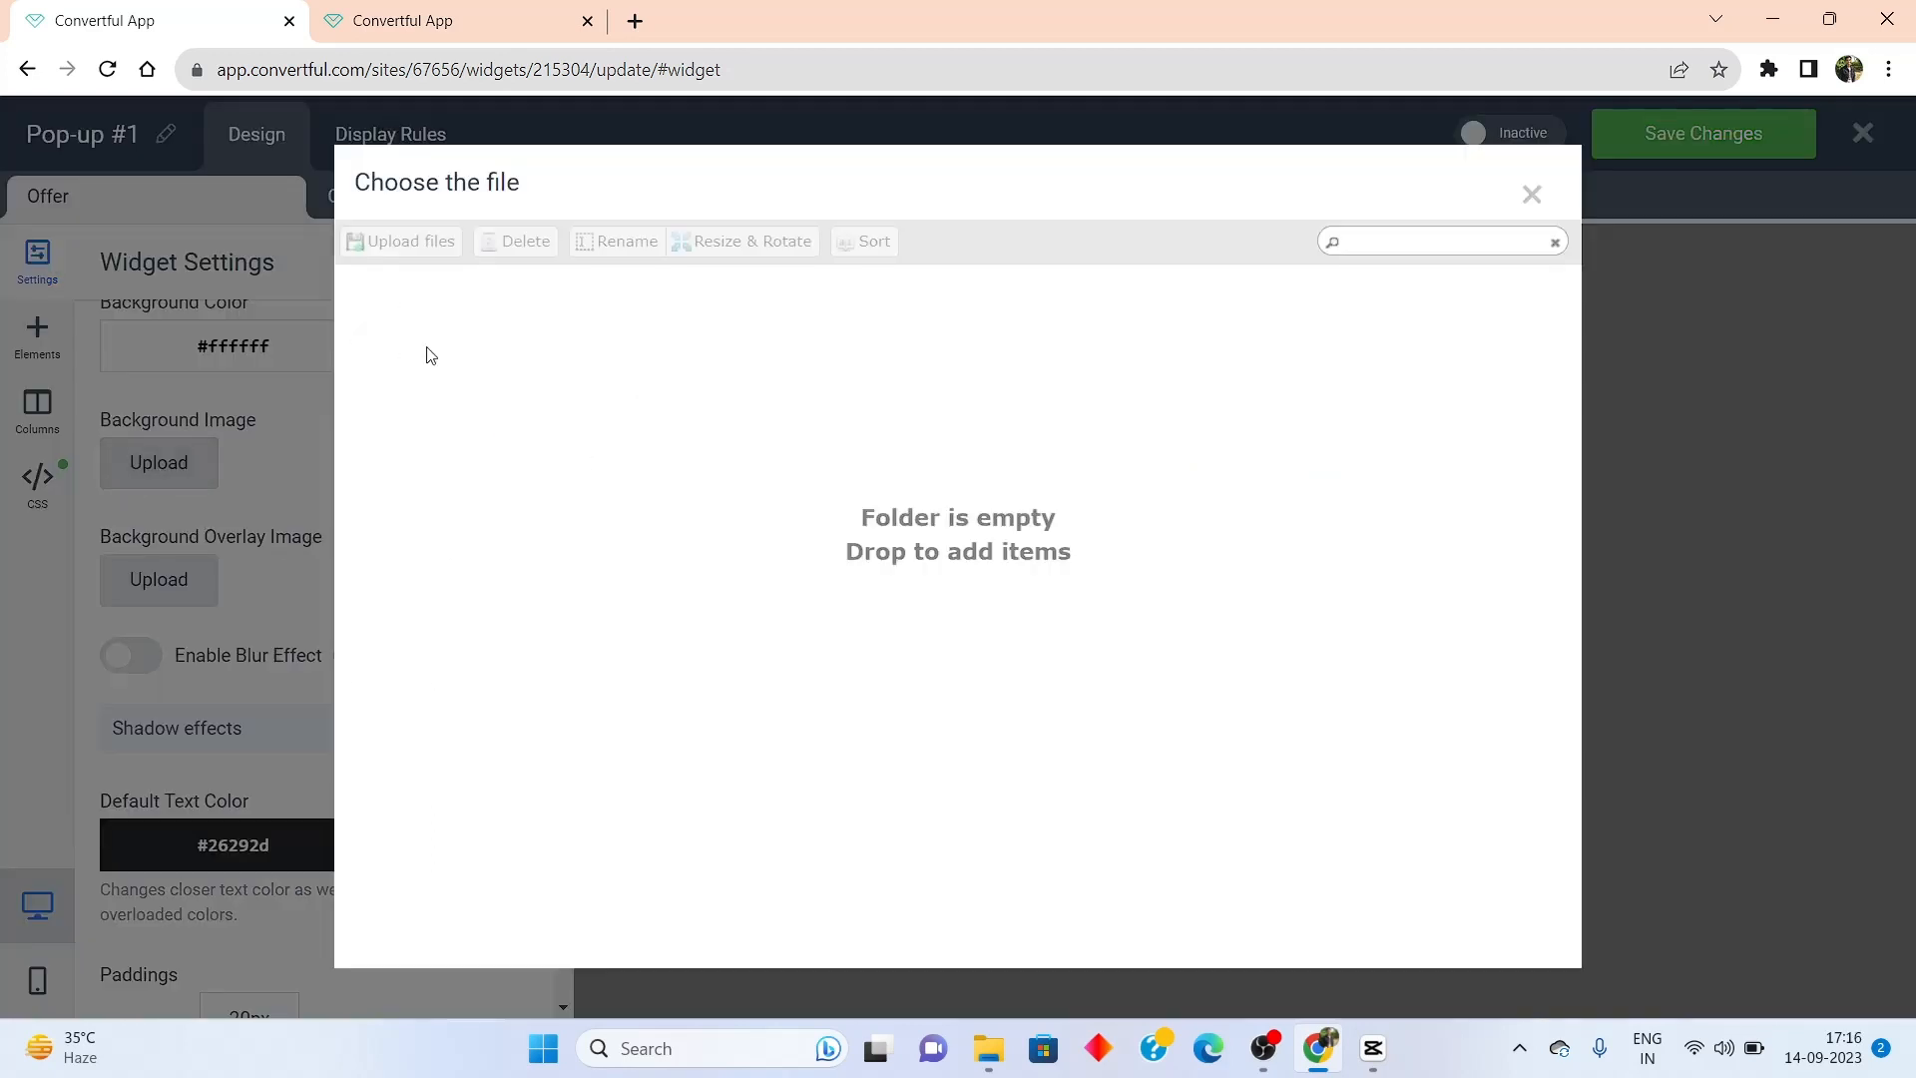
{"action": "left_click", "coordinate": [1530, 195]}
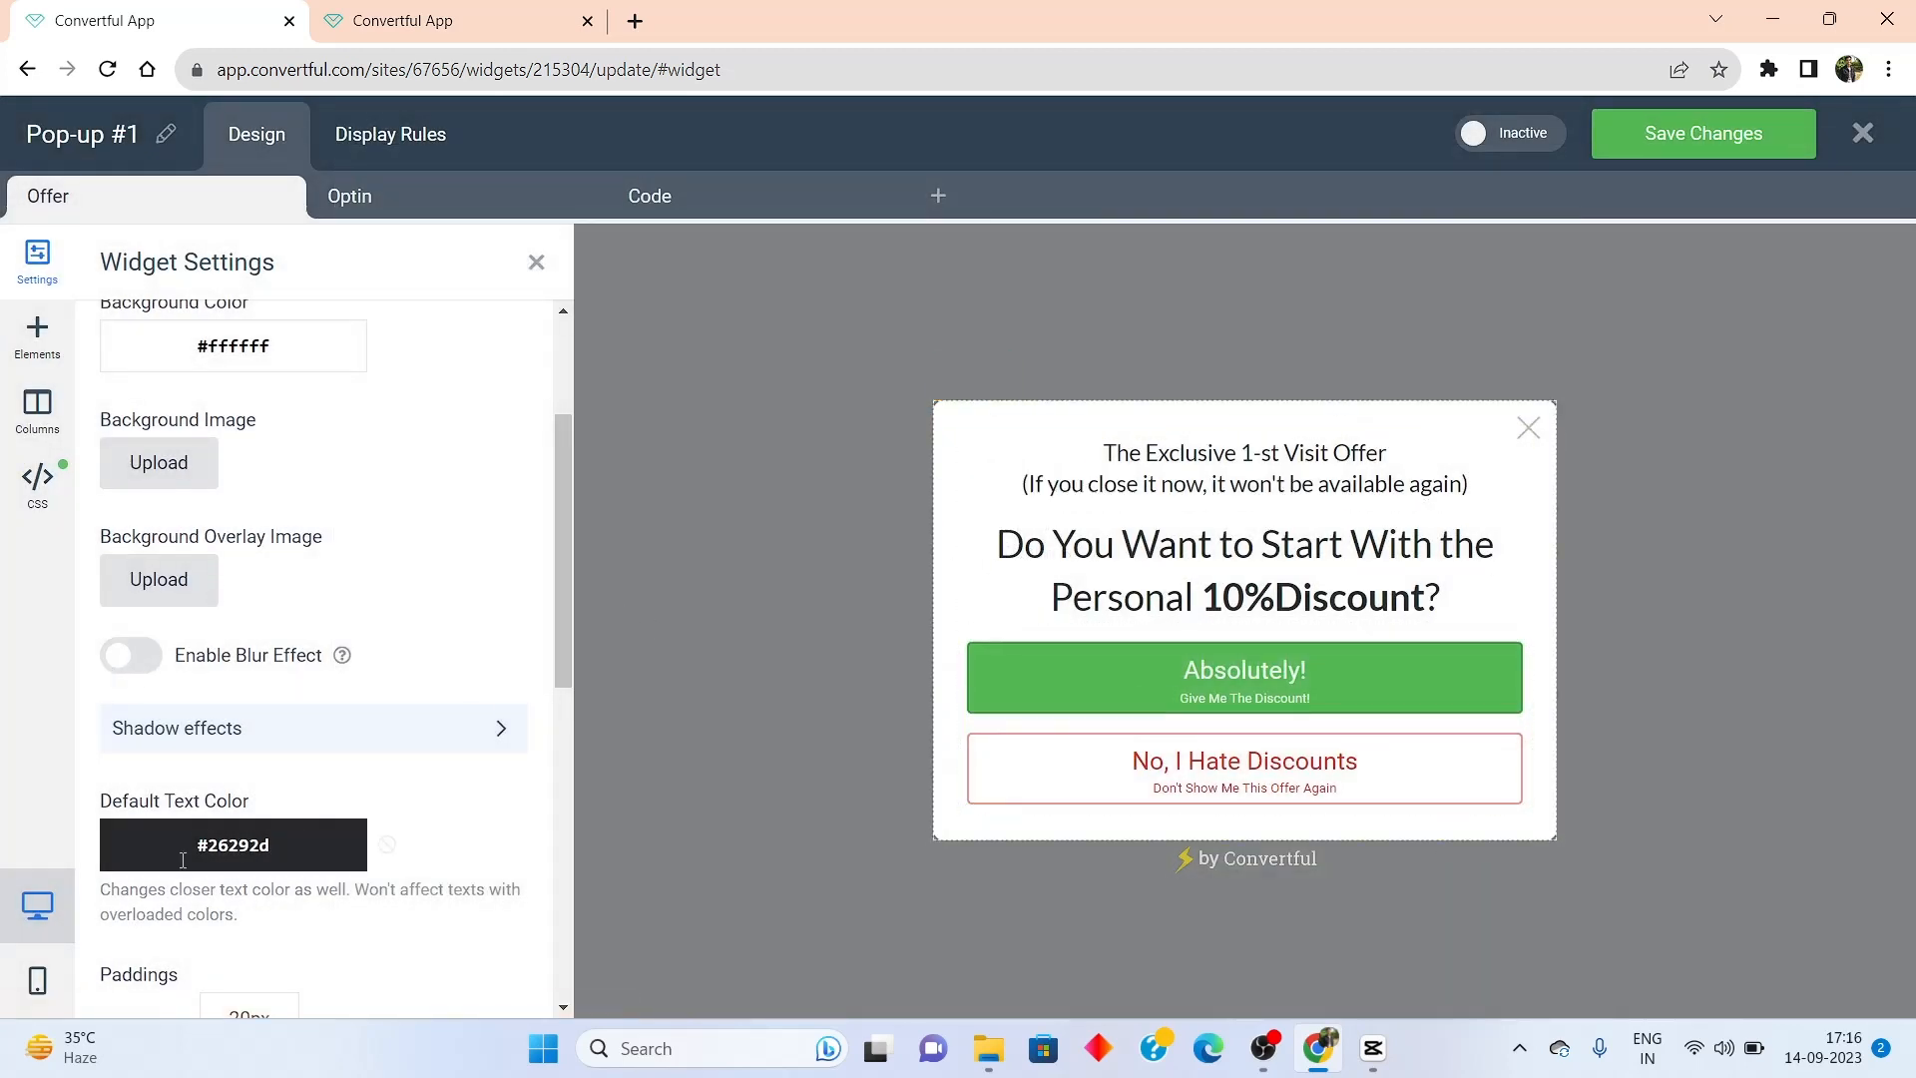
{"action": "scroll", "coordinate": [290, 703], "scroll_direction": "down", "scroll_amount": 2}
{"action": "scroll", "coordinate": [287, 704], "scroll_direction": "up", "scroll_amount": 4}
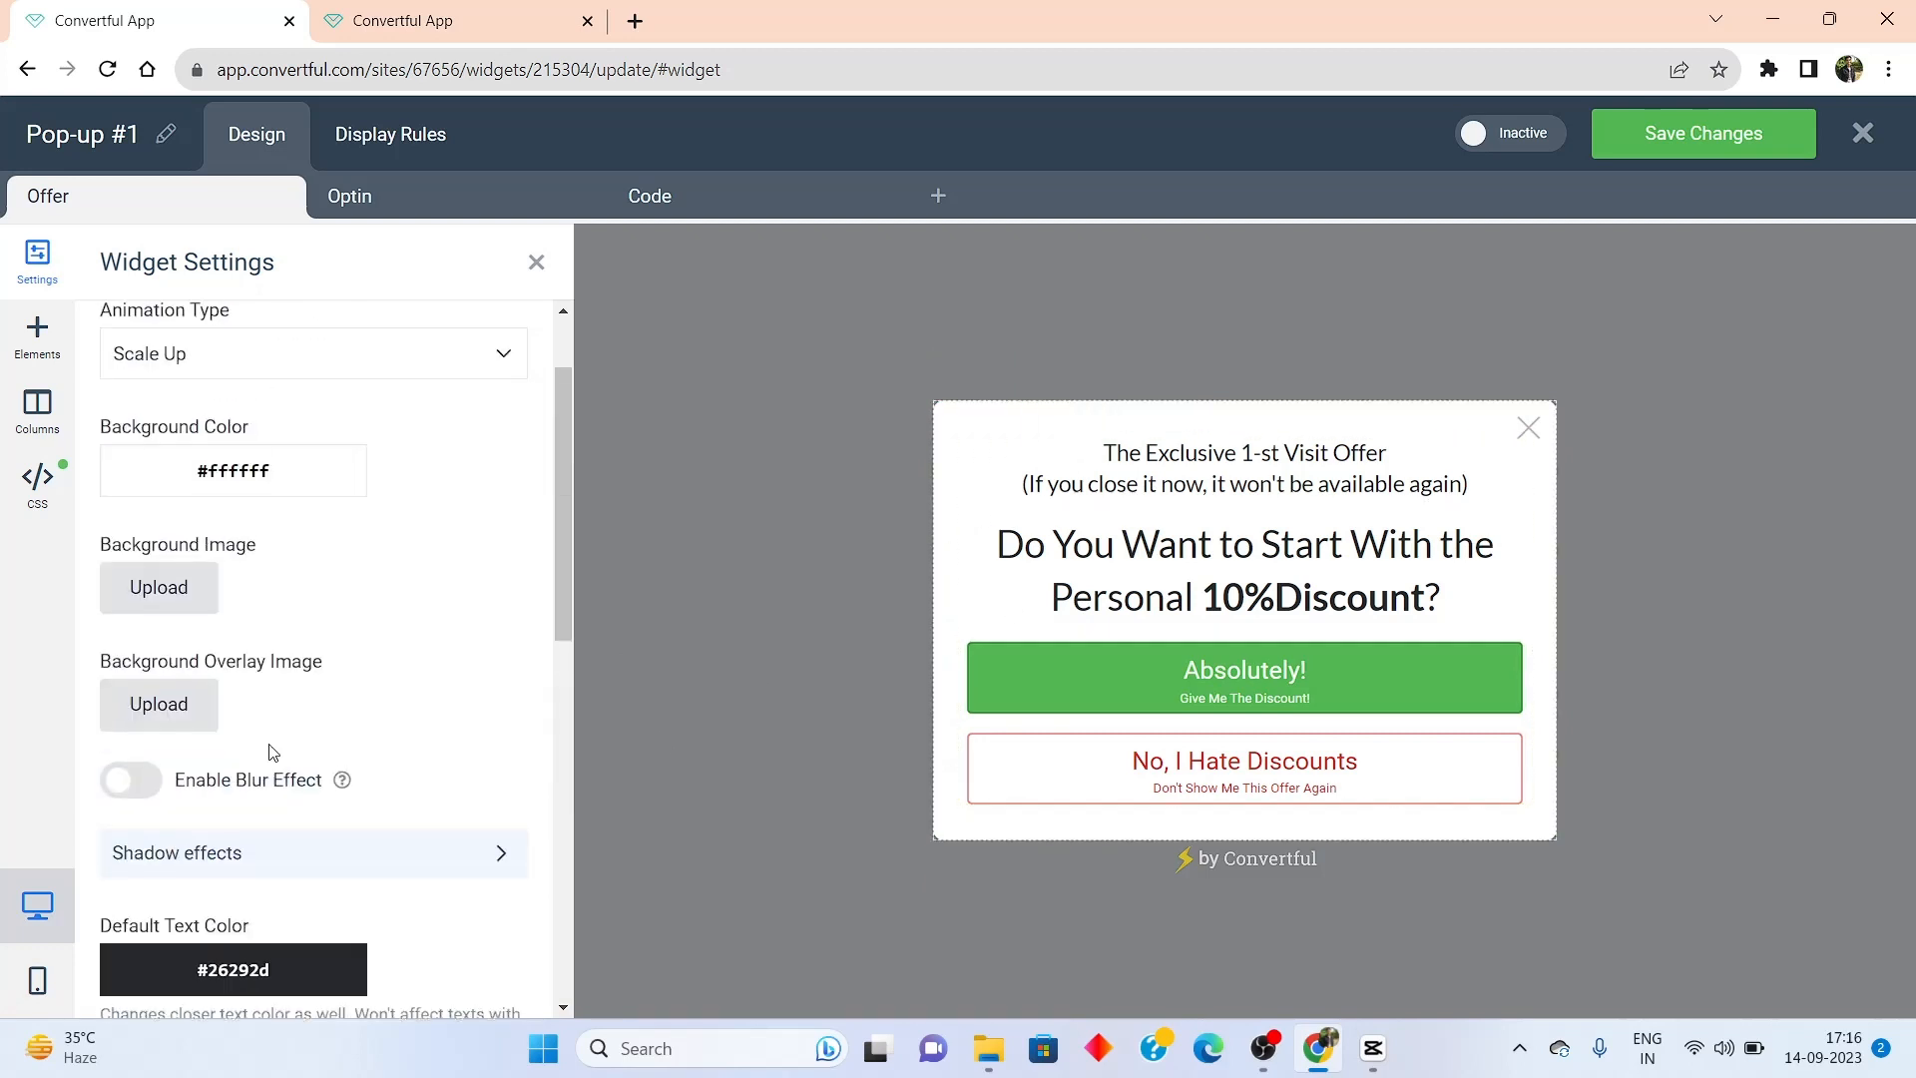
{"action": "scroll", "coordinate": [258, 703], "scroll_direction": "down", "scroll_amount": 9}
{"action": "scroll", "coordinate": [265, 698], "scroll_direction": "up", "scroll_amount": 5}
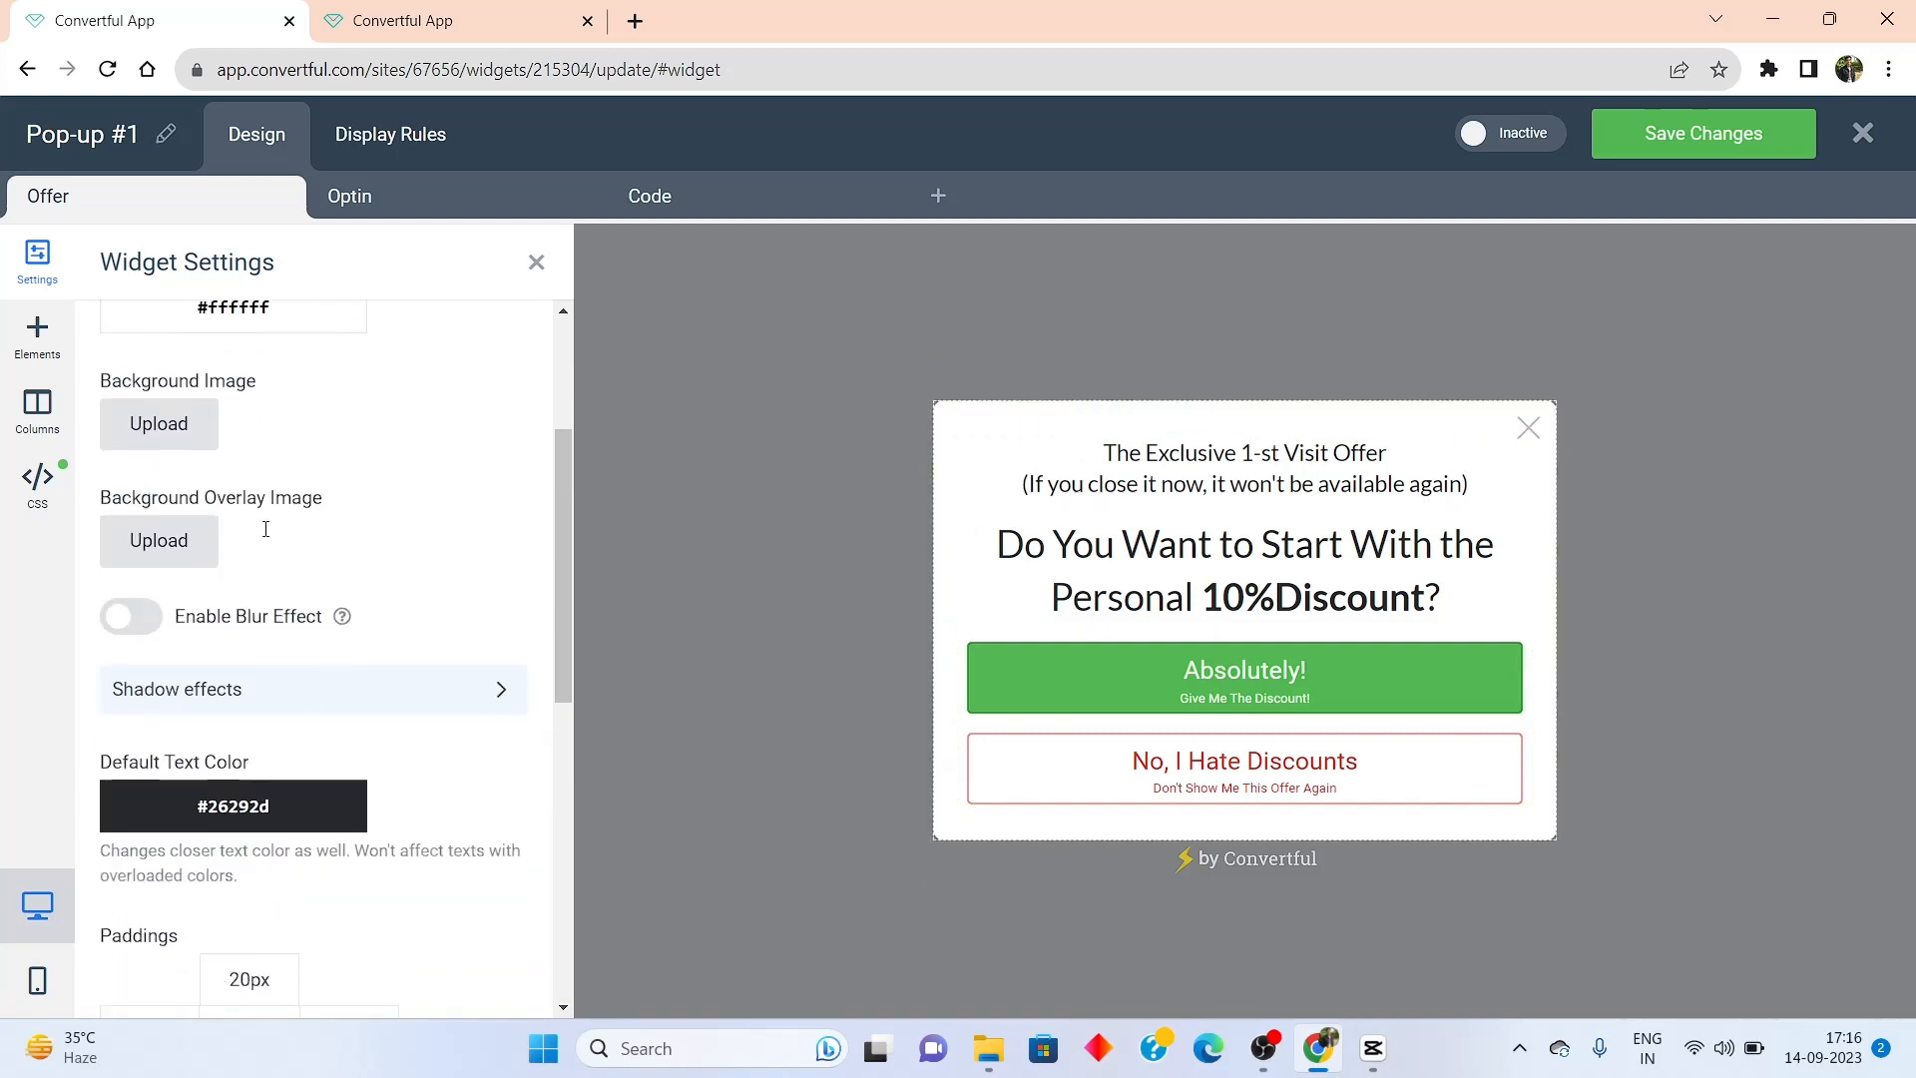
{"action": "scroll", "coordinate": [261, 659], "scroll_direction": "down", "scroll_amount": 10}
{"action": "scroll", "coordinate": [265, 649], "scroll_direction": "up", "scroll_amount": 10}
{"action": "scroll", "coordinate": [255, 698], "scroll_direction": "down", "scroll_amount": 10}
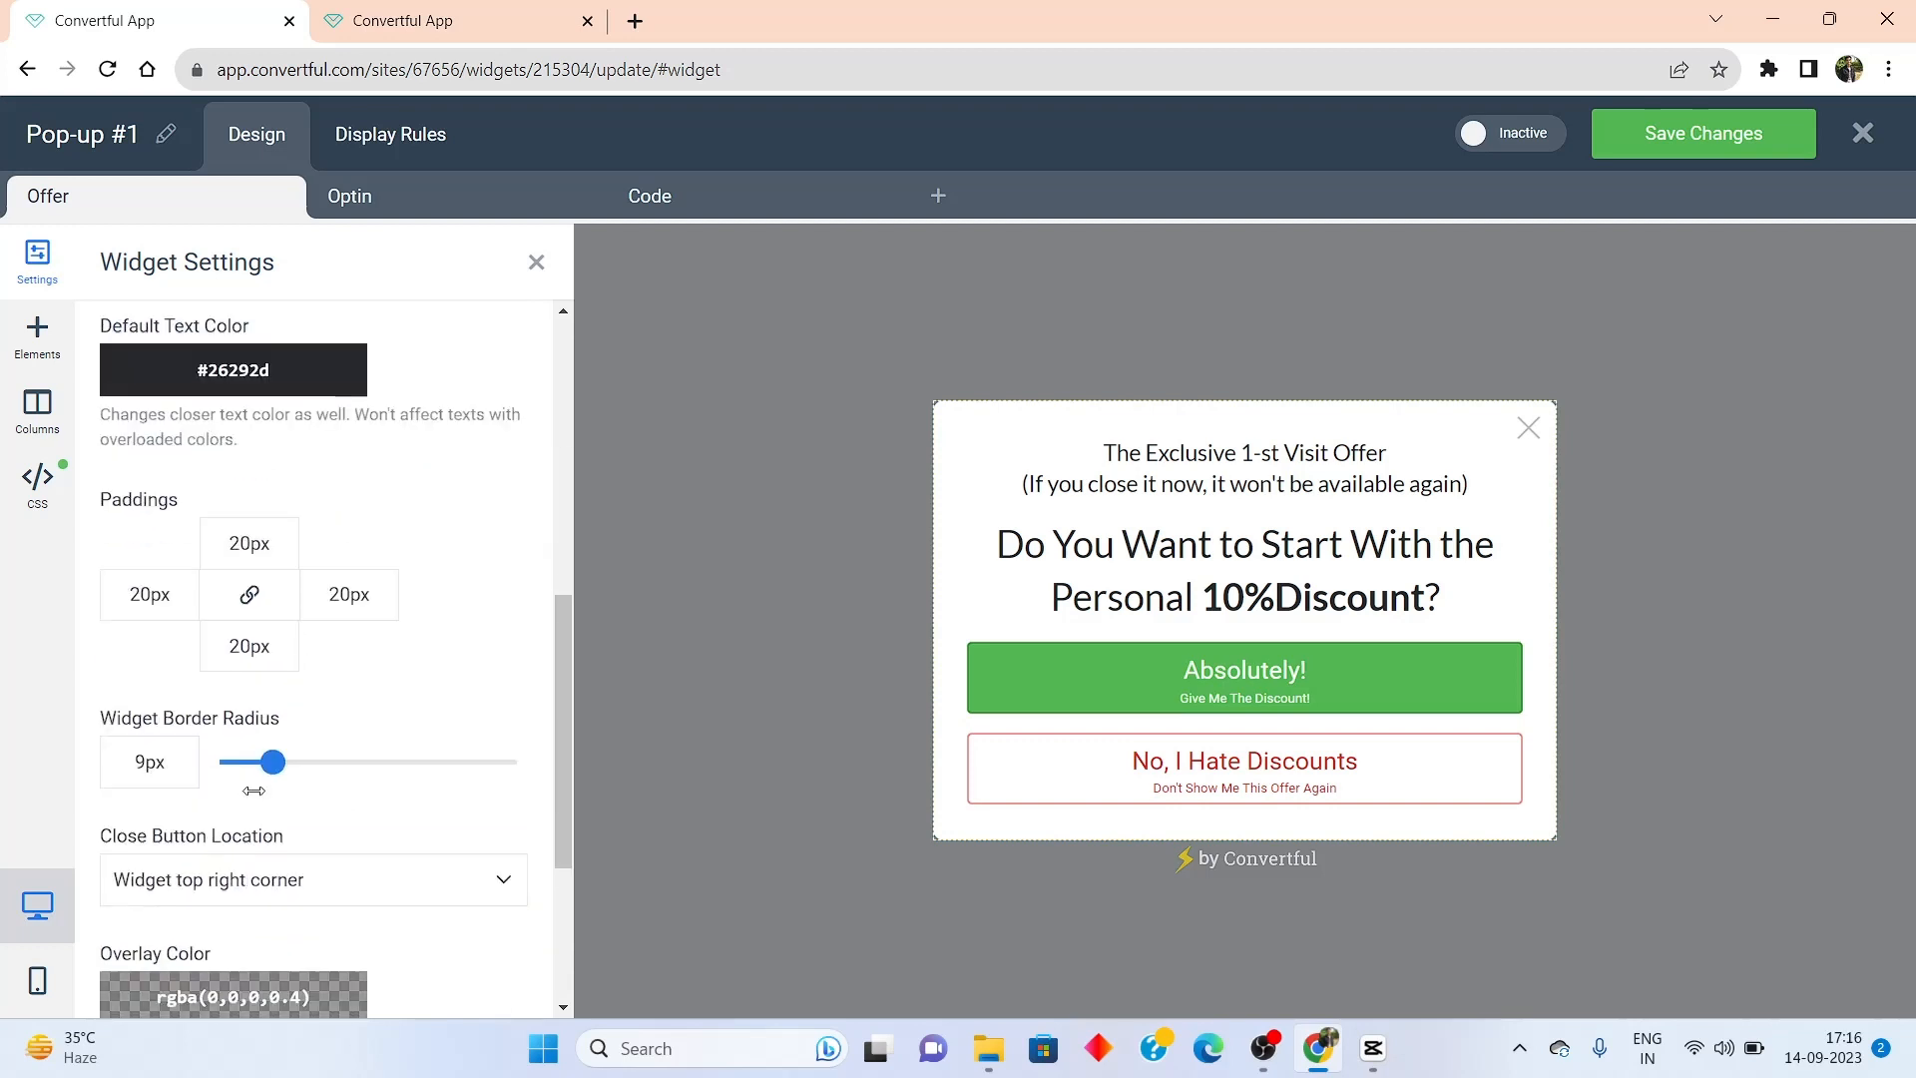
{"action": "scroll", "coordinate": [250, 768], "scroll_direction": "up", "scroll_amount": 10}
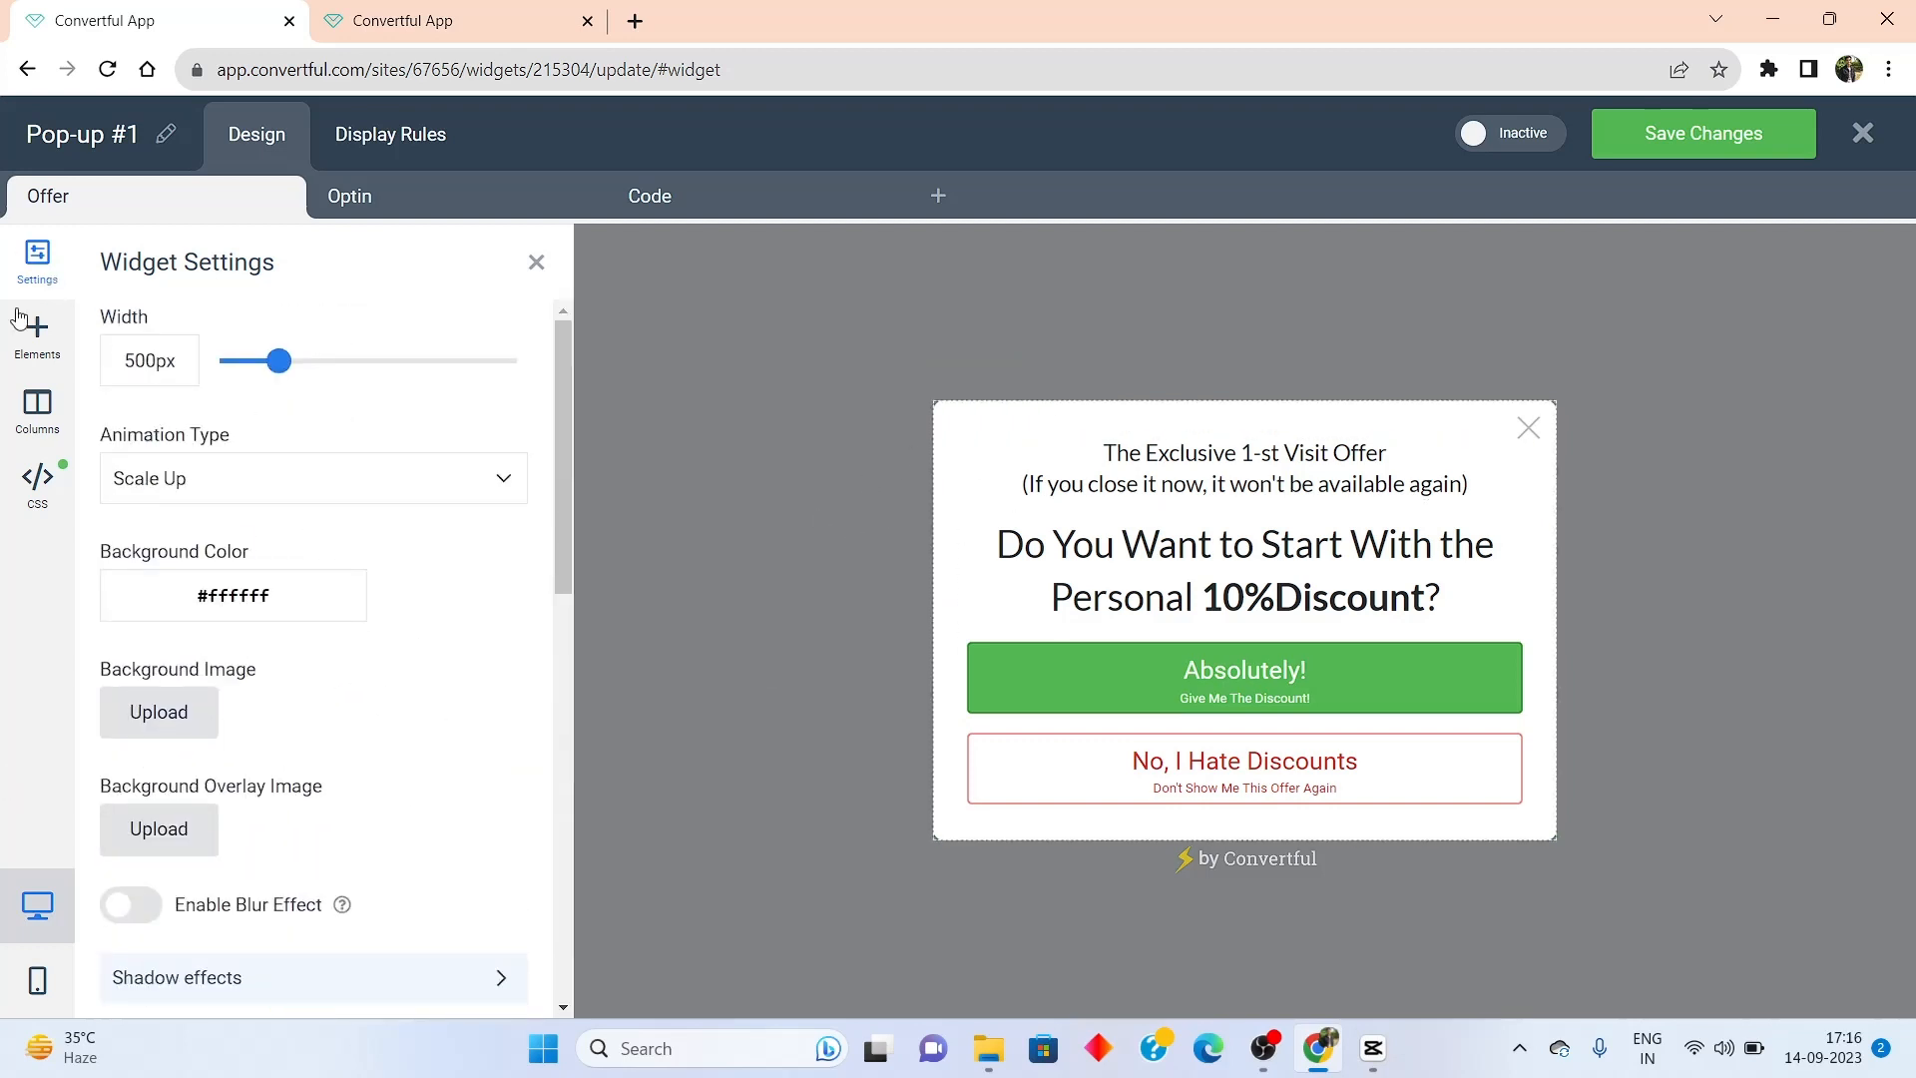
Add a text element below the "No, I Hate Discounts" button and look through its settings
{"action": "left_click", "coordinate": [37, 337]}
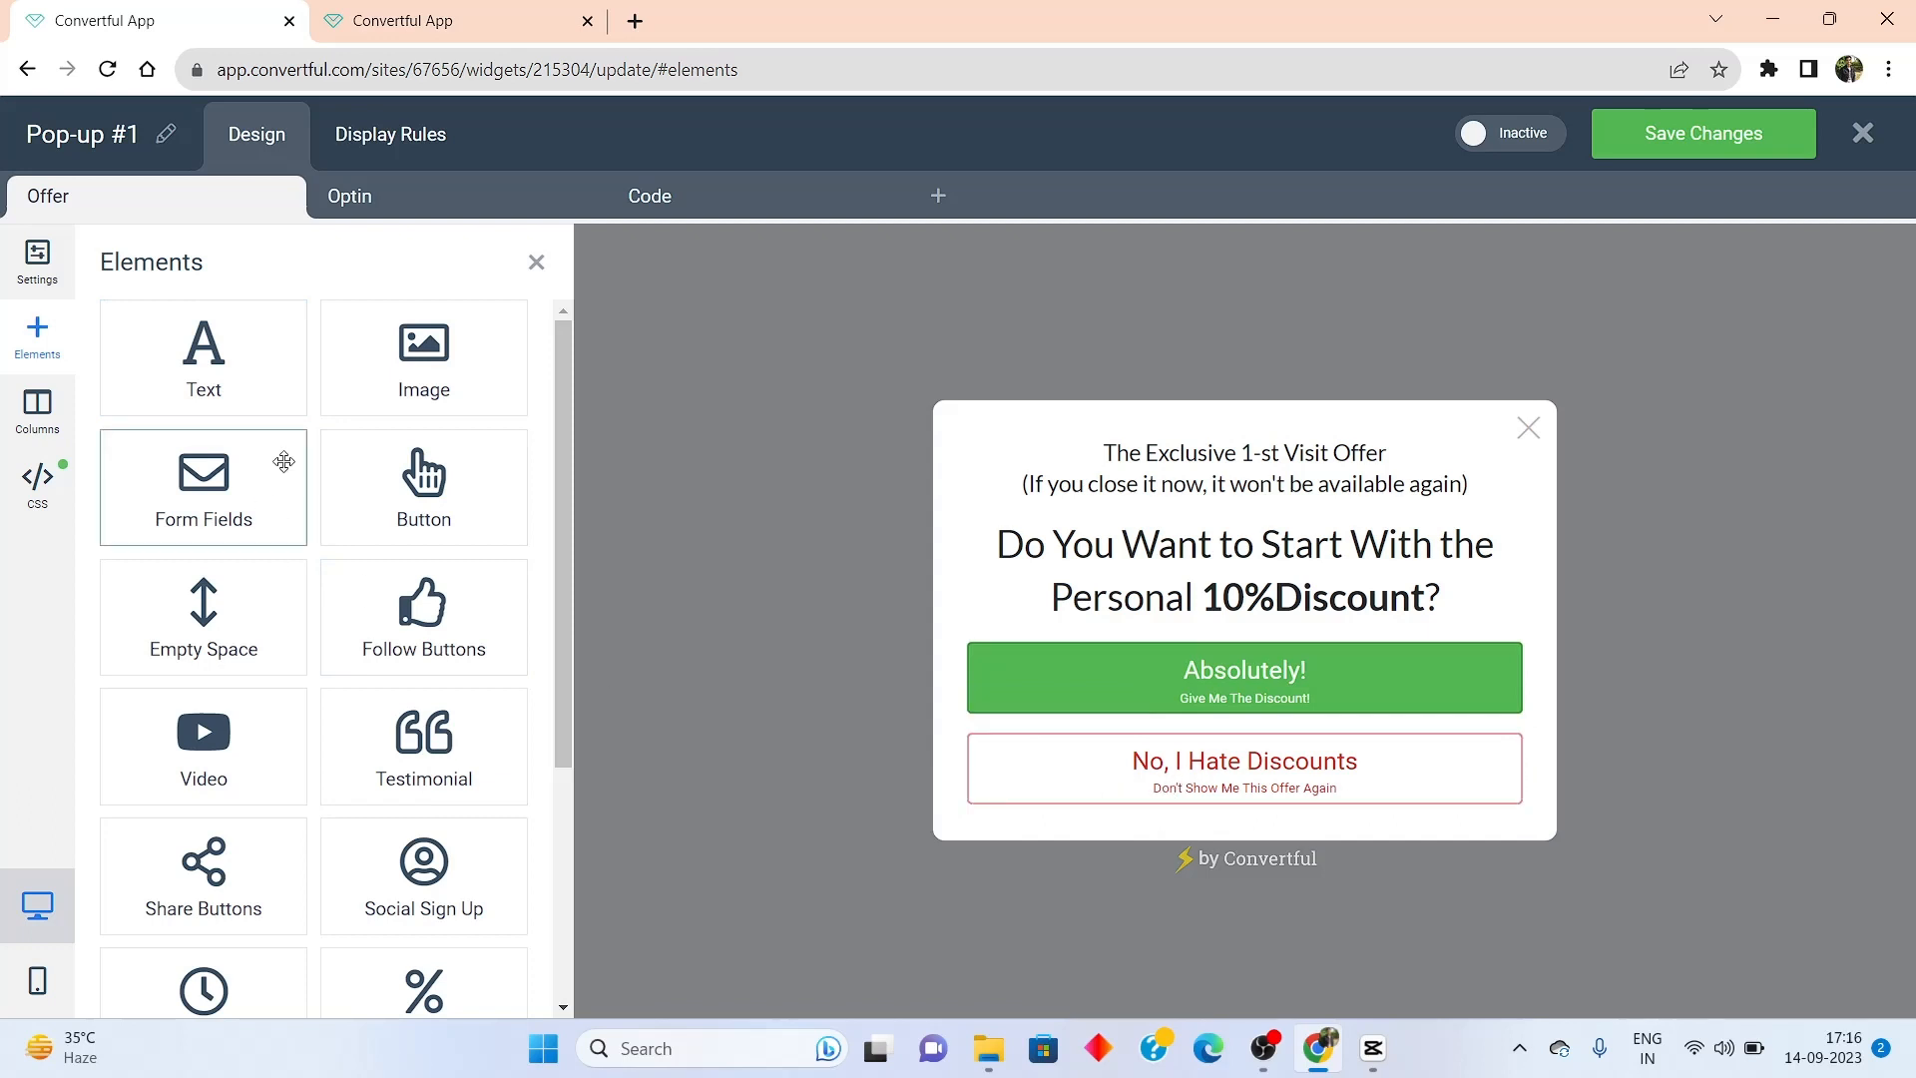
{"action": "left_click_drag", "start_coordinate": [229, 370], "coordinate": [1240, 808]}
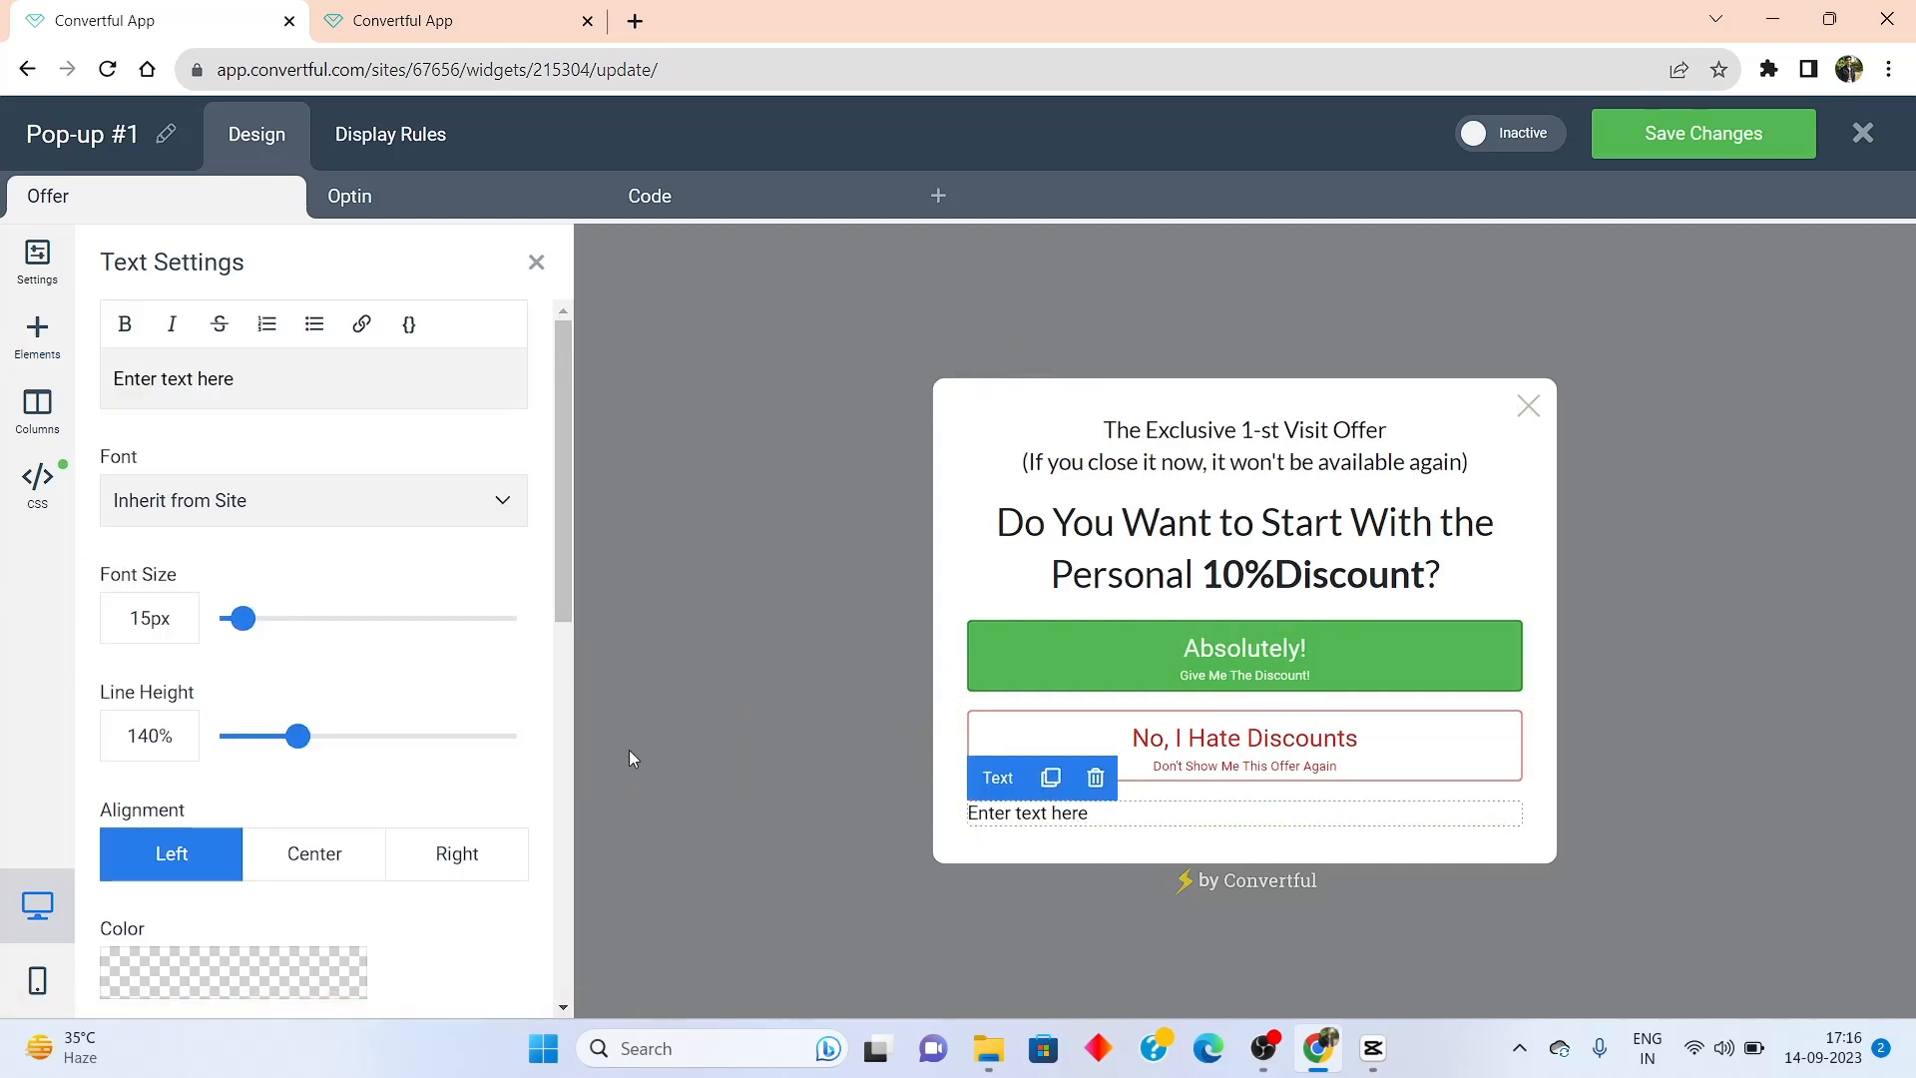
{"action": "scroll", "coordinate": [246, 746], "scroll_direction": "down", "scroll_amount": 6}
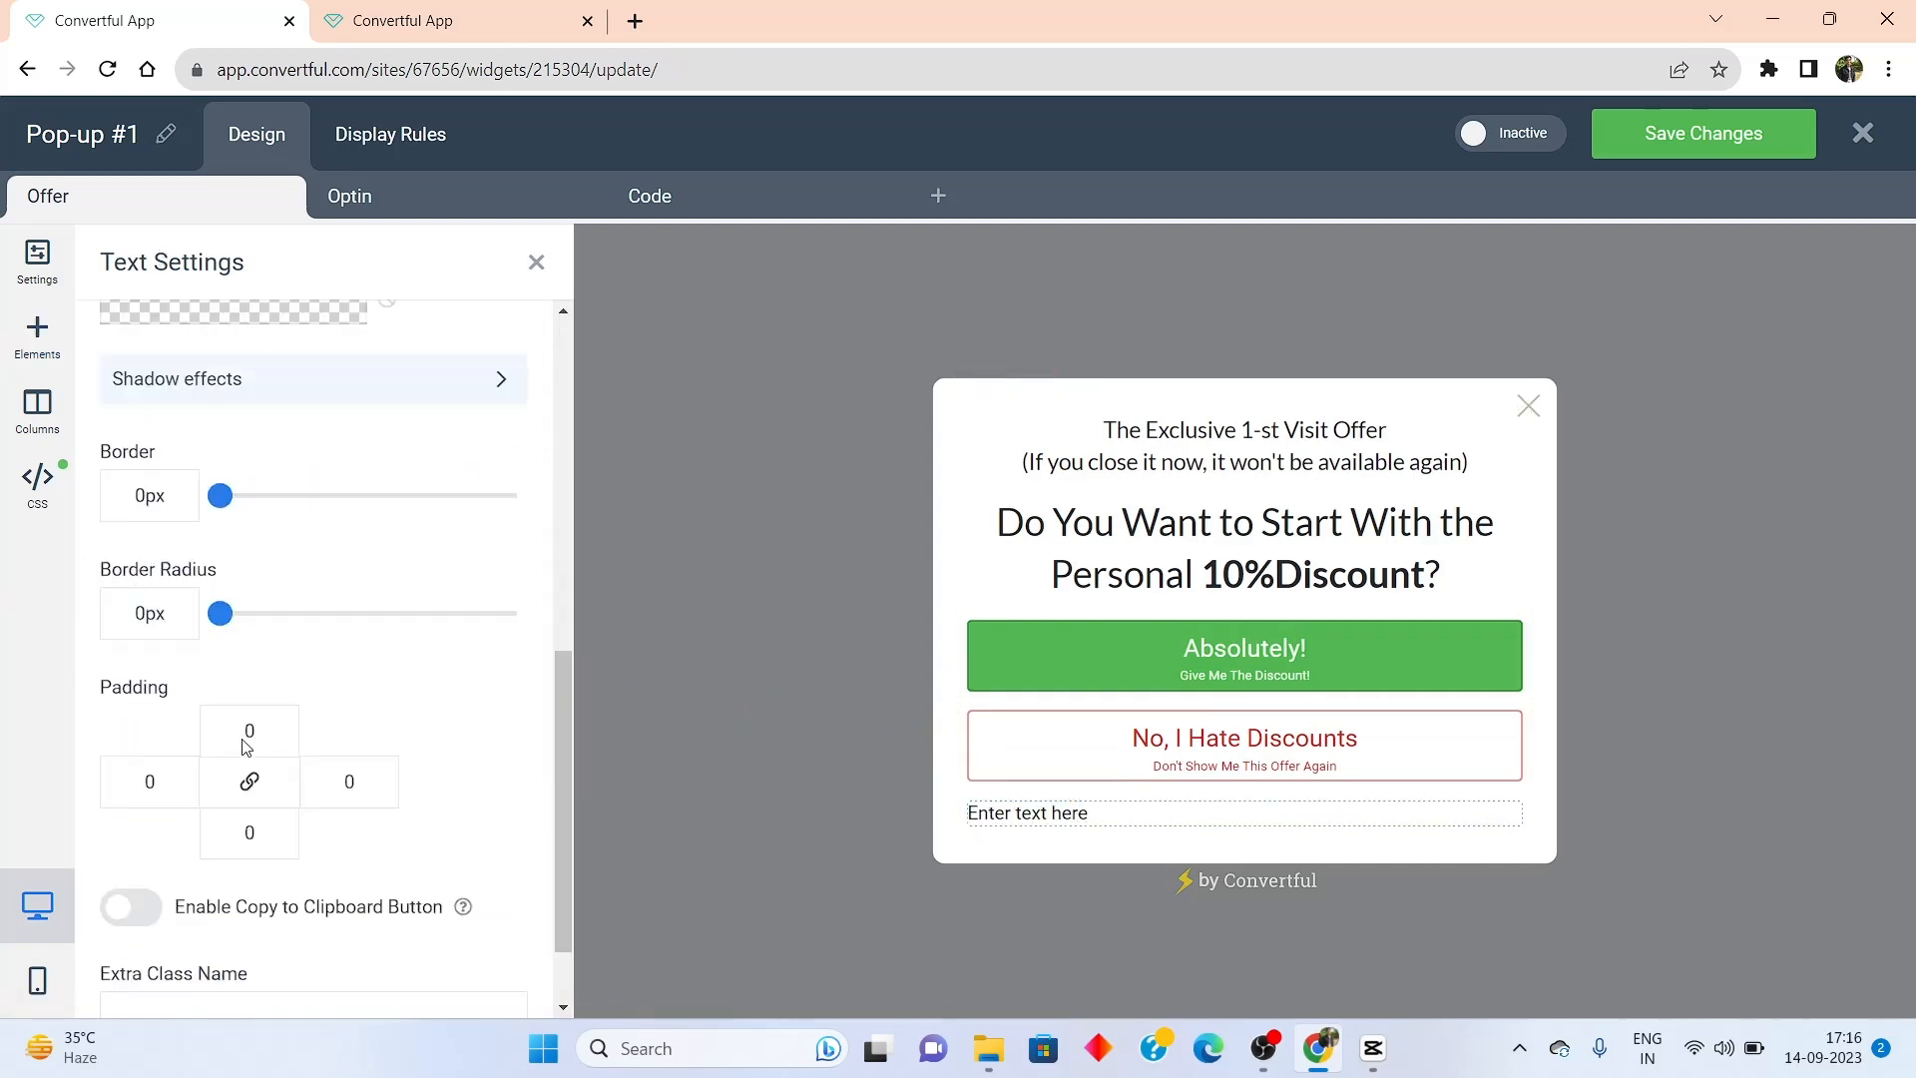
{"action": "scroll", "coordinate": [213, 705], "scroll_direction": "up", "scroll_amount": 8}
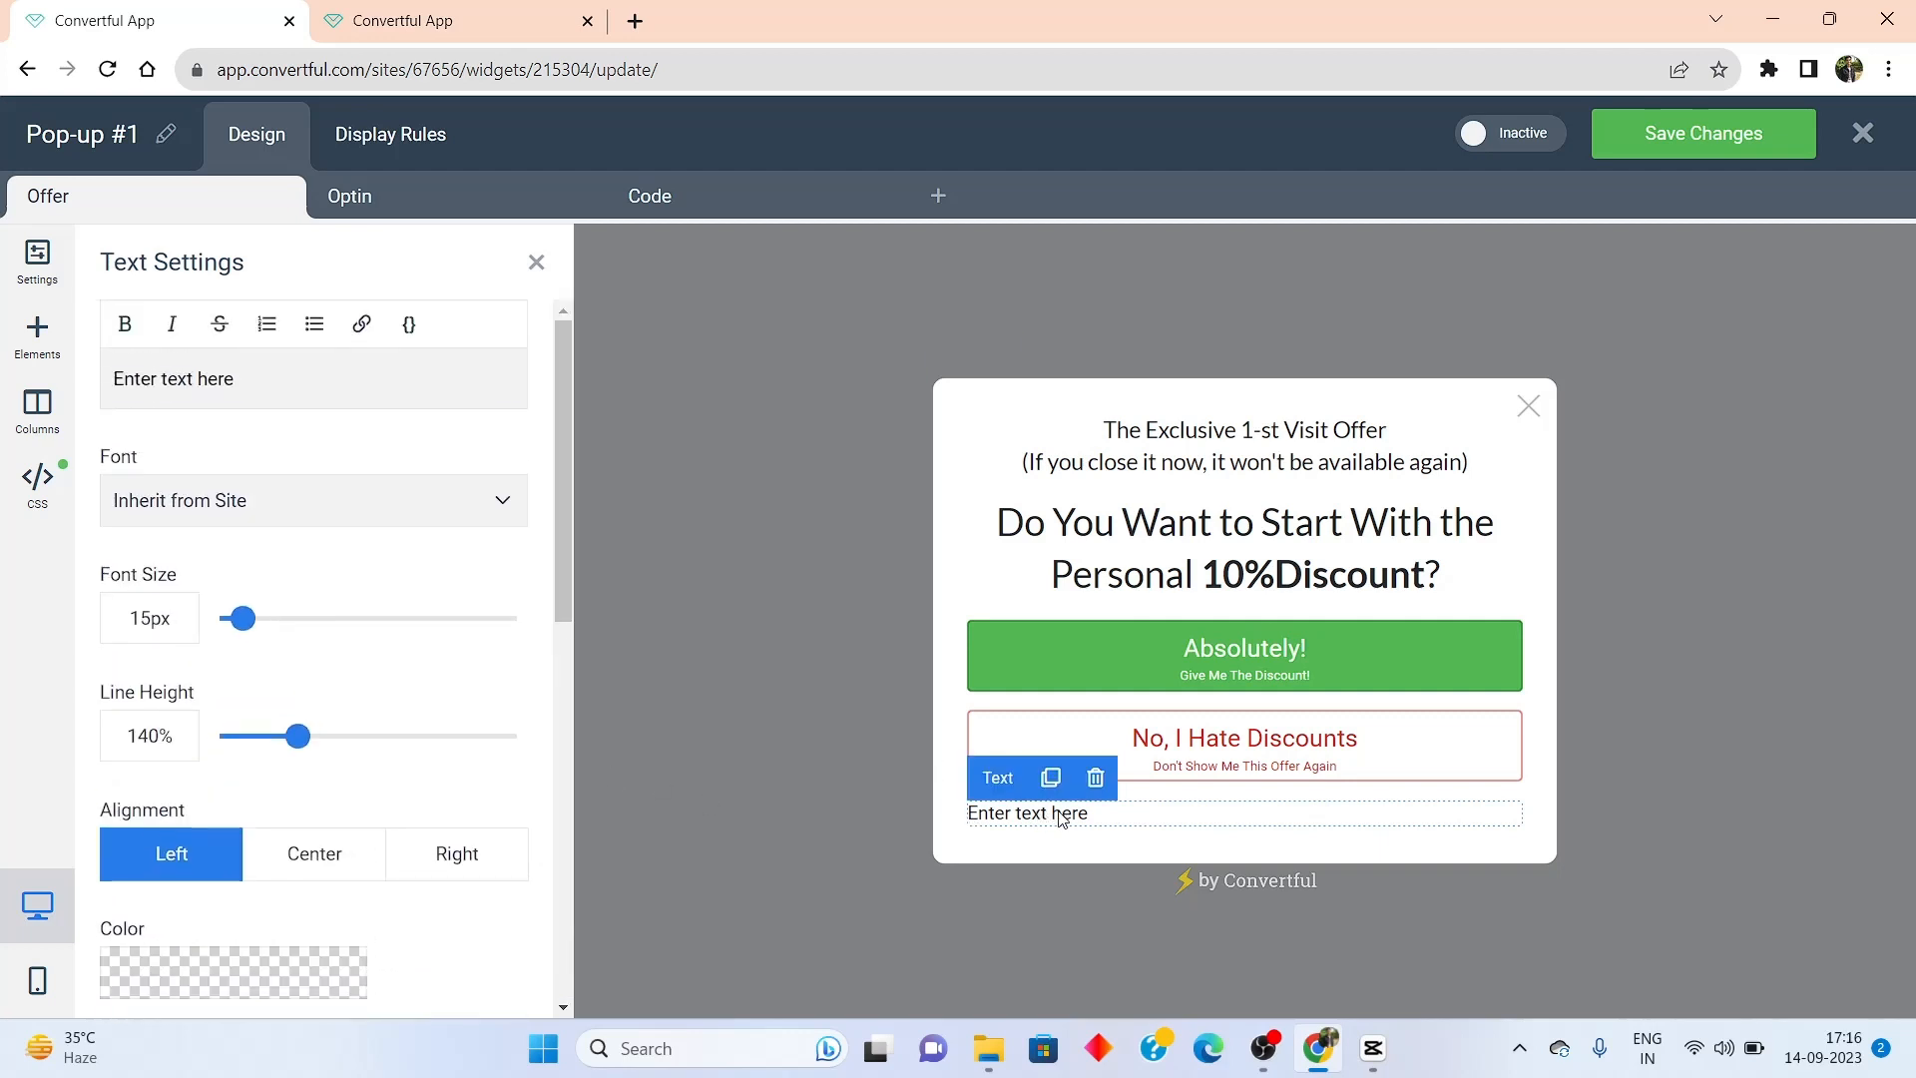
Center the added text element, set its font size to 27px and browse the available fonts
{"action": "left_click", "coordinate": [335, 855]}
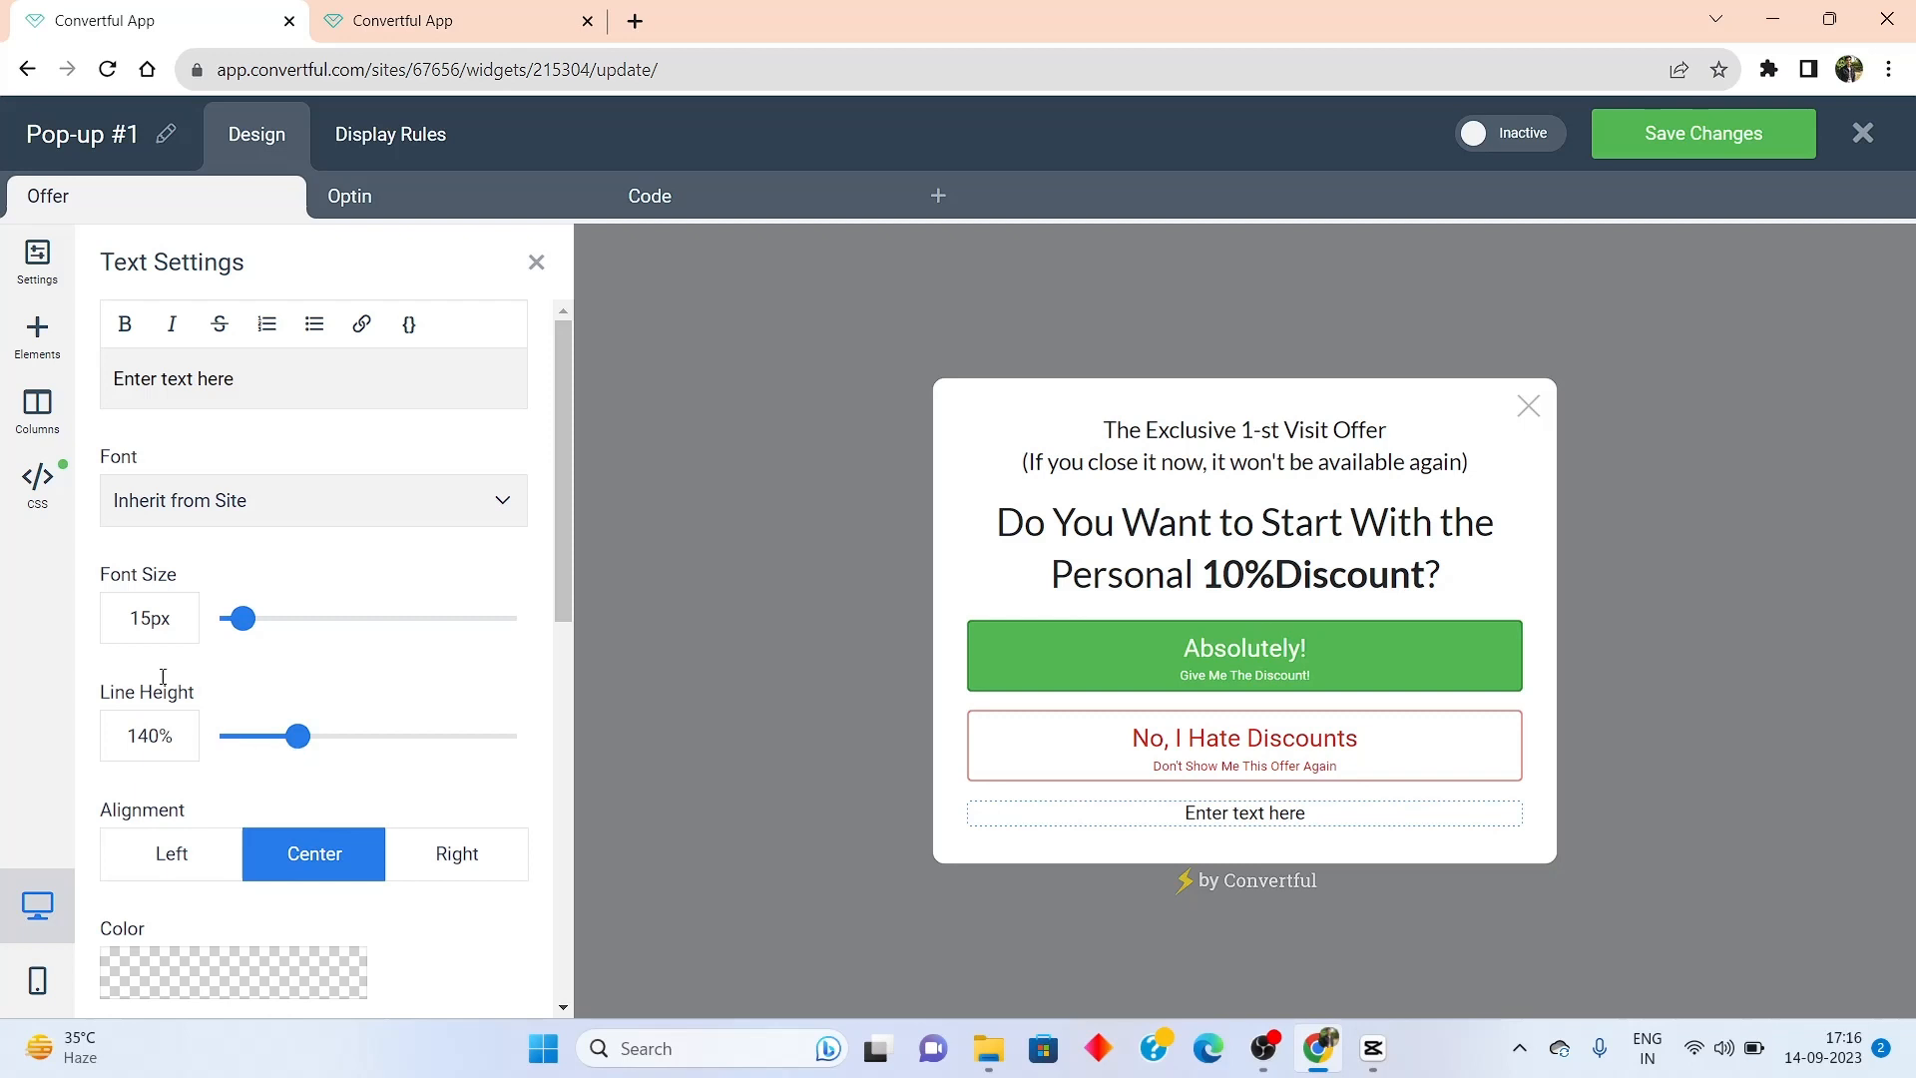
{"action": "left_click_drag", "start_coordinate": [242, 620], "coordinate": [278, 639]}
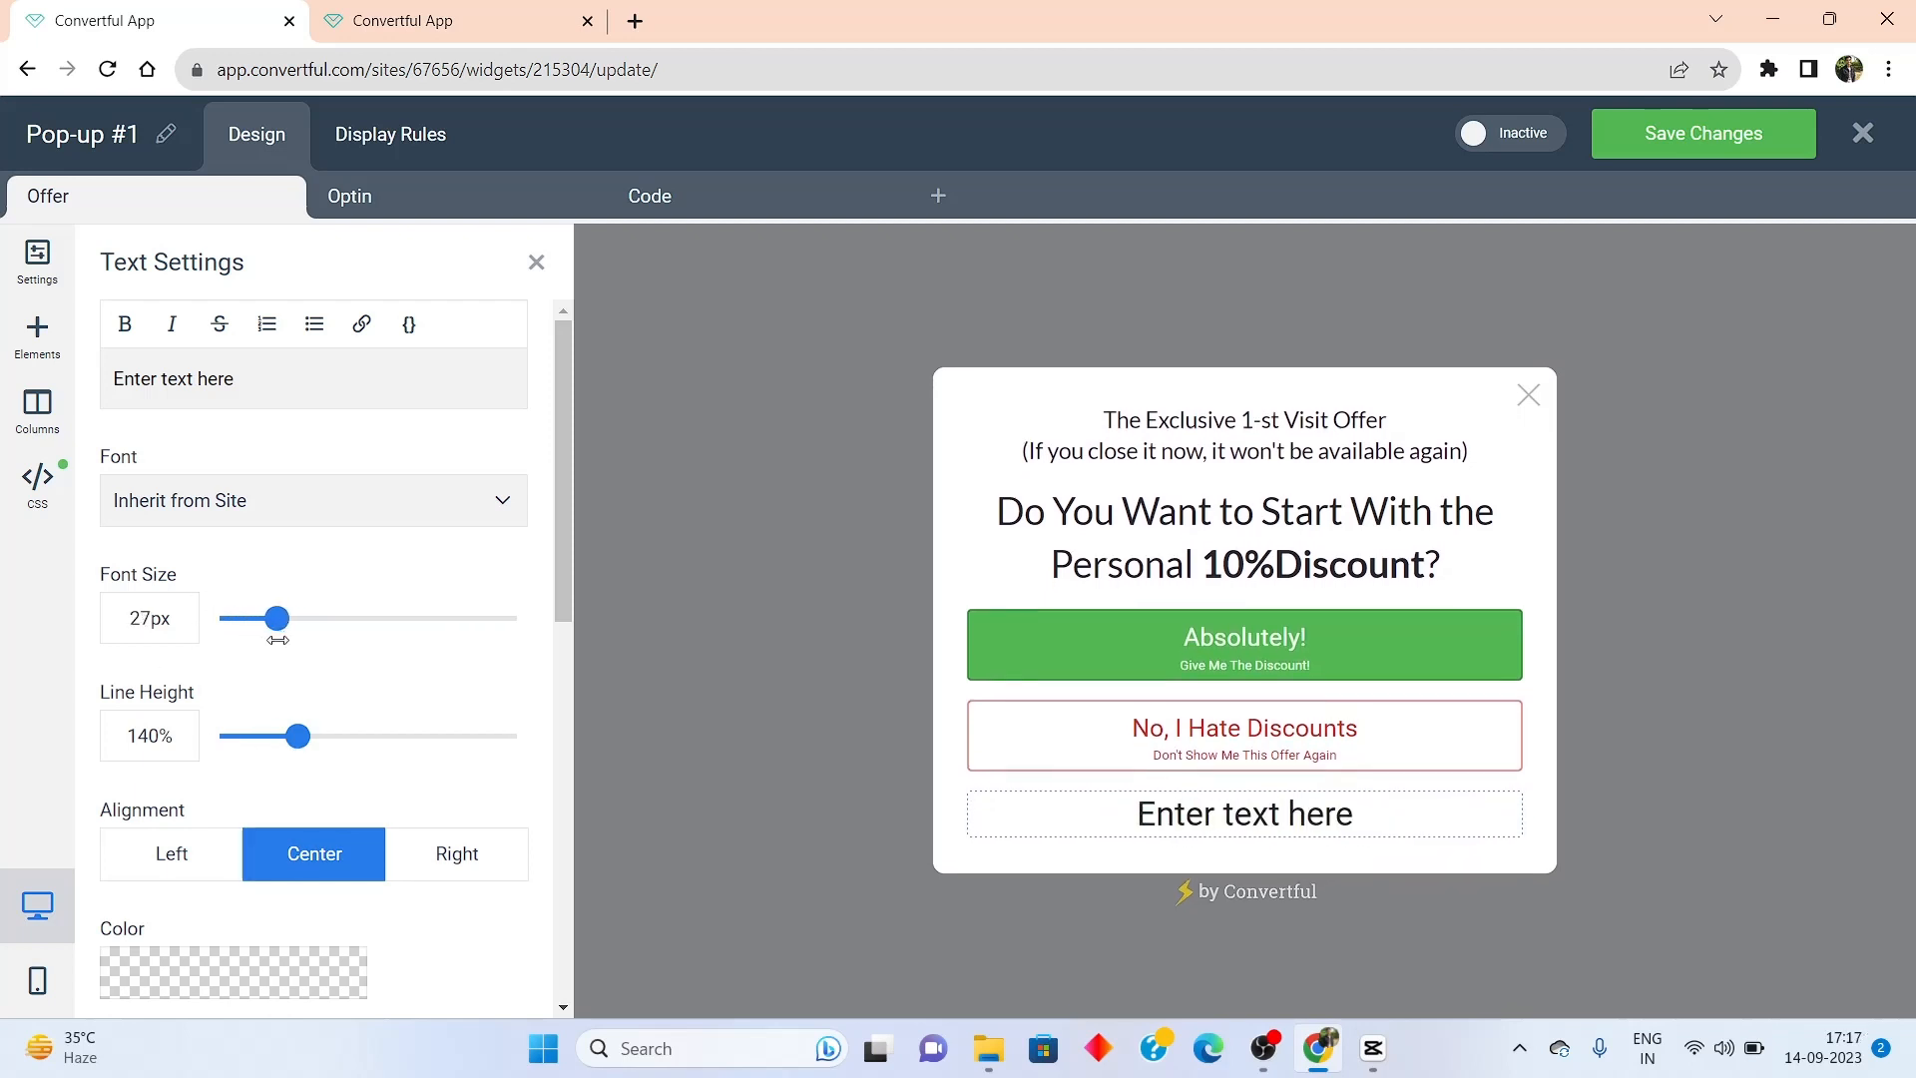
{"action": "left_click", "coordinate": [233, 502]}
{"action": "scroll", "coordinate": [190, 718], "scroll_direction": "down", "scroll_amount": 3}
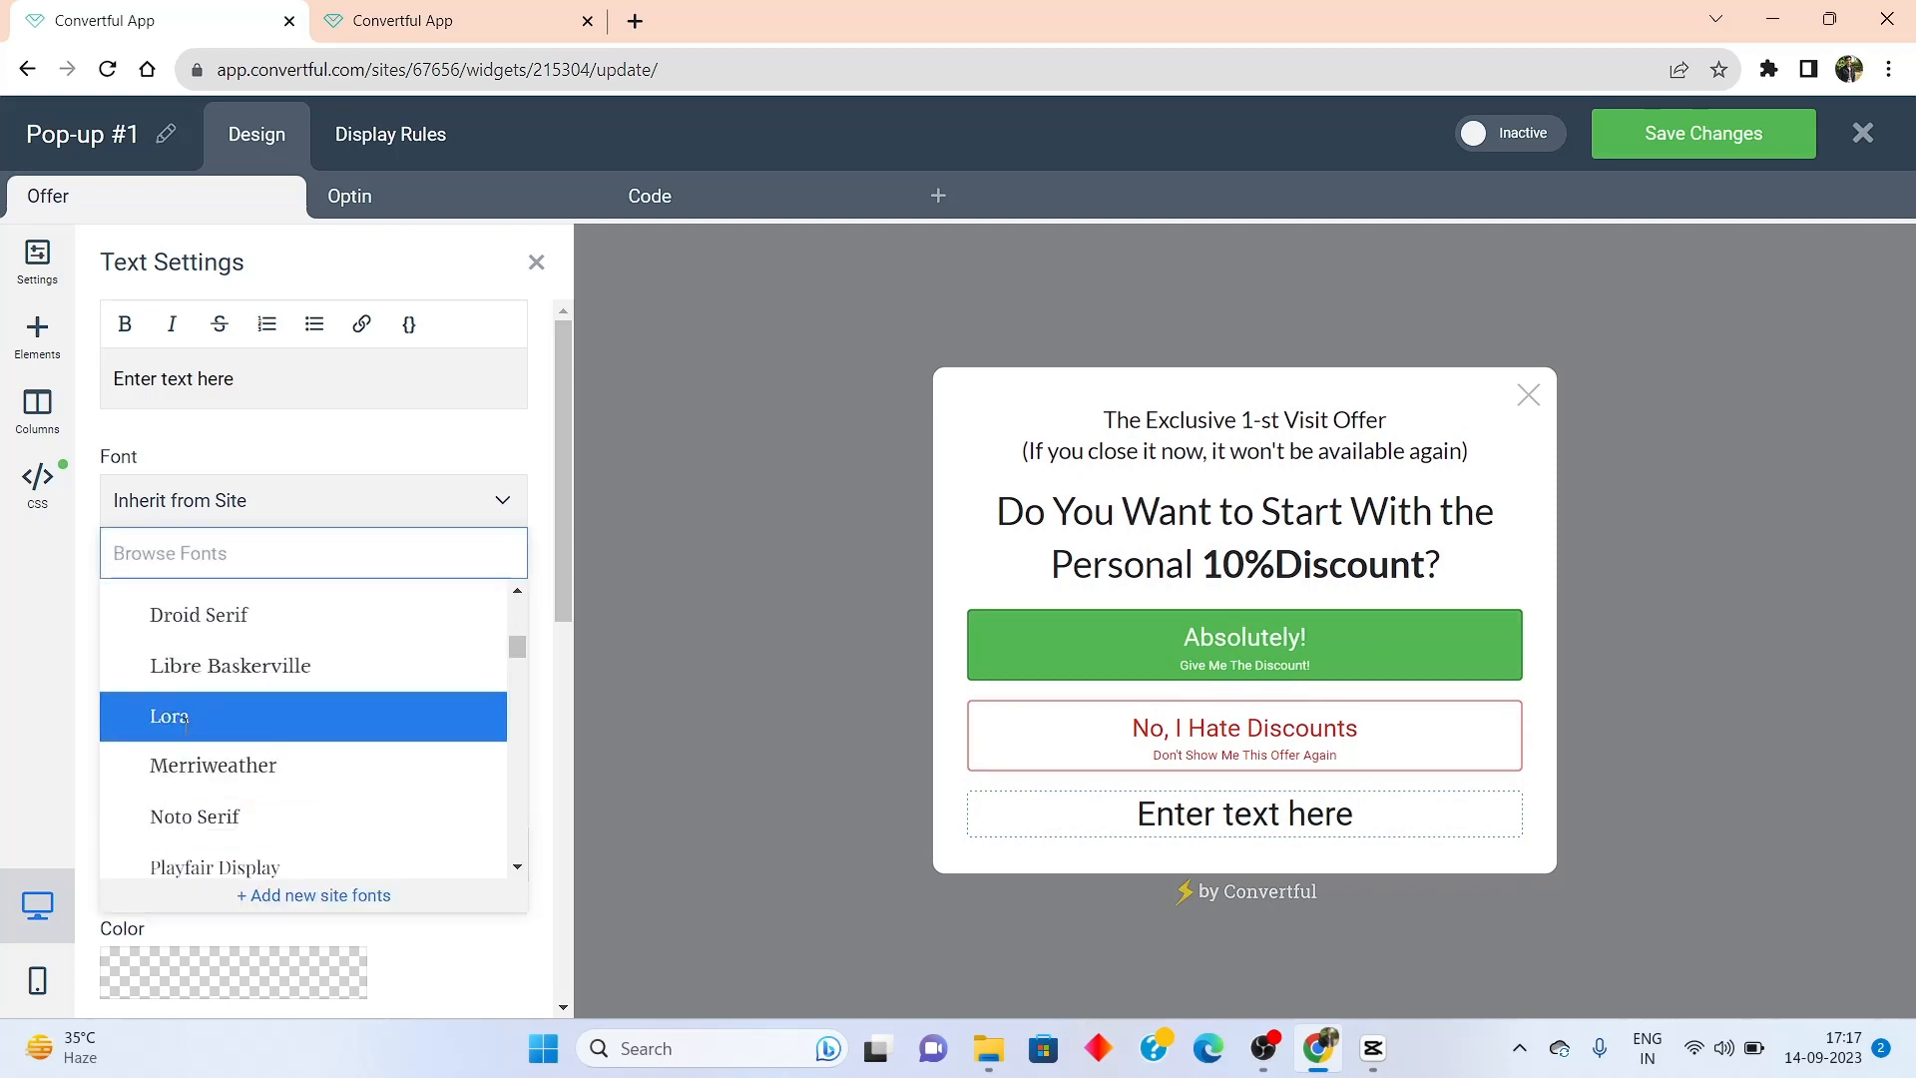
{"action": "scroll", "coordinate": [236, 733], "scroll_direction": "up", "scroll_amount": 5}
{"action": "left_click", "coordinate": [259, 472]}
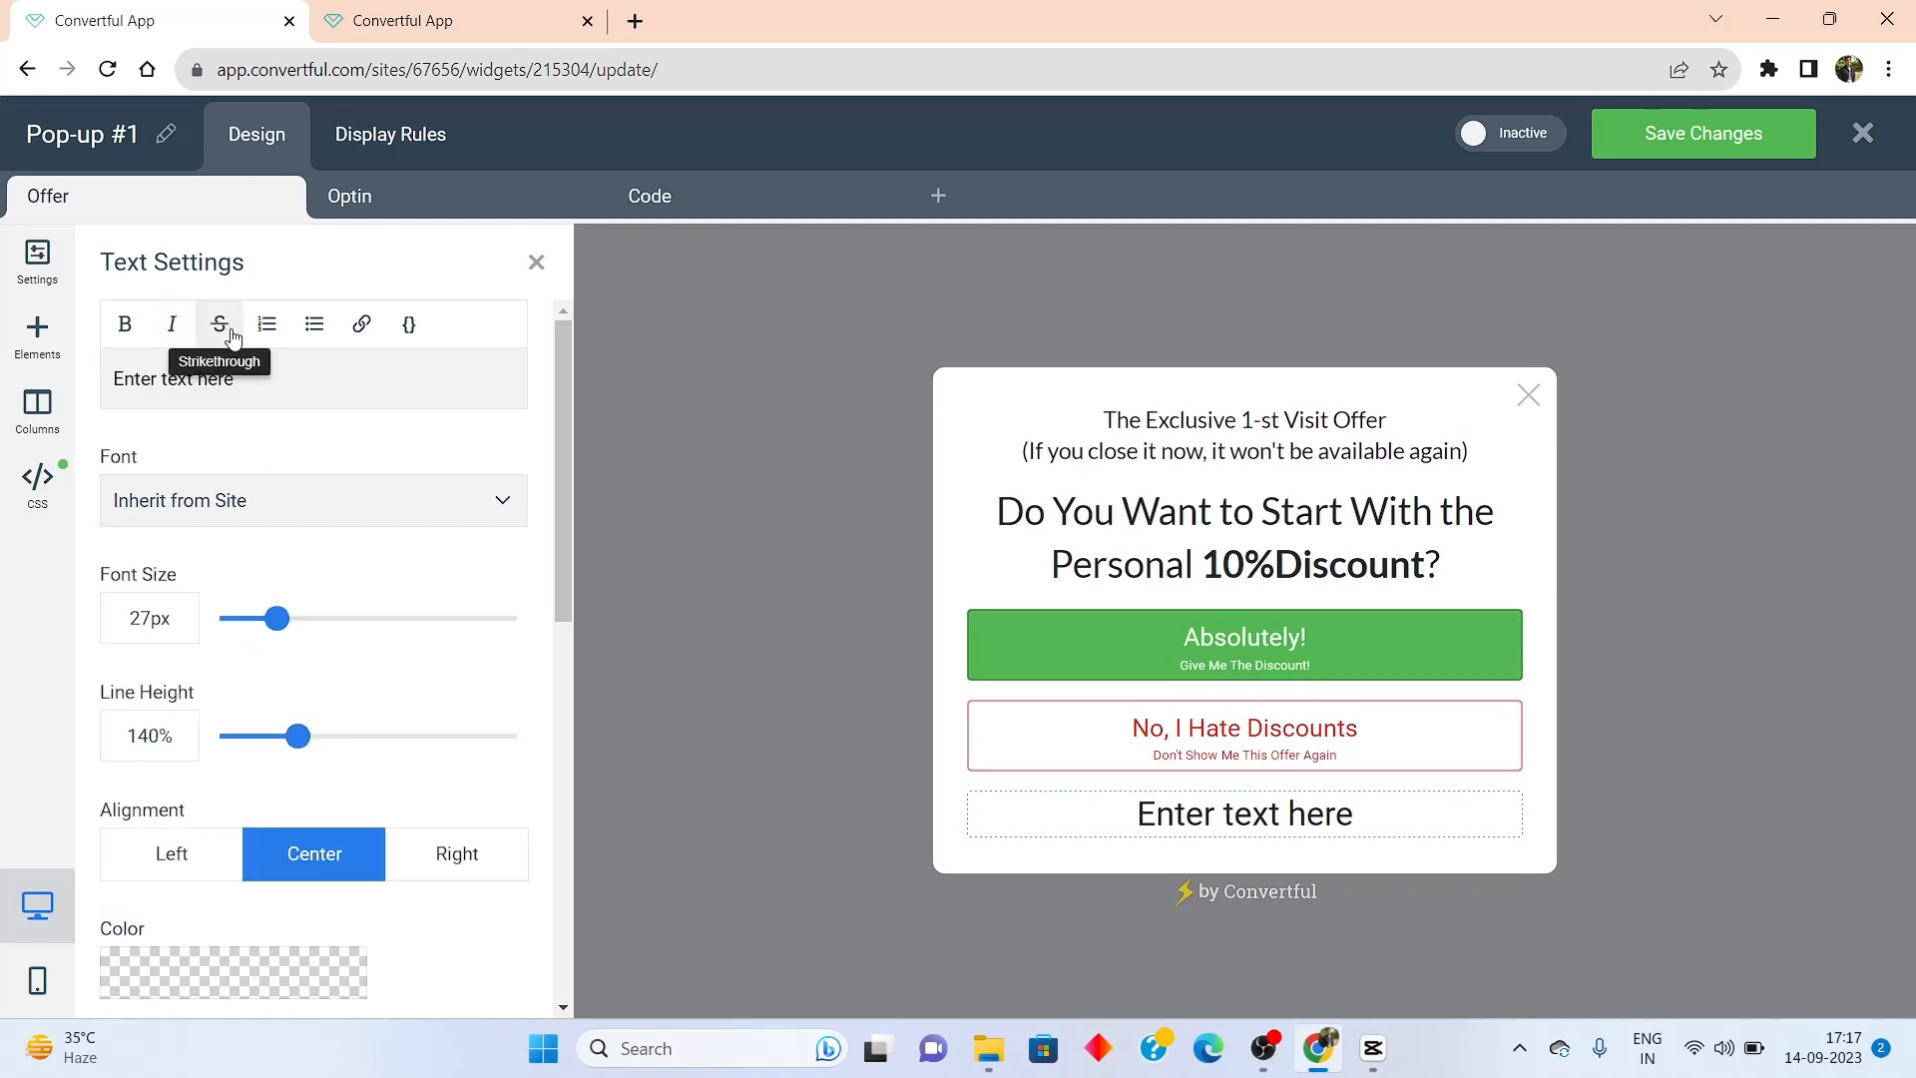
Replace the placeholder of the added text element with "Obe two three" and look through its other settings
{"action": "left_click_drag", "start_coordinate": [245, 379], "coordinate": [4, 389]}
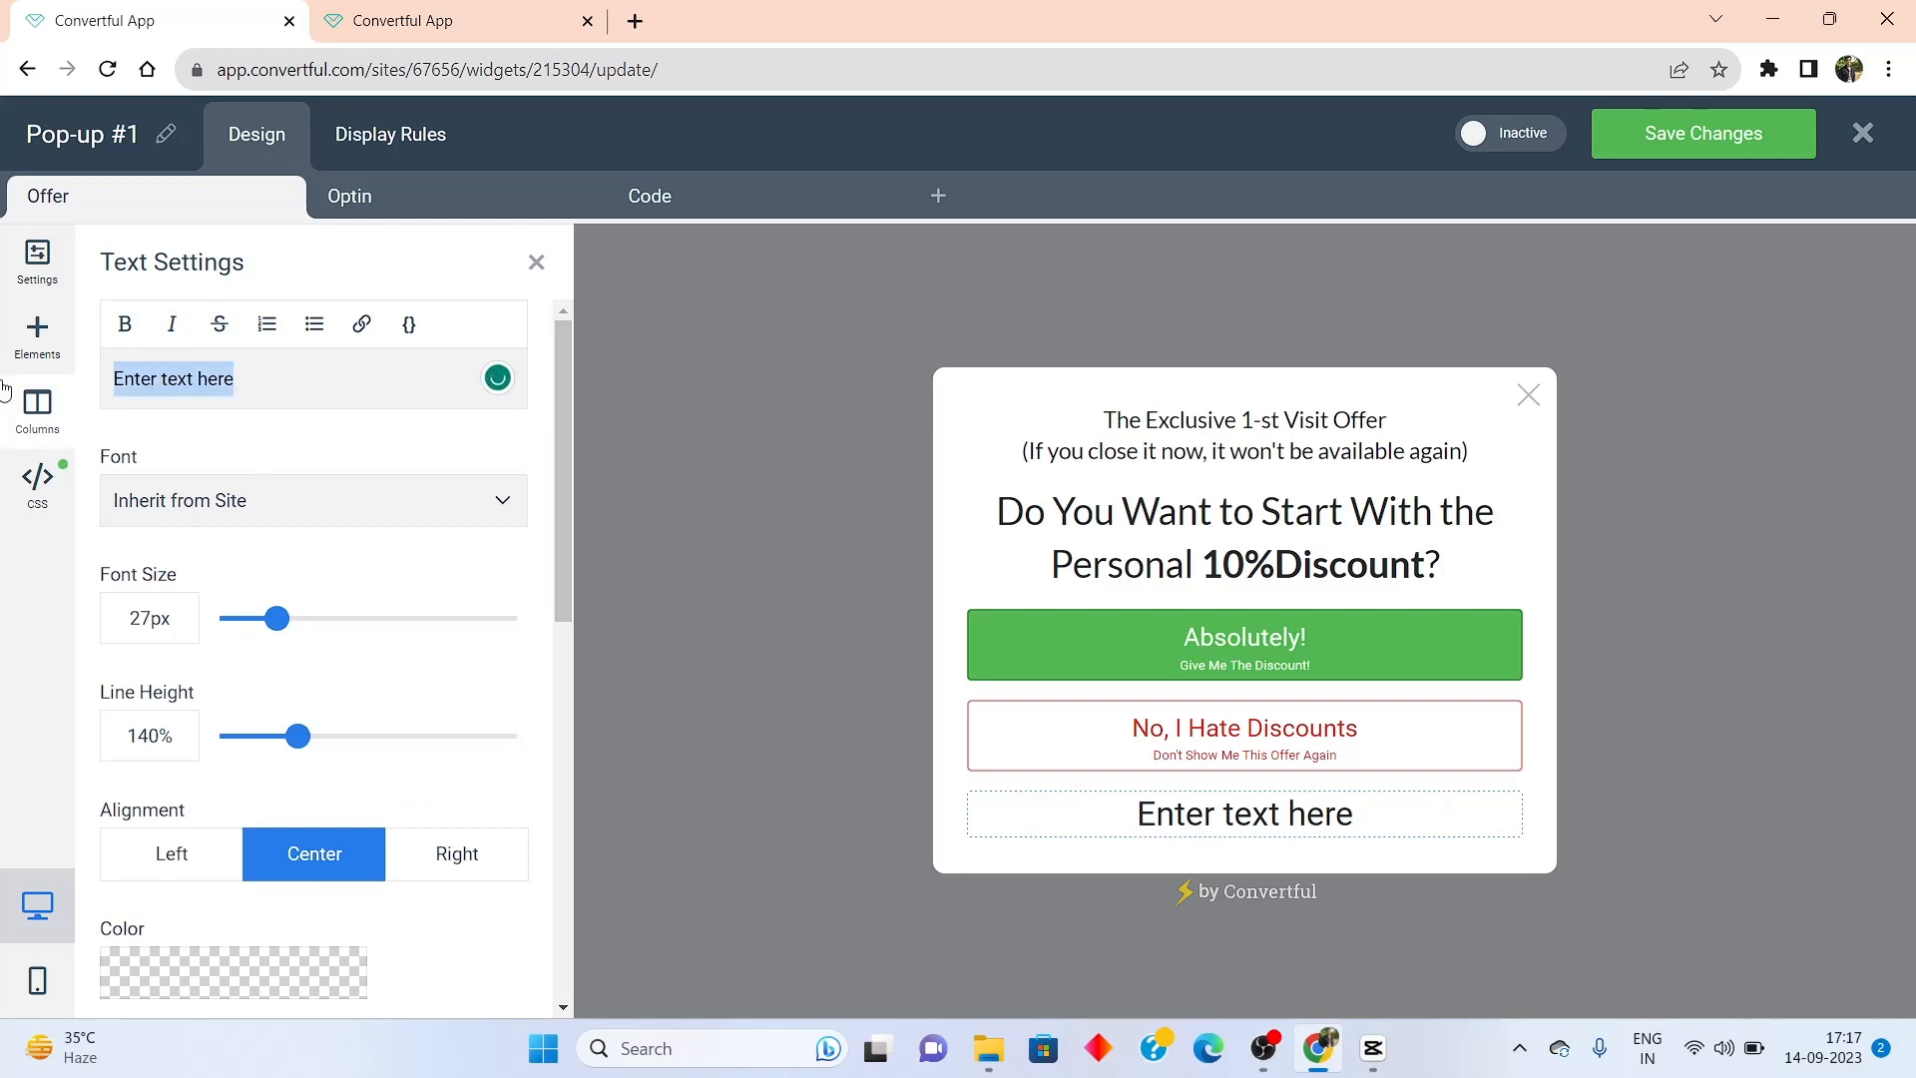
{"action": "type", "text": "Obe two"}
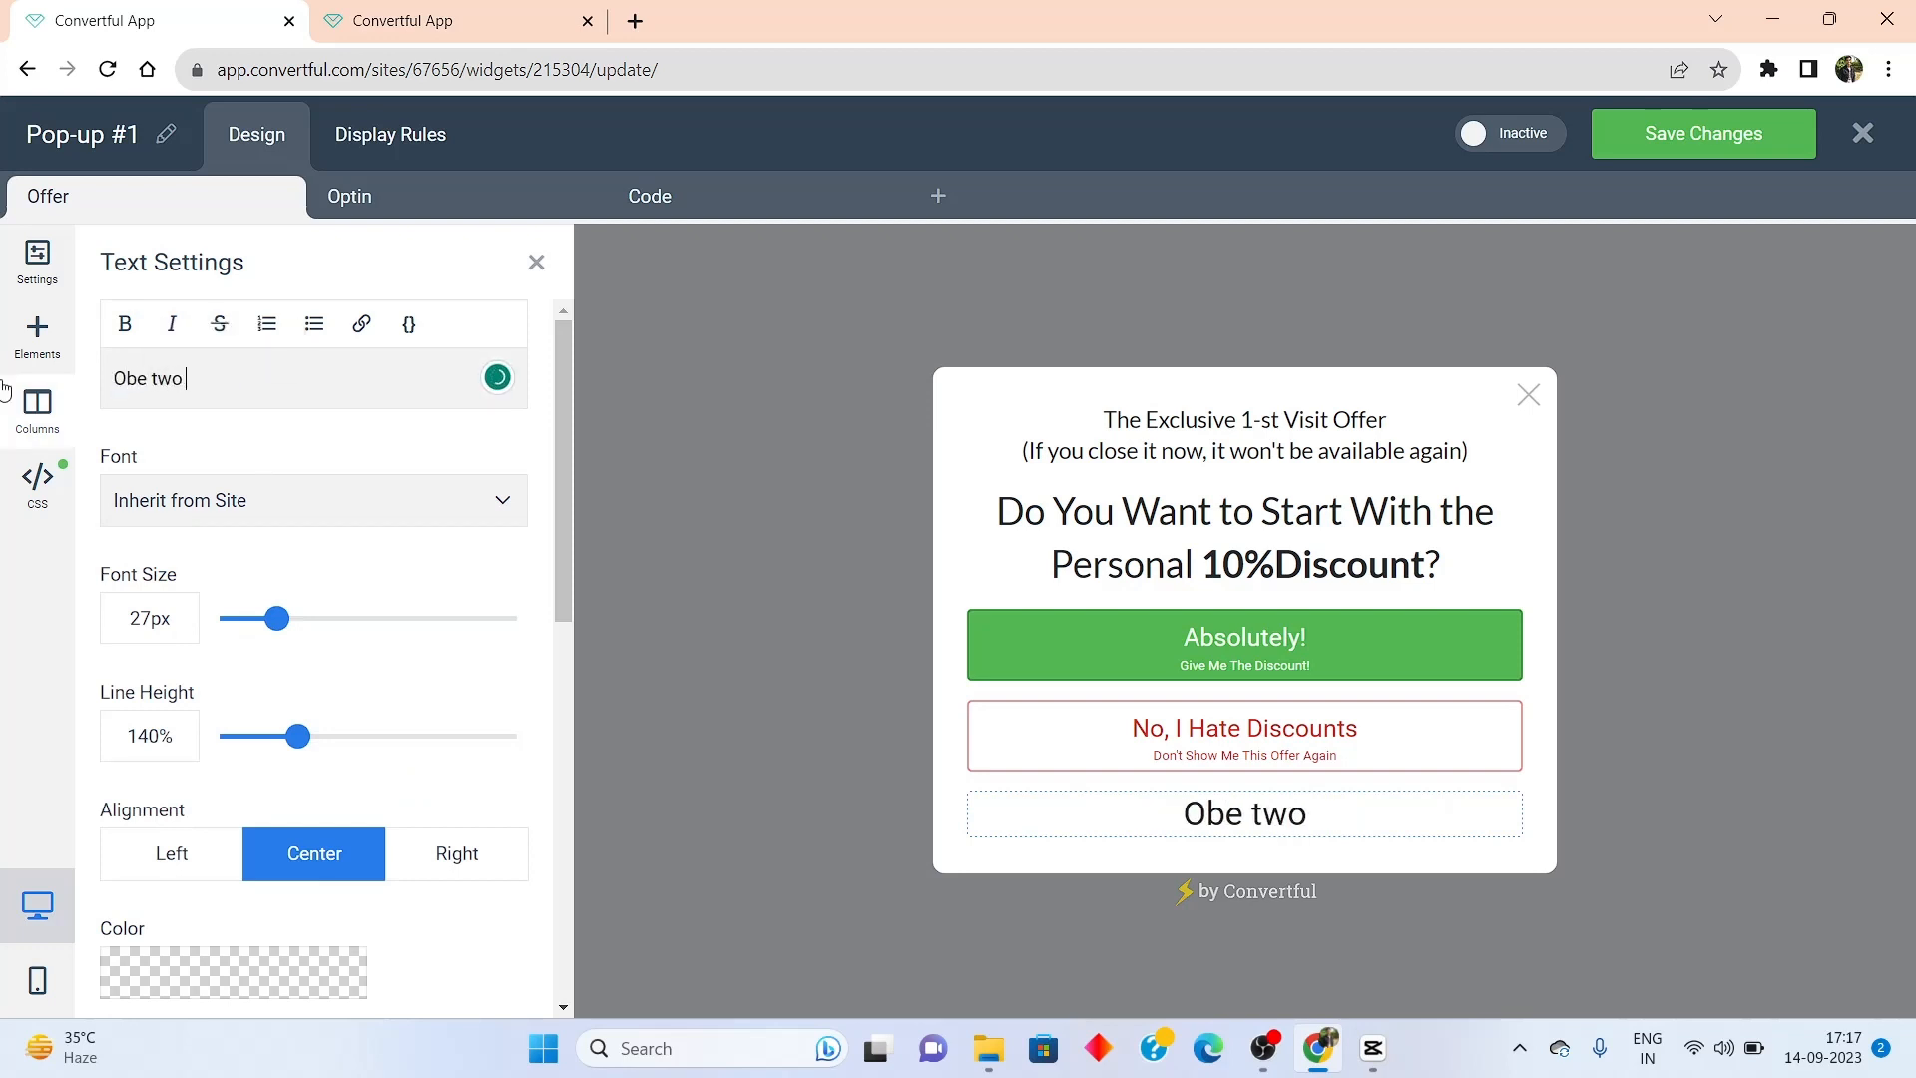
{"action": "type", "text": " three"}
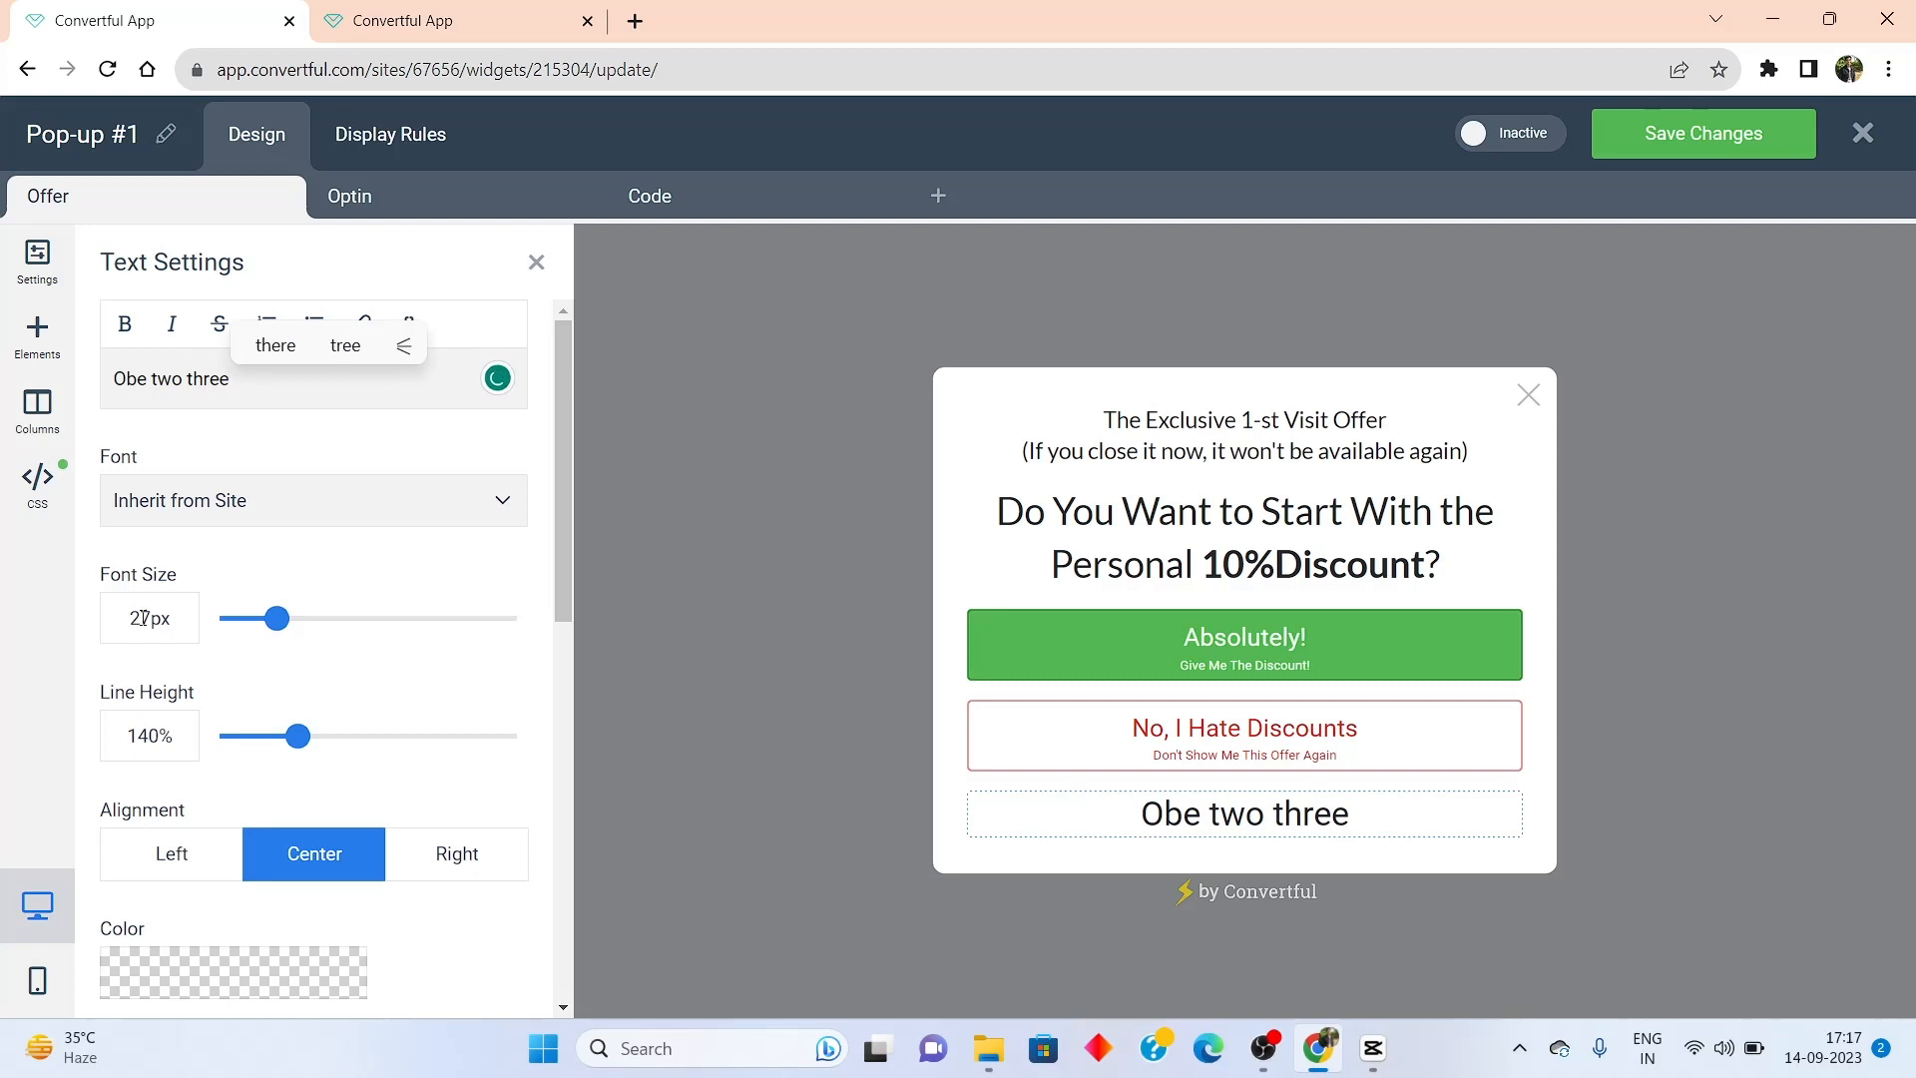
{"action": "scroll", "coordinate": [559, 762], "scroll_direction": "down", "scroll_amount": 4}
{"action": "scroll", "coordinate": [559, 762], "scroll_direction": "down", "scroll_amount": 5}
{"action": "scroll", "coordinate": [351, 877], "scroll_direction": "up", "scroll_amount": 7}
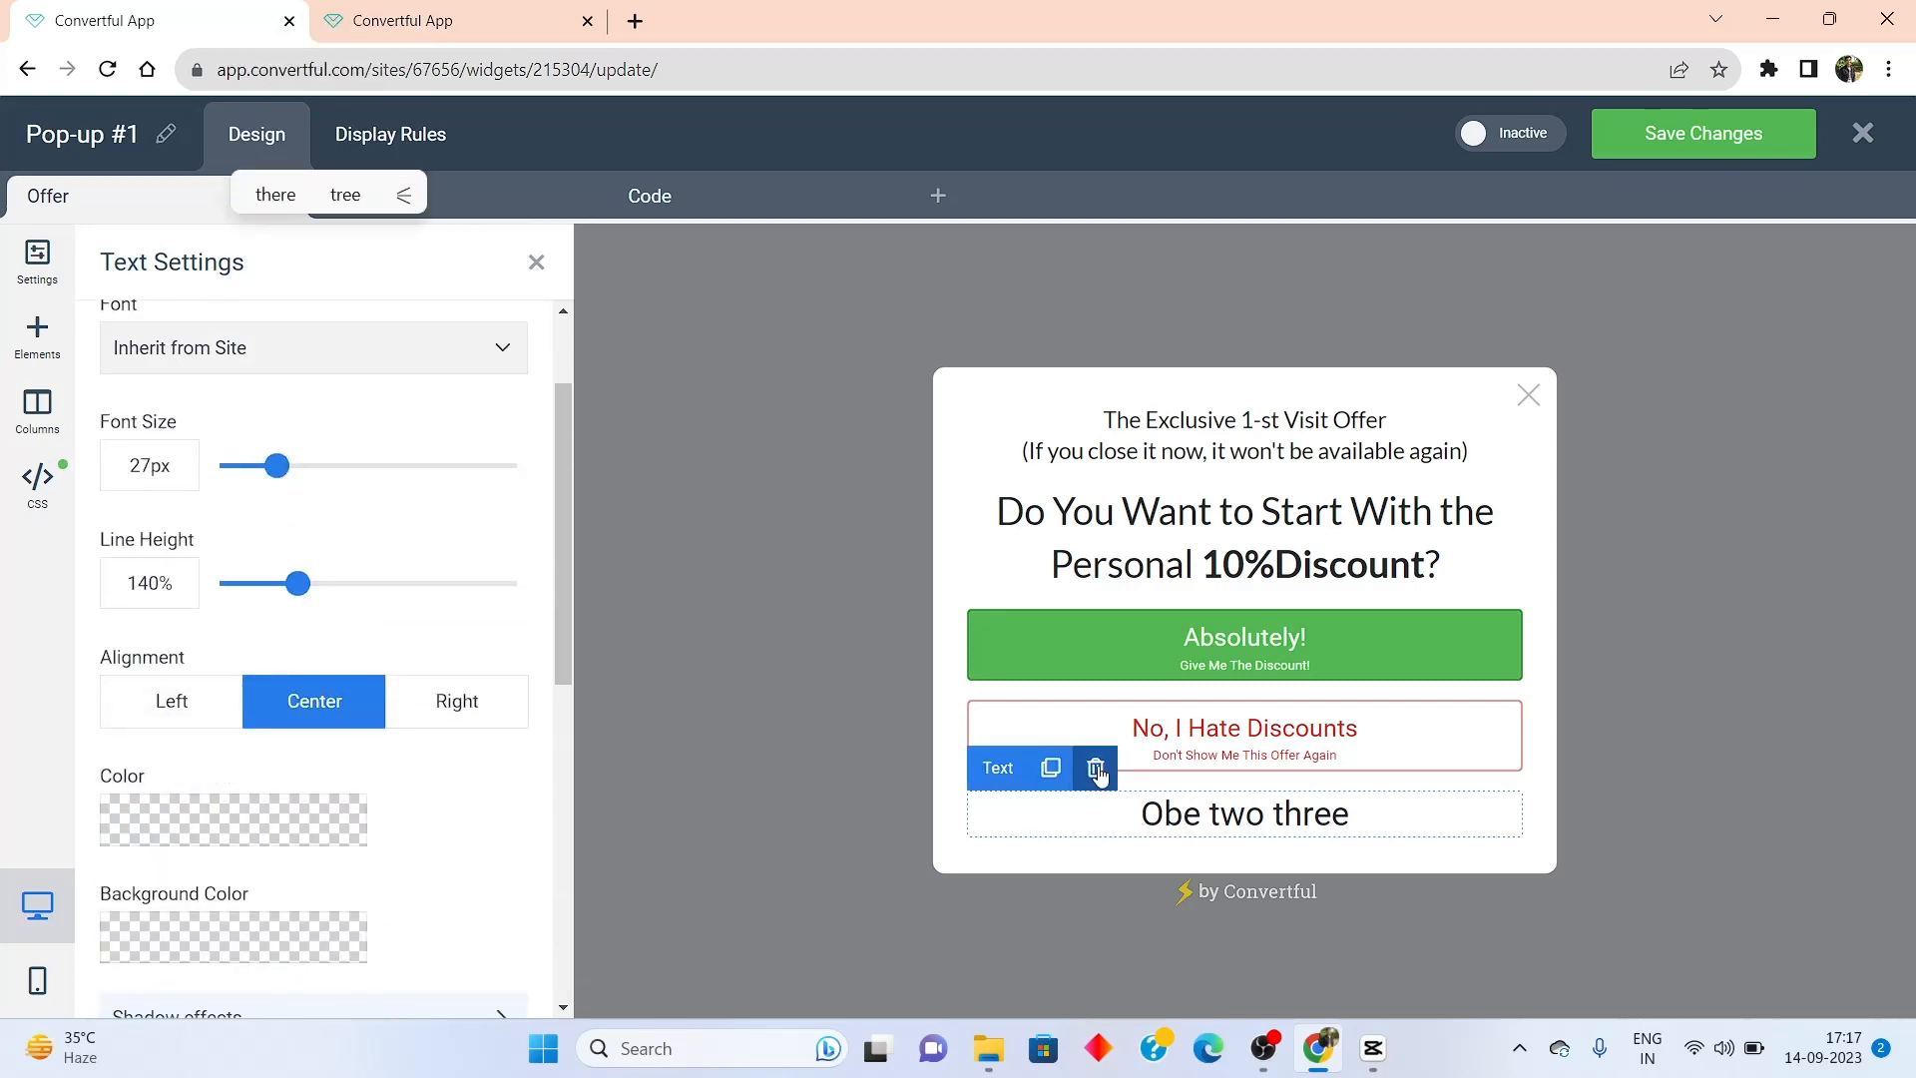
Delete the added "Obe two three" text element from the pop-up
{"action": "left_click", "coordinate": [1095, 769]}
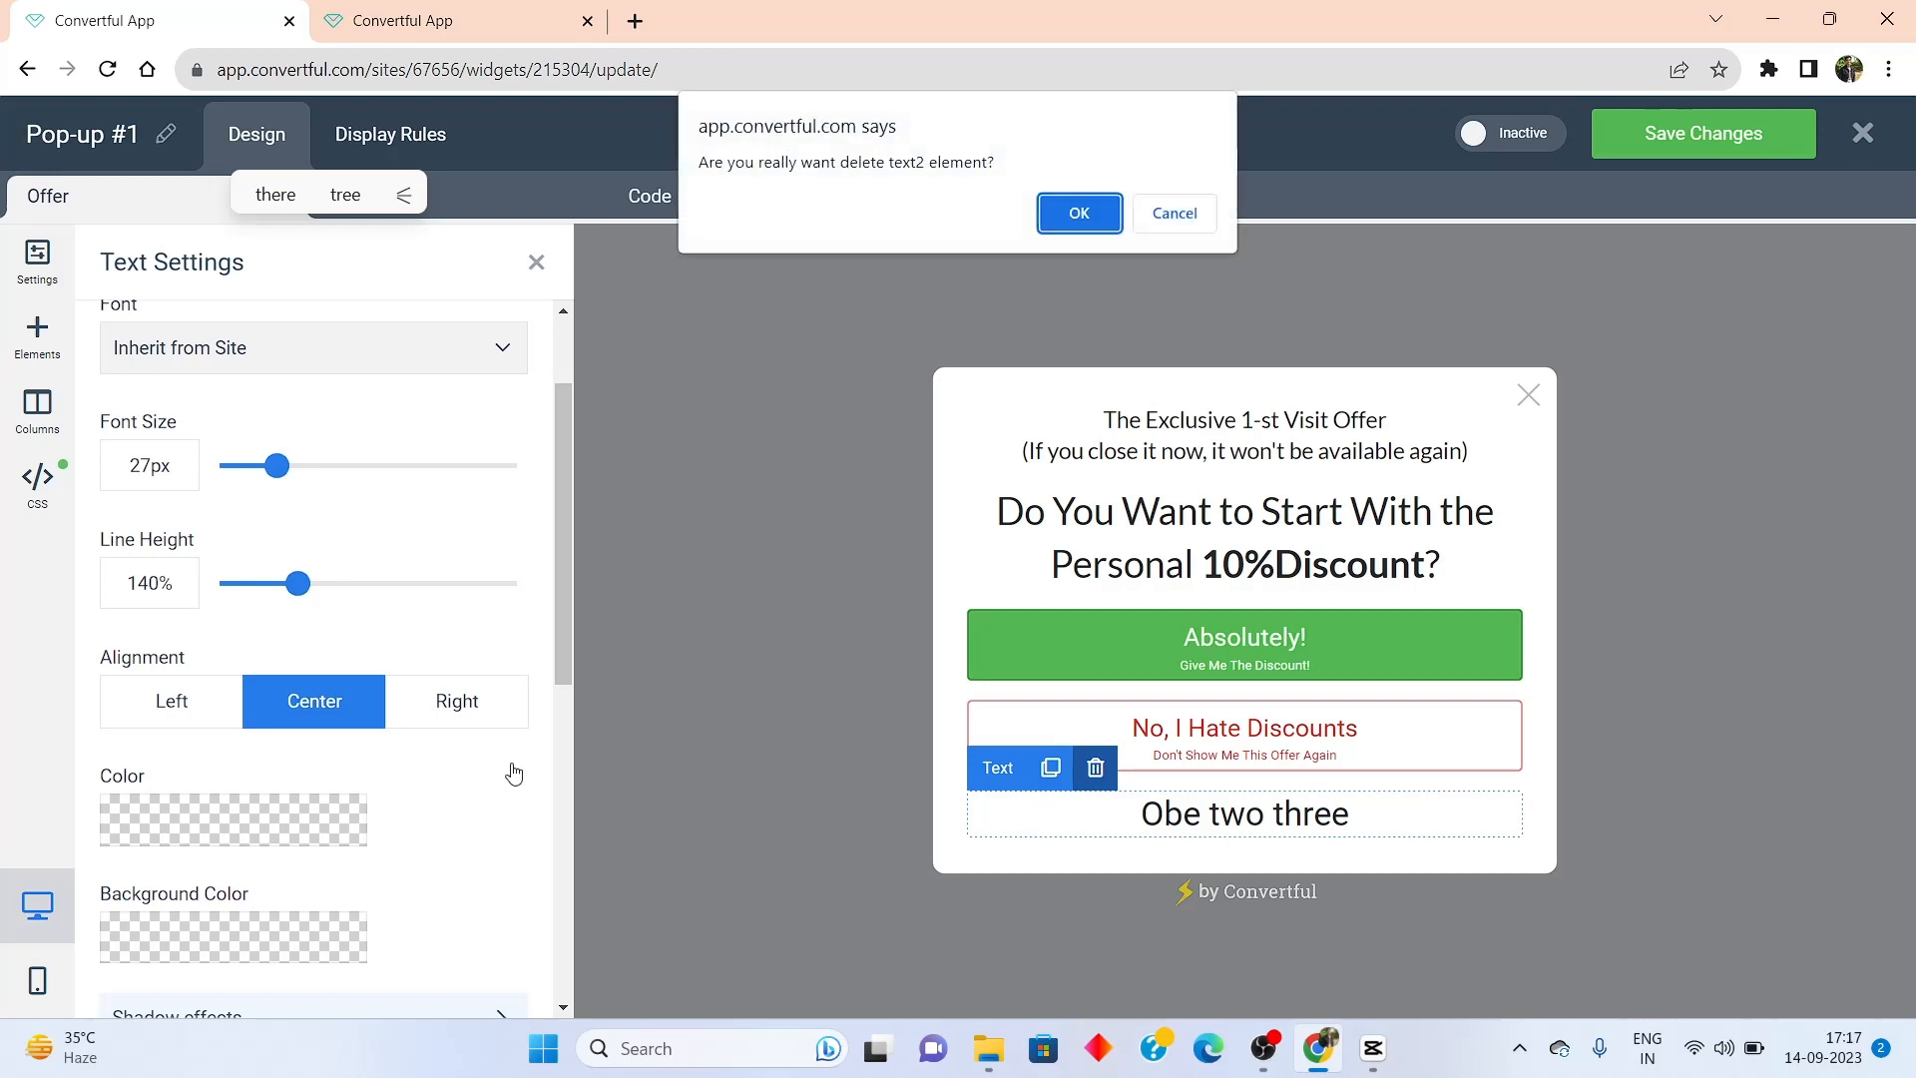
{"action": "left_click", "coordinate": [1079, 213]}
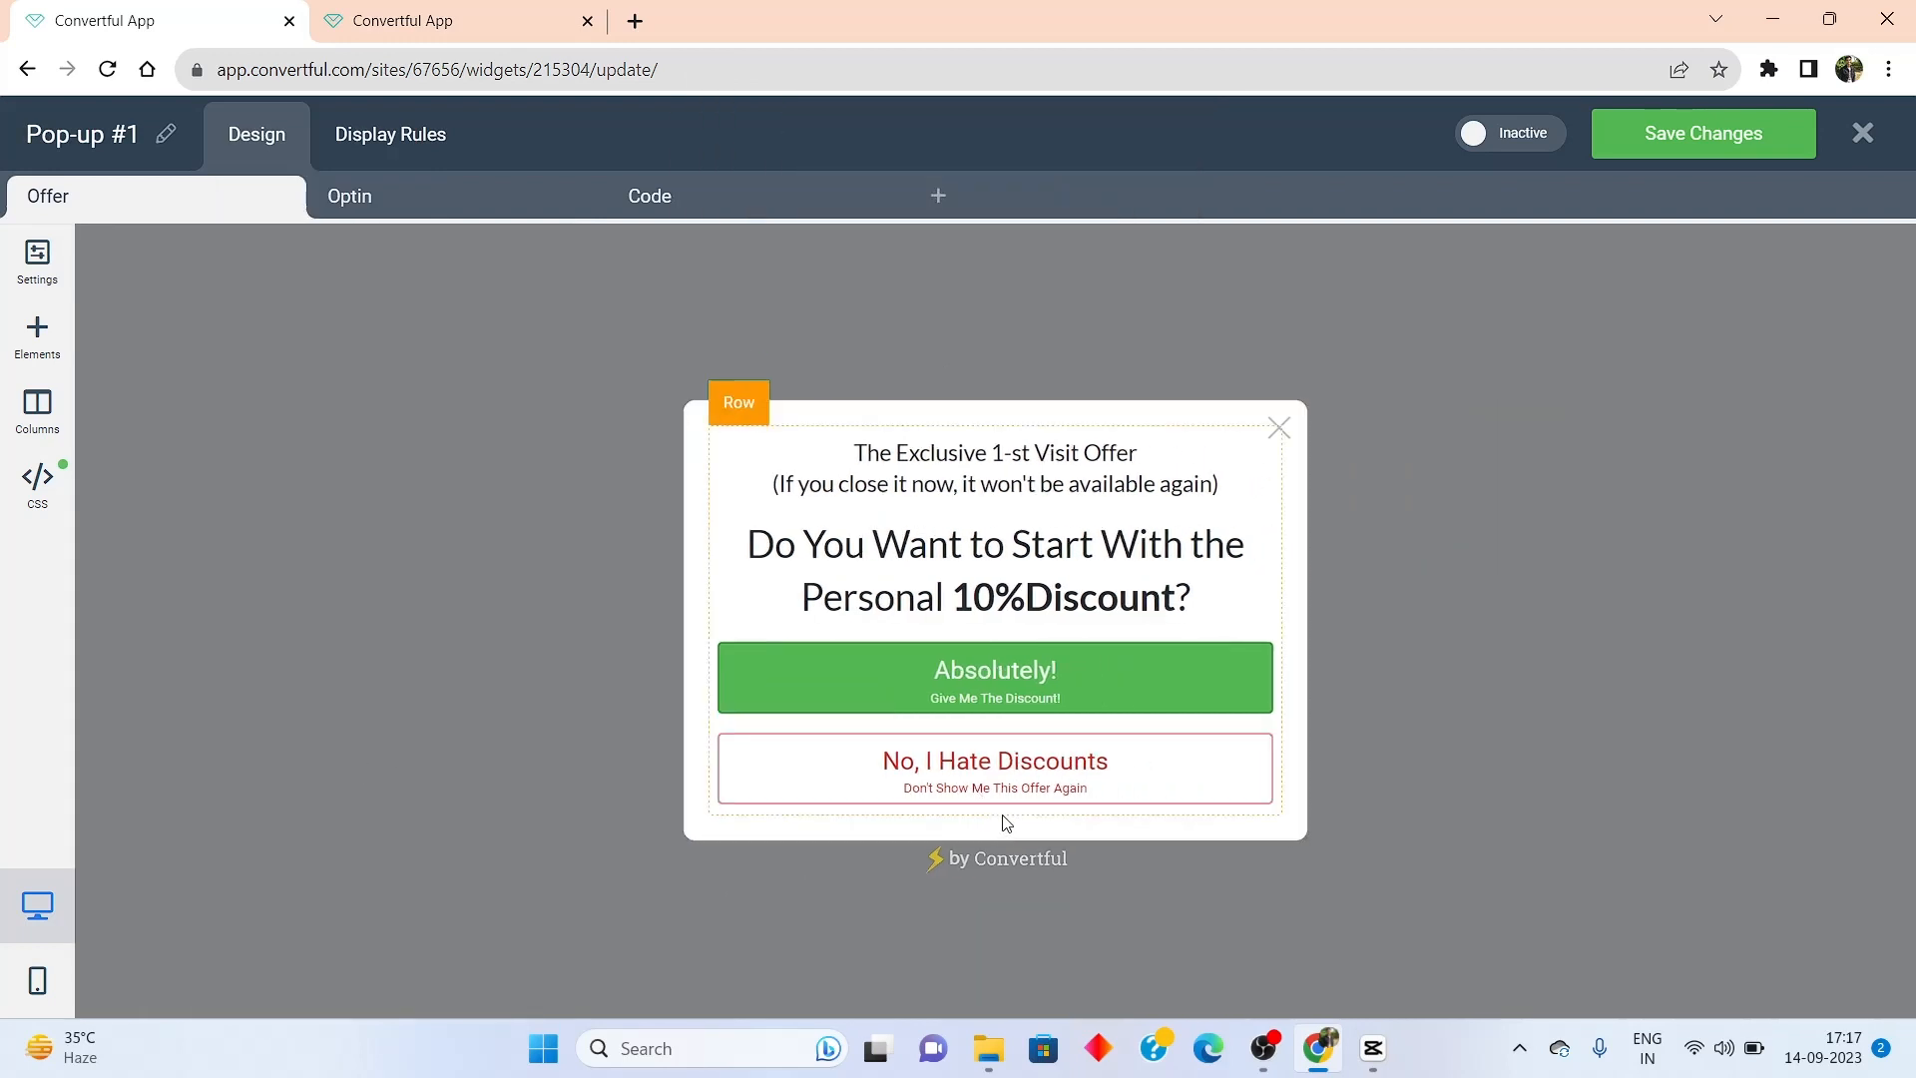
Examine the settings of the pop-up's introductory text and of its accept and decline buttons, and close them
{"action": "left_click", "coordinate": [999, 487]}
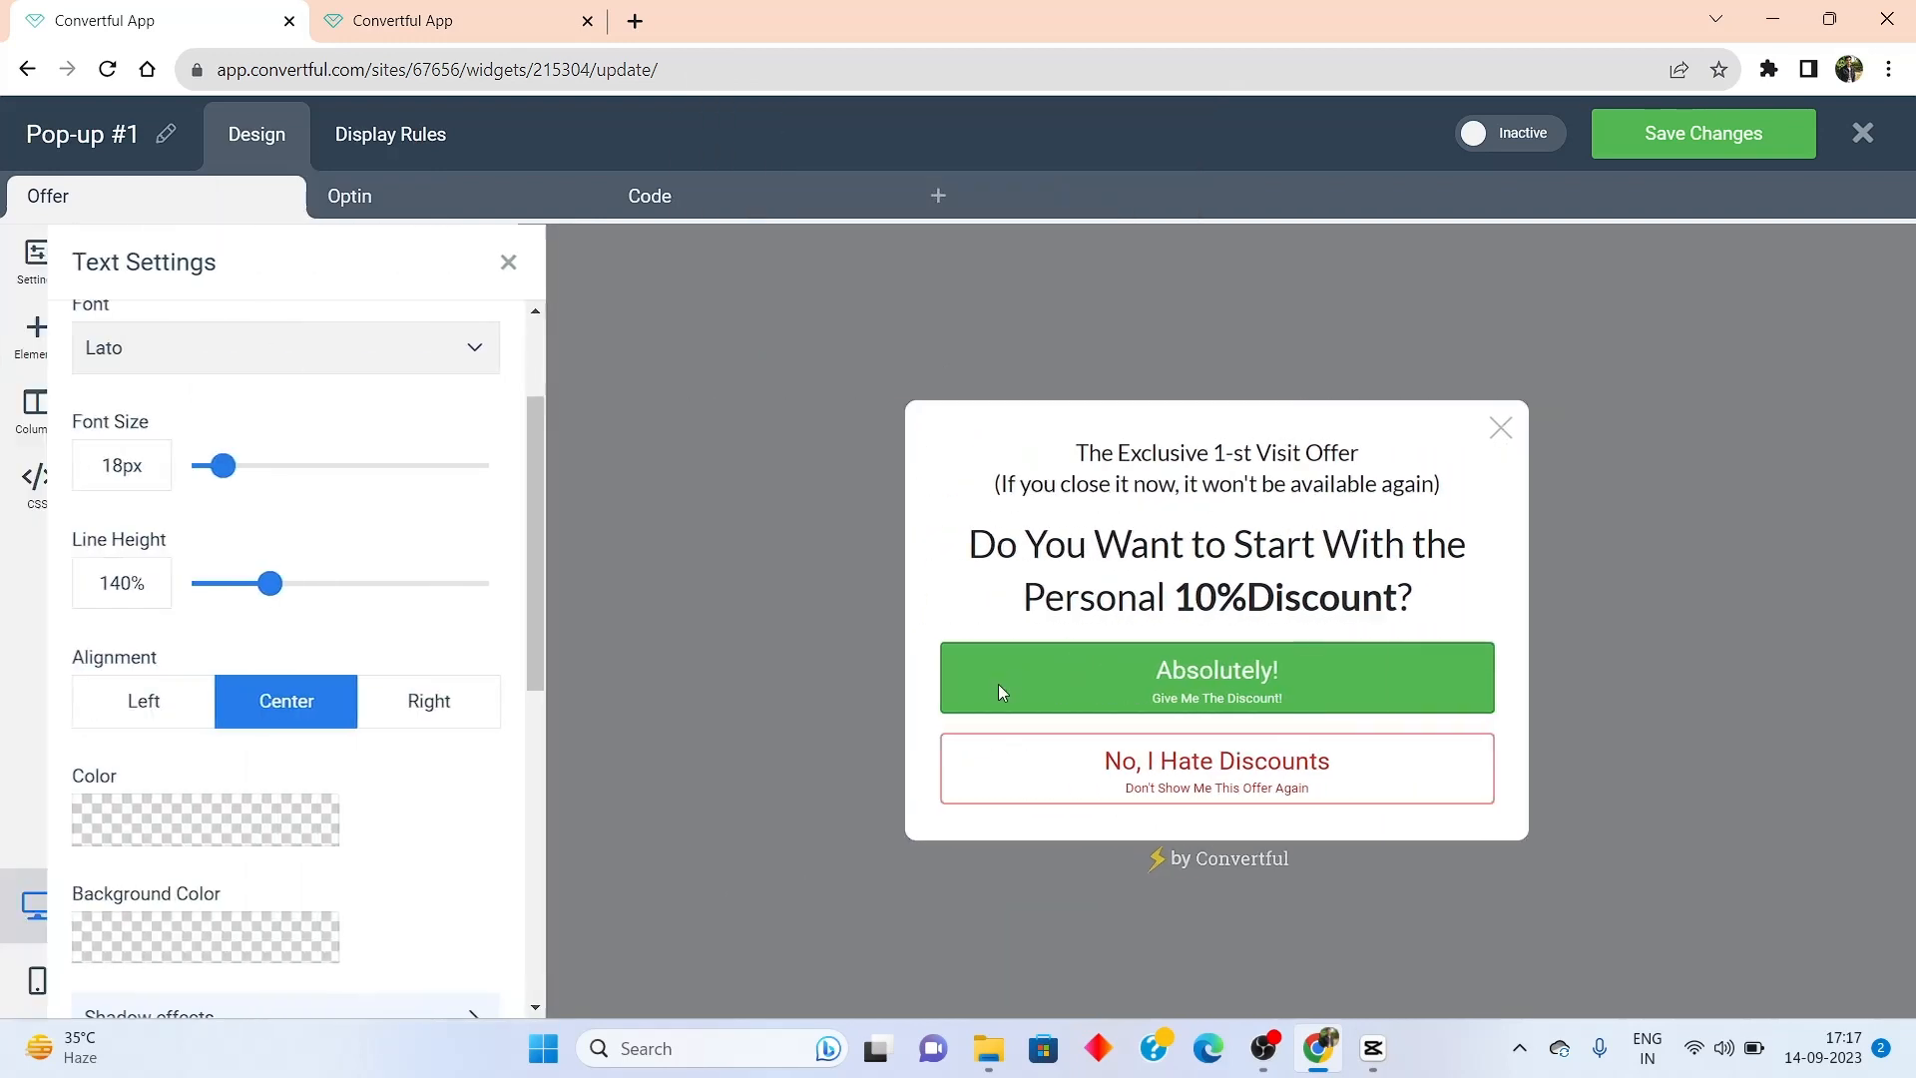
{"action": "left_click", "coordinate": [1196, 672]}
{"action": "left_click", "coordinate": [1026, 799]}
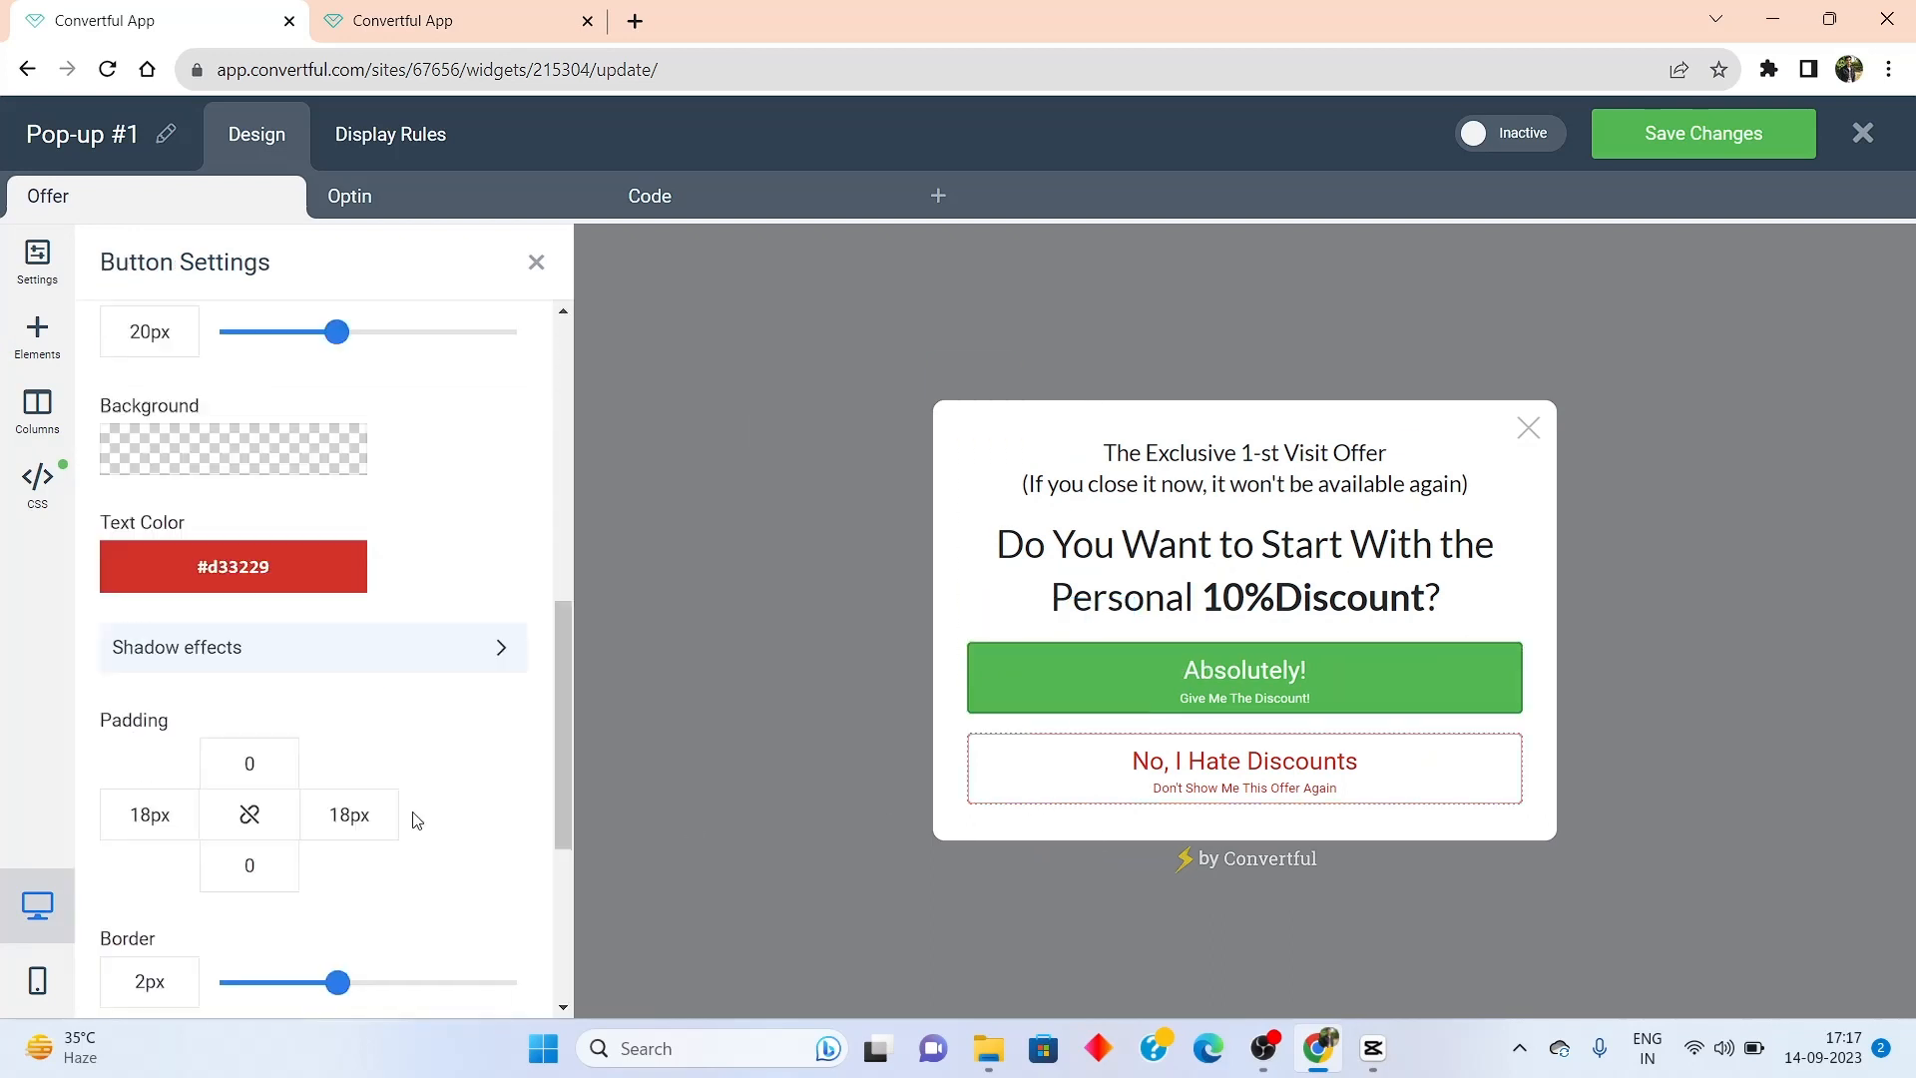
{"action": "scroll", "coordinate": [416, 820], "scroll_direction": "down", "scroll_amount": 3}
{"action": "scroll", "coordinate": [342, 834], "scroll_direction": "up", "scroll_amount": 5}
{"action": "left_click", "coordinate": [1518, 486]}
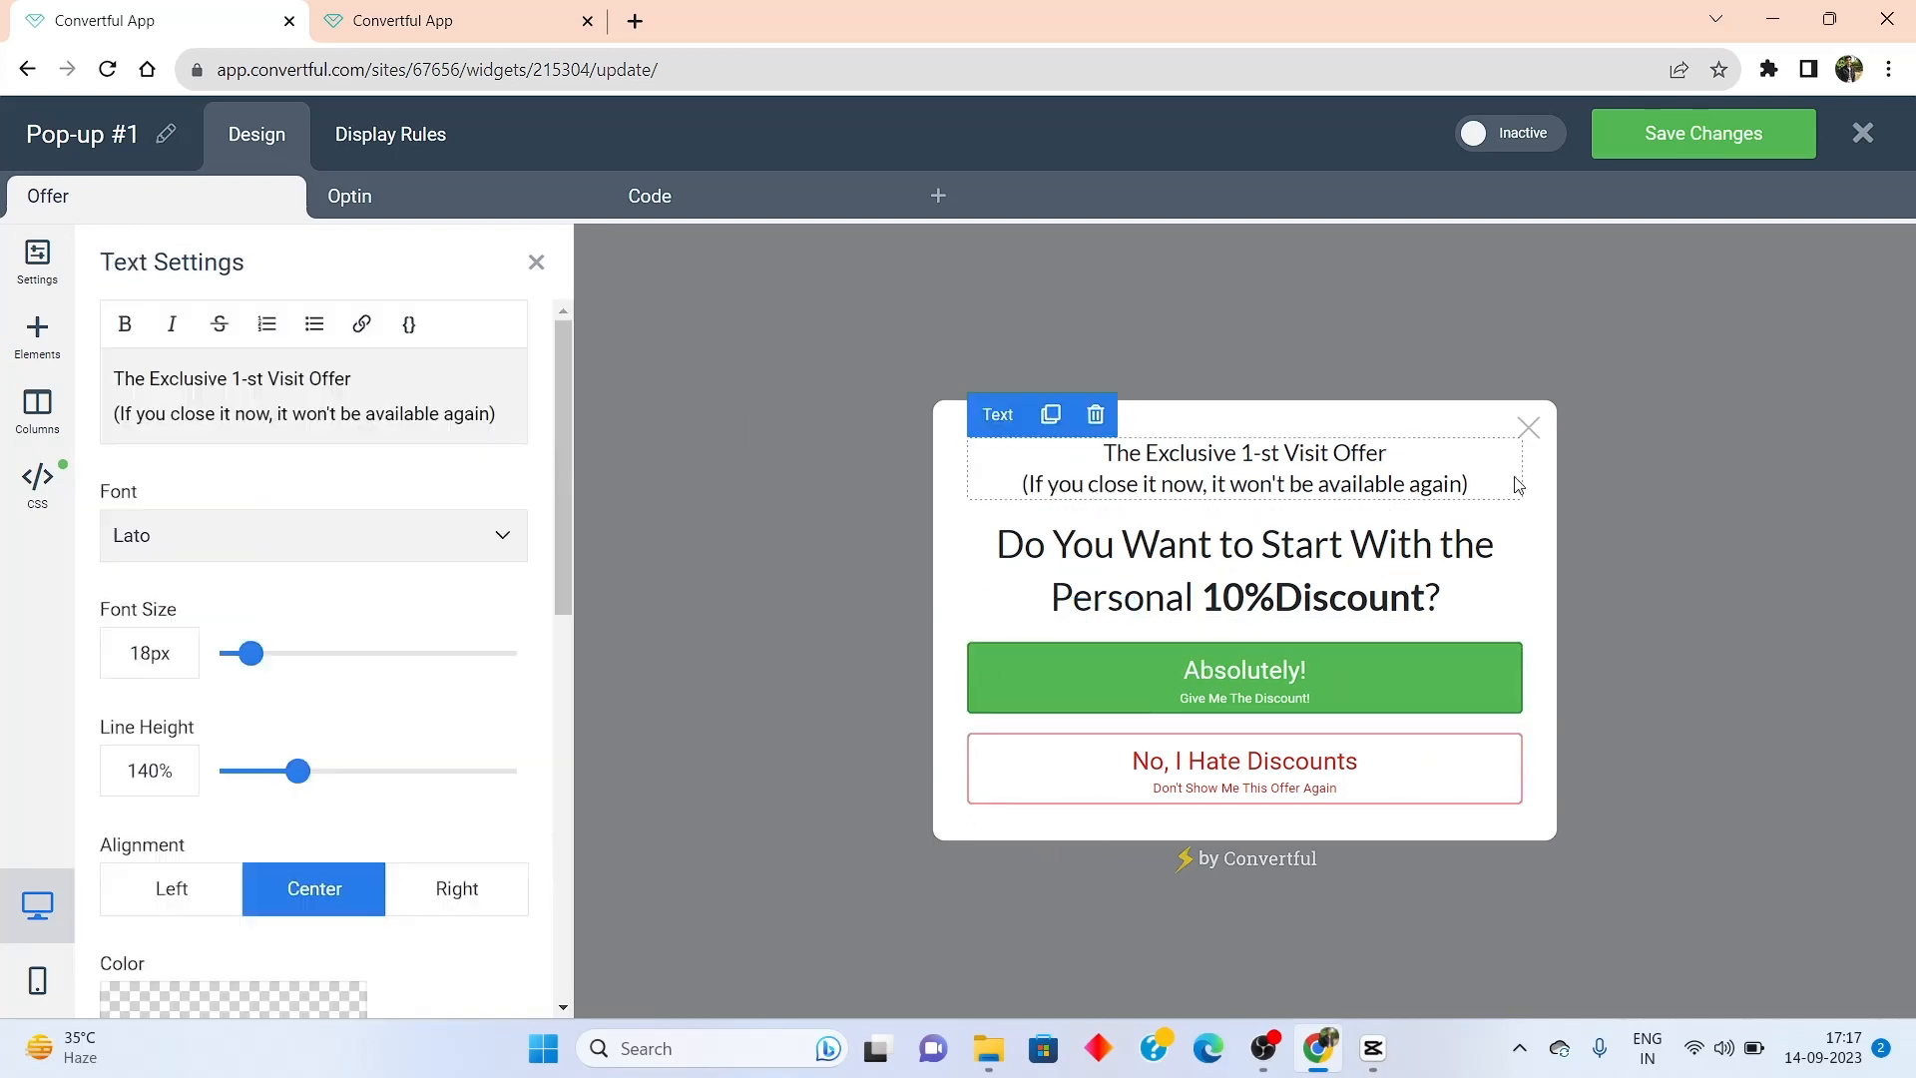
{"action": "left_click", "coordinate": [537, 262]}
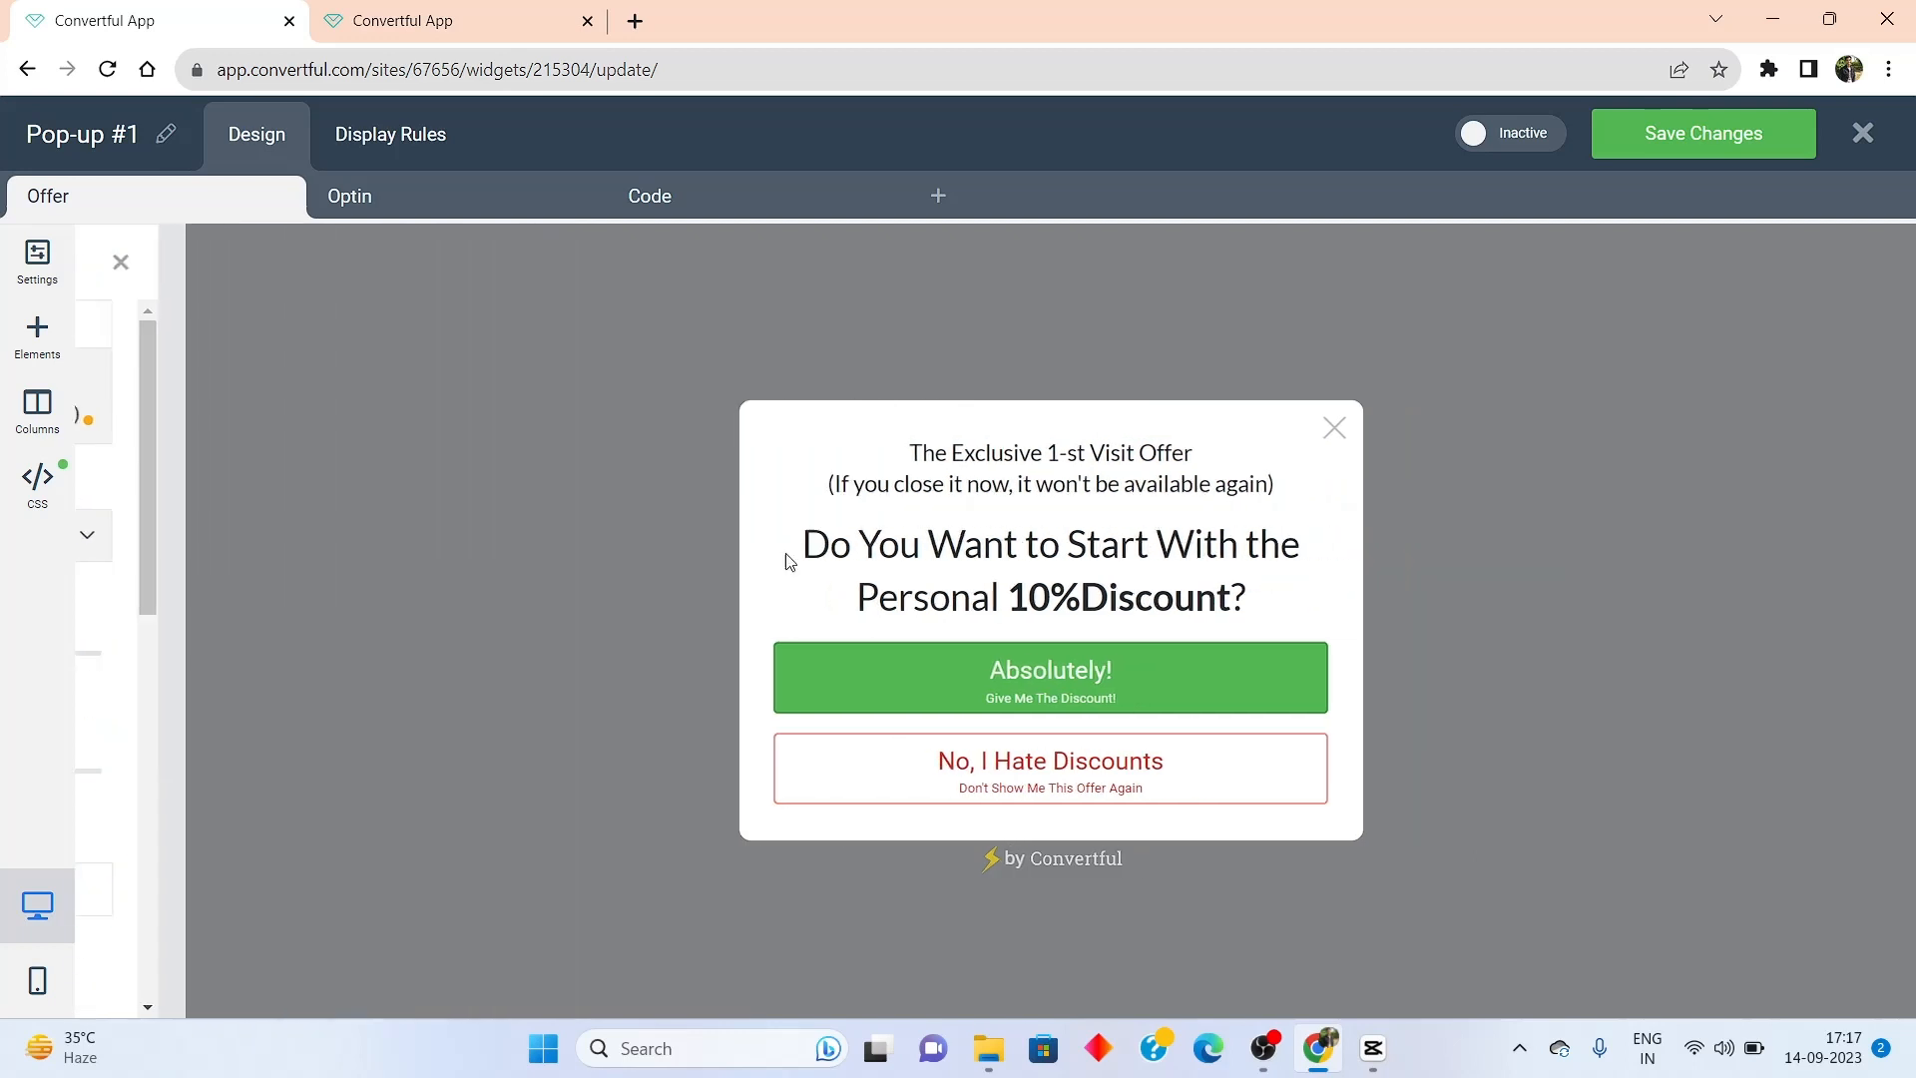
Try purple background colours on Row 1 of the pop-up's Offer screen and settle on white (#ffffff)
{"action": "left_click", "coordinate": [44, 426]}
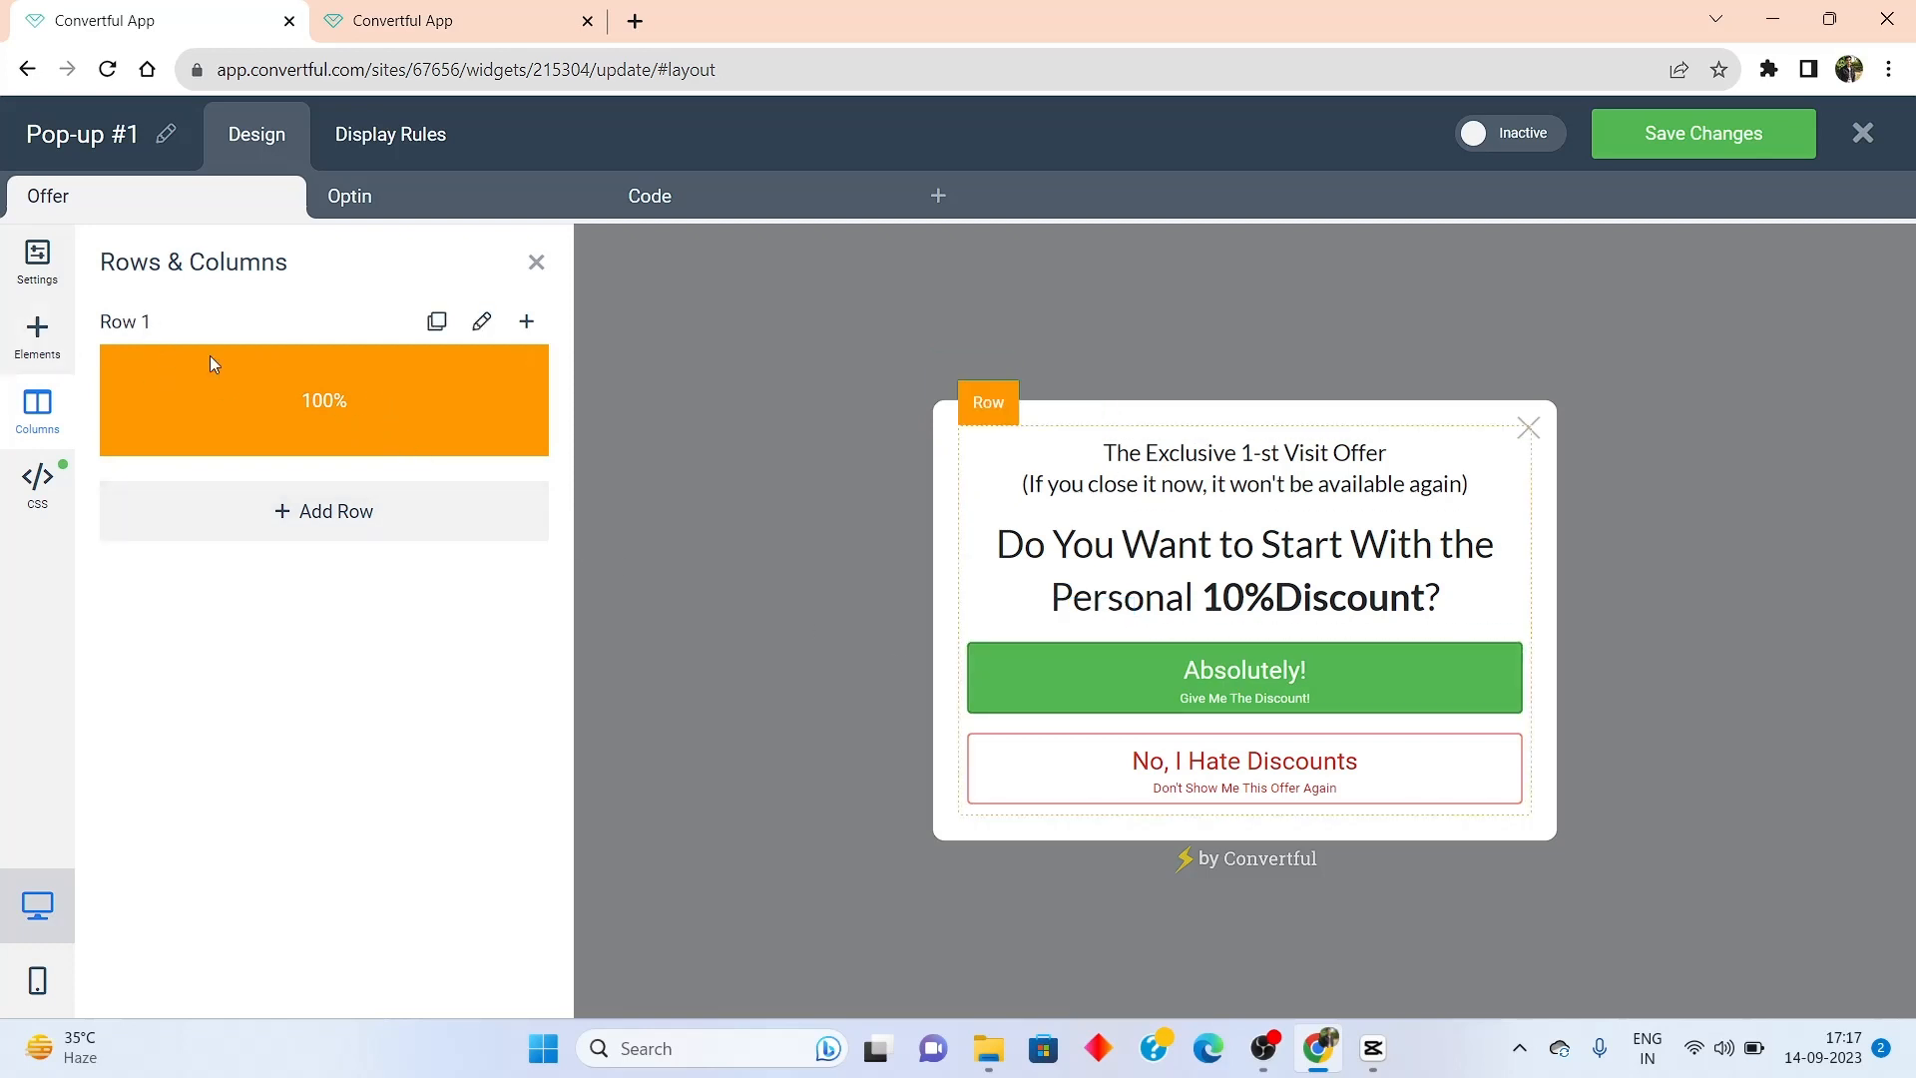
{"action": "left_click", "coordinate": [484, 321]}
{"action": "scroll", "coordinate": [283, 687], "scroll_direction": "down", "scroll_amount": 1}
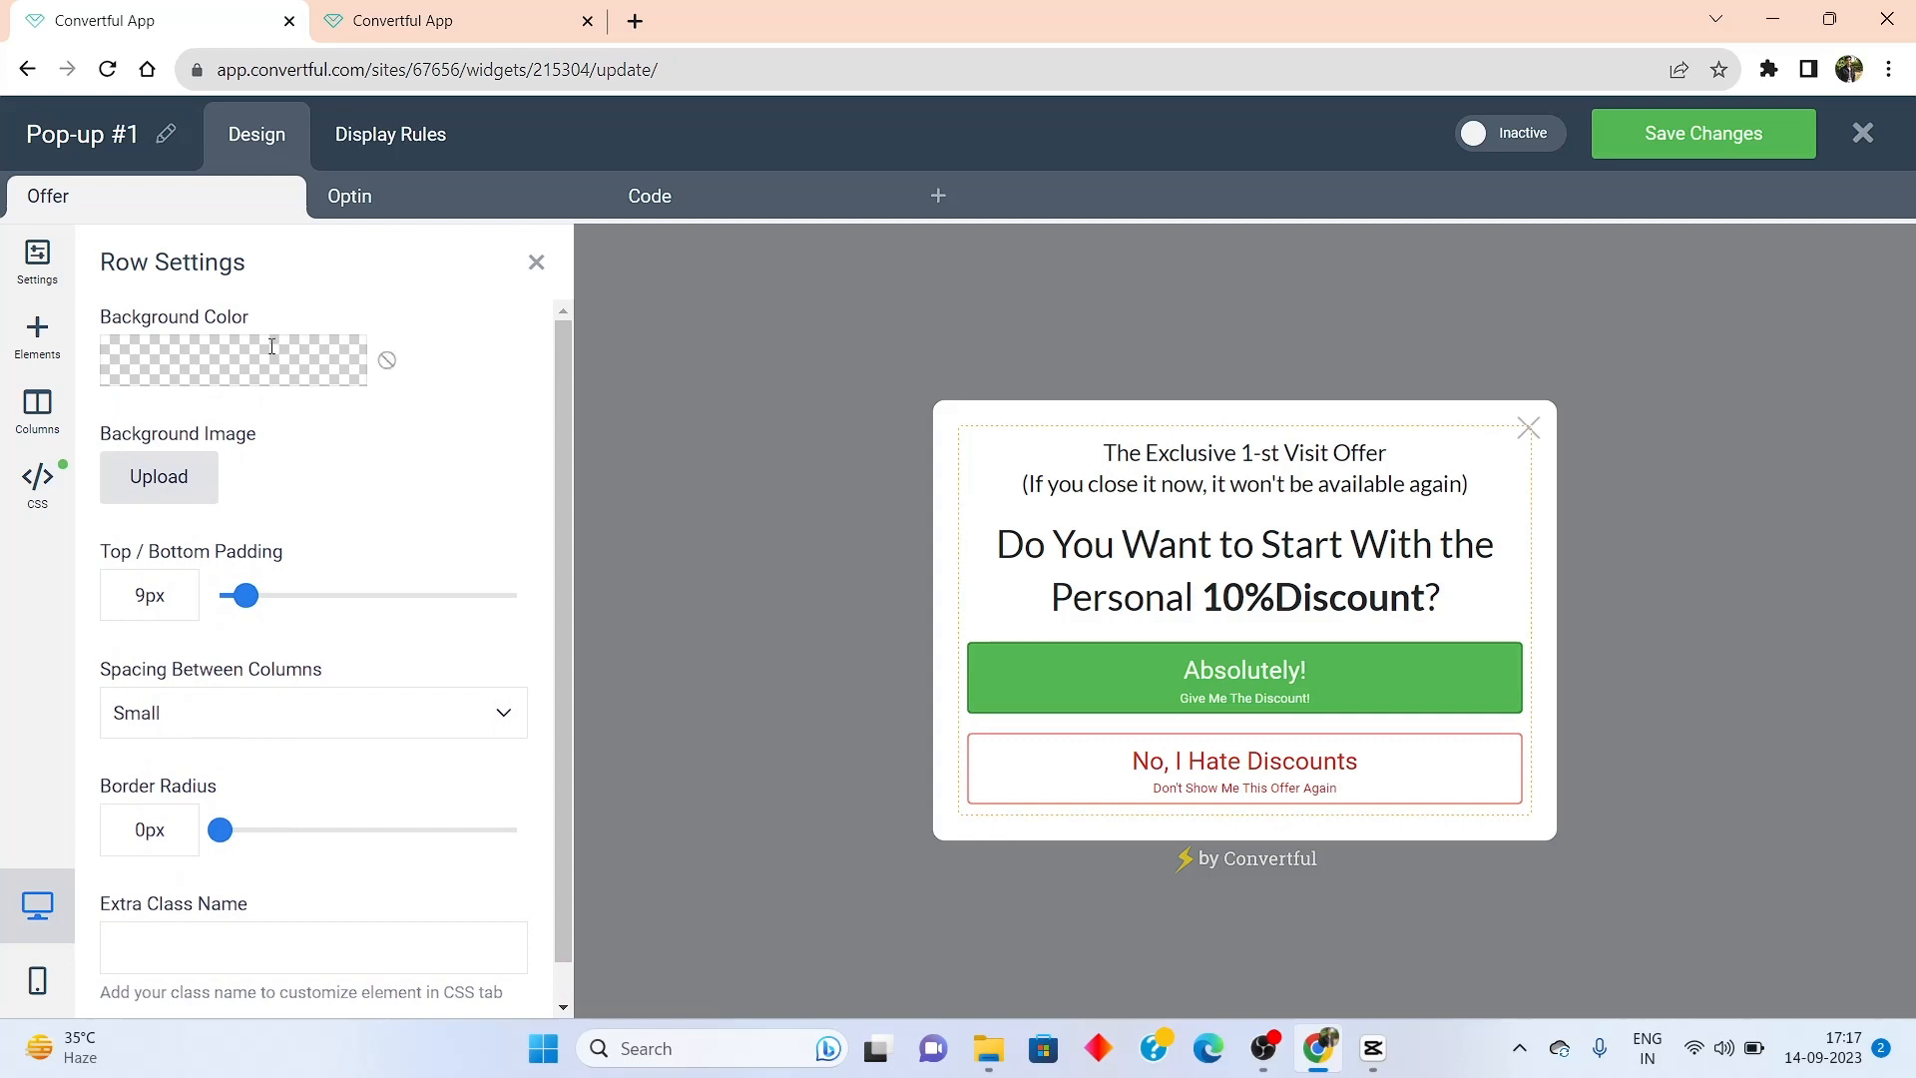
{"action": "left_click", "coordinate": [202, 349]}
{"action": "left_click", "coordinate": [204, 494]}
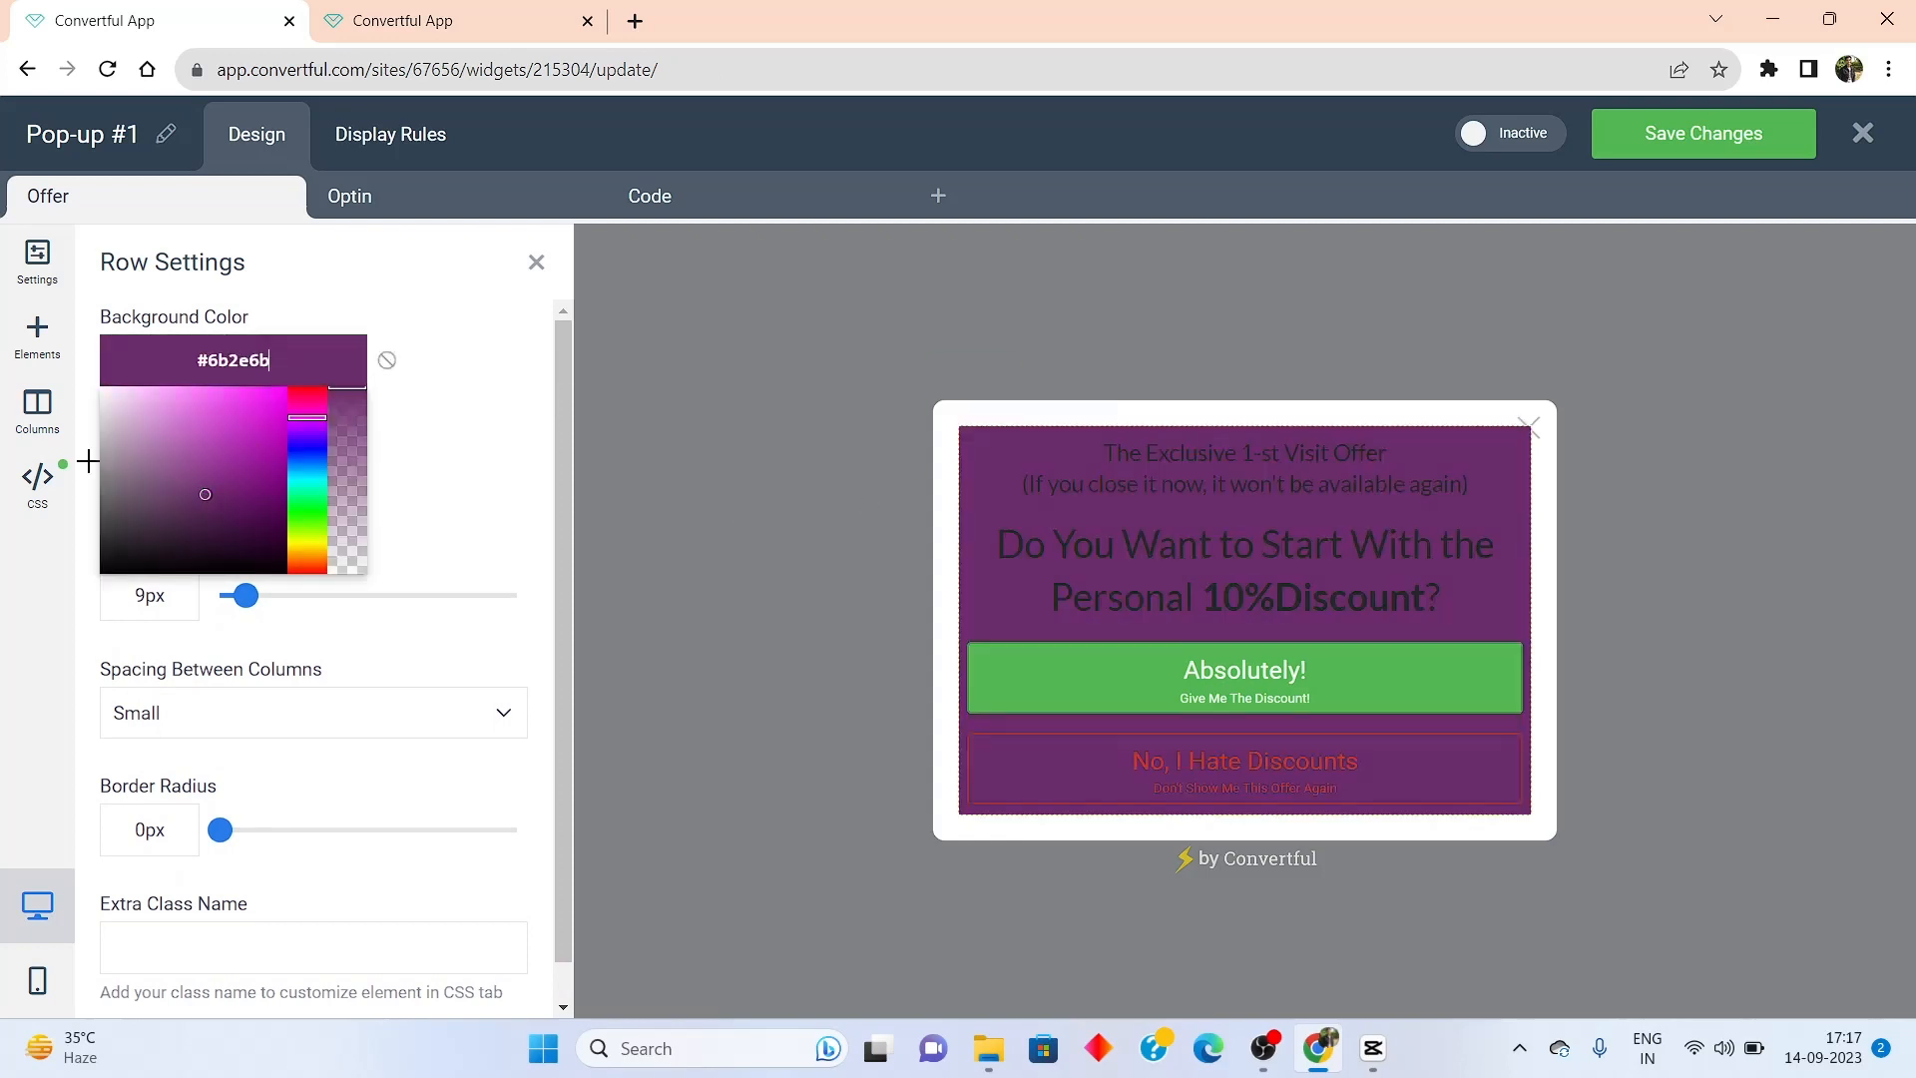
{"action": "mouse_move", "coordinate": [88, 461]}
{"action": "left_mouse_down"}
{"action": "mouse_move", "coordinate": [148, 410]}
{"action": "mouse_move", "coordinate": [167, 438]}
{"action": "left_mouse_up"}
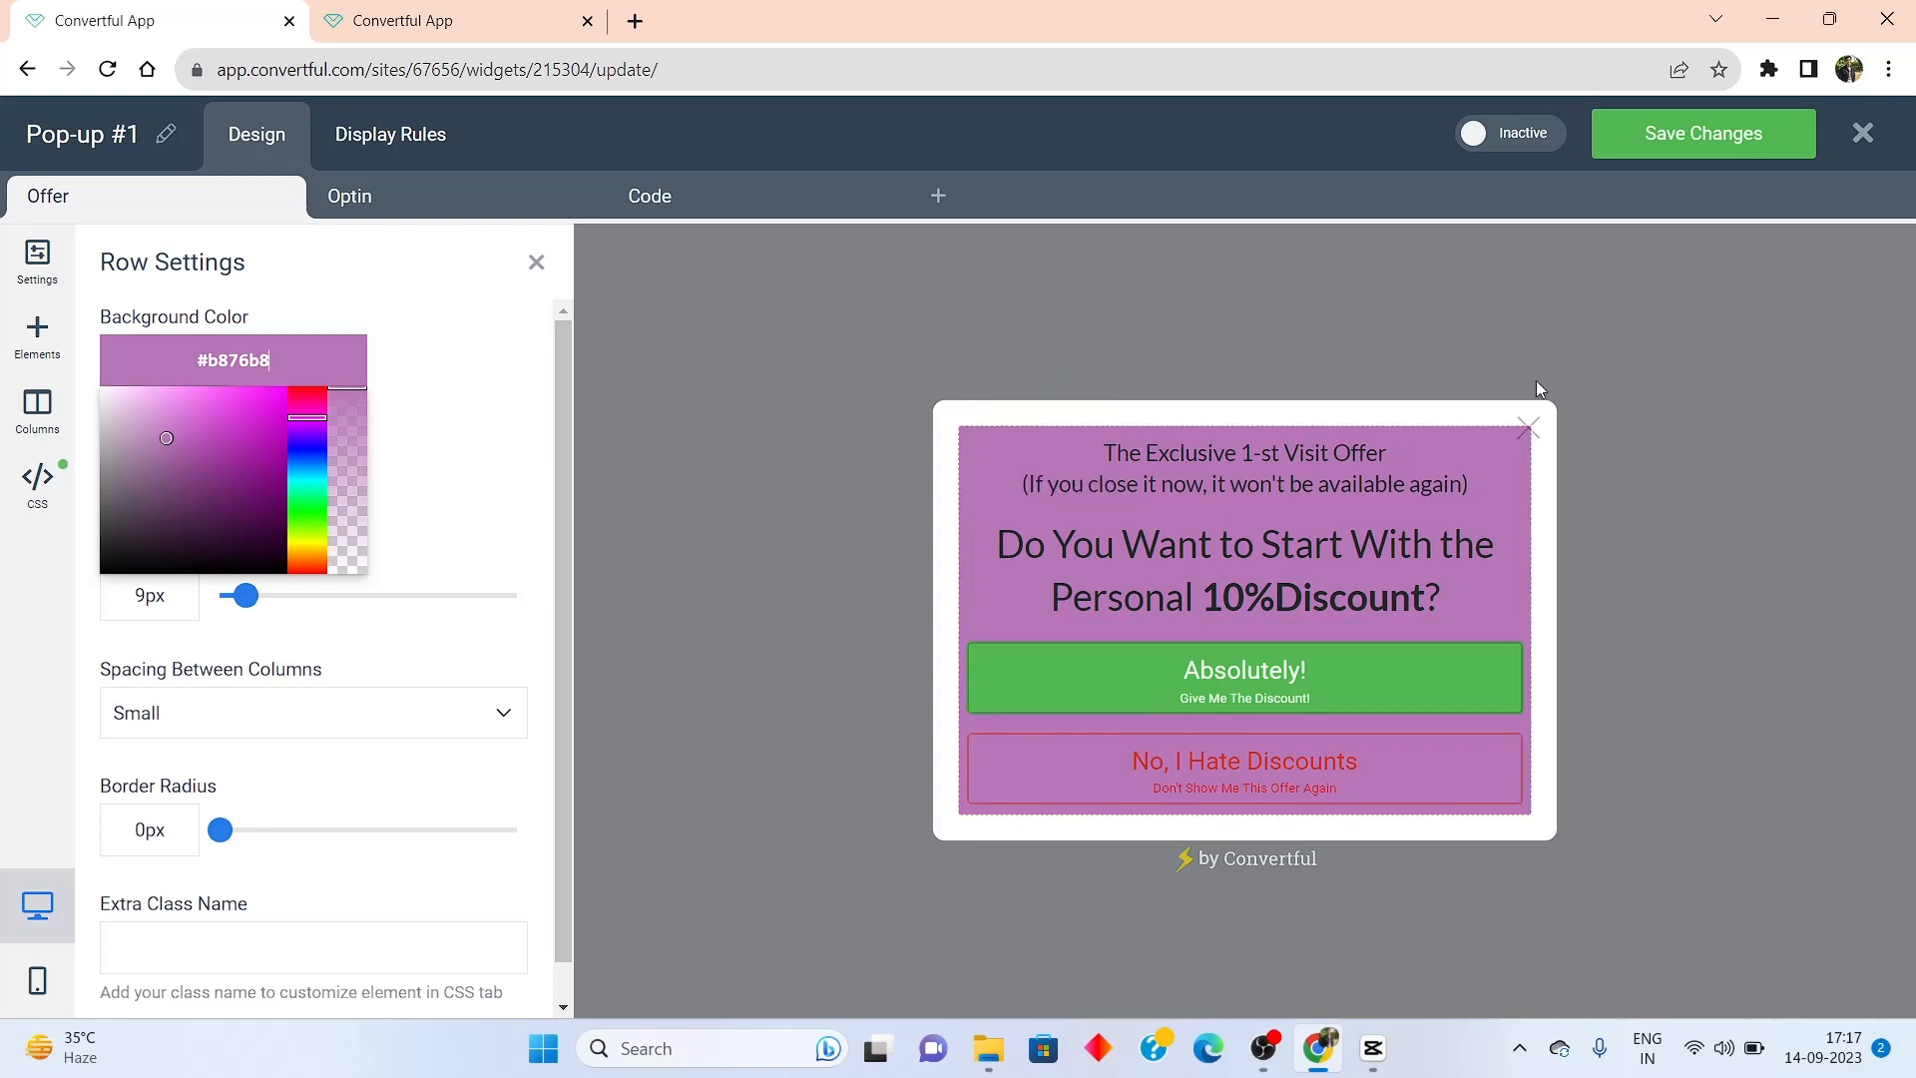
{"action": "left_click_drag", "start_coordinate": [141, 432], "coordinate": [55, 327]}
{"action": "left_click", "coordinate": [485, 537]}
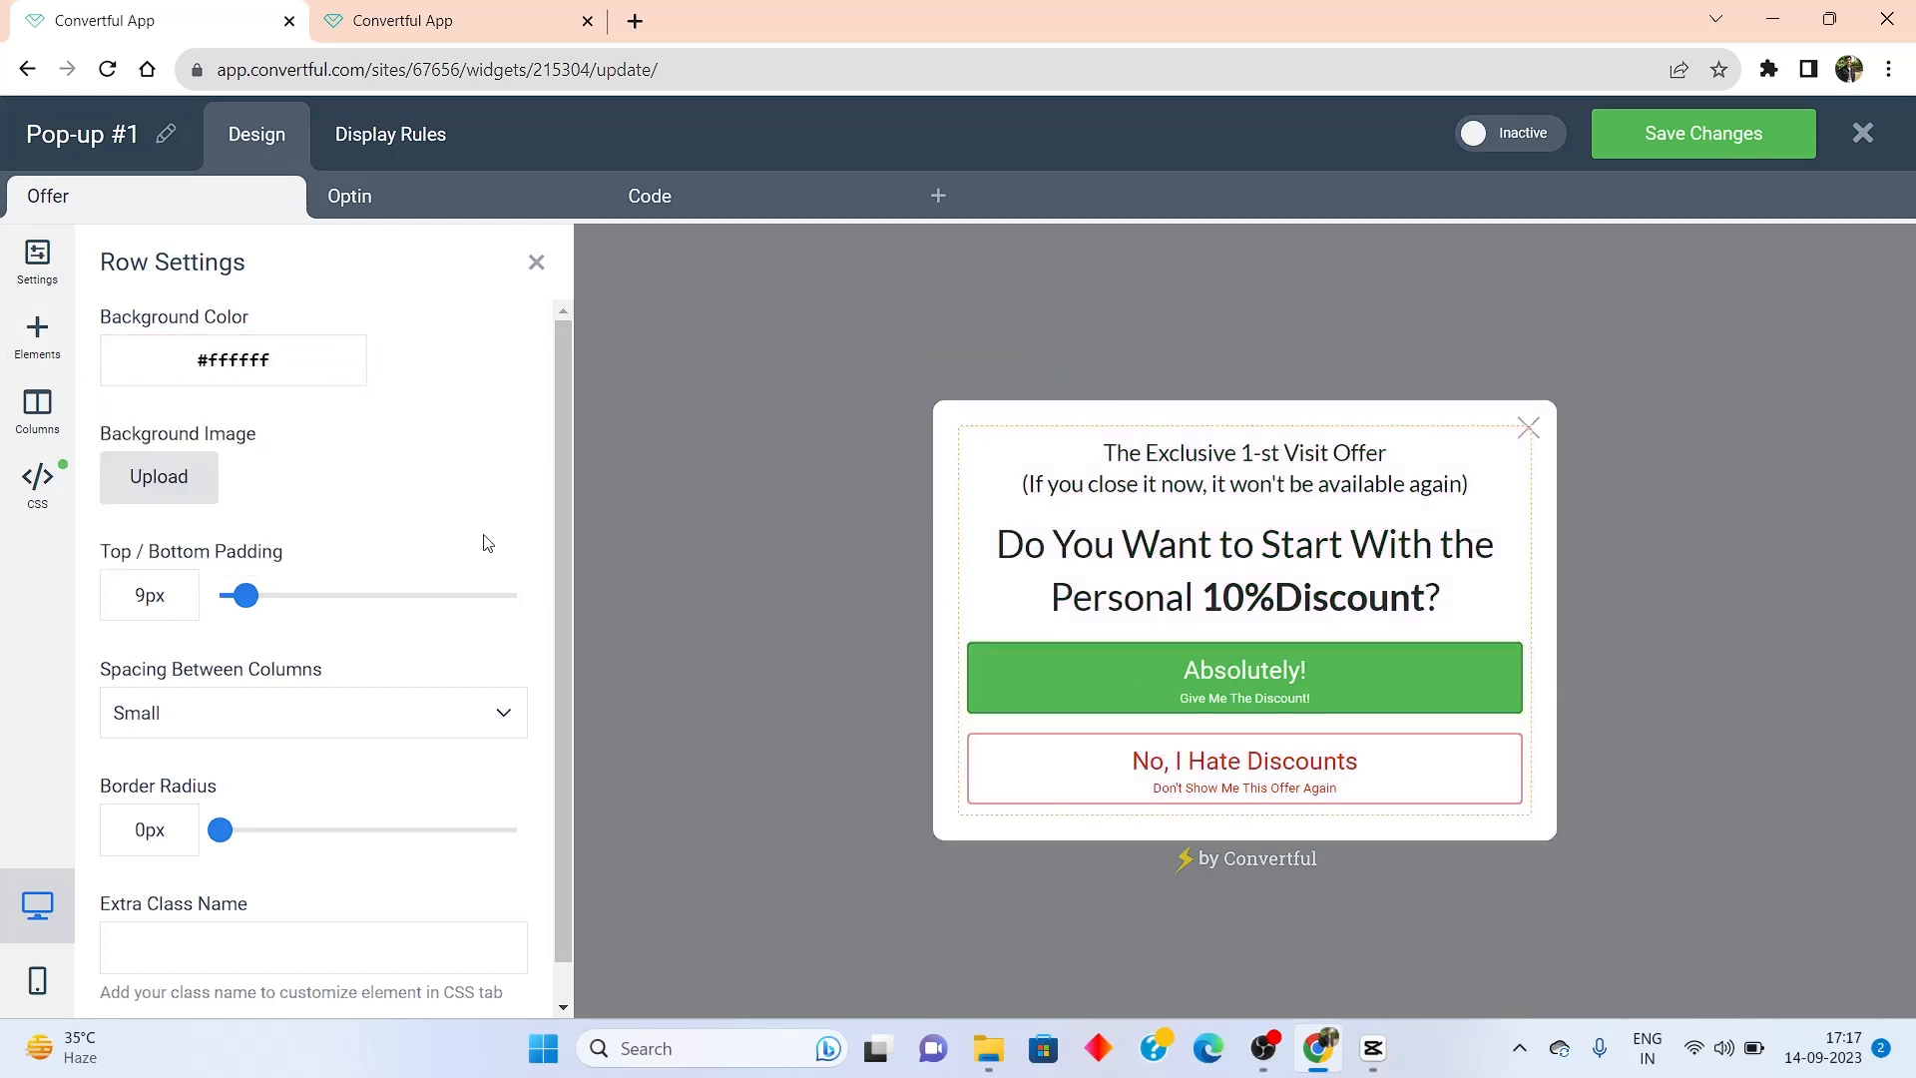
Set the row's top/bottom padding to 19px, look over its remaining settings and close them
{"action": "left_click_drag", "start_coordinate": [244, 595], "coordinate": [279, 636]}
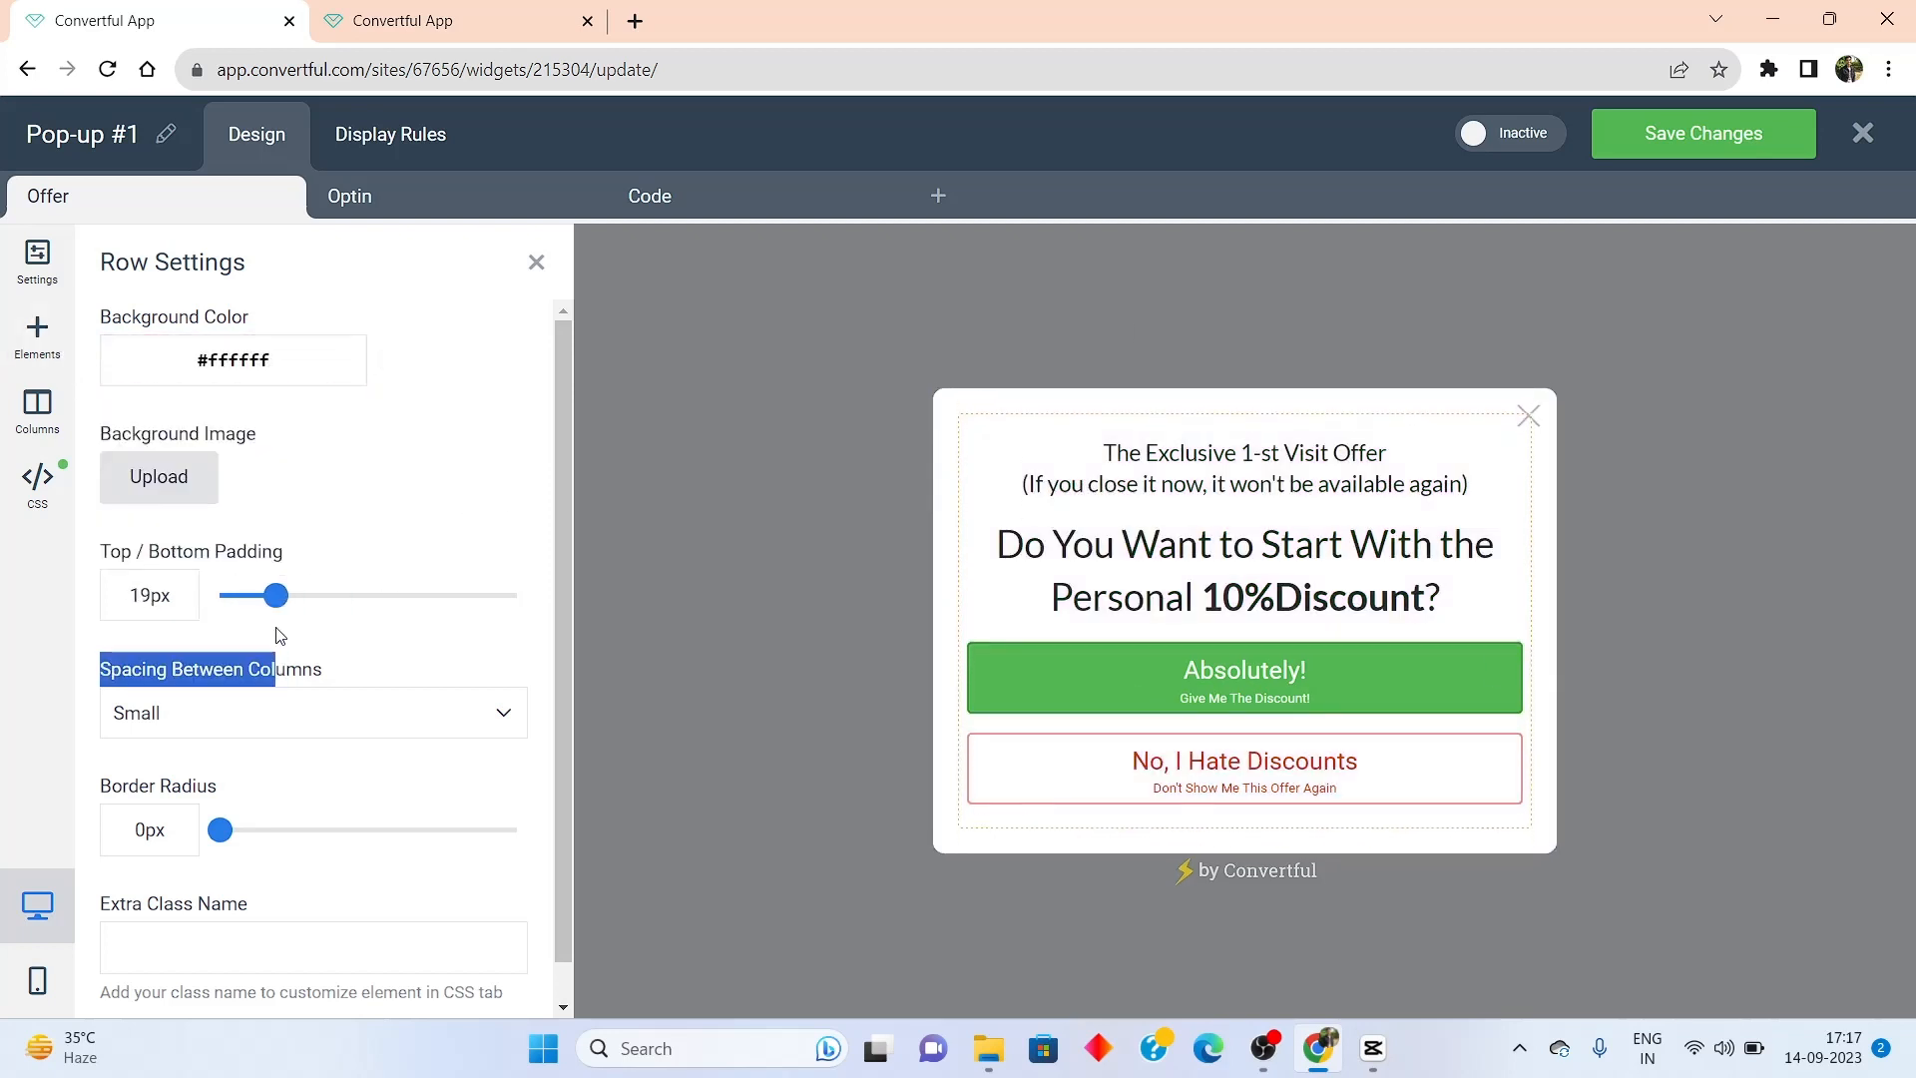
{"action": "left_click", "coordinate": [387, 628]}
{"action": "scroll", "coordinate": [395, 721], "scroll_direction": "down", "scroll_amount": 2}
{"action": "scroll", "coordinate": [380, 779], "scroll_direction": "up", "scroll_amount": 2}
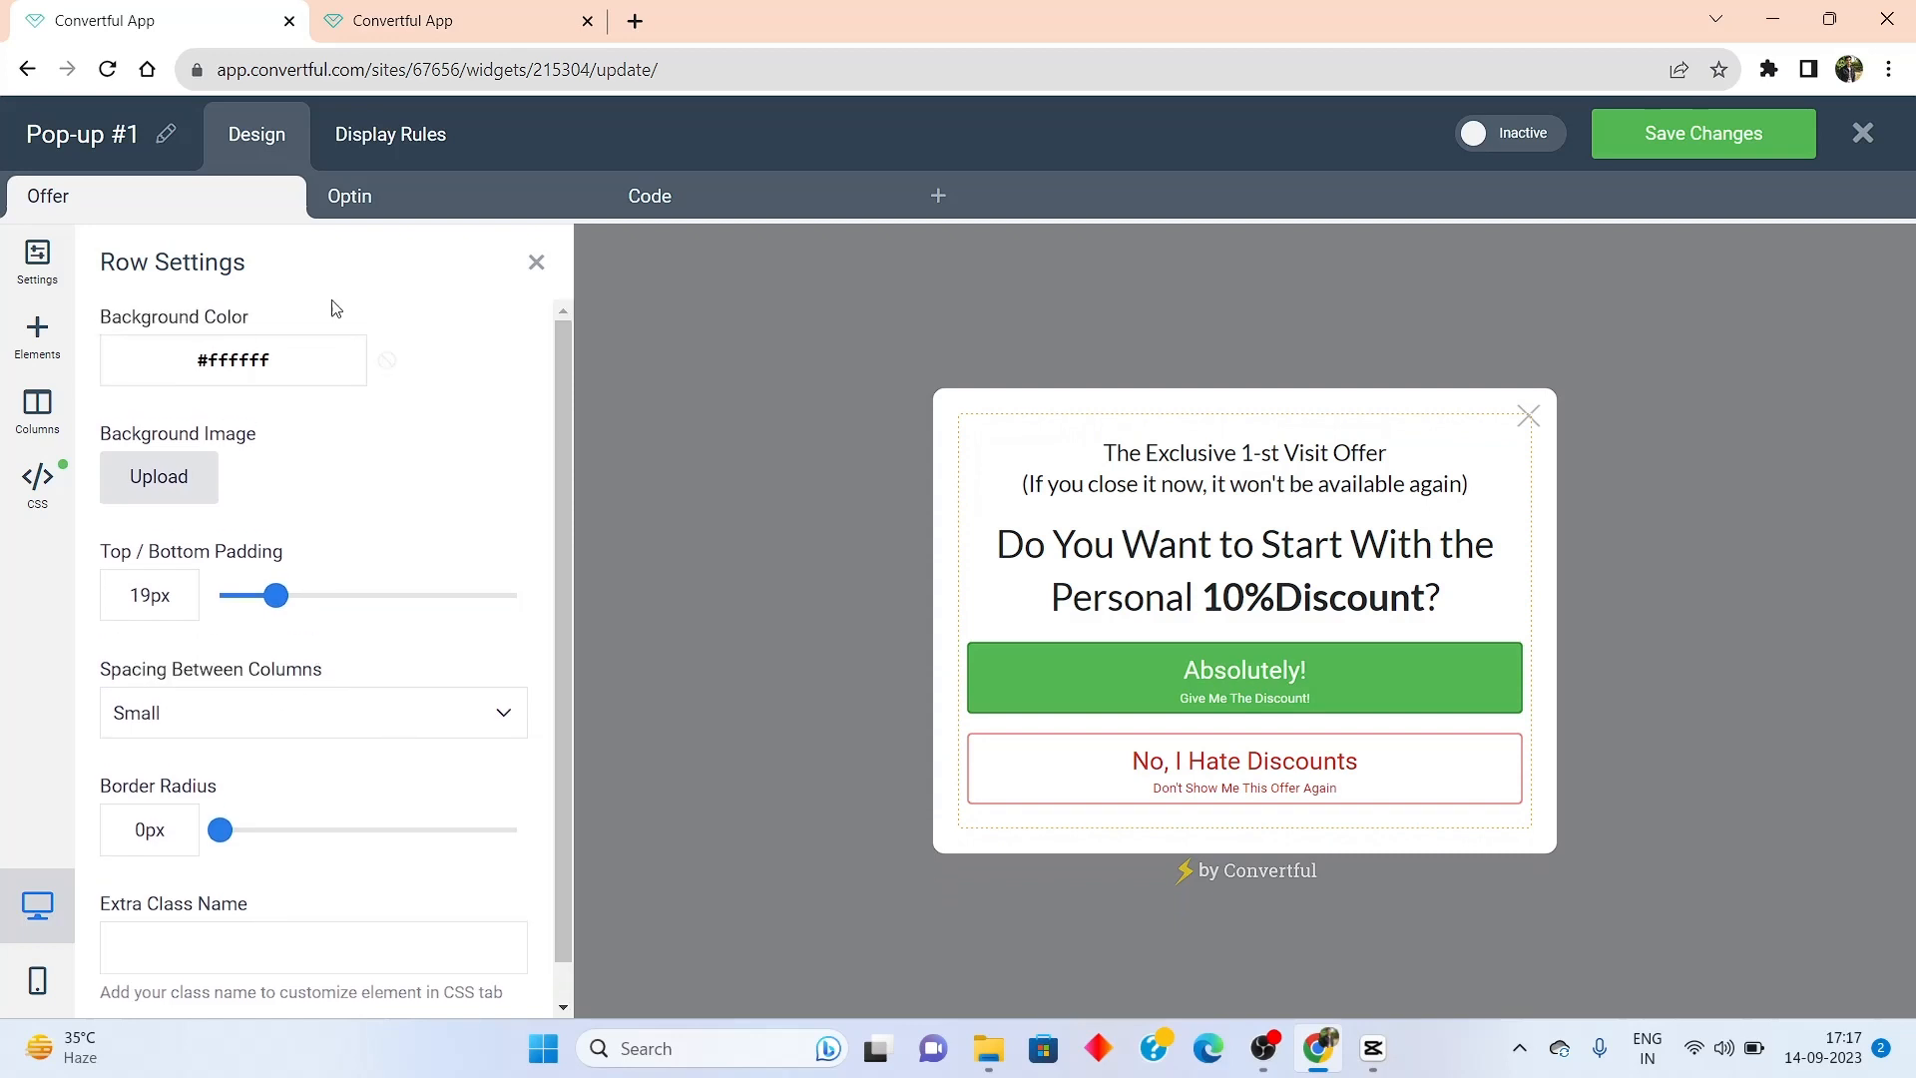
{"action": "left_click", "coordinate": [536, 262]}
Add a second row to the pop-up, view its column settings and delete the row again
{"action": "left_click", "coordinate": [24, 419]}
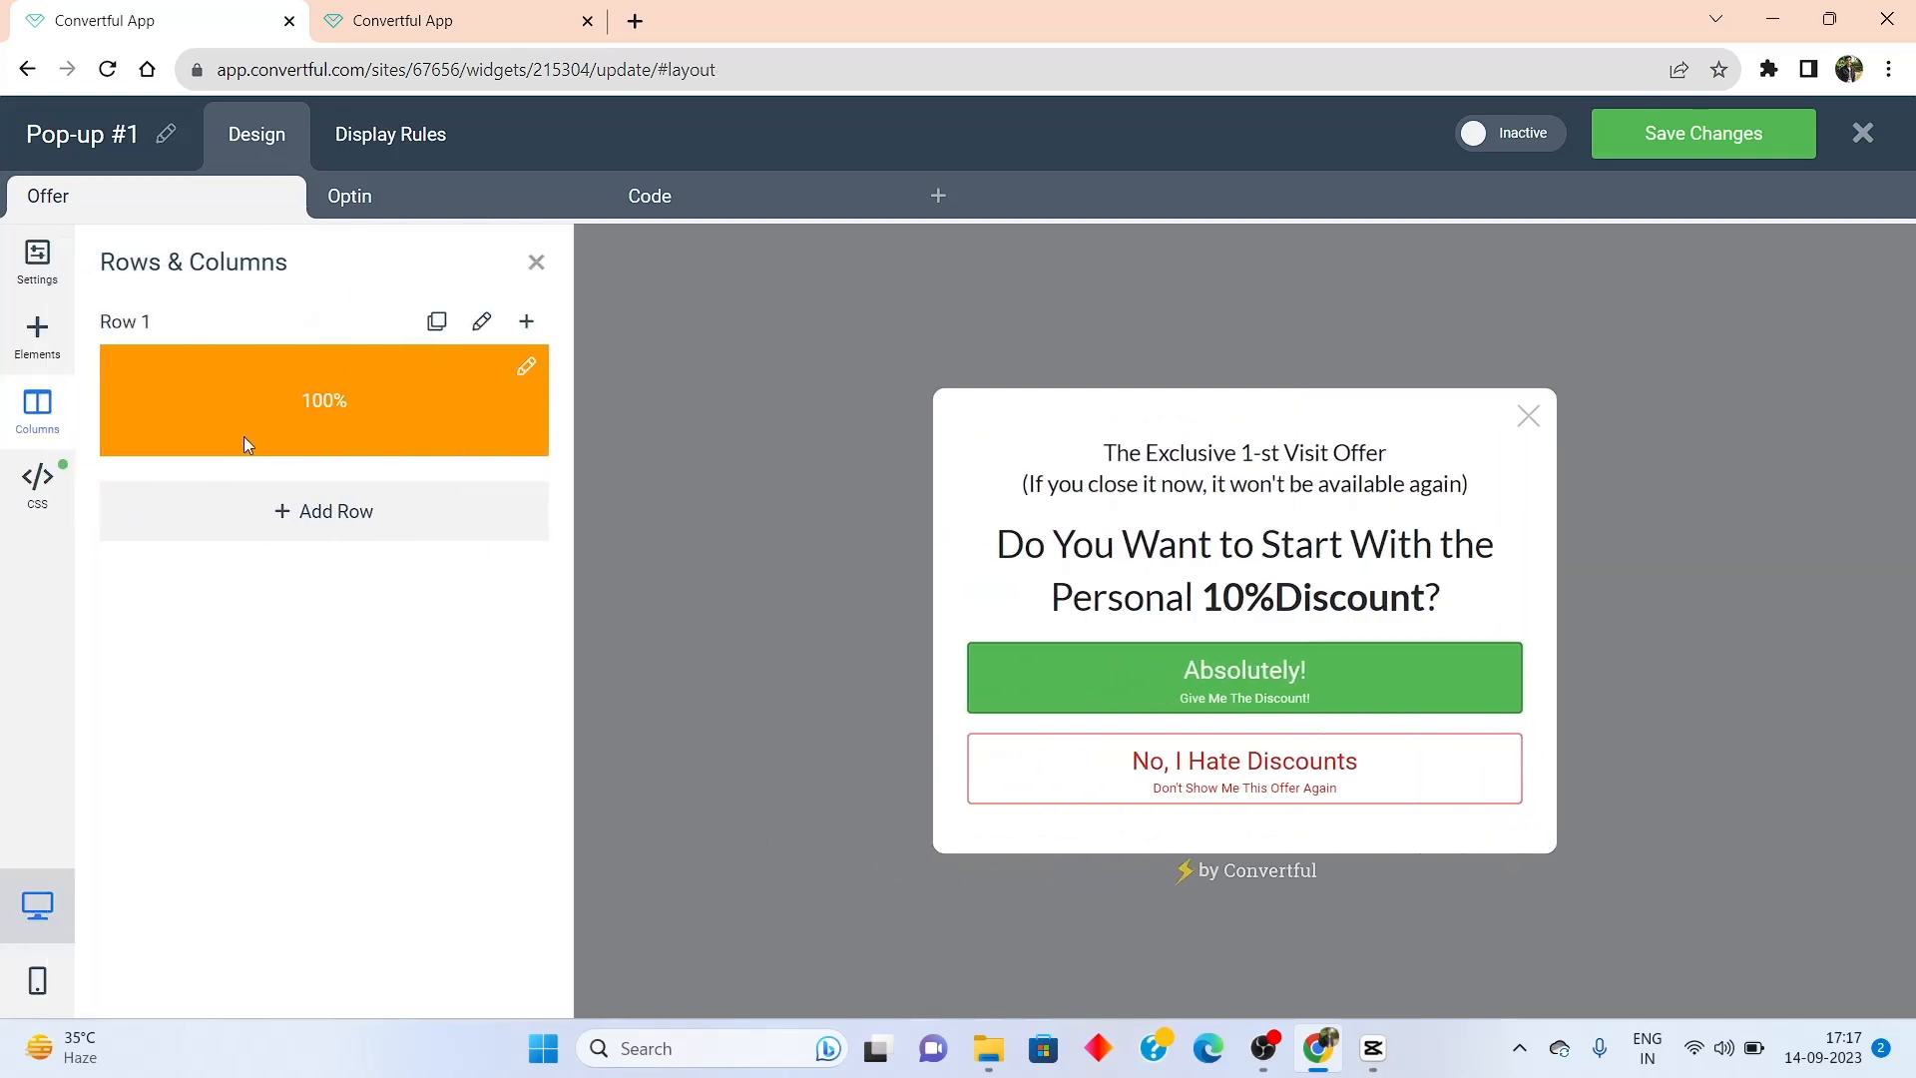
{"action": "left_click", "coordinate": [289, 530]}
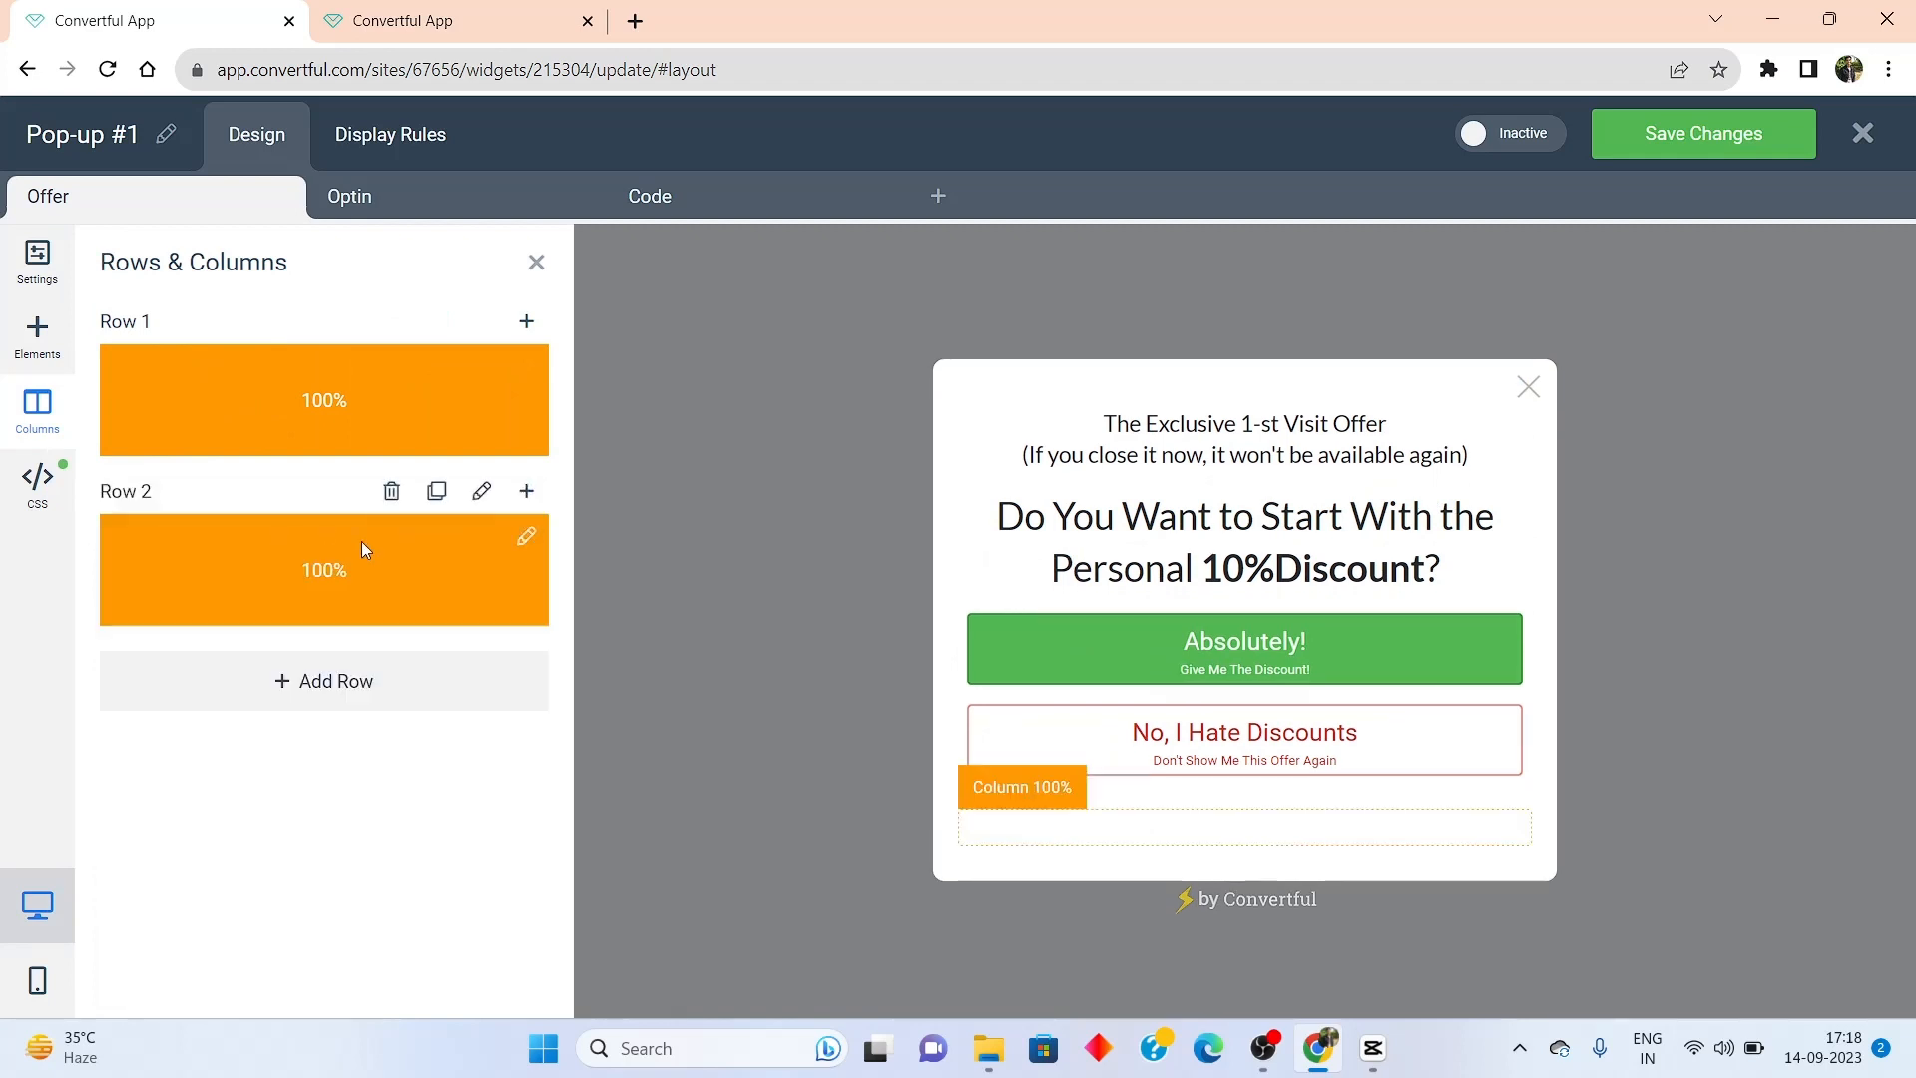
{"action": "left_click", "coordinate": [1238, 836]}
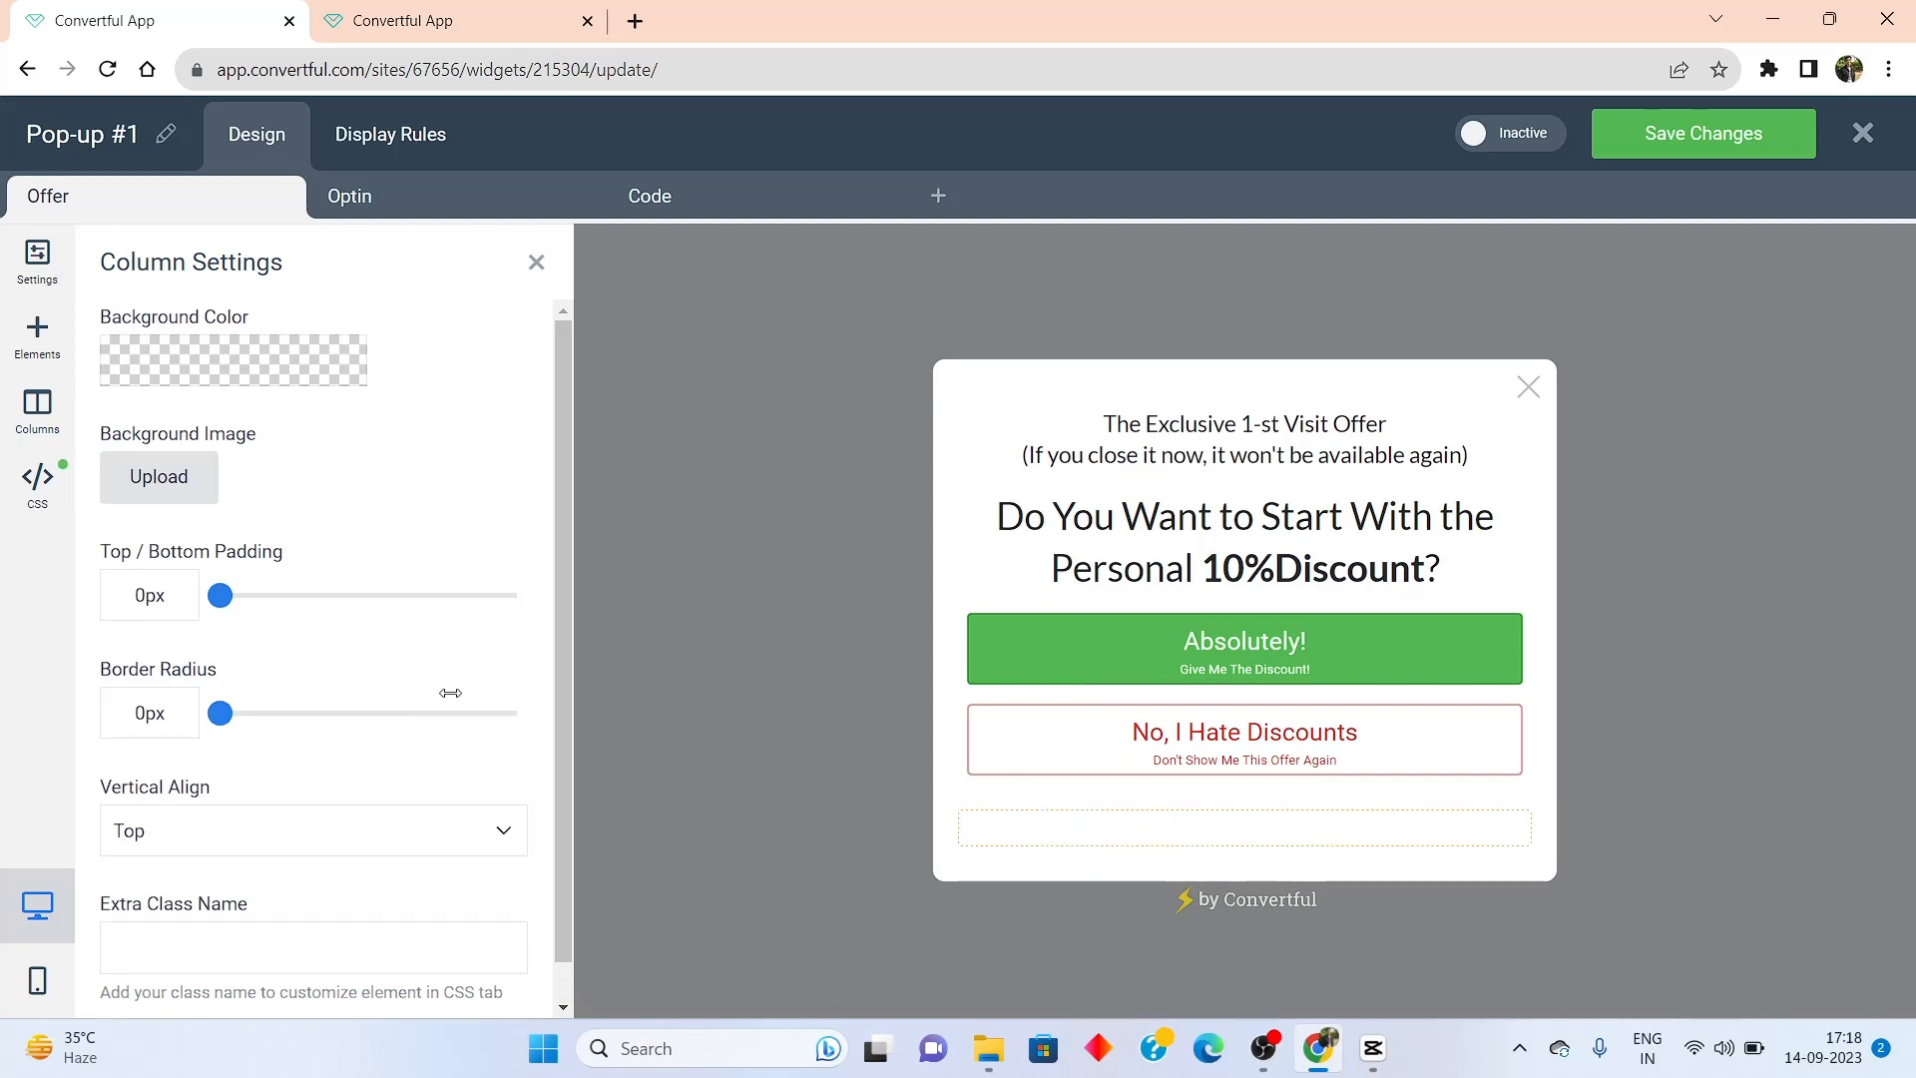
{"action": "left_click", "coordinate": [36, 407]}
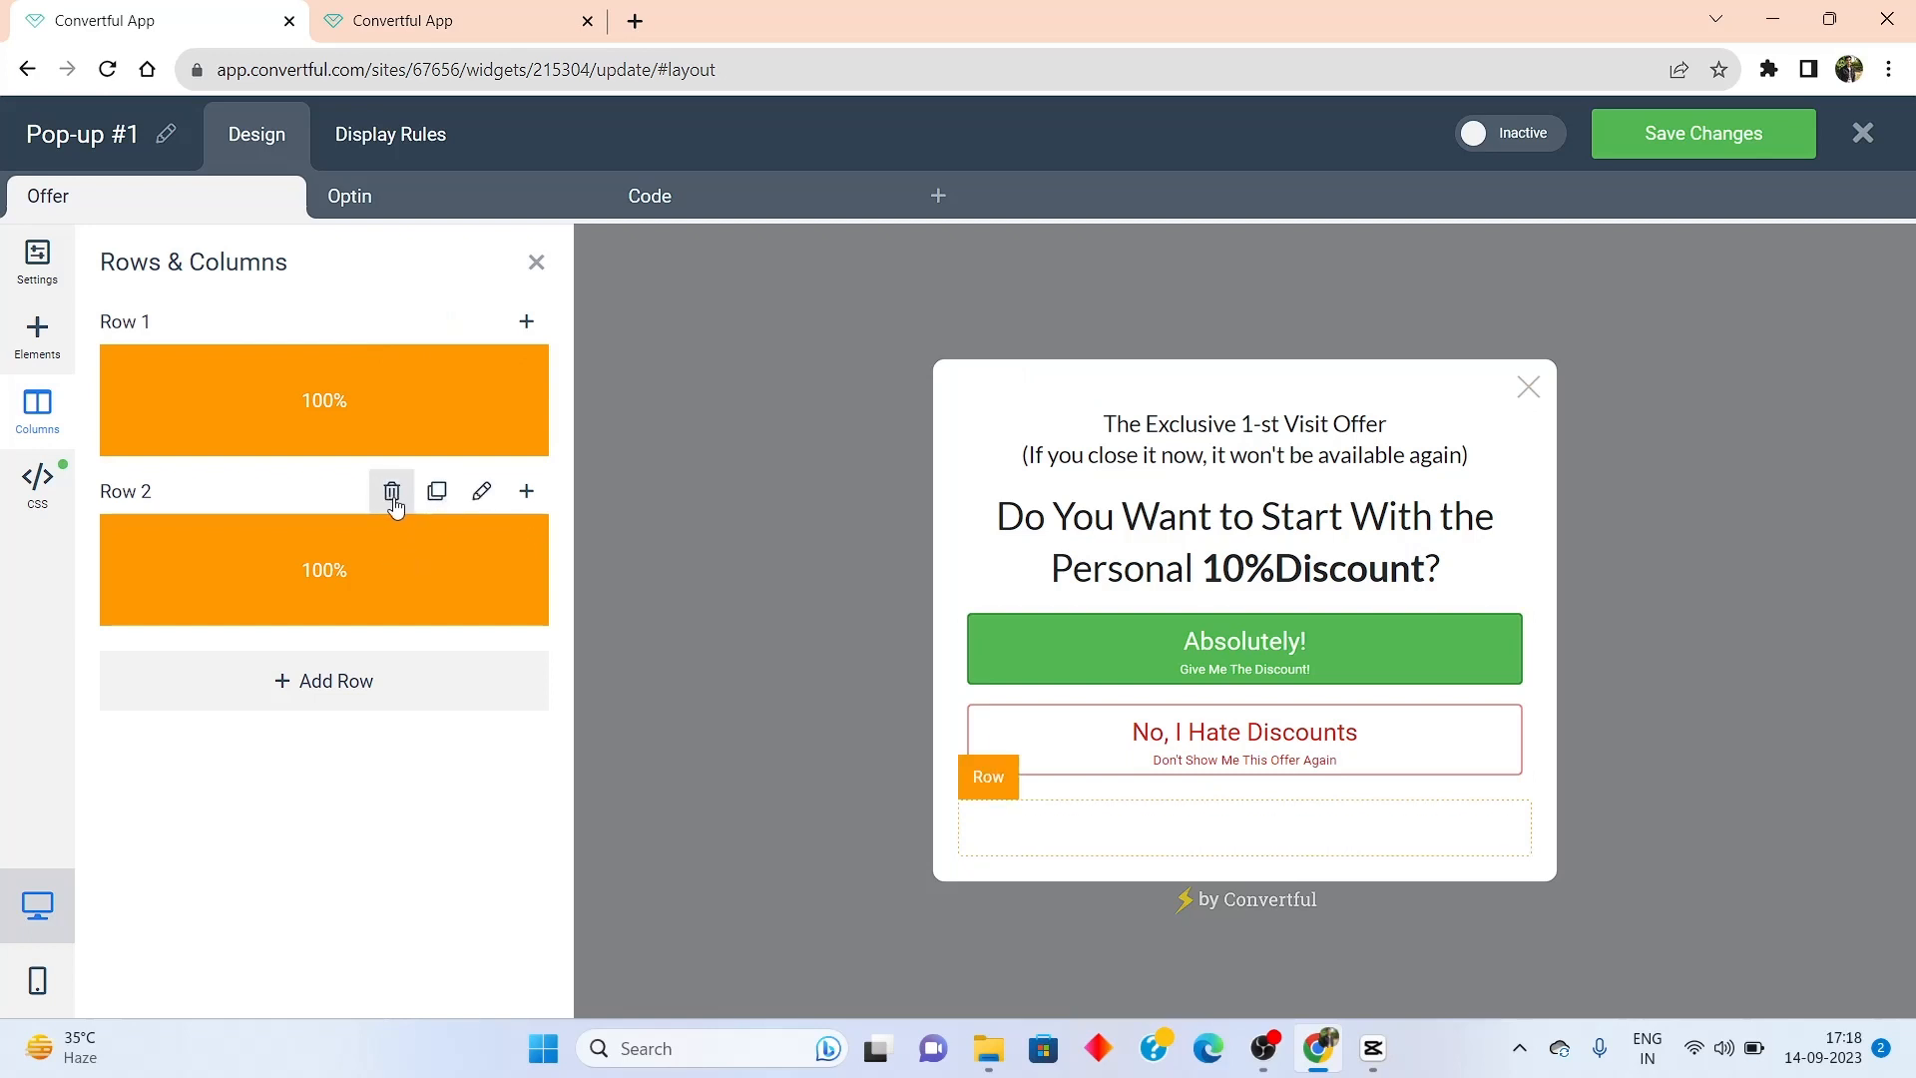
{"action": "left_click", "coordinate": [391, 493]}
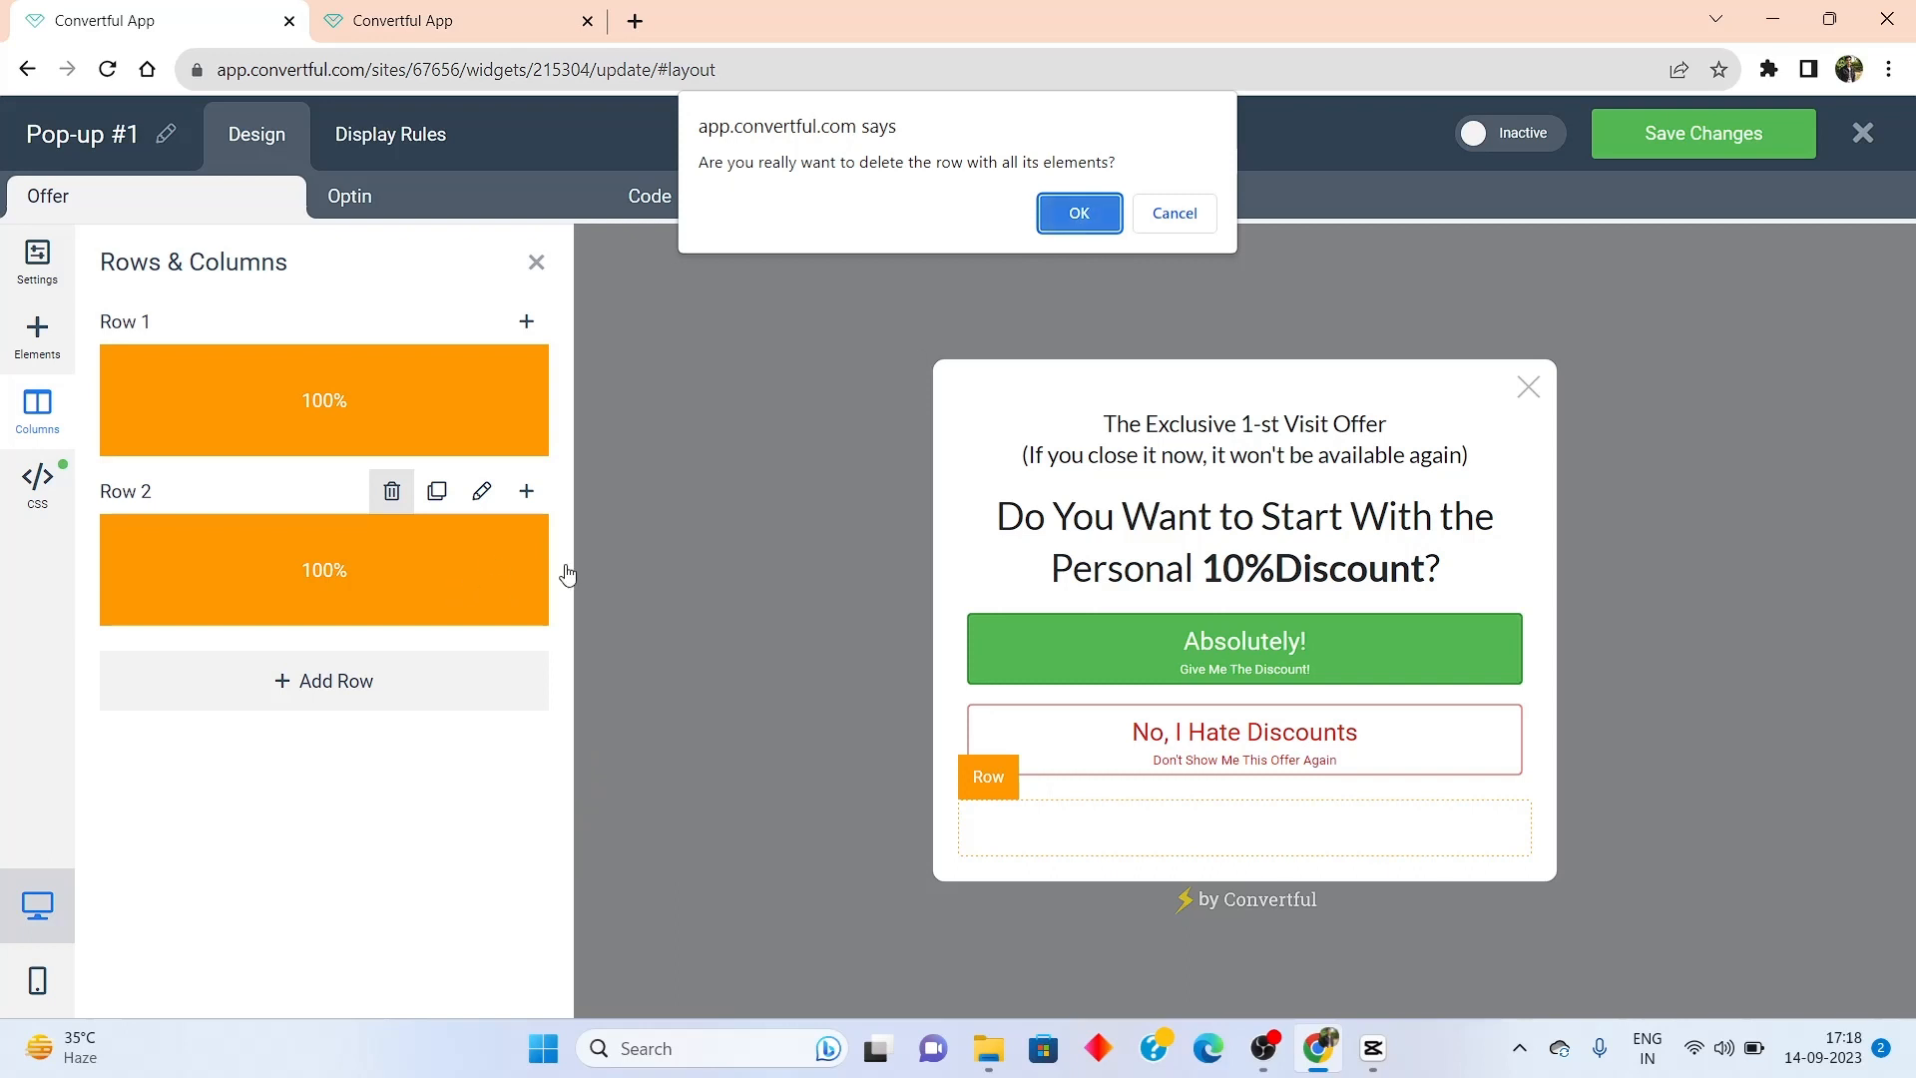
{"action": "key", "text": "Return"}
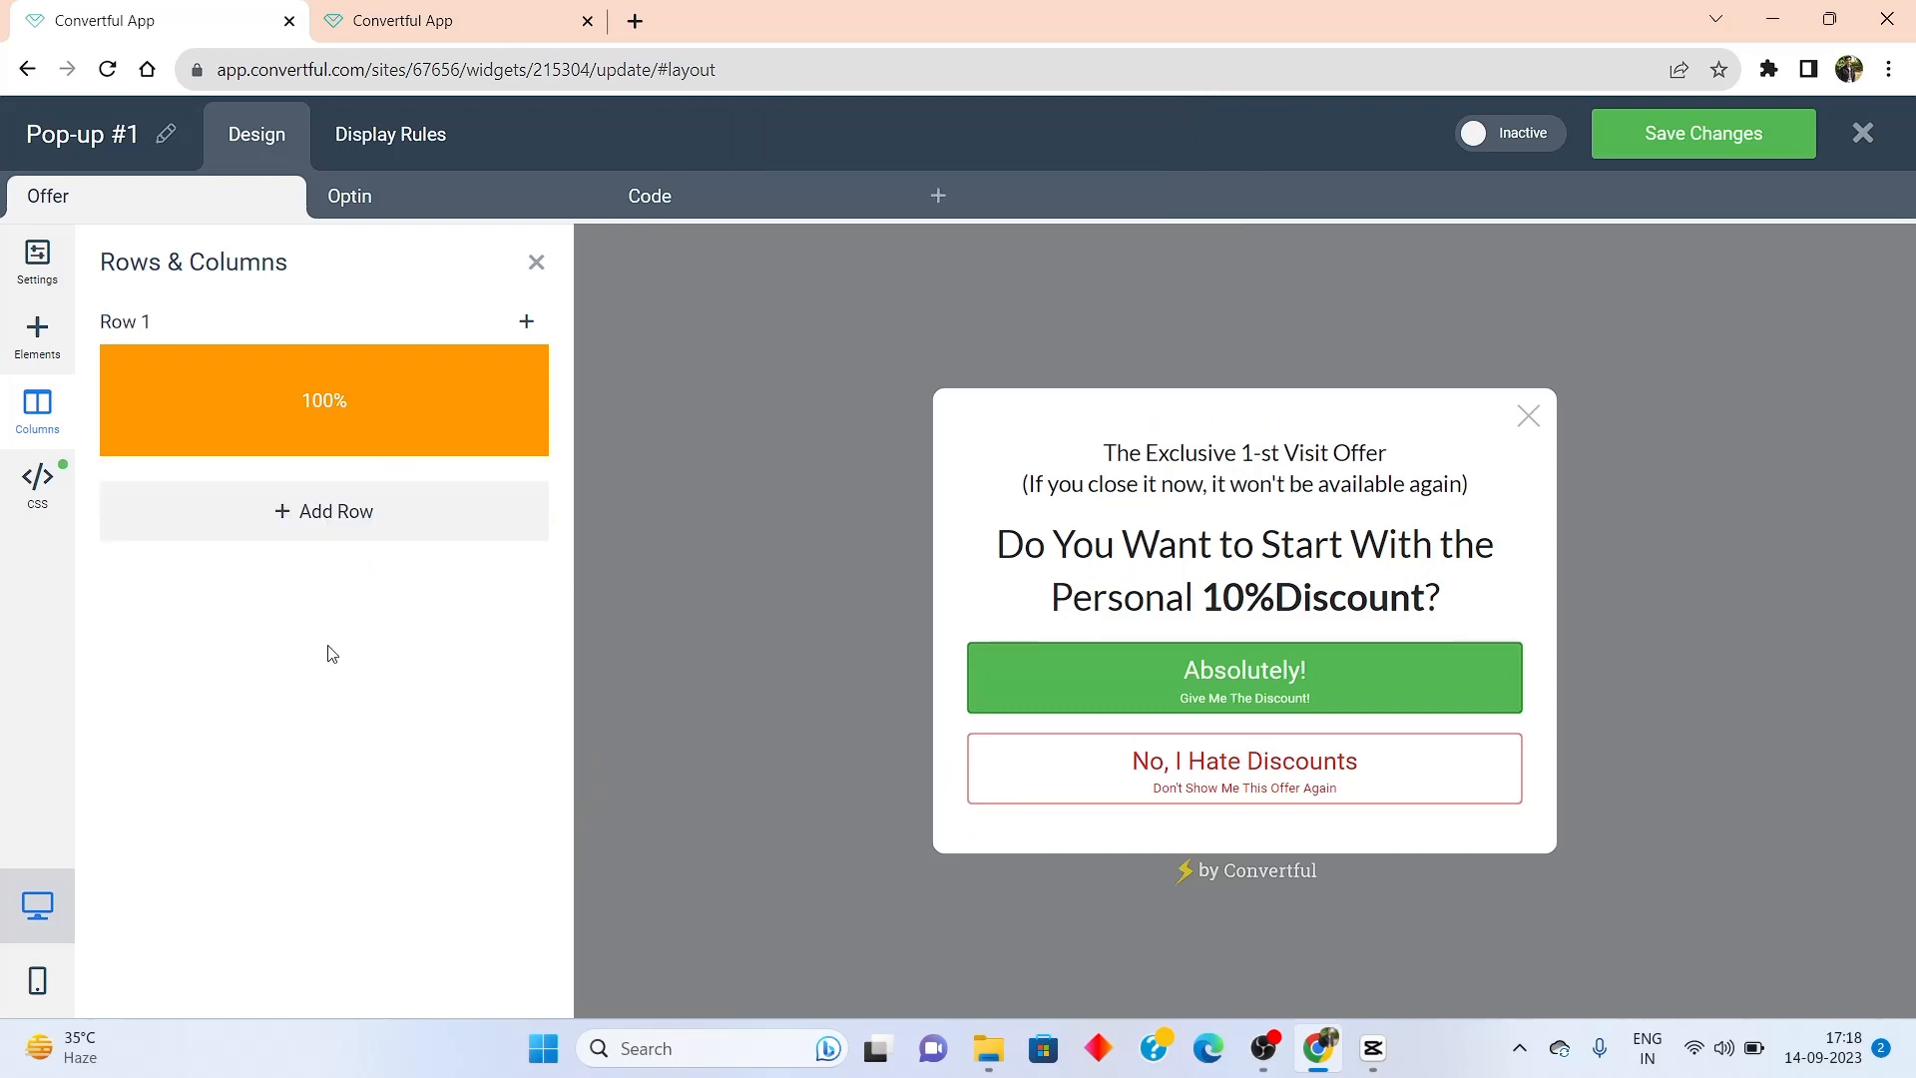
View the pop-up's CSS section and look through its Optin and Code screens
{"action": "left_click", "coordinate": [37, 481]}
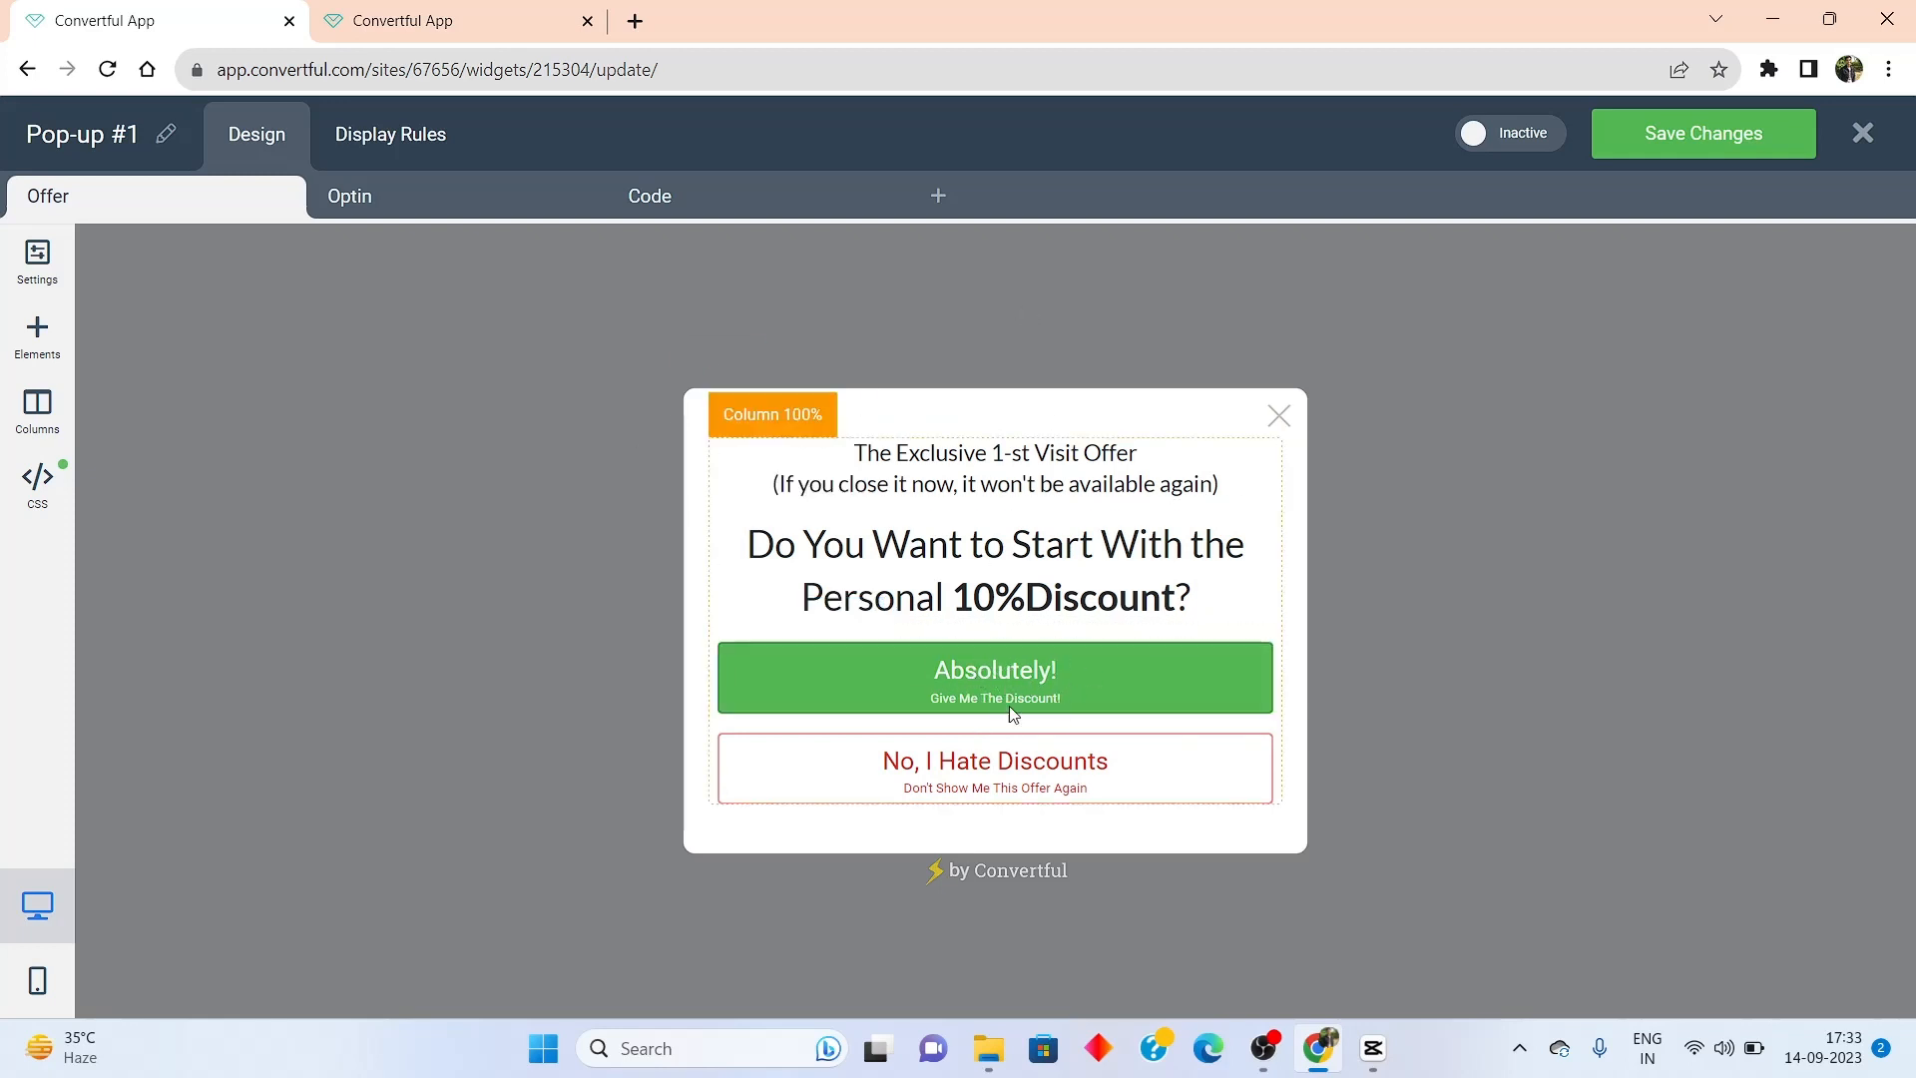
{"action": "left_click", "coordinate": [411, 205]}
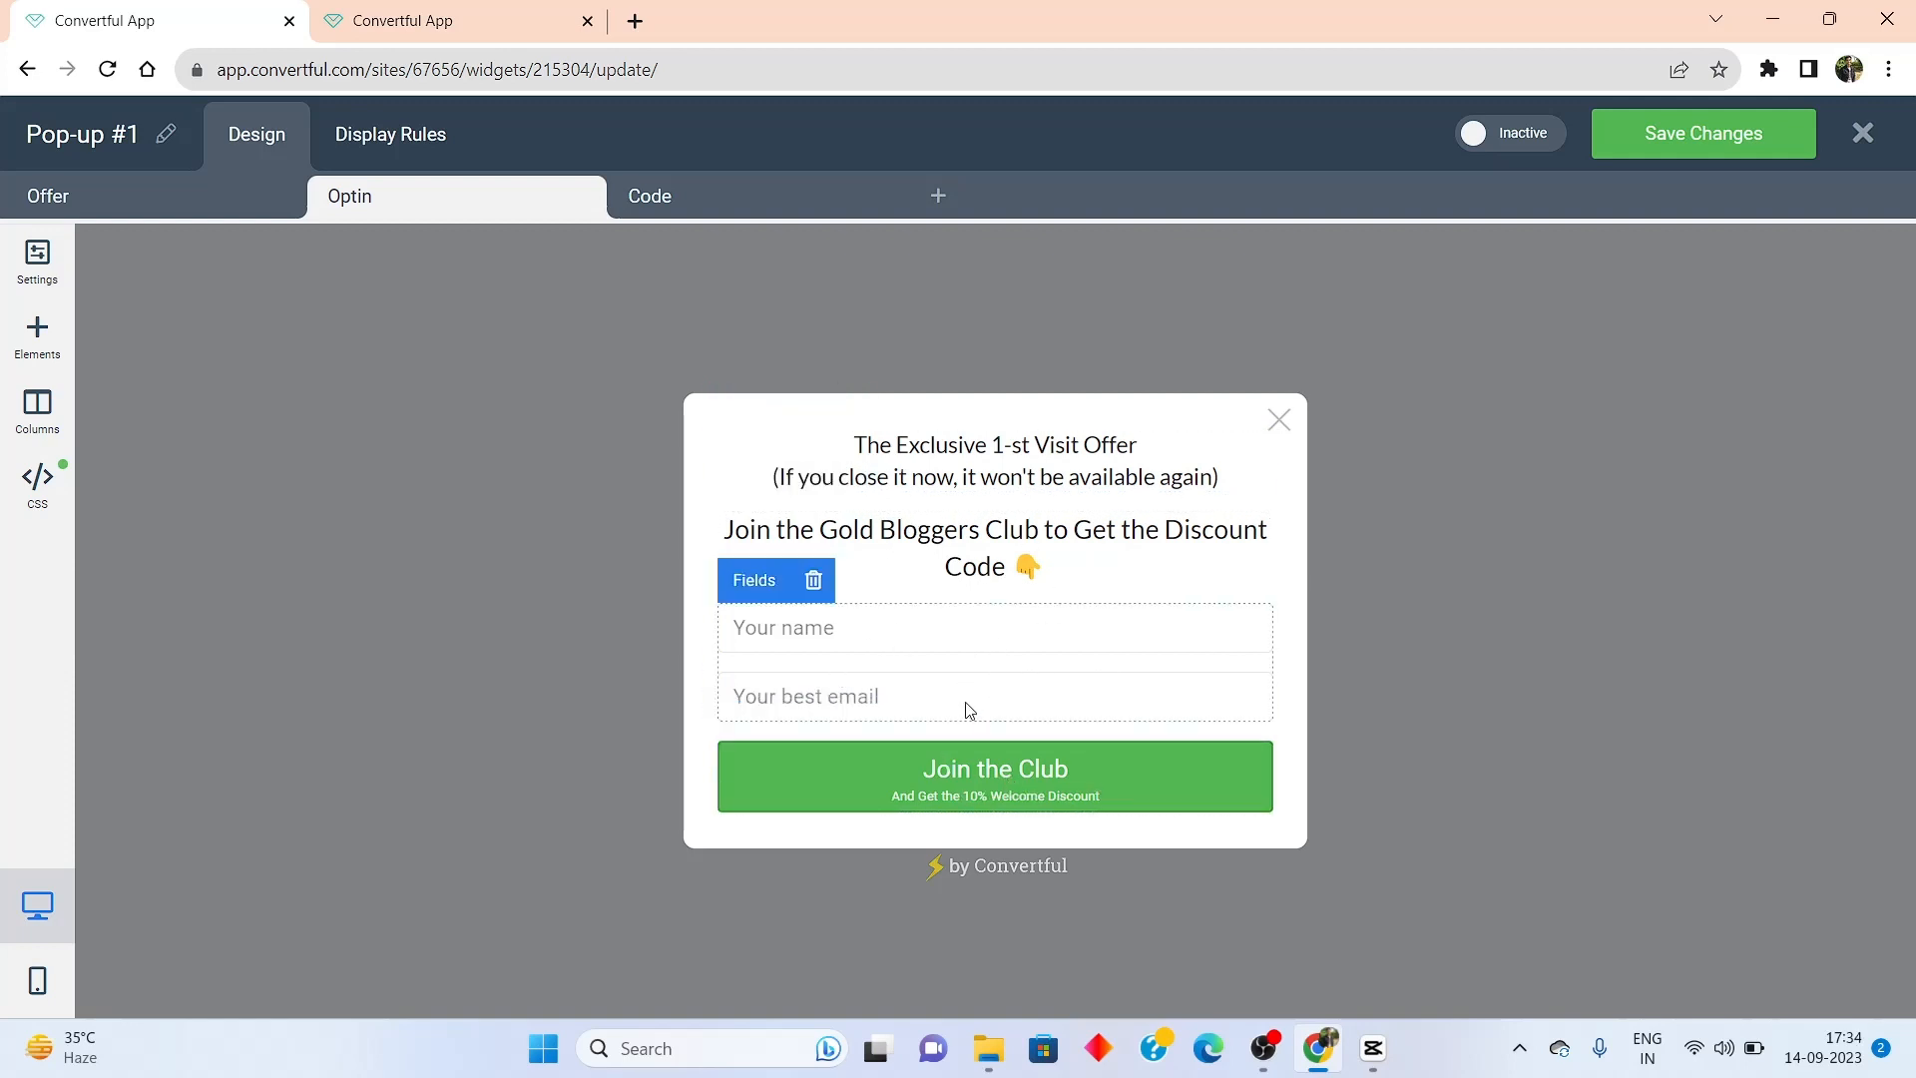
{"action": "left_click", "coordinate": [731, 198]}
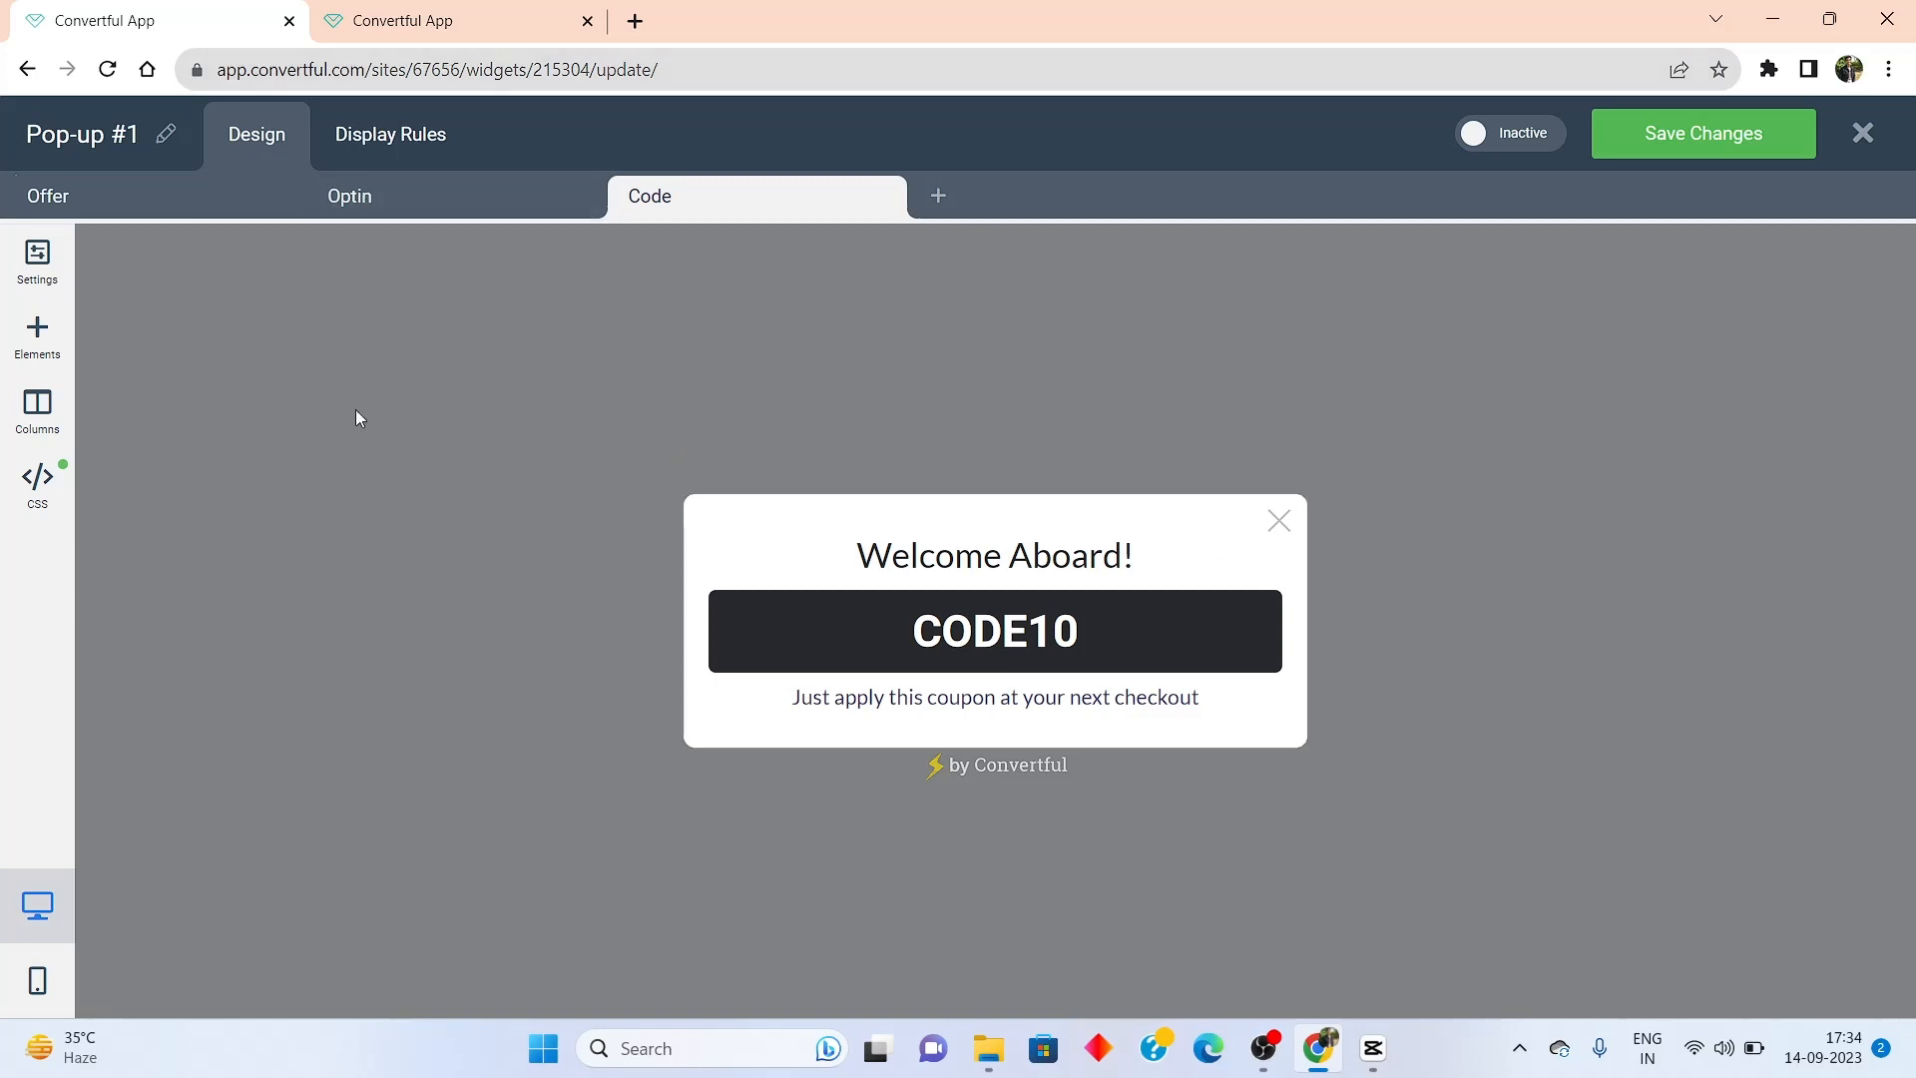
{"action": "left_click", "coordinate": [451, 197]}
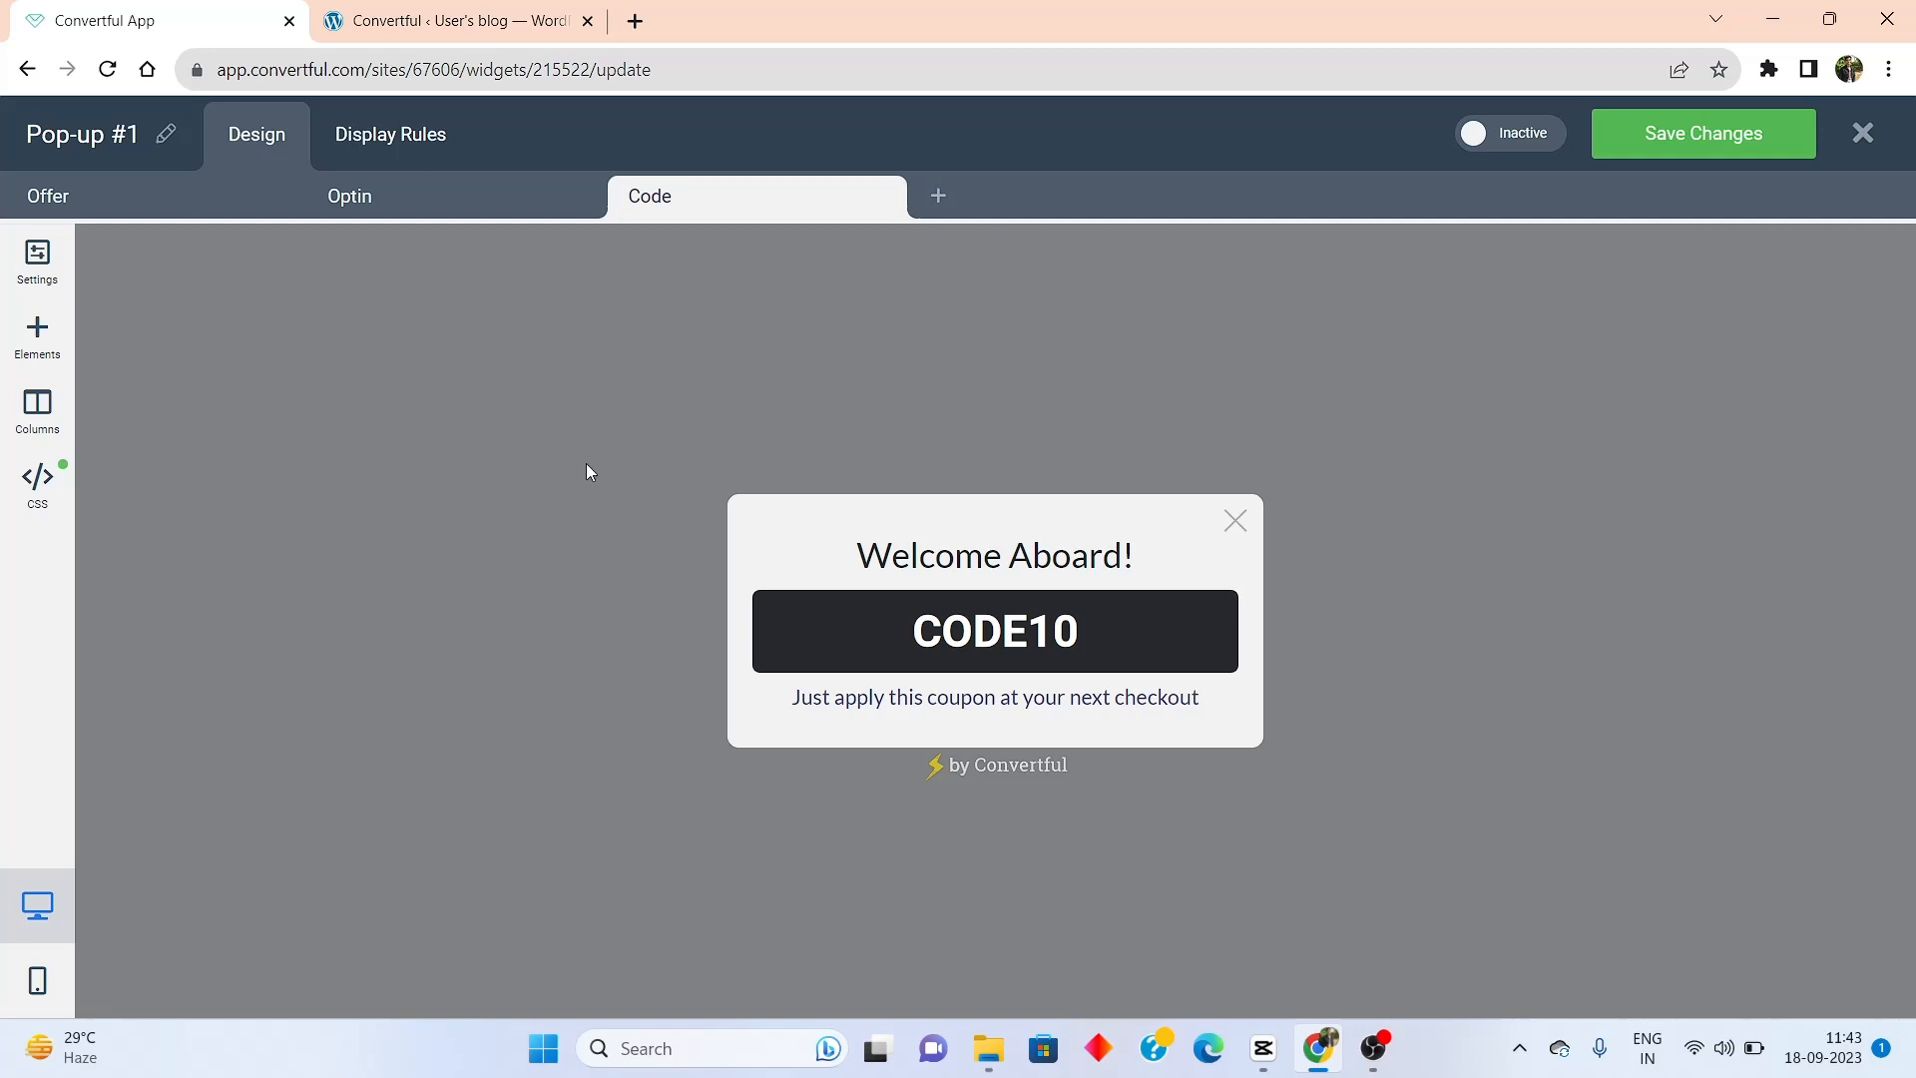
Set the time-on-page value in the pop-up's display rules to 0 seconds and turn that trigger off
{"action": "left_click", "coordinate": [388, 143]}
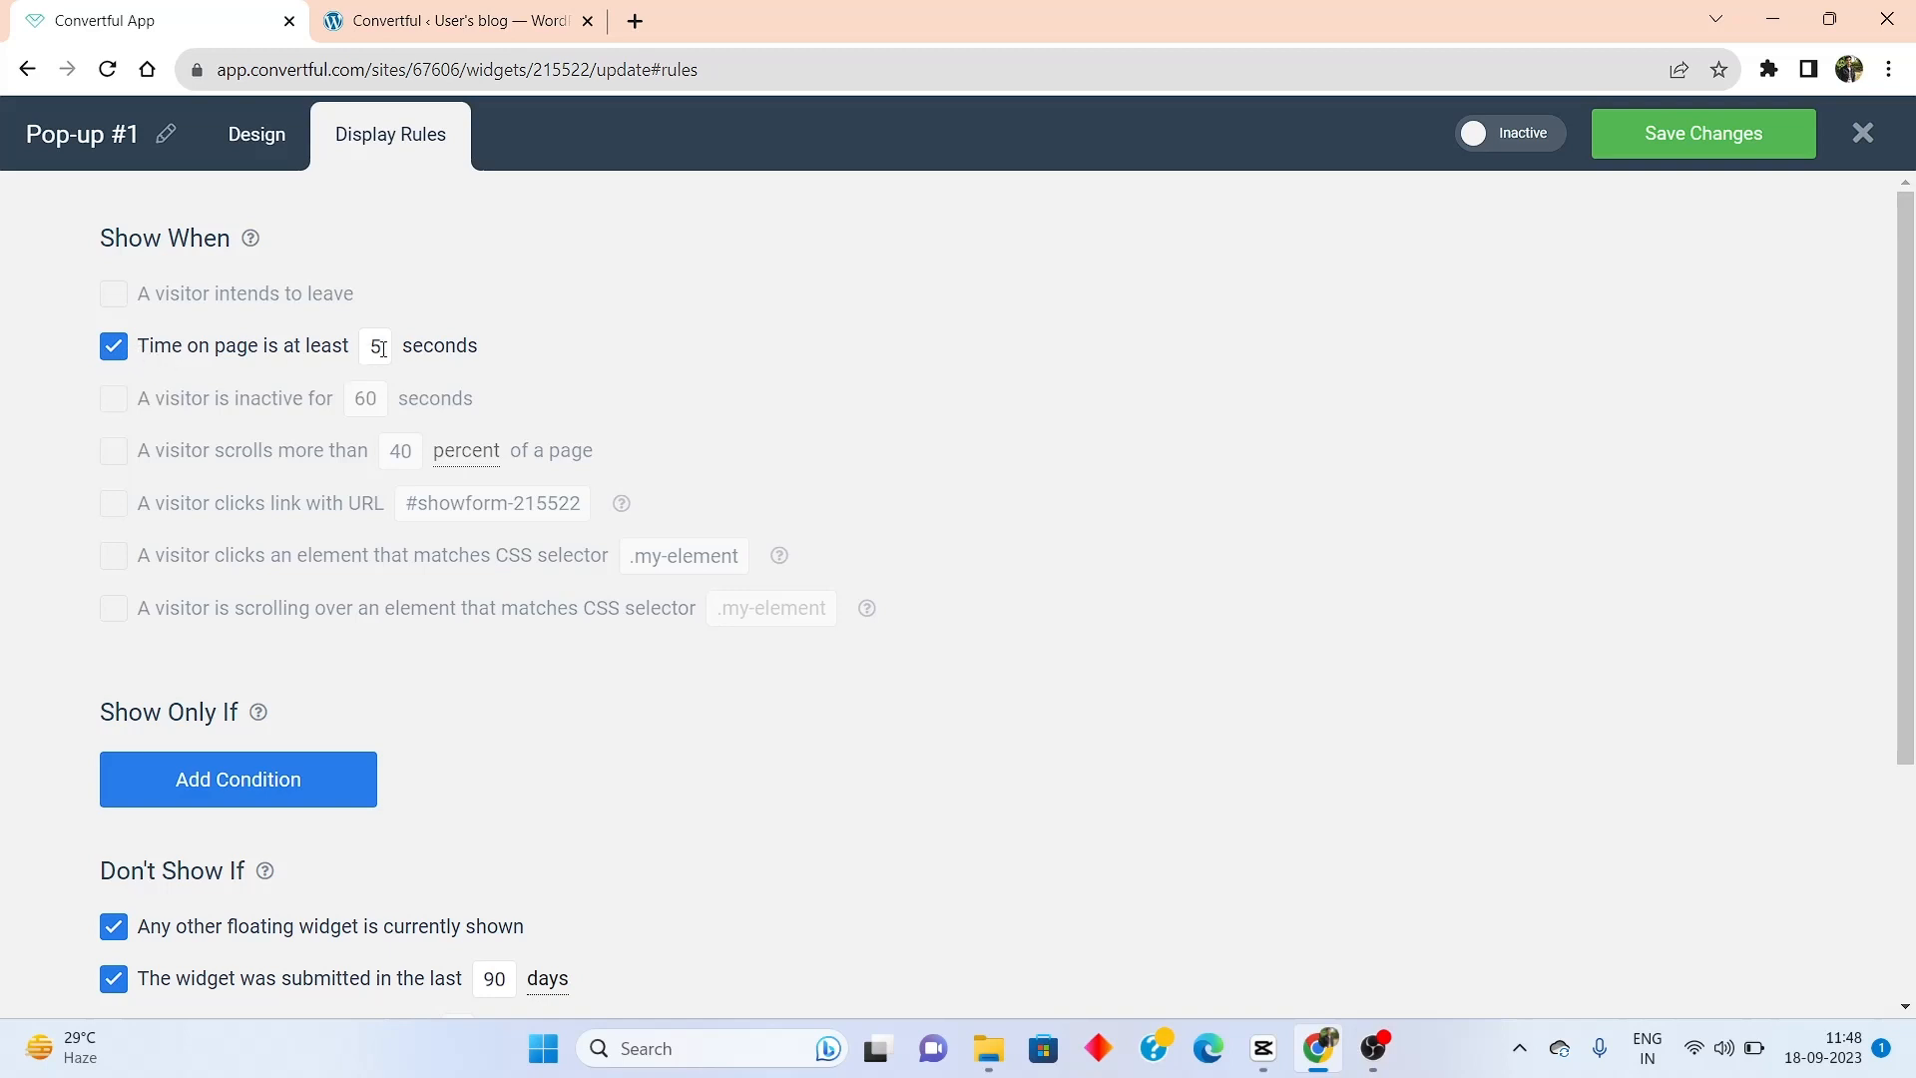
{"action": "left_click_drag", "start_coordinate": [387, 346], "coordinate": [351, 352]}
{"action": "left_click", "coordinate": [713, 323]}
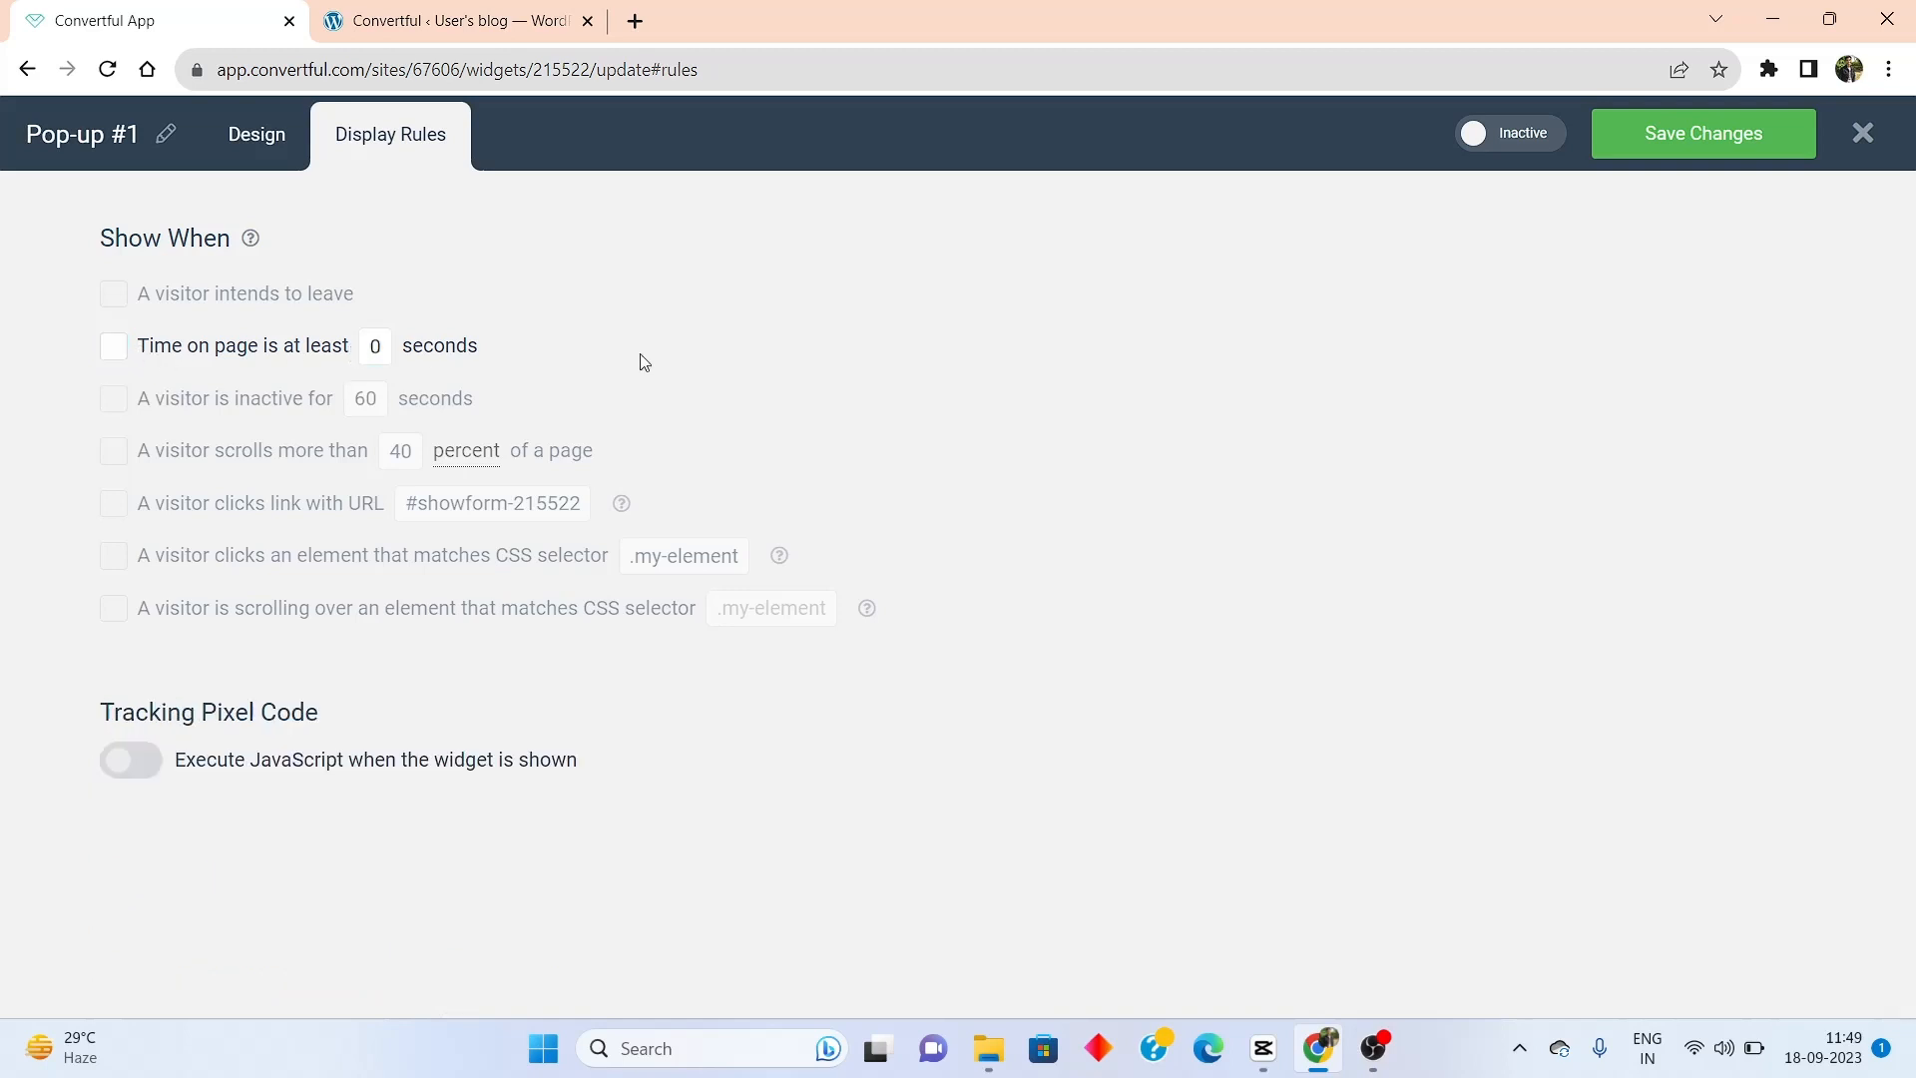
{"action": "left_click", "coordinate": [115, 348]}
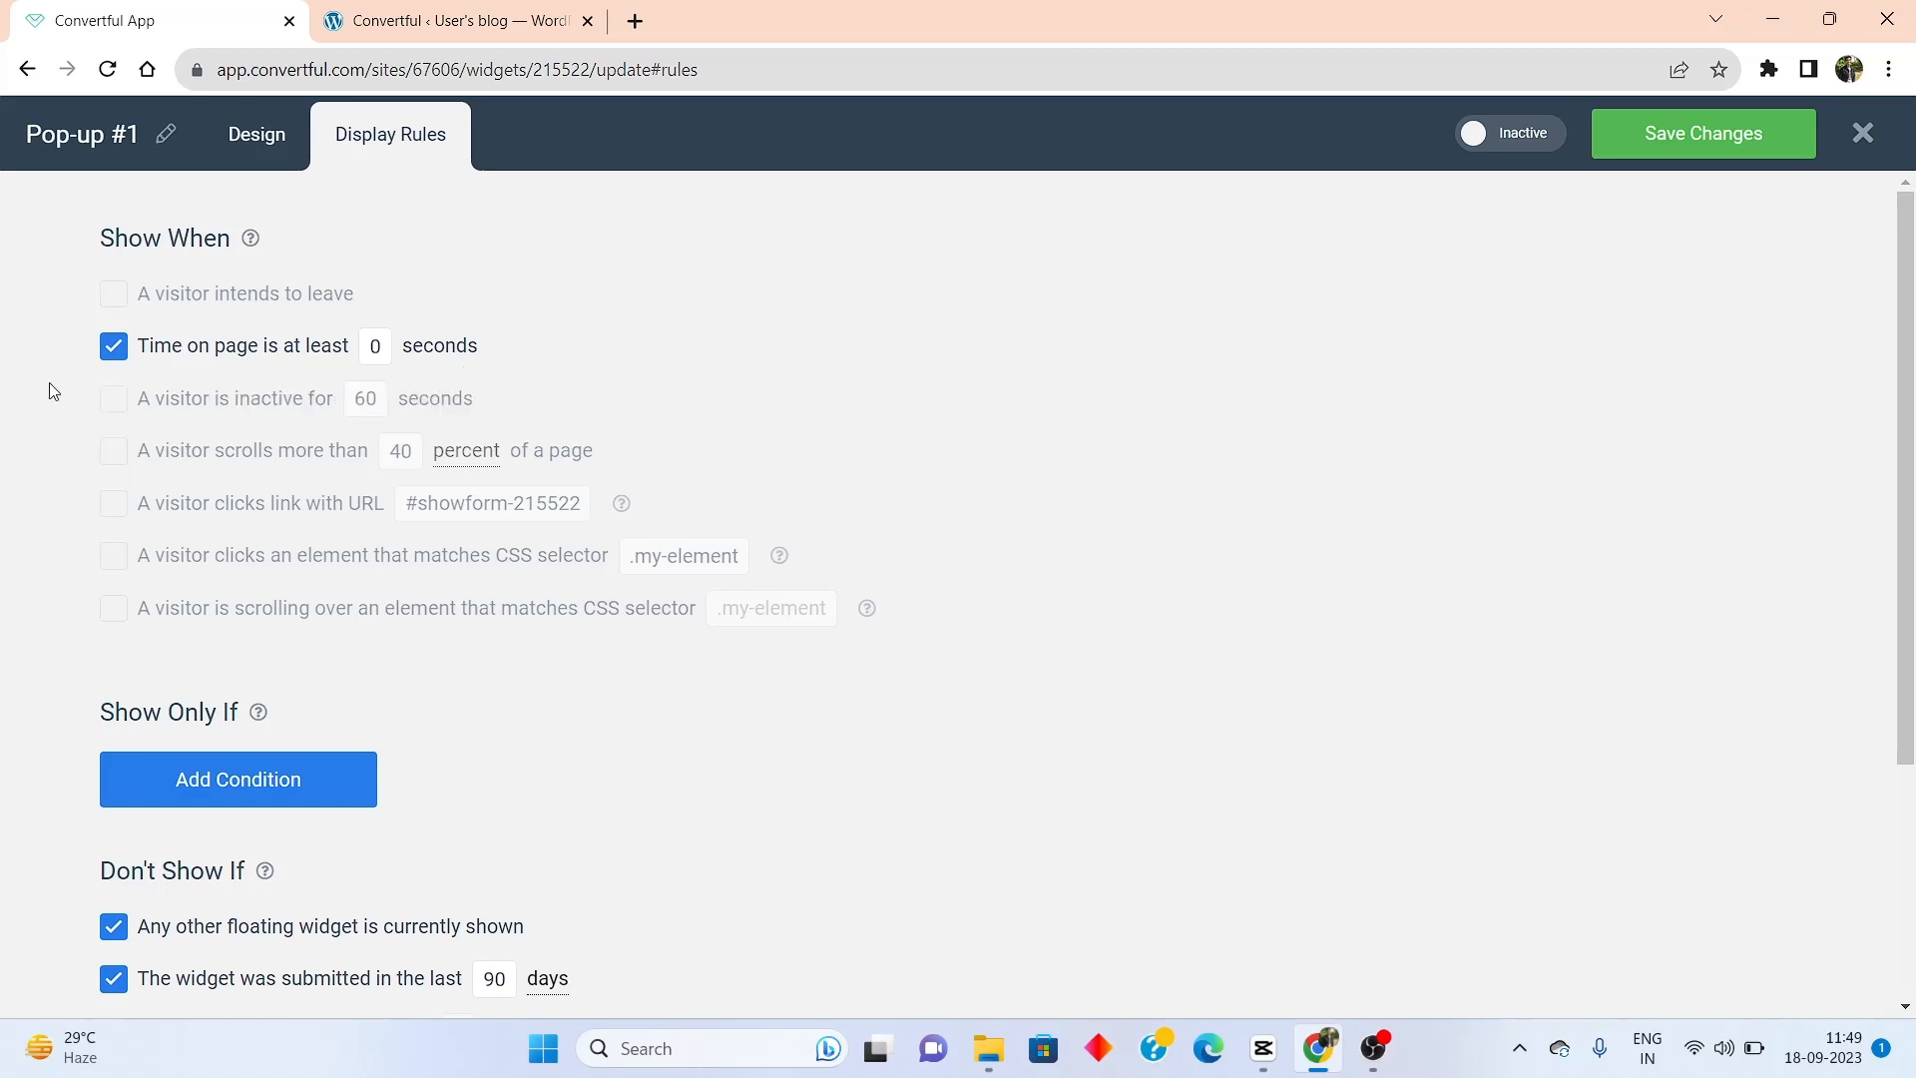
{"action": "left_click", "coordinate": [116, 349]}
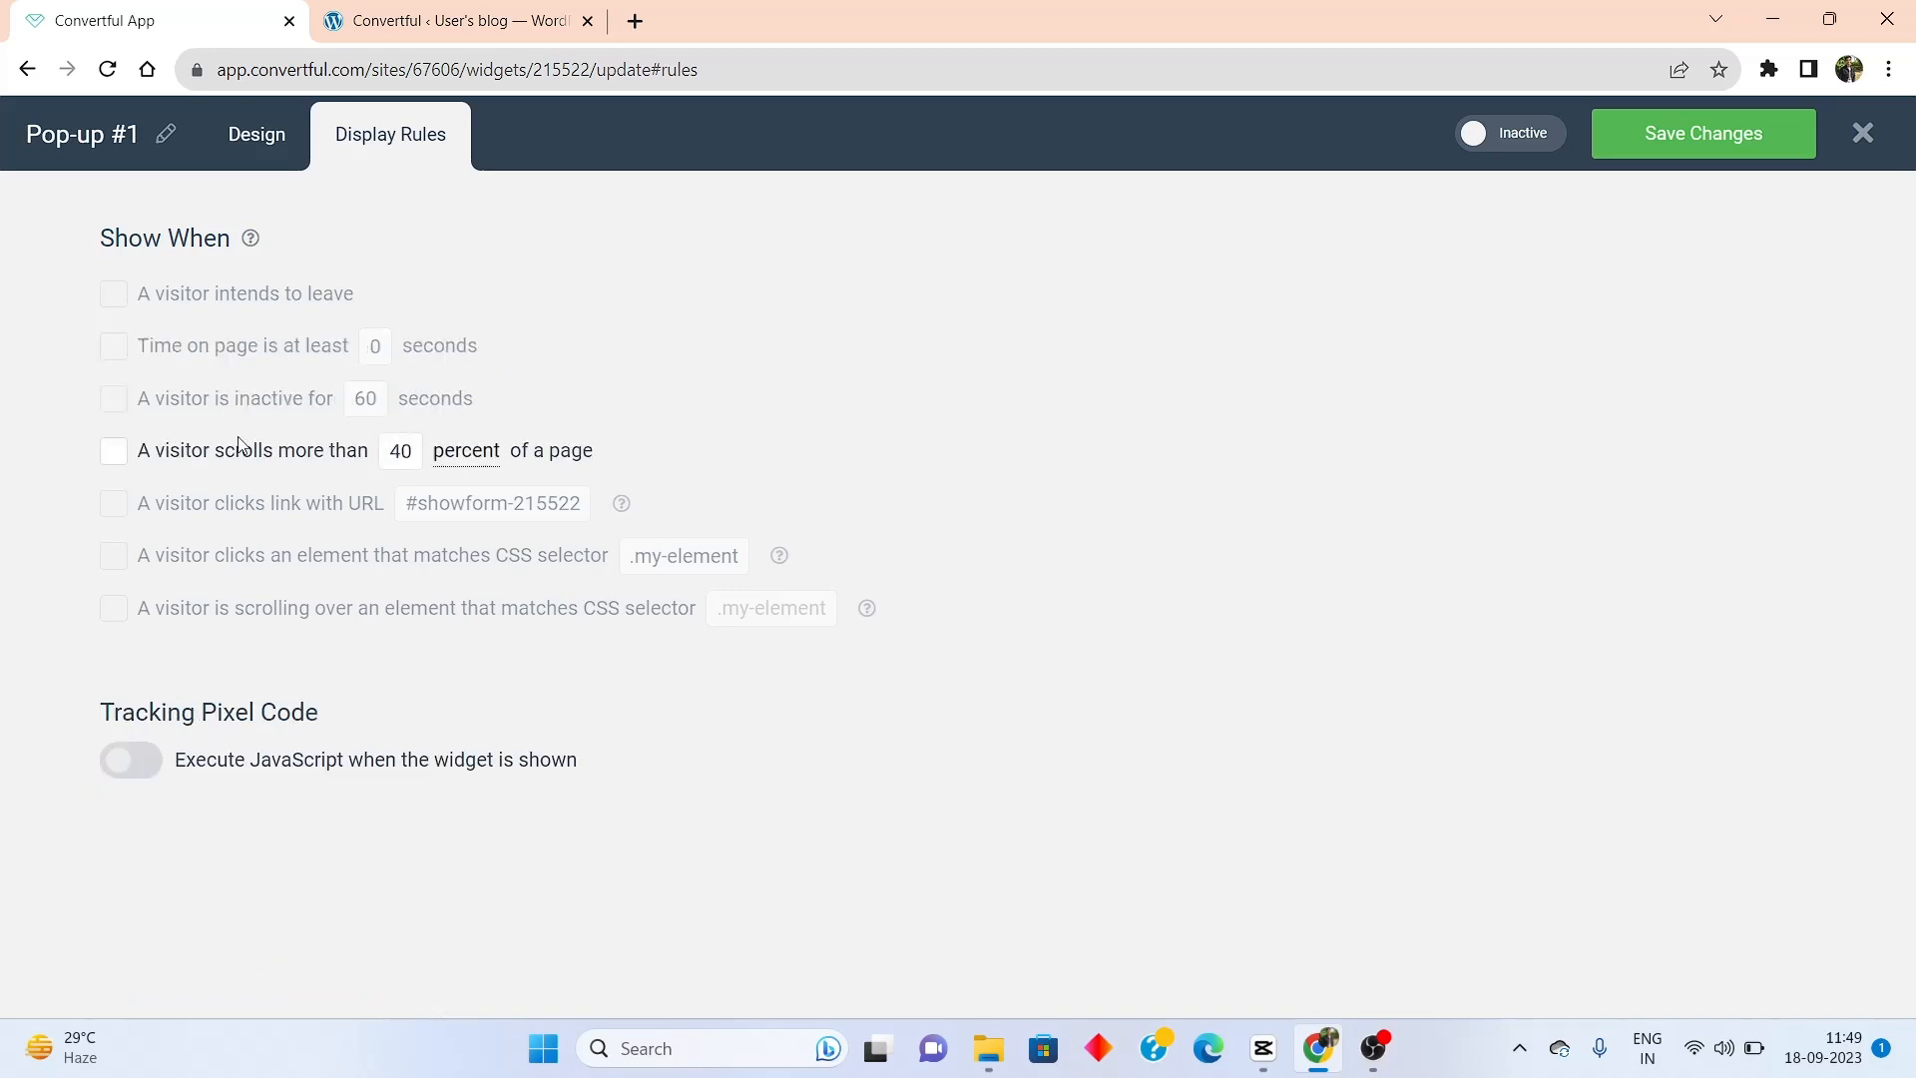
Show the pop-up when a visitor is inactive for 10 seconds, keeping the time-on-page trigger off
{"action": "left_click", "coordinate": [113, 403]}
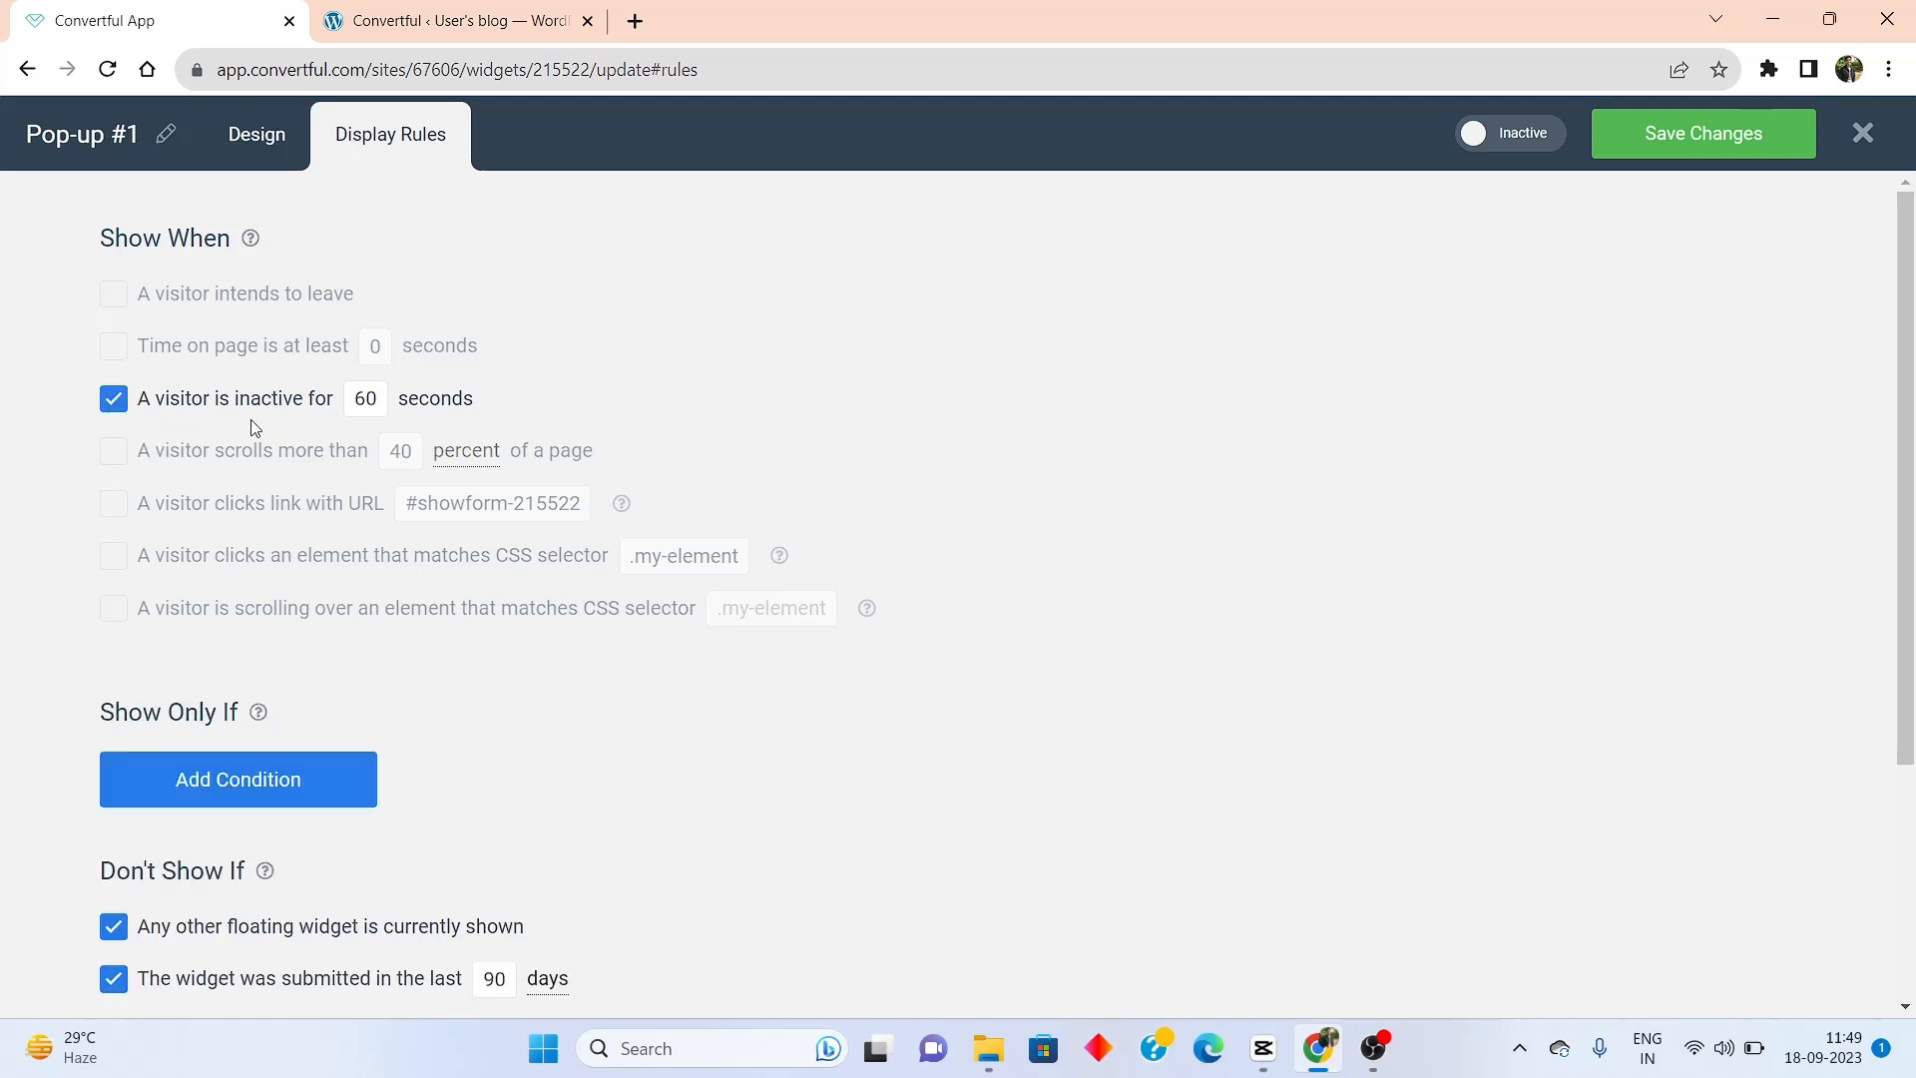
{"action": "double_click", "coordinate": [371, 400]}
{"action": "type", "text": "10"}
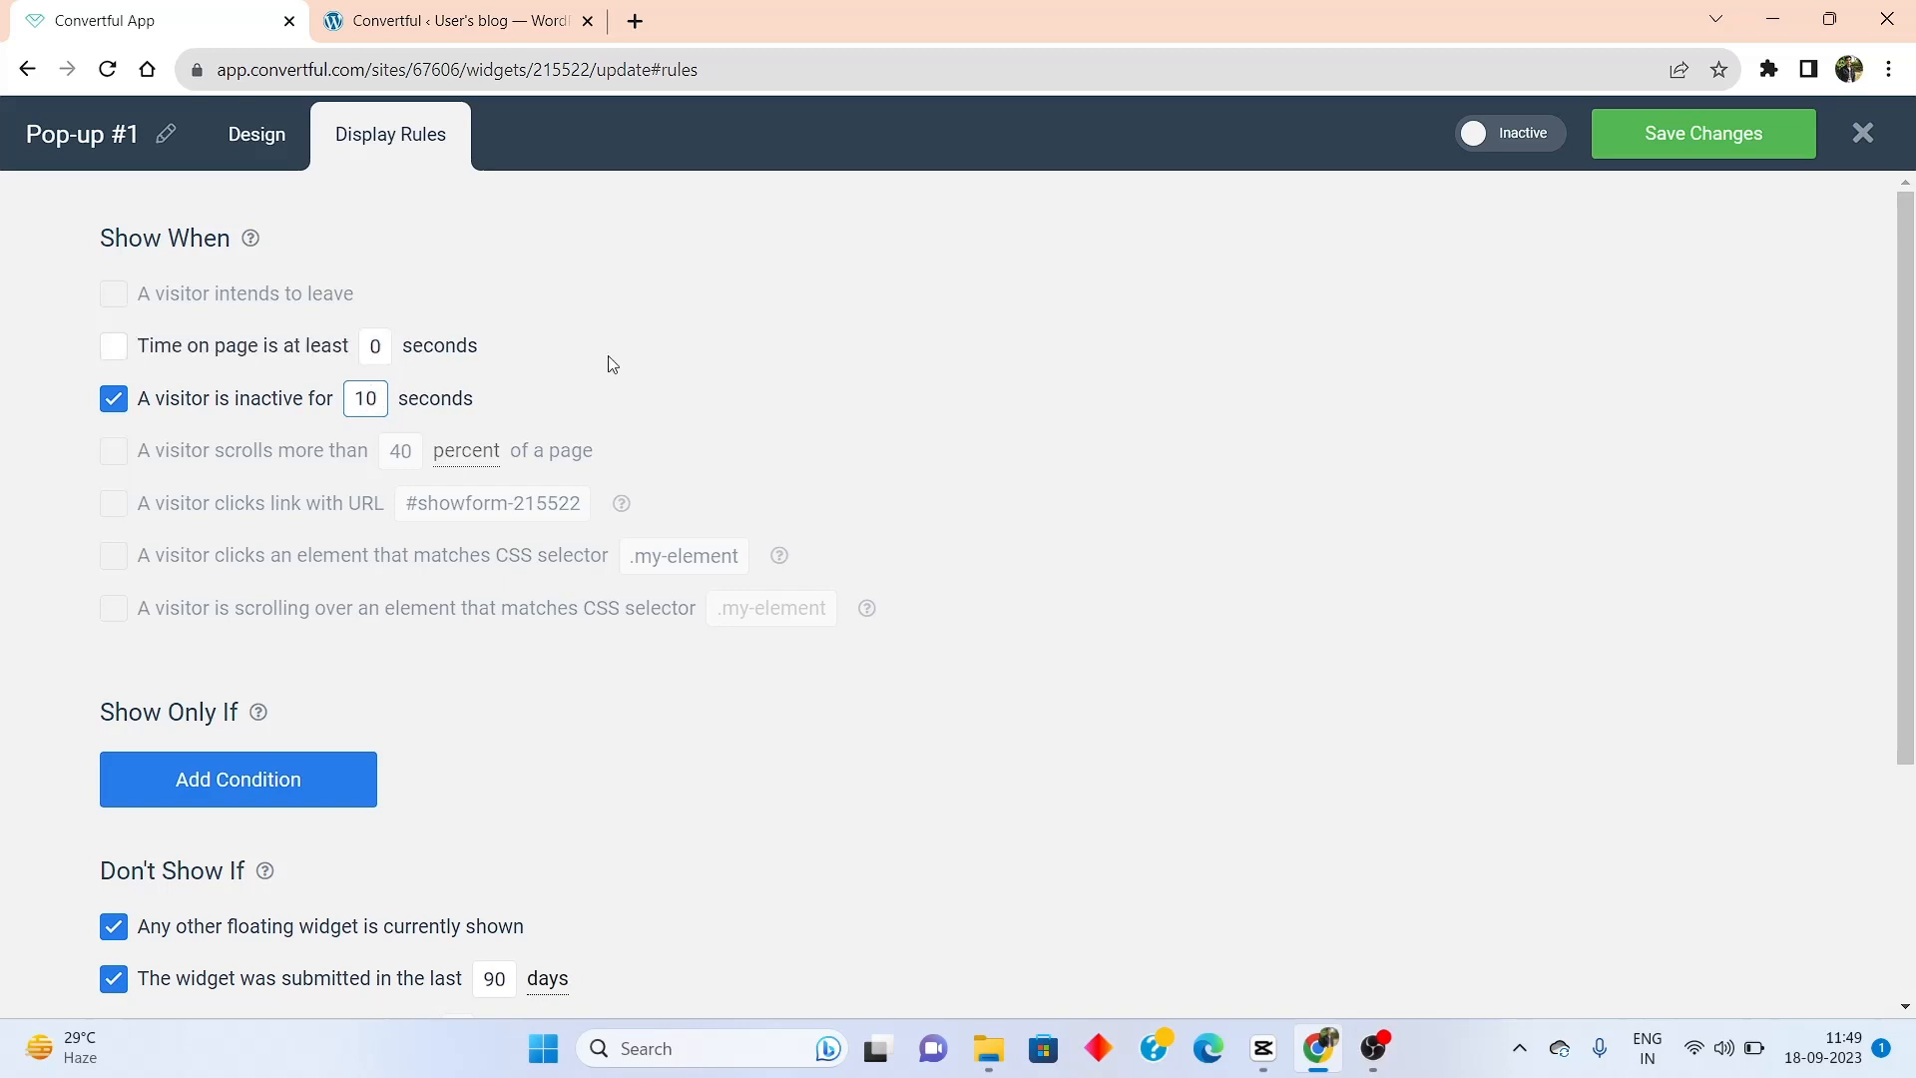
{"action": "left_click", "coordinate": [607, 357]}
{"action": "left_click", "coordinate": [115, 350]}
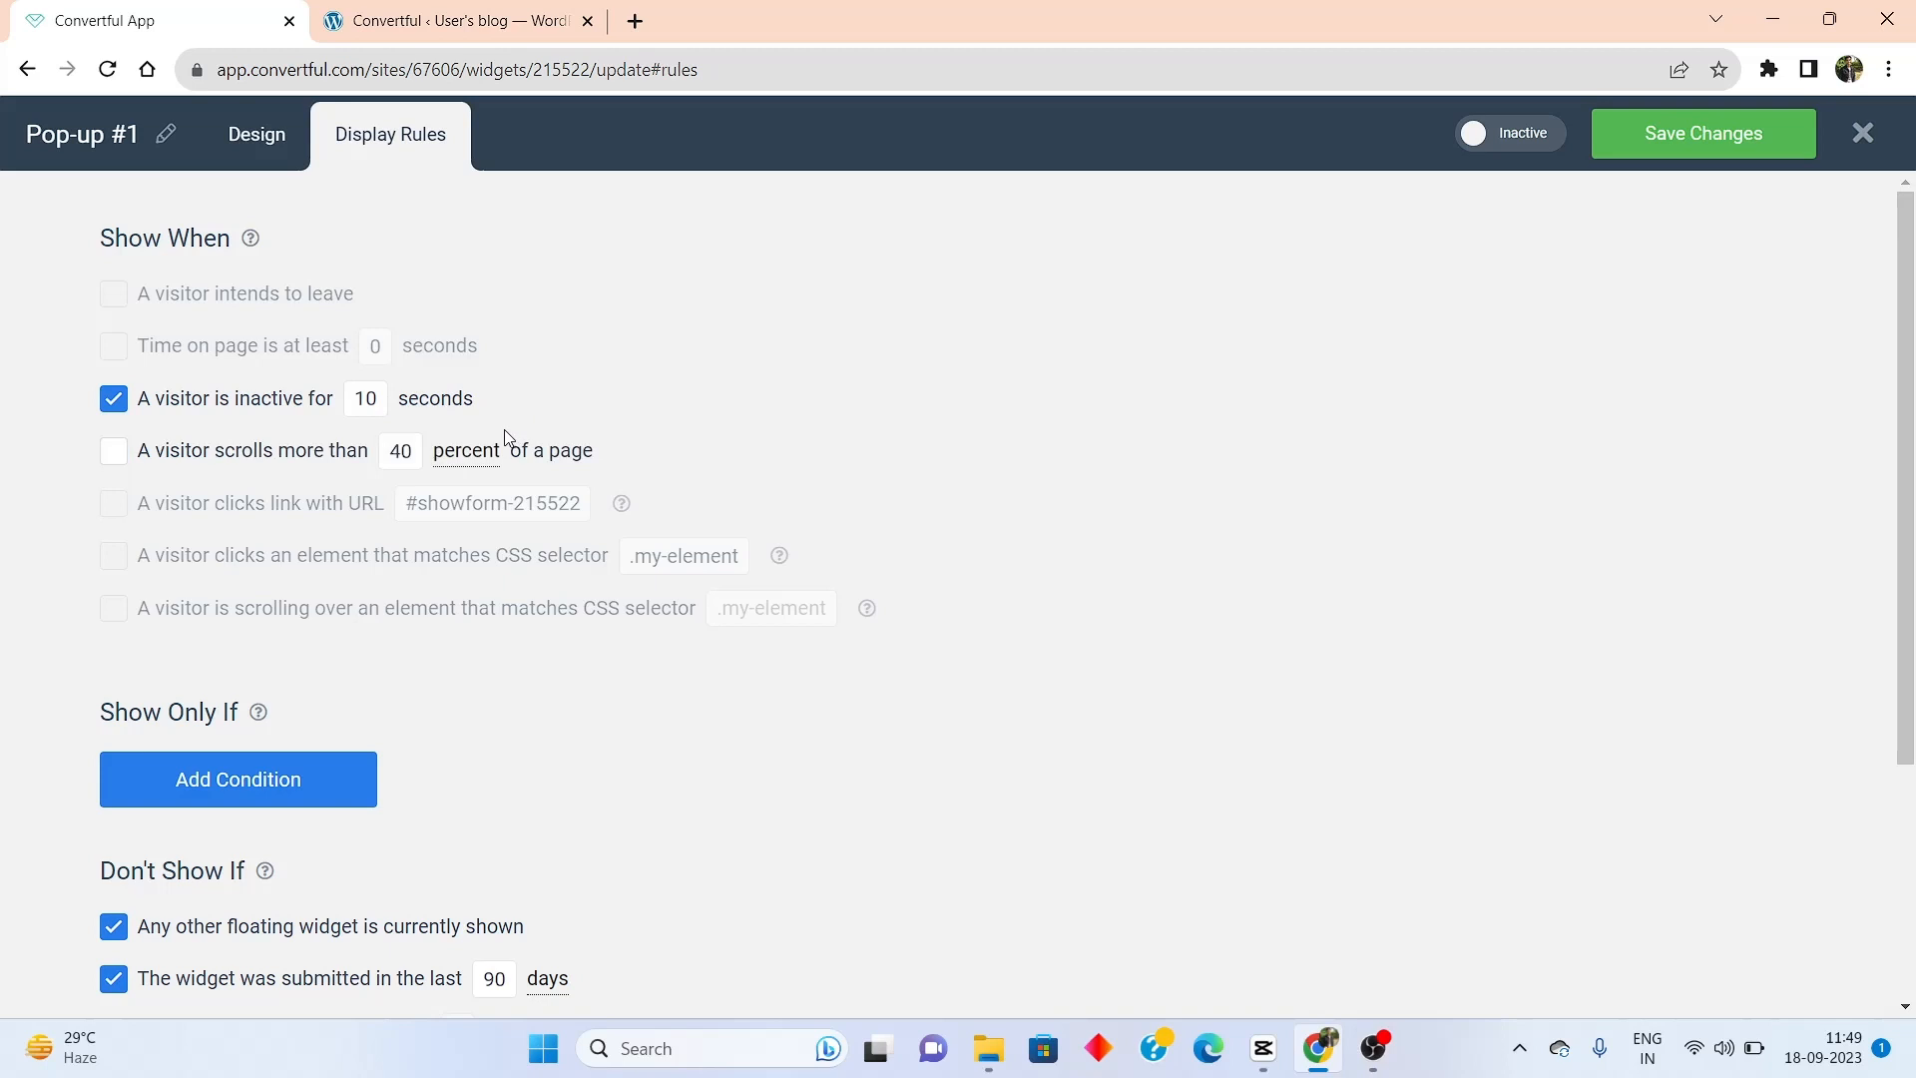
Try the scroll, link URL and clicked CSS selector triggers instead of inactivity, and switch back to the inactivity trigger
{"action": "left_click", "coordinate": [116, 401]}
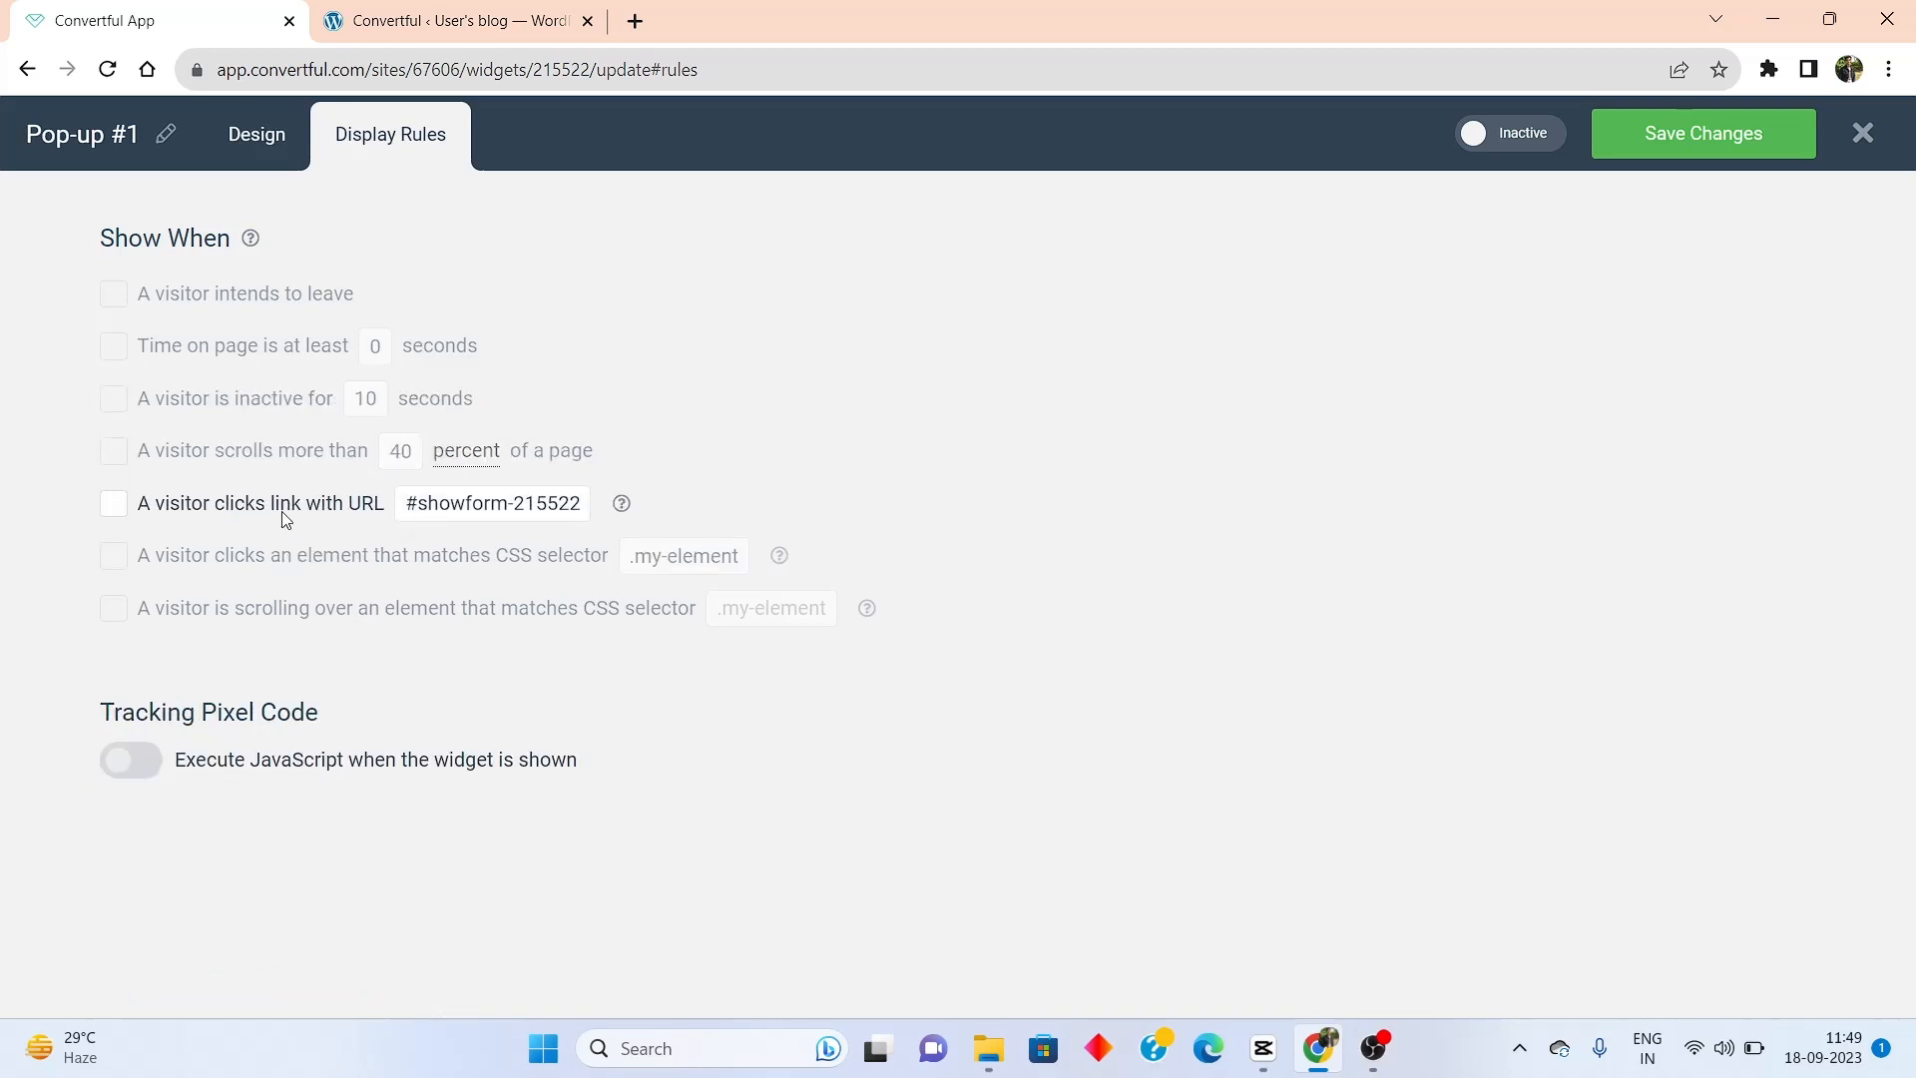
{"action": "left_click", "coordinate": [177, 521]}
{"action": "left_click", "coordinate": [312, 563]}
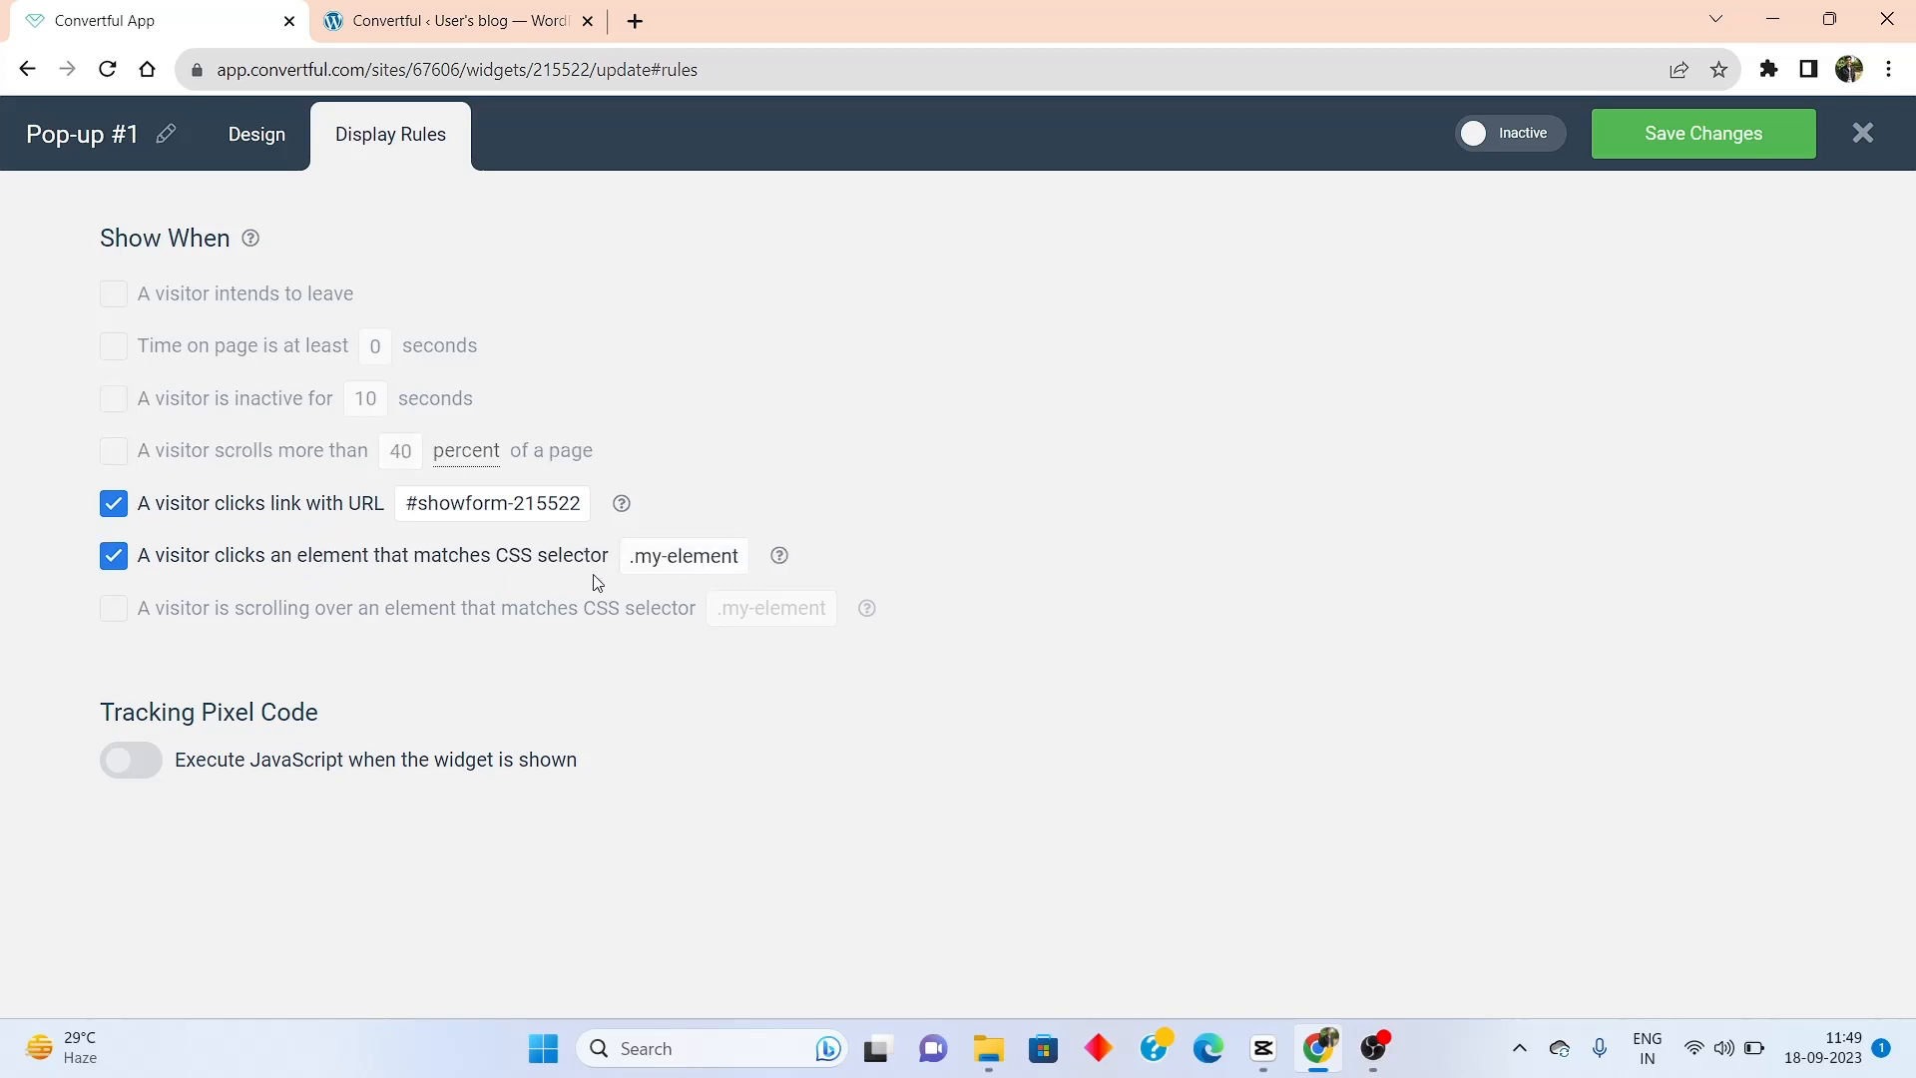
{"action": "left_click_drag", "start_coordinate": [743, 556], "coordinate": [476, 499]}
{"action": "left_click", "coordinate": [606, 500]}
{"action": "left_click", "coordinate": [843, 454]}
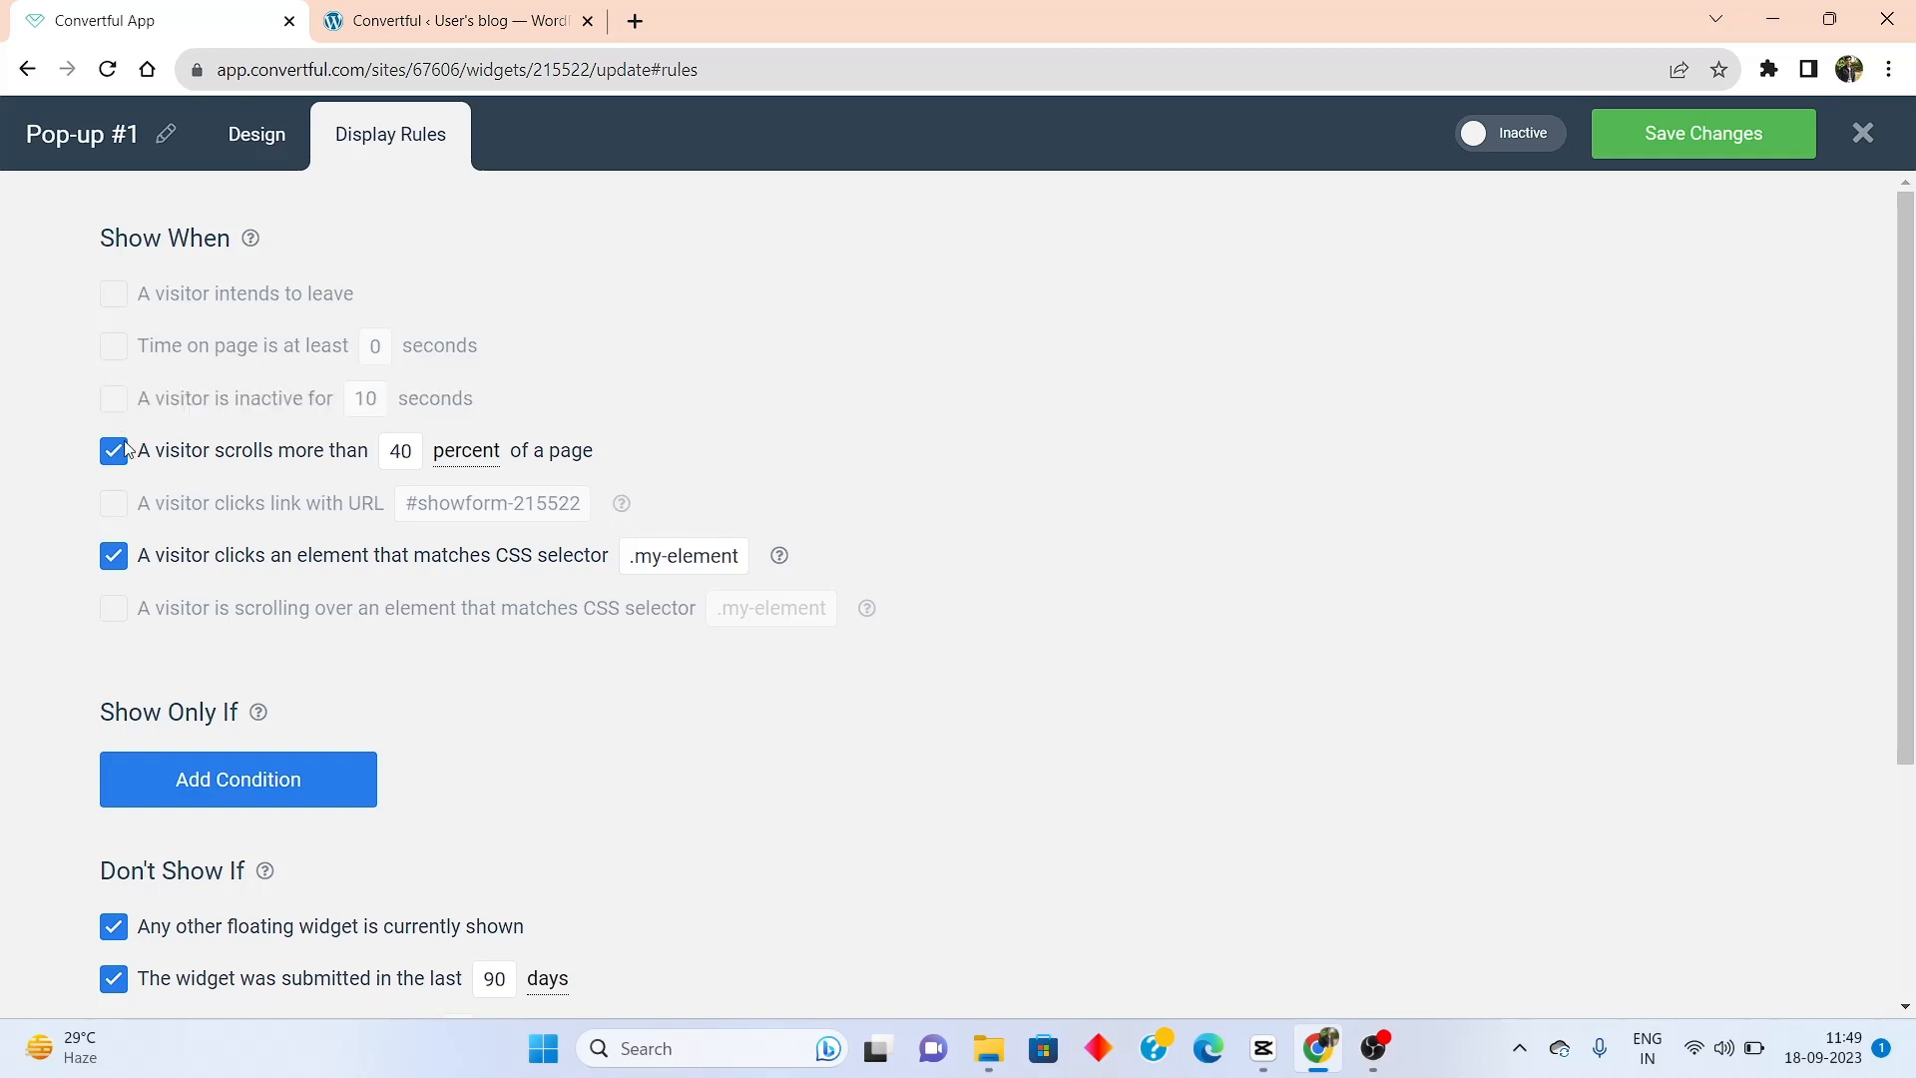
{"action": "left_click", "coordinate": [160, 469]}
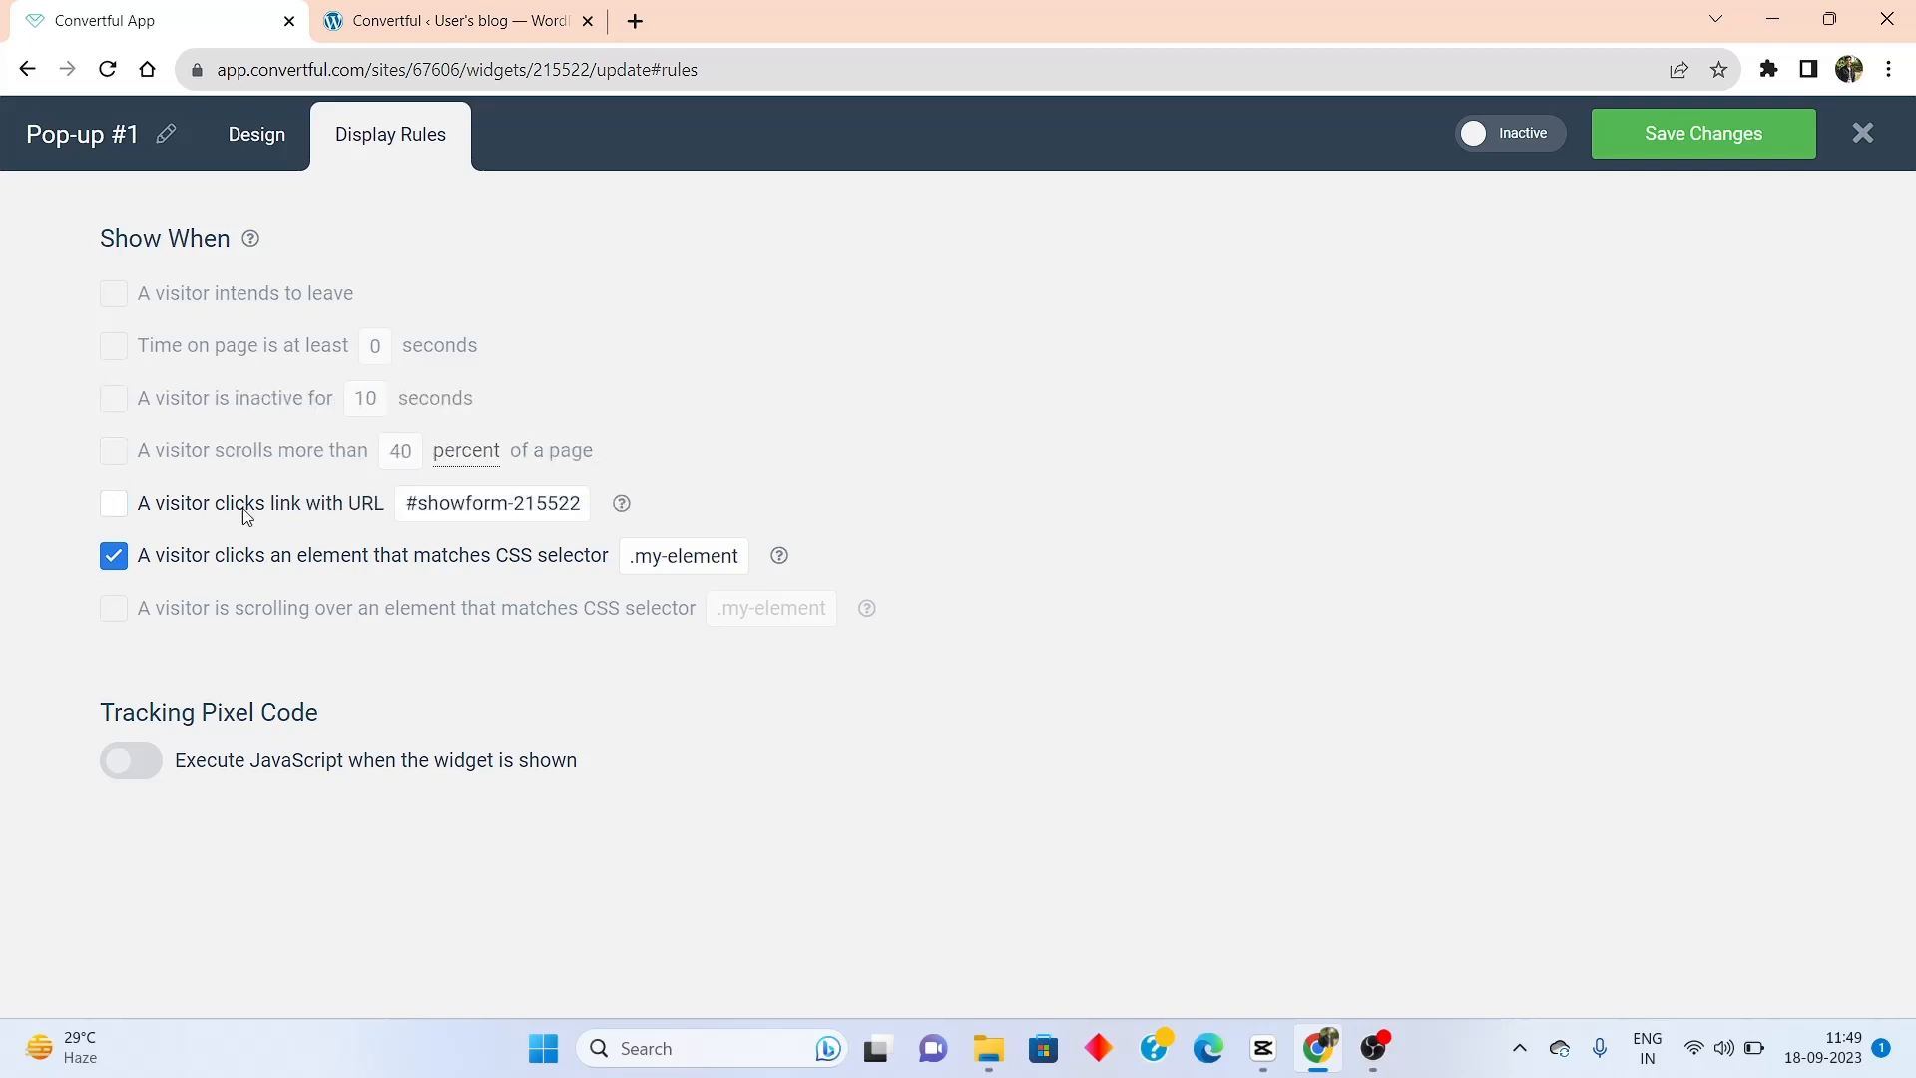
{"action": "left_click", "coordinate": [112, 562]}
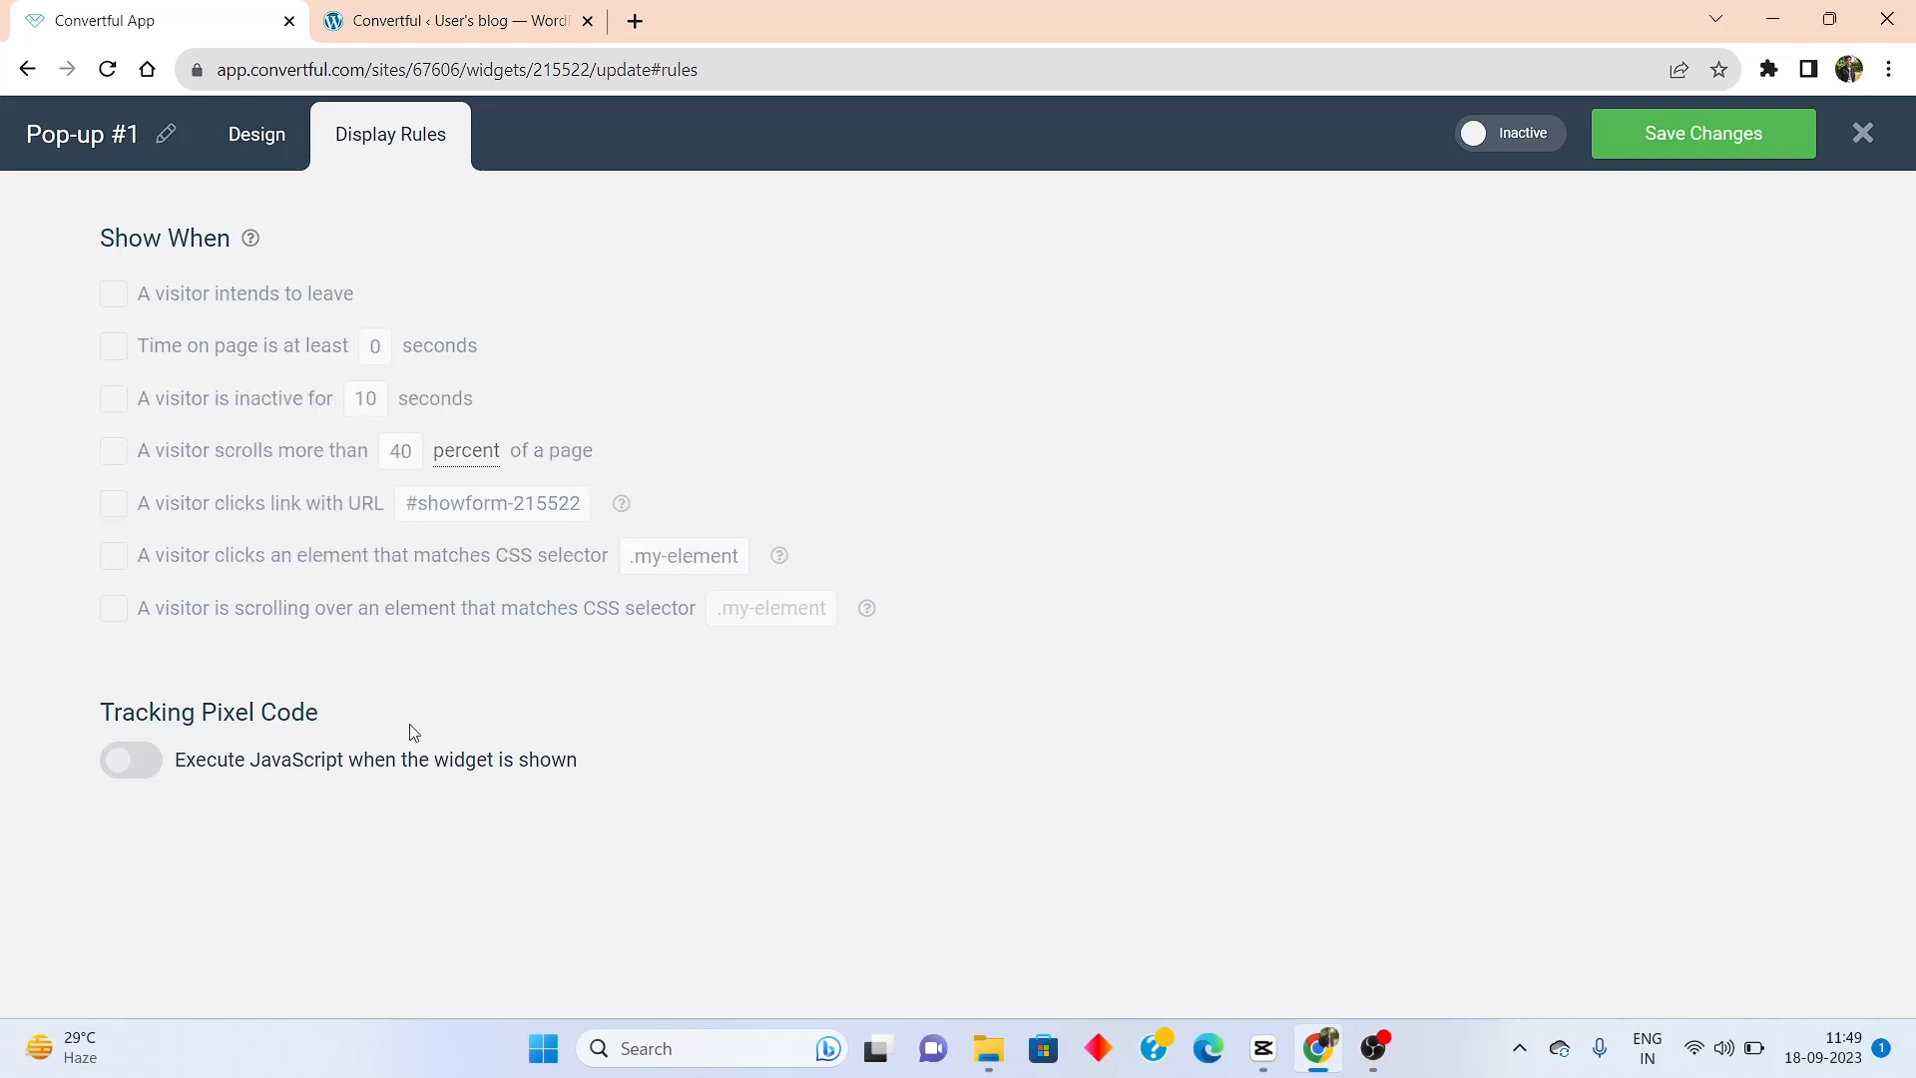
{"action": "left_click", "coordinate": [114, 399]}
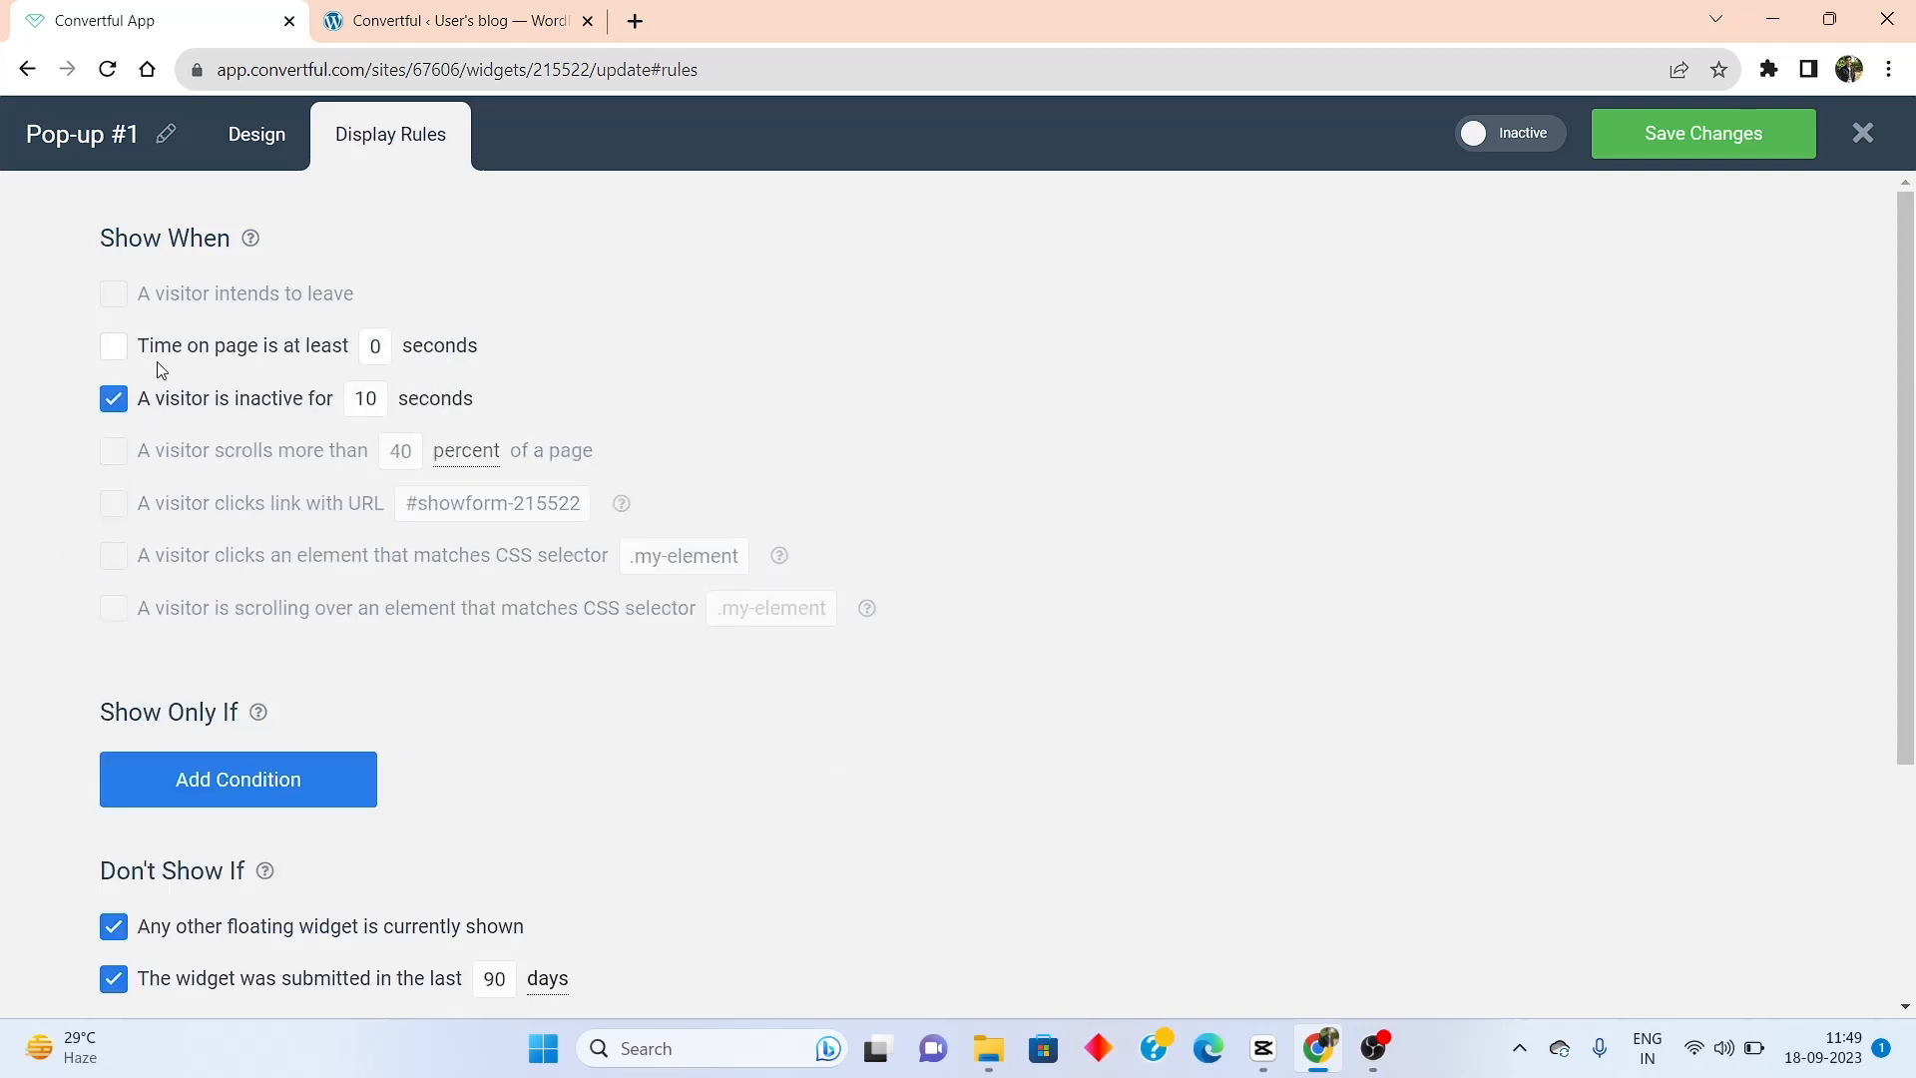
Review the pop-up's display rules, from the Show Only If section down to Don't Show If and the tracking pixel code
{"action": "scroll", "coordinate": [534, 598], "scroll_direction": "down", "scroll_amount": 3}
{"action": "scroll", "coordinate": [346, 649], "scroll_direction": "up", "scroll_amount": 3}
{"action": "scroll", "coordinate": [197, 505], "scroll_direction": "down", "scroll_amount": 3}
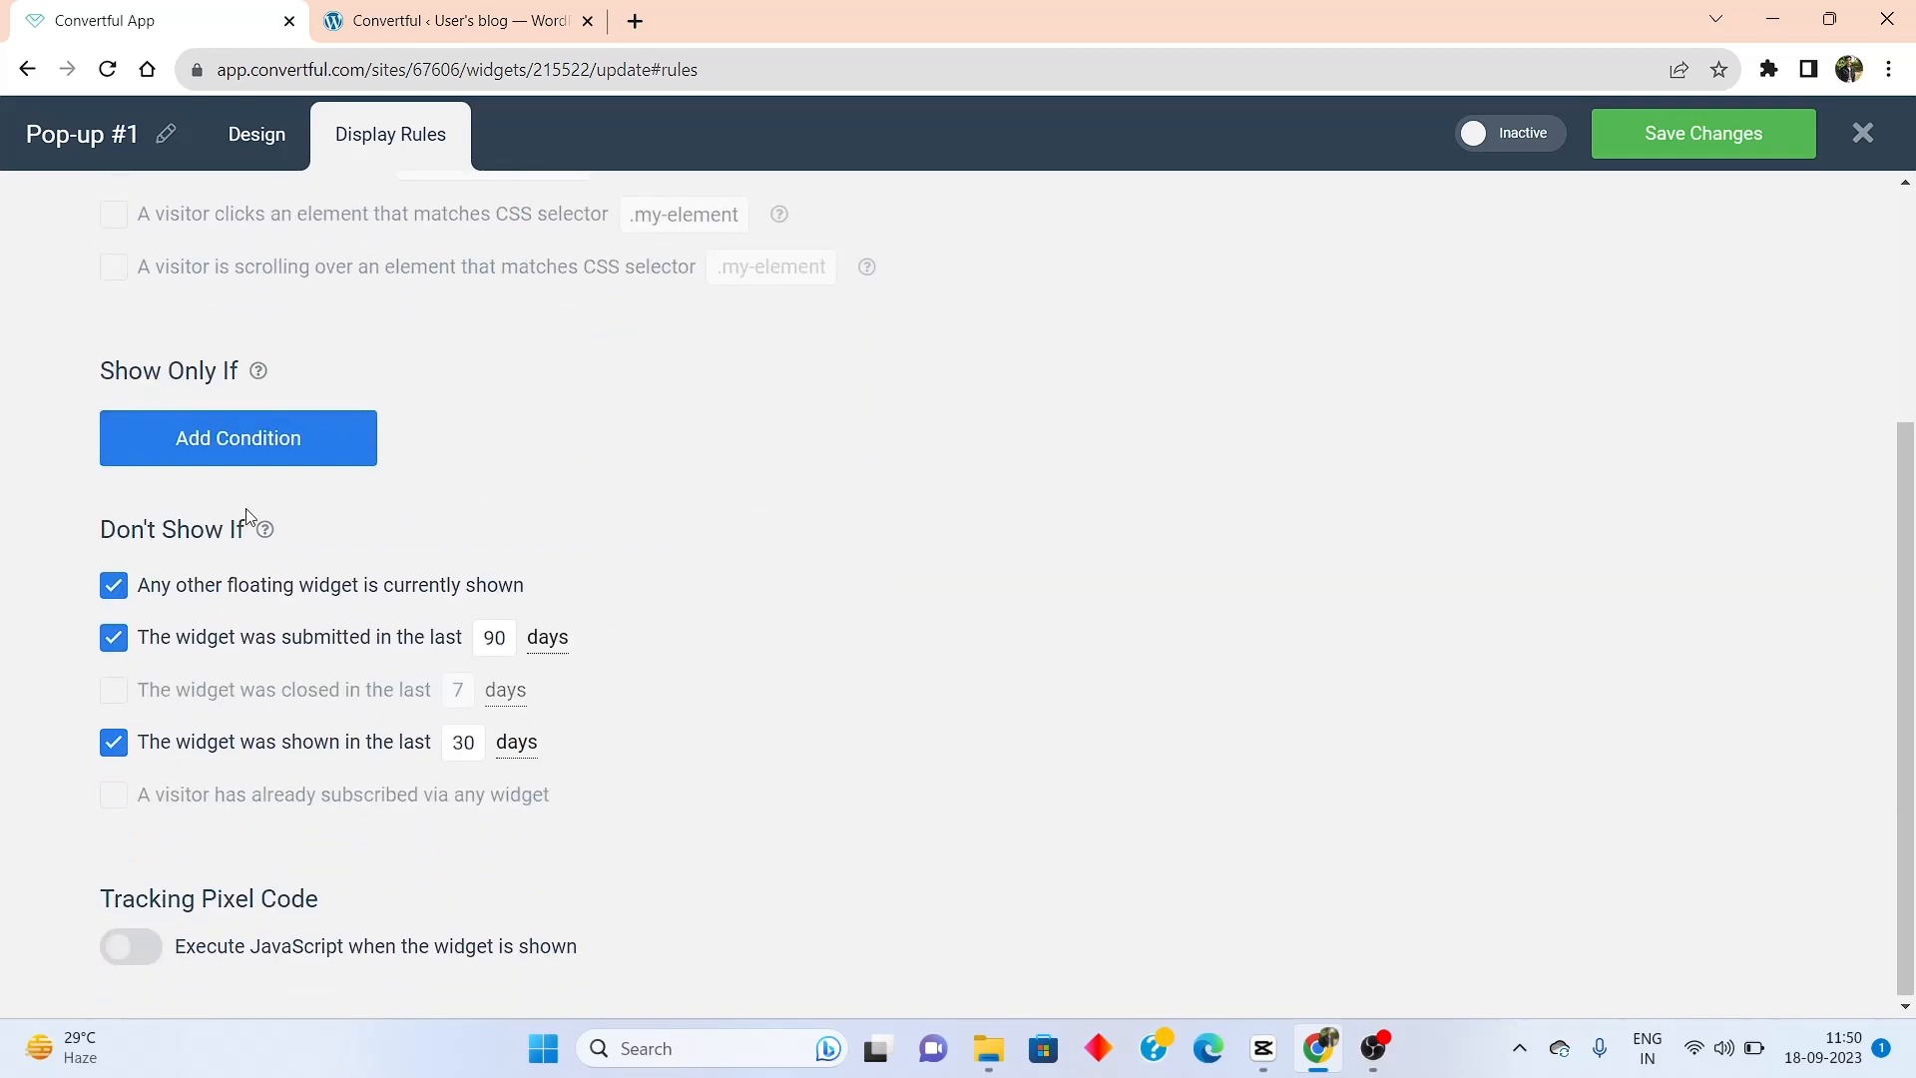
{"action": "scroll", "coordinate": [200, 484], "scroll_direction": "up", "scroll_amount": 1}
{"action": "left_click_drag", "start_coordinate": [105, 495], "coordinate": [258, 493]}
{"action": "left_click", "coordinate": [501, 471]}
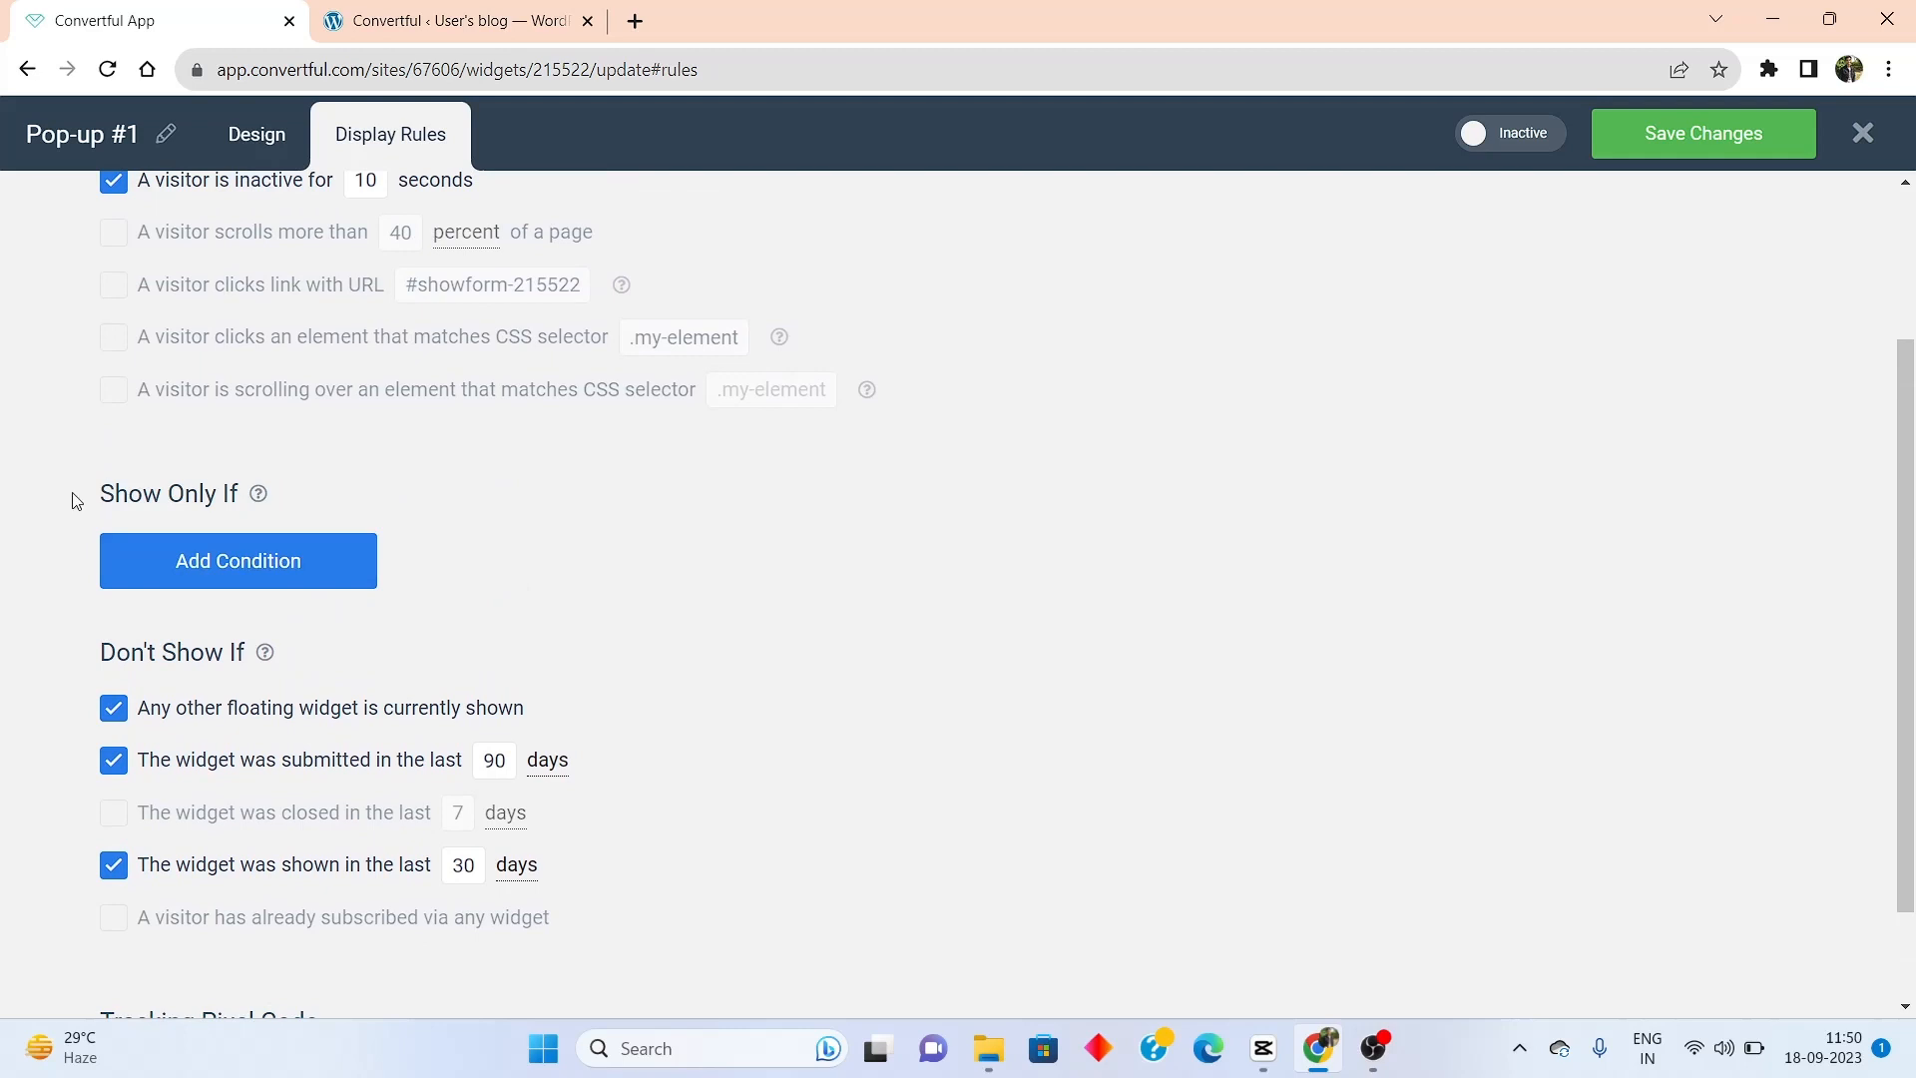
Look through the available Show Only If conditions, from behavior to geography and WordPress, without adding one
{"action": "left_click", "coordinate": [257, 555]}
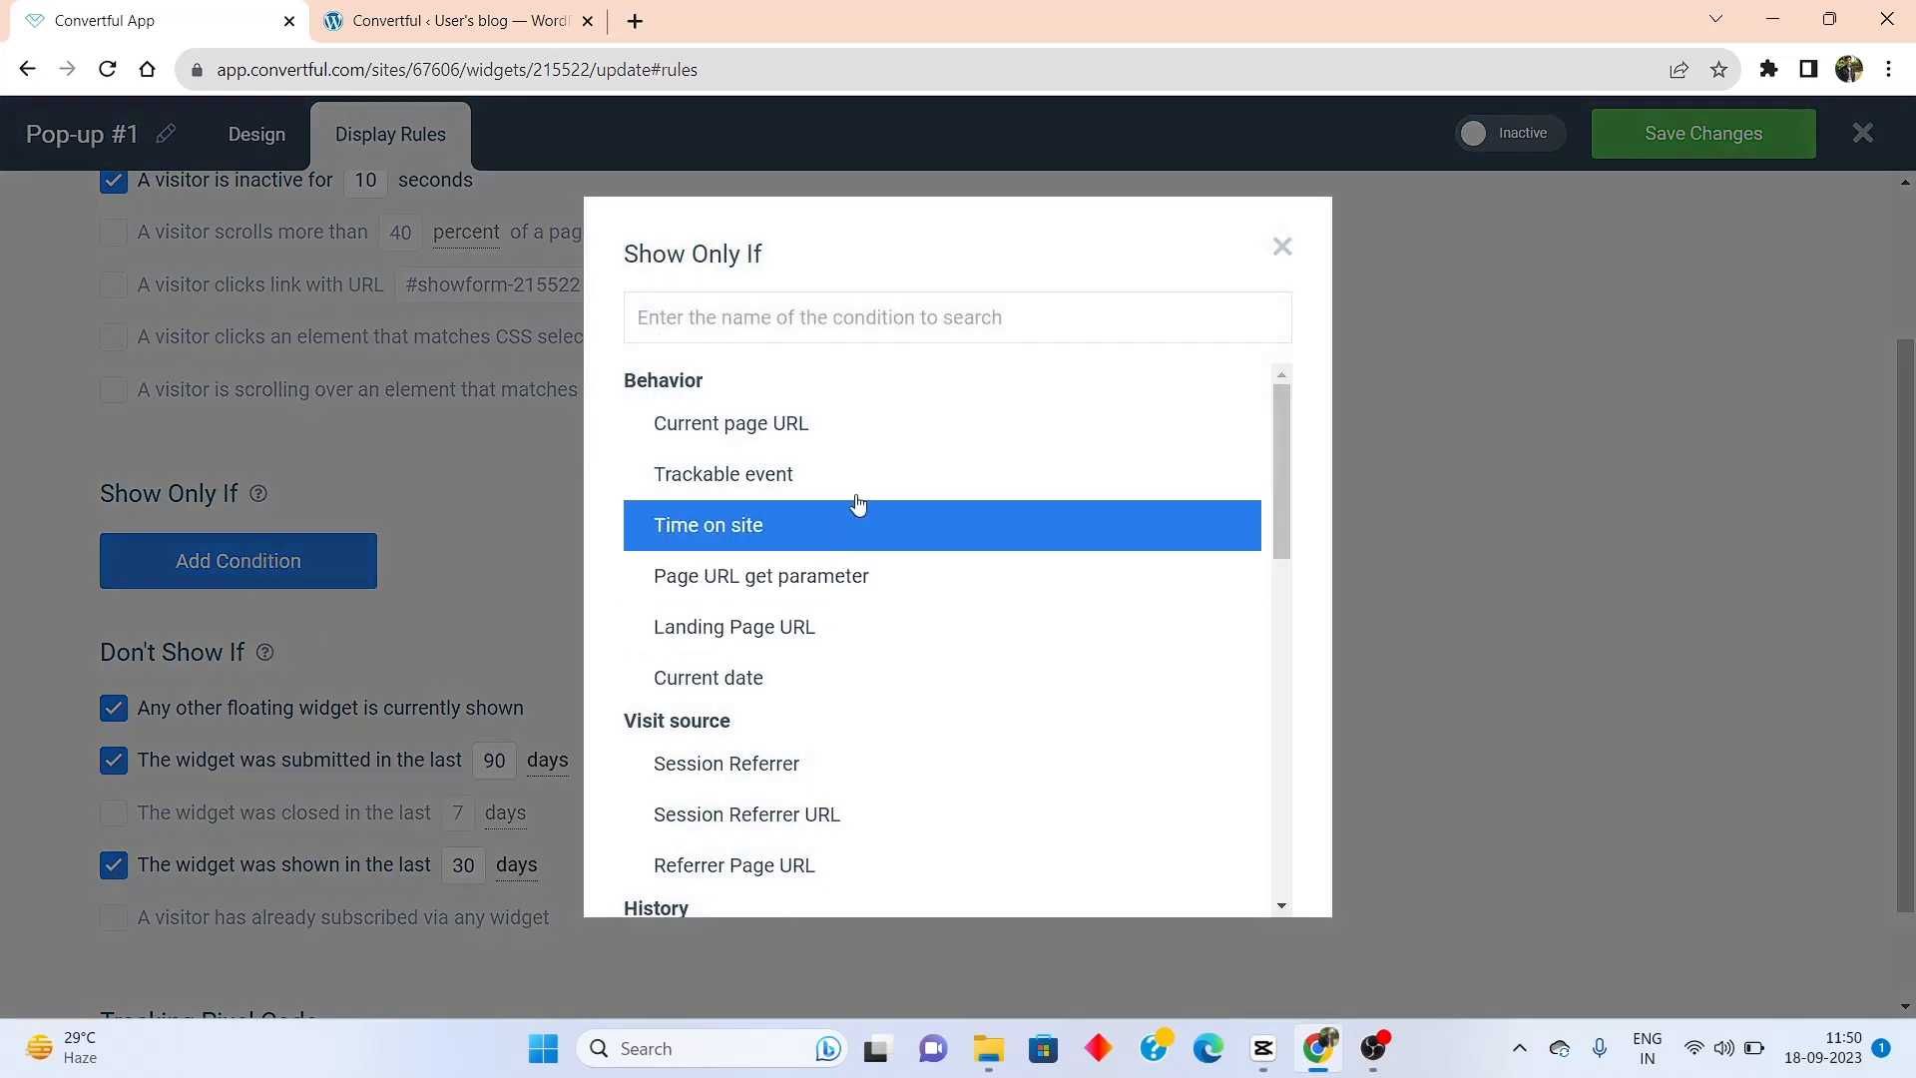
{"action": "scroll", "coordinate": [855, 526], "scroll_direction": "down", "scroll_amount": 6}
{"action": "scroll", "coordinate": [818, 664], "scroll_direction": "down", "scroll_amount": 4}
{"action": "scroll", "coordinate": [889, 788], "scroll_direction": "up", "scroll_amount": 10}
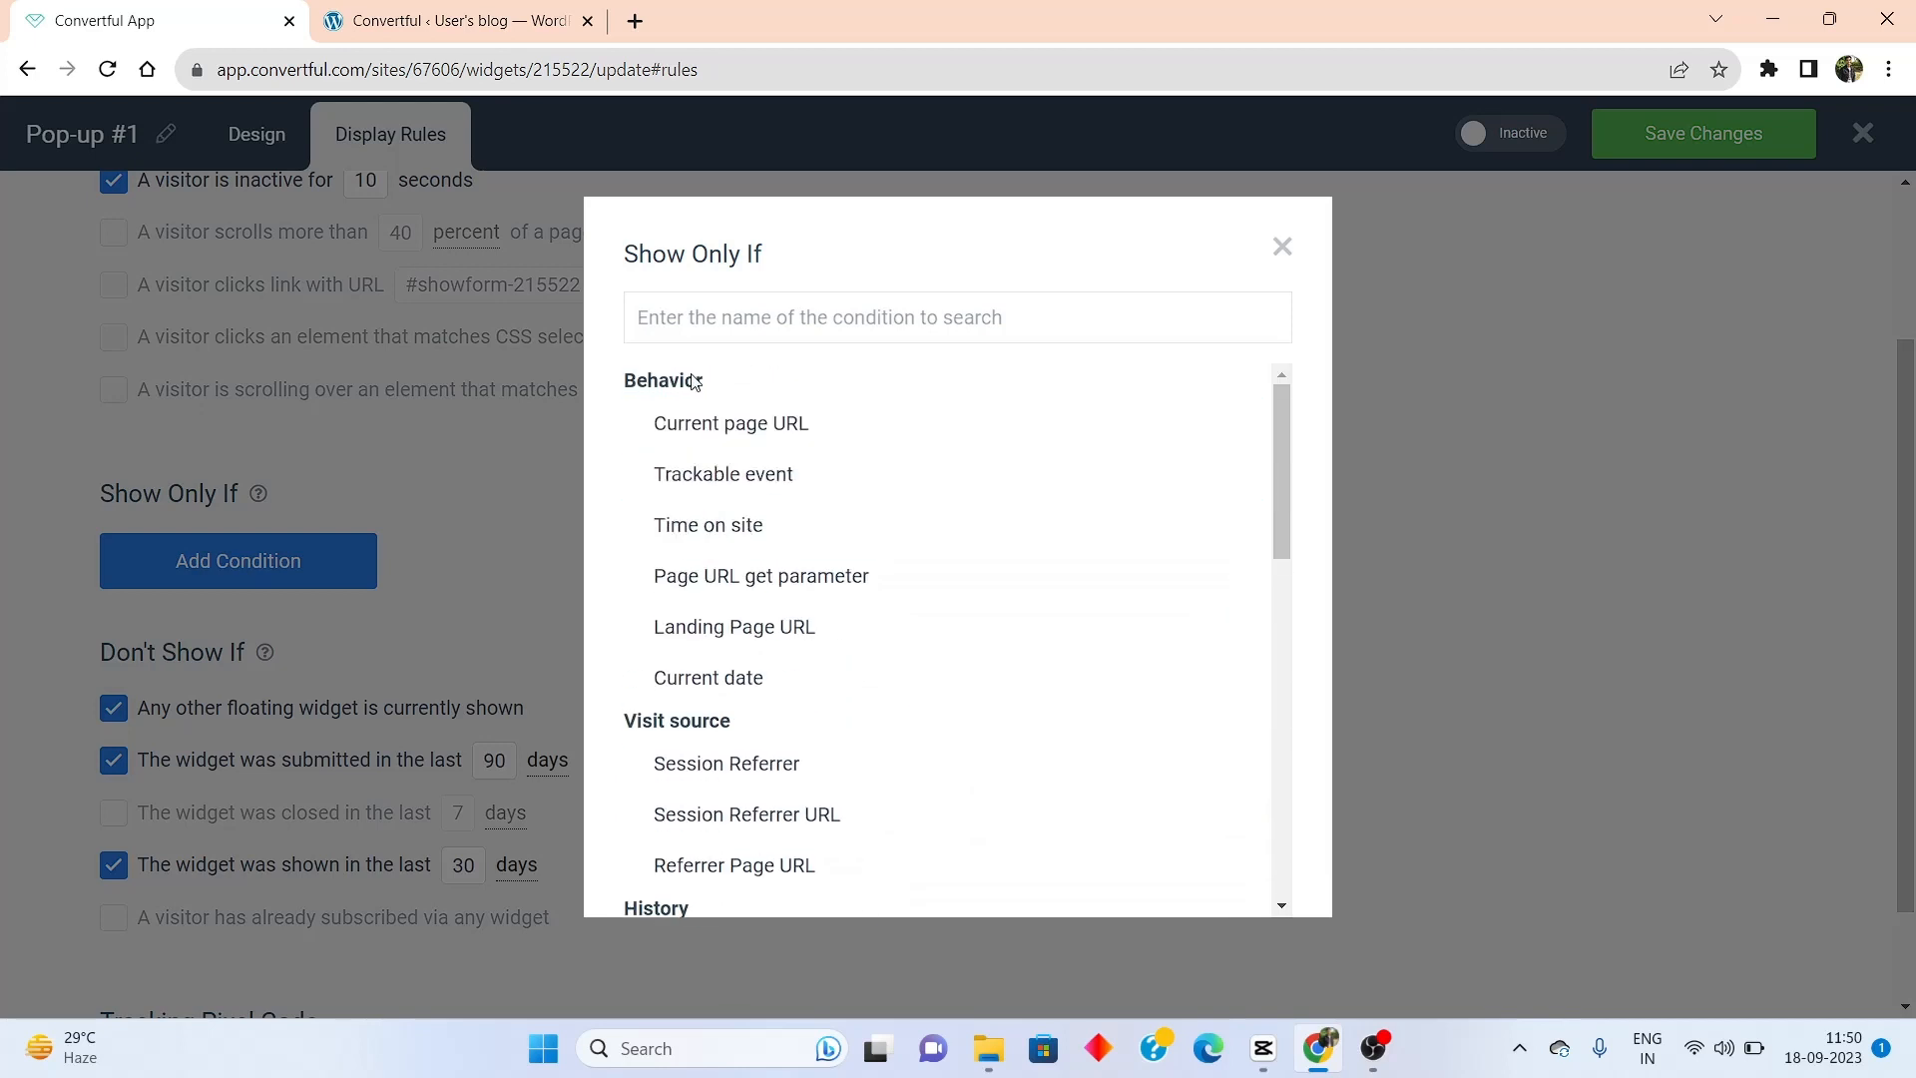
{"action": "scroll", "coordinate": [718, 519], "scroll_direction": "down", "scroll_amount": 2}
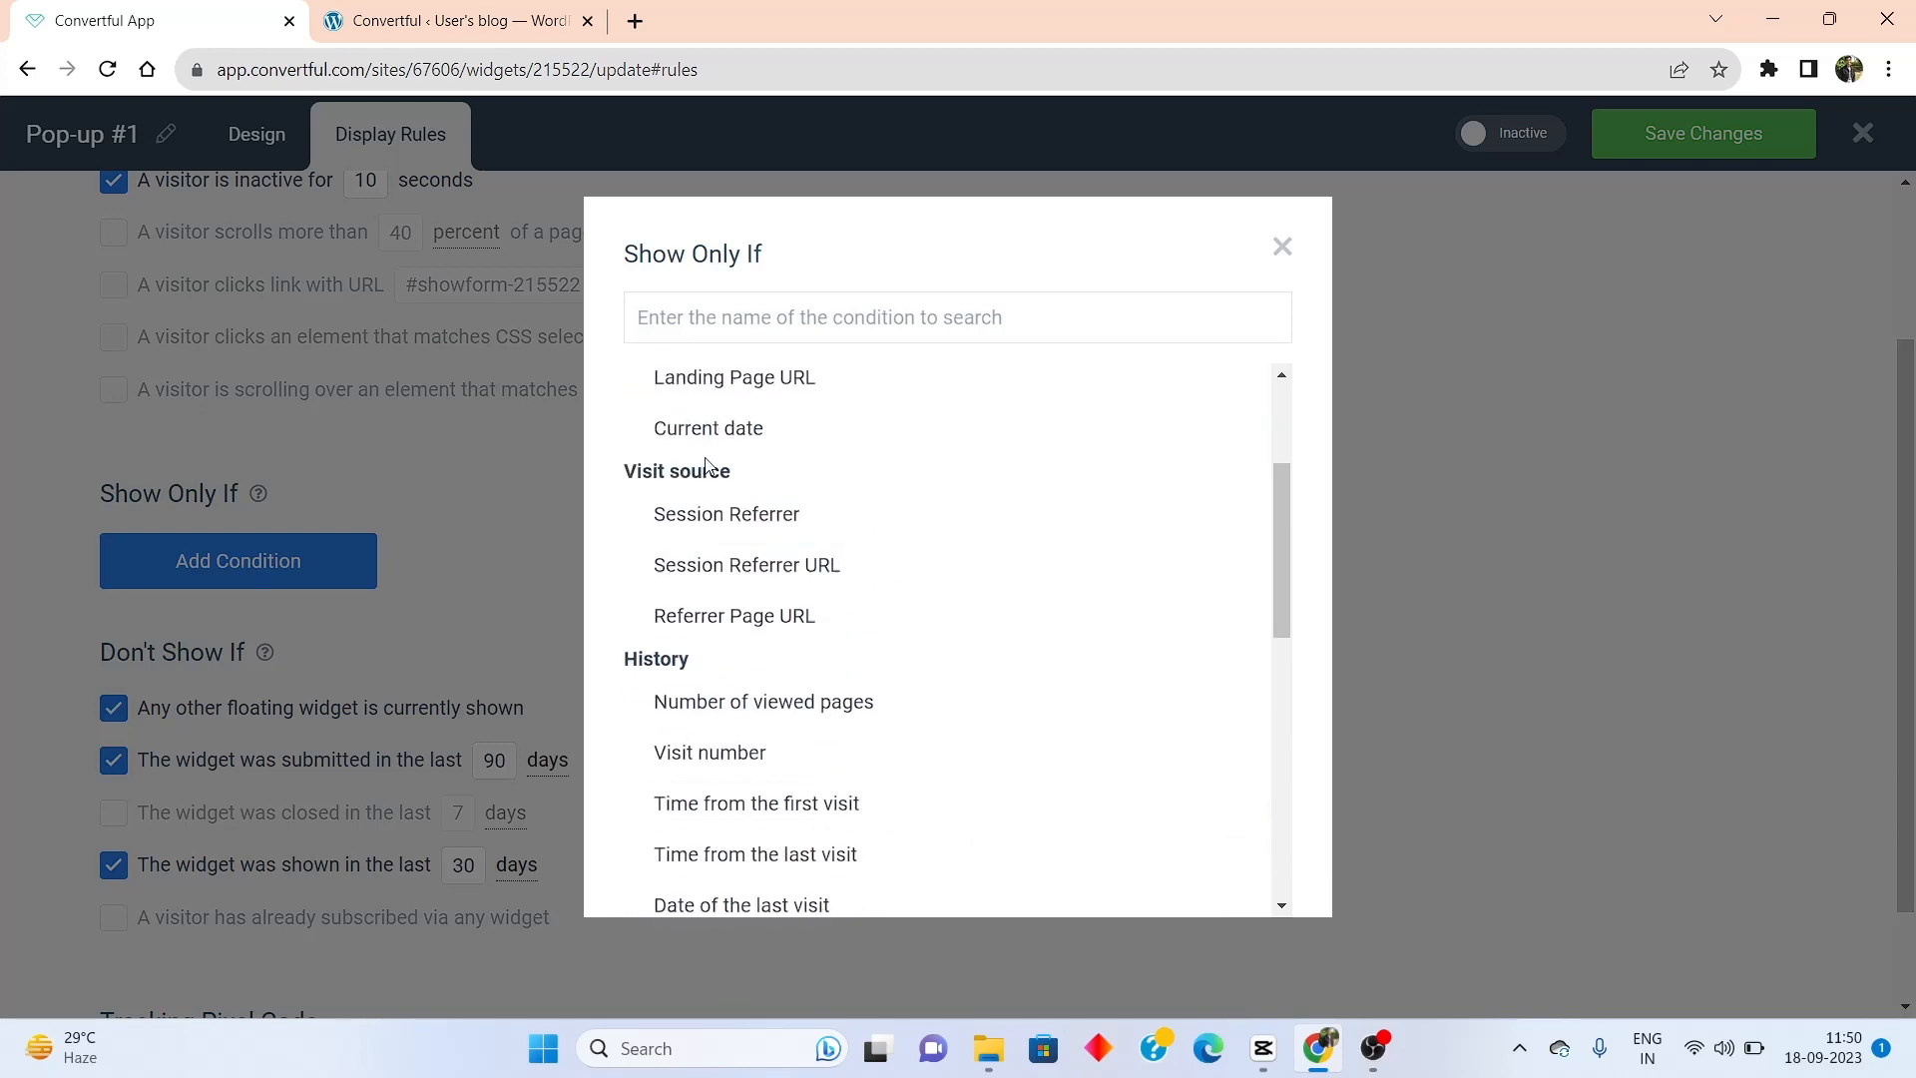
{"action": "scroll", "coordinate": [800, 543], "scroll_direction": "down", "scroll_amount": 5}
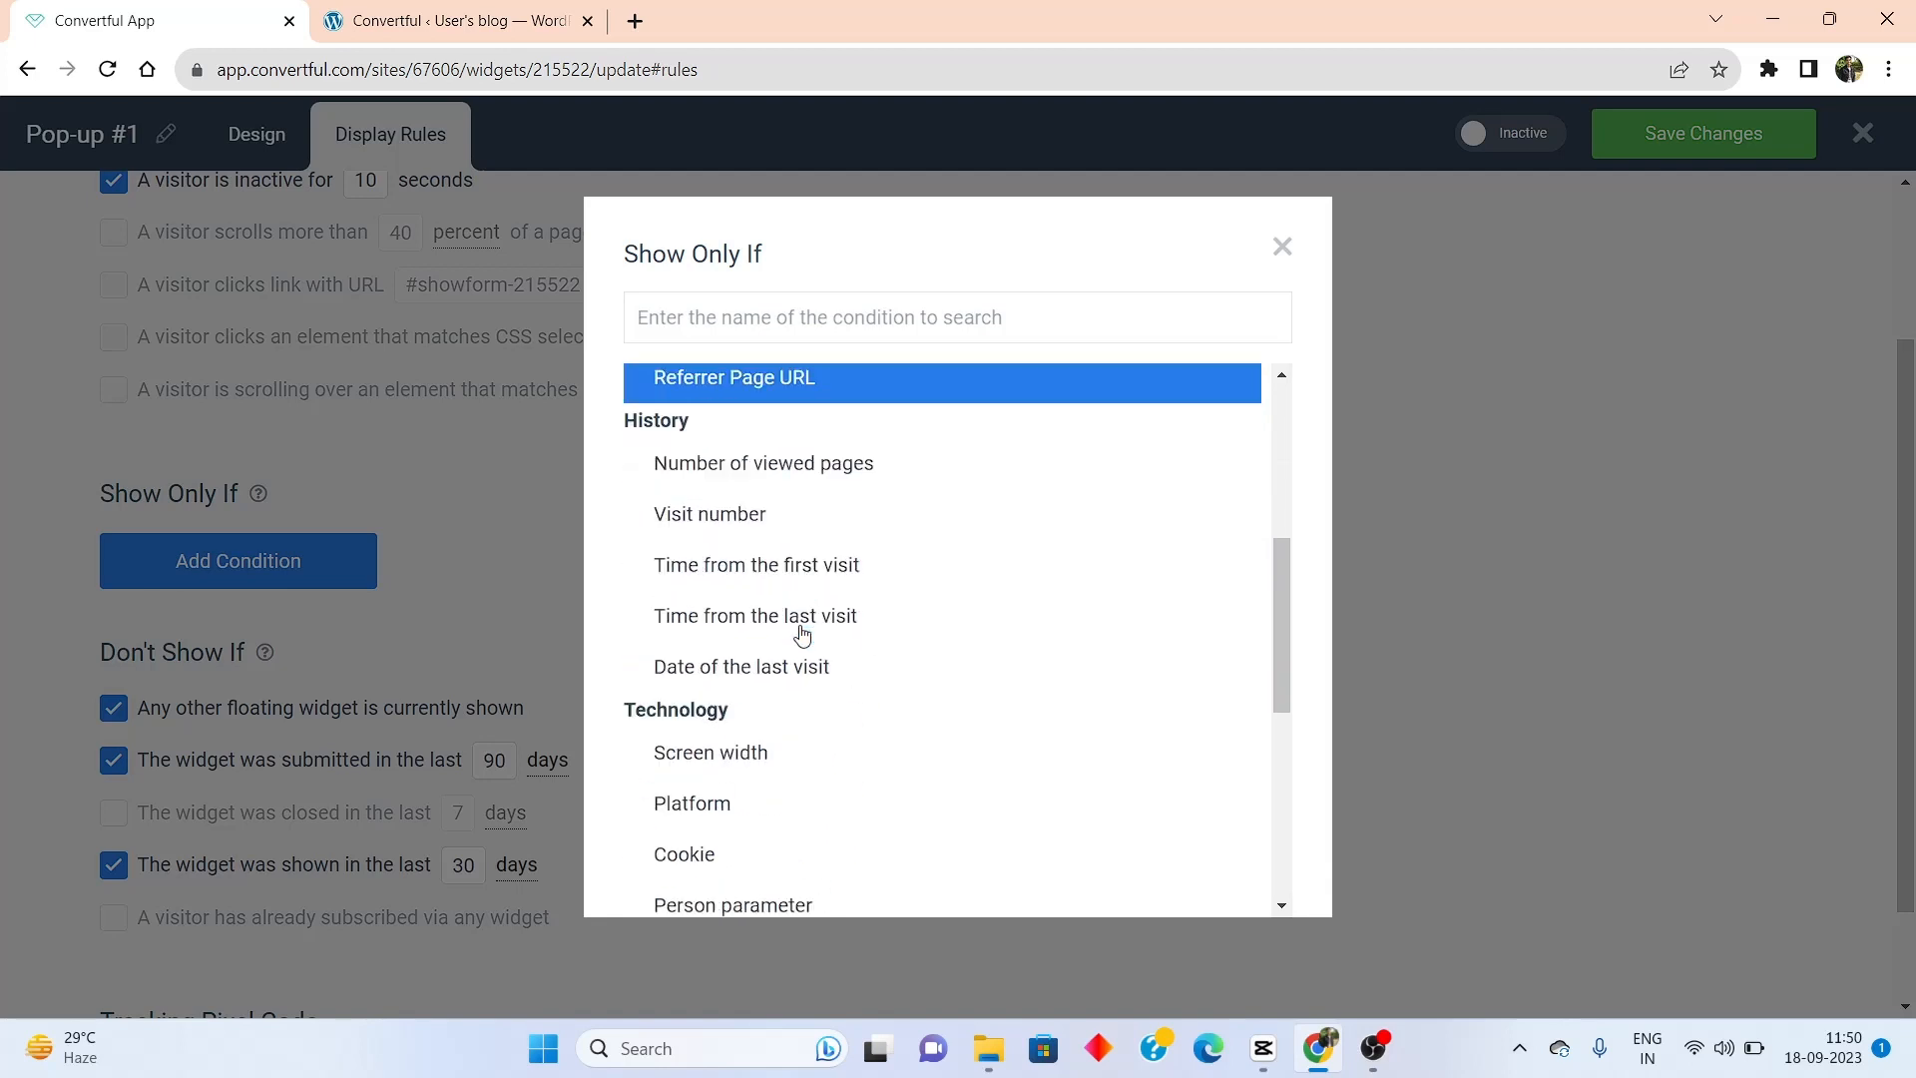
{"action": "scroll", "coordinate": [758, 568], "scroll_direction": "up", "scroll_amount": 4}
{"action": "scroll", "coordinate": [744, 615], "scroll_direction": "down", "scroll_amount": 7}
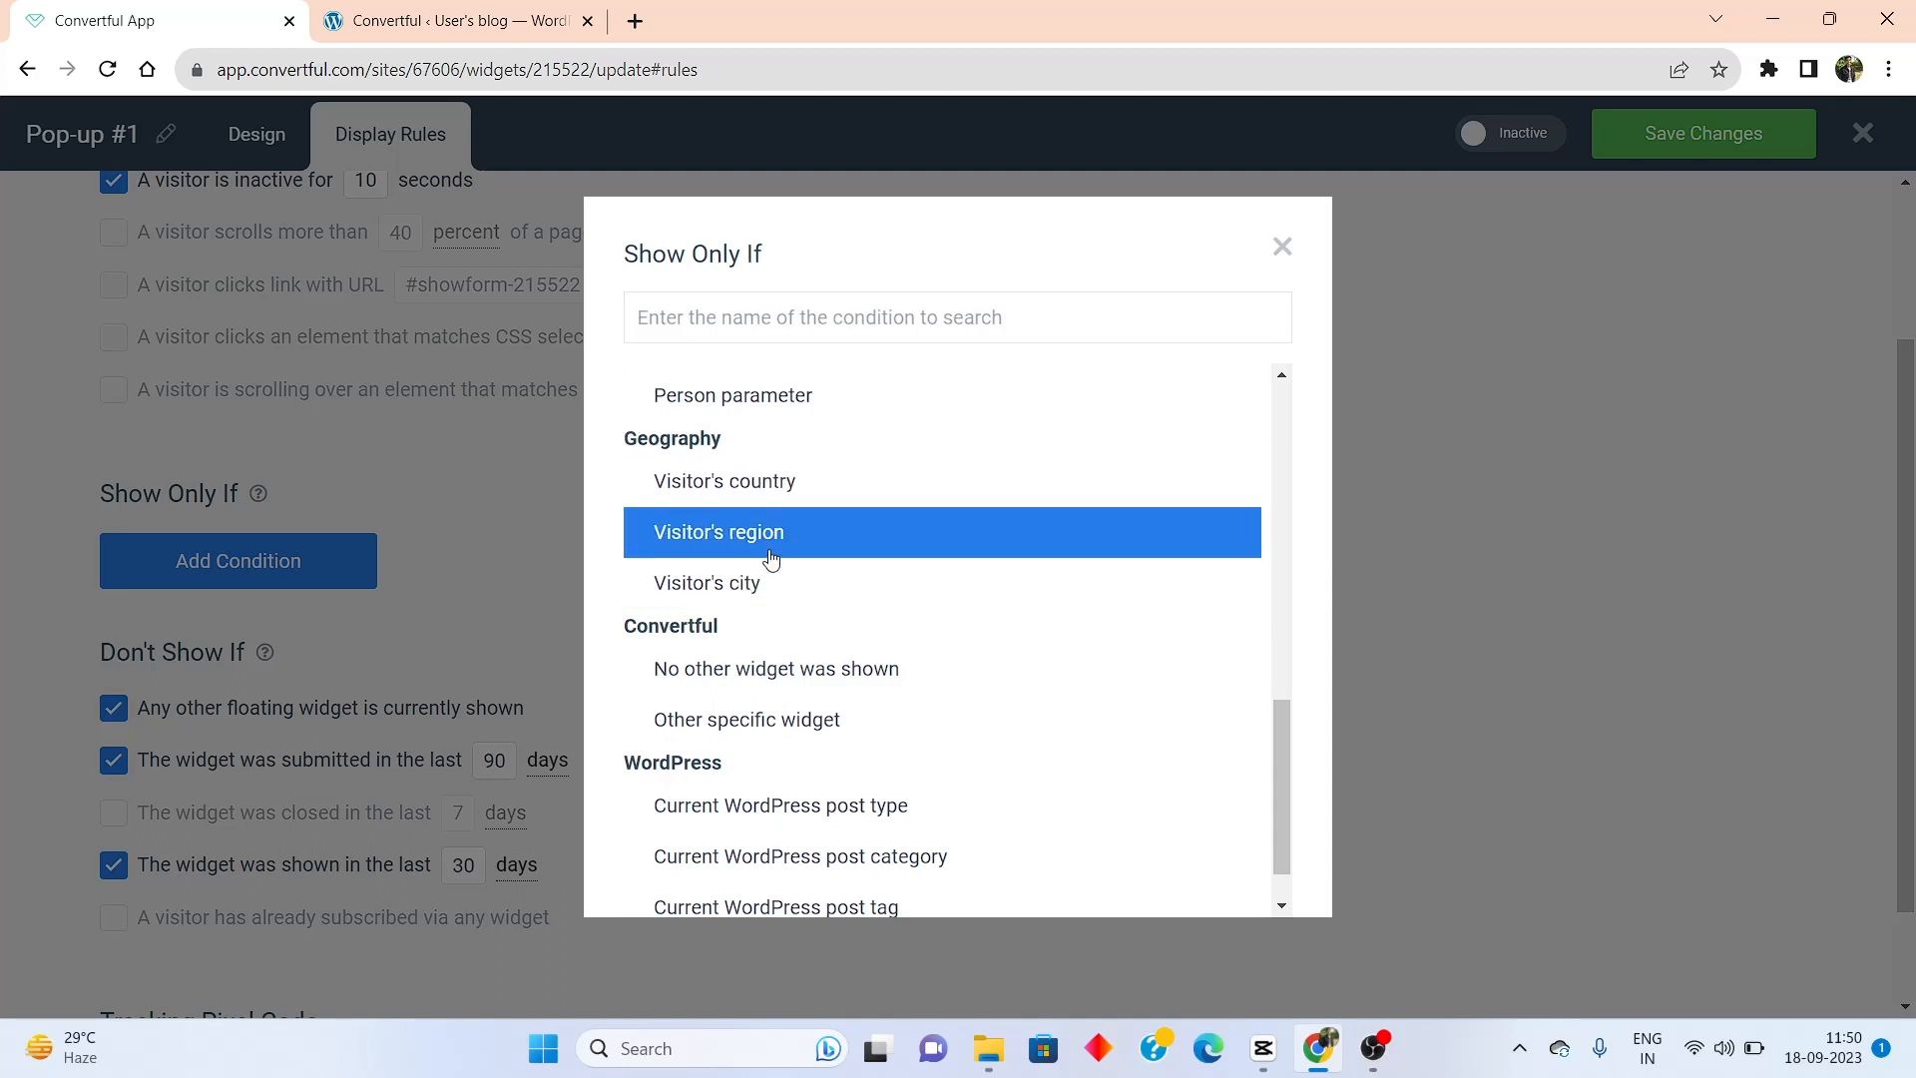
{"action": "left_click", "coordinate": [1281, 247]}
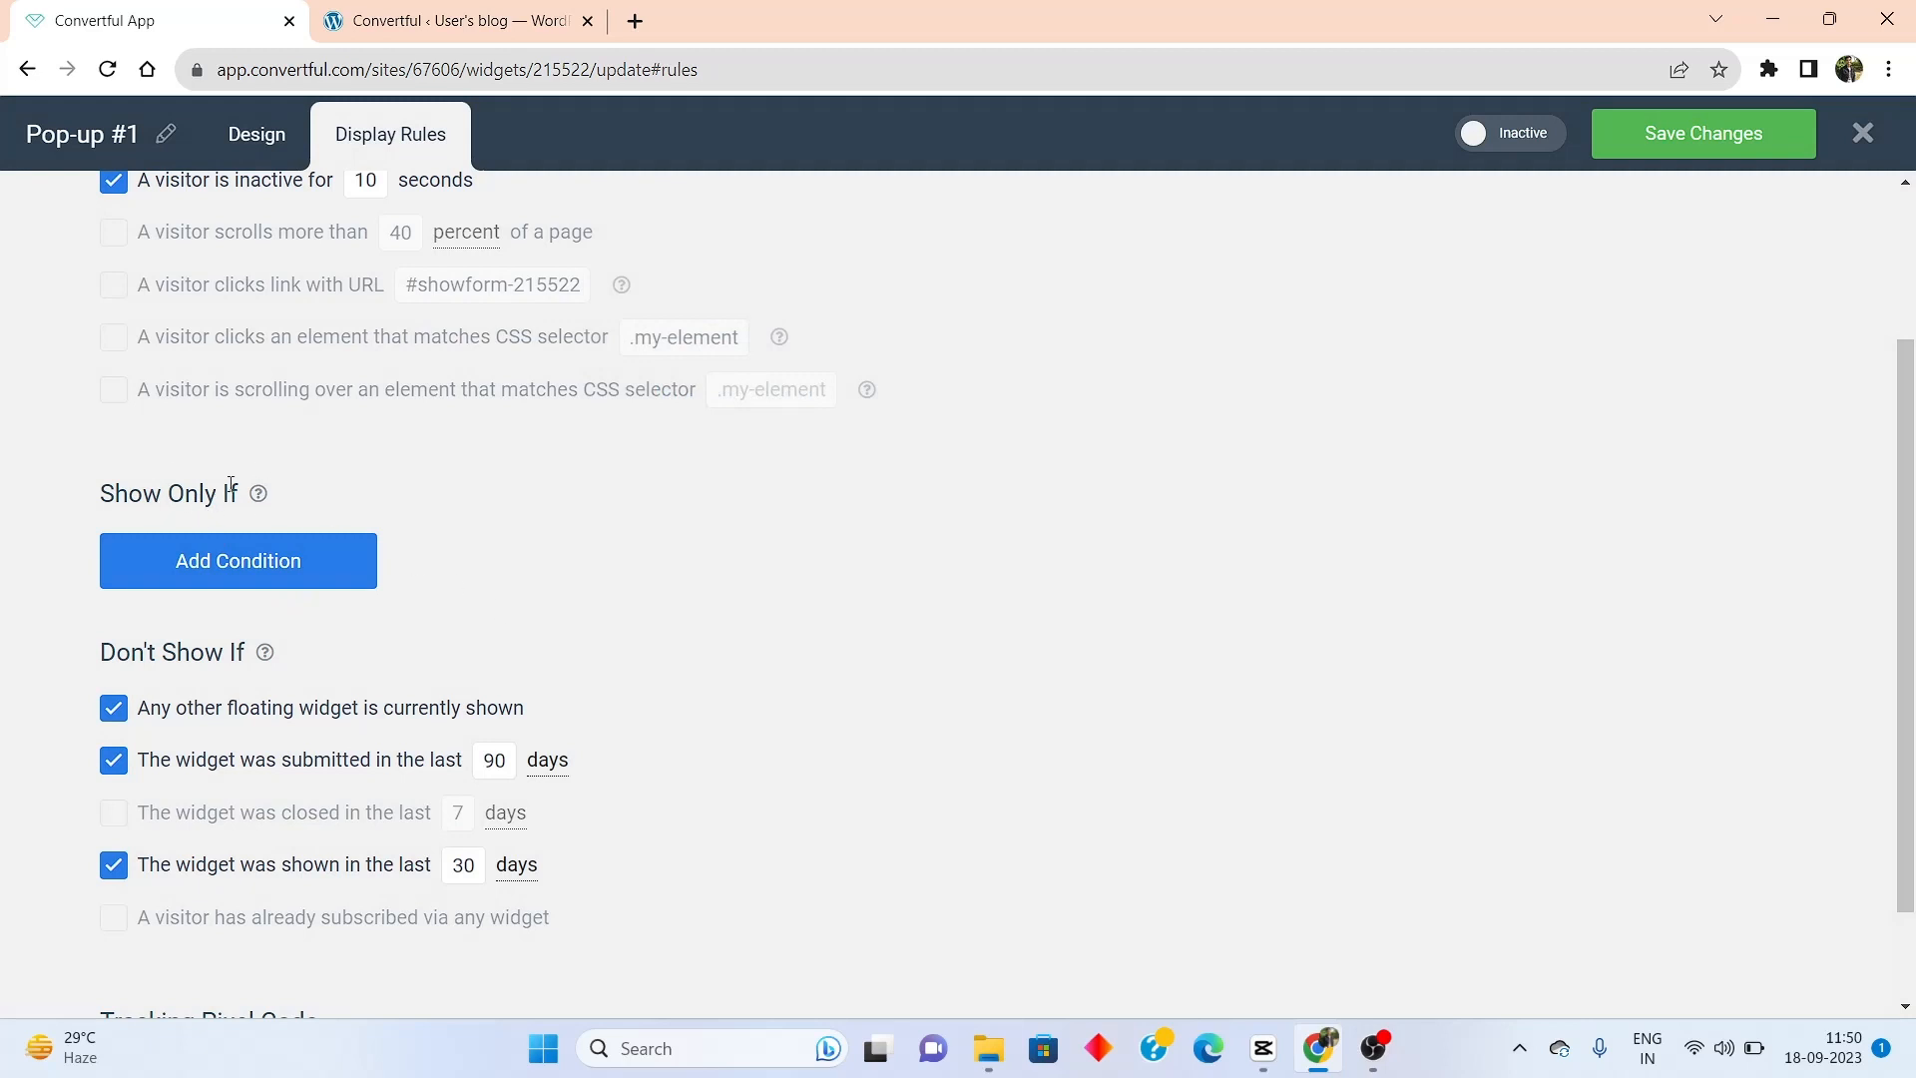
Add a Show Only If condition that limits the pop-up to visitors whose country is United Kingdom
{"action": "left_click", "coordinate": [237, 559]}
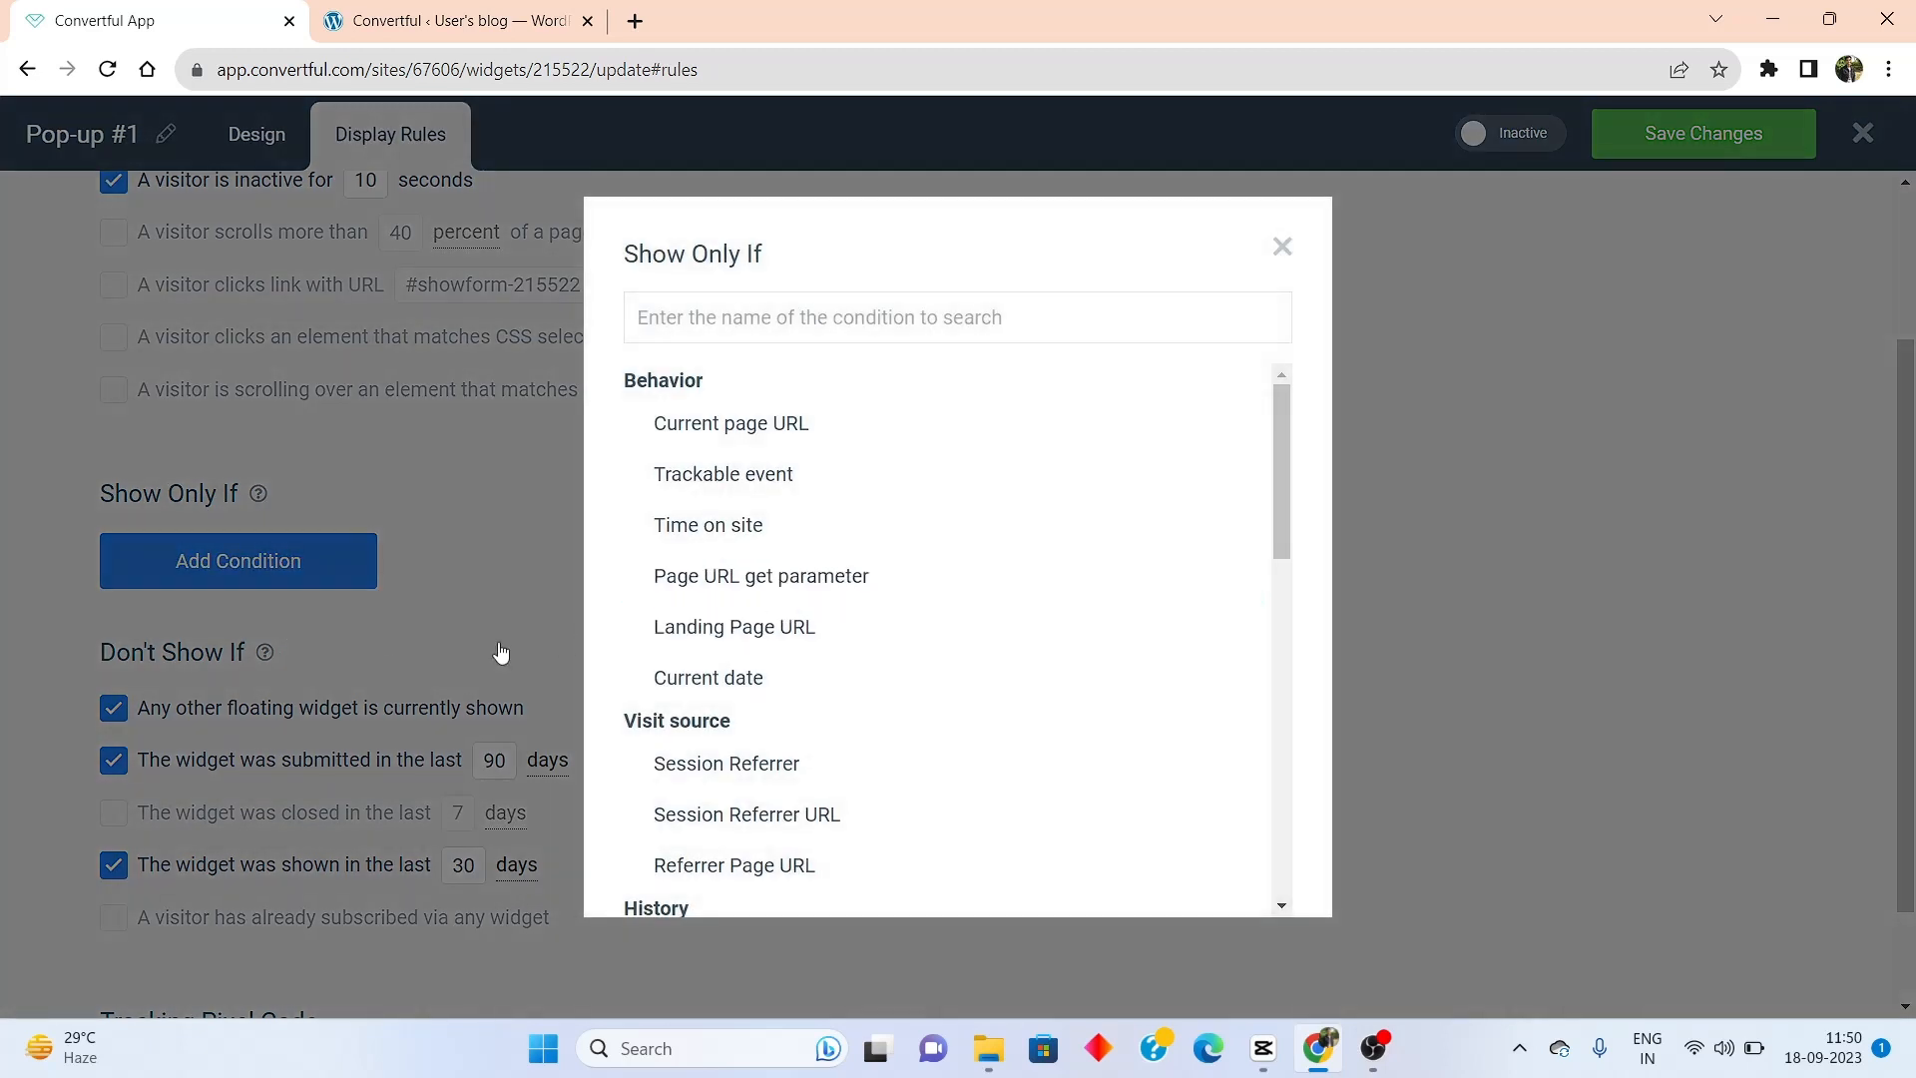
{"action": "scroll", "coordinate": [821, 589], "scroll_direction": "down", "scroll_amount": 11}
{"action": "scroll", "coordinate": [810, 609], "scroll_direction": "up", "scroll_amount": 1}
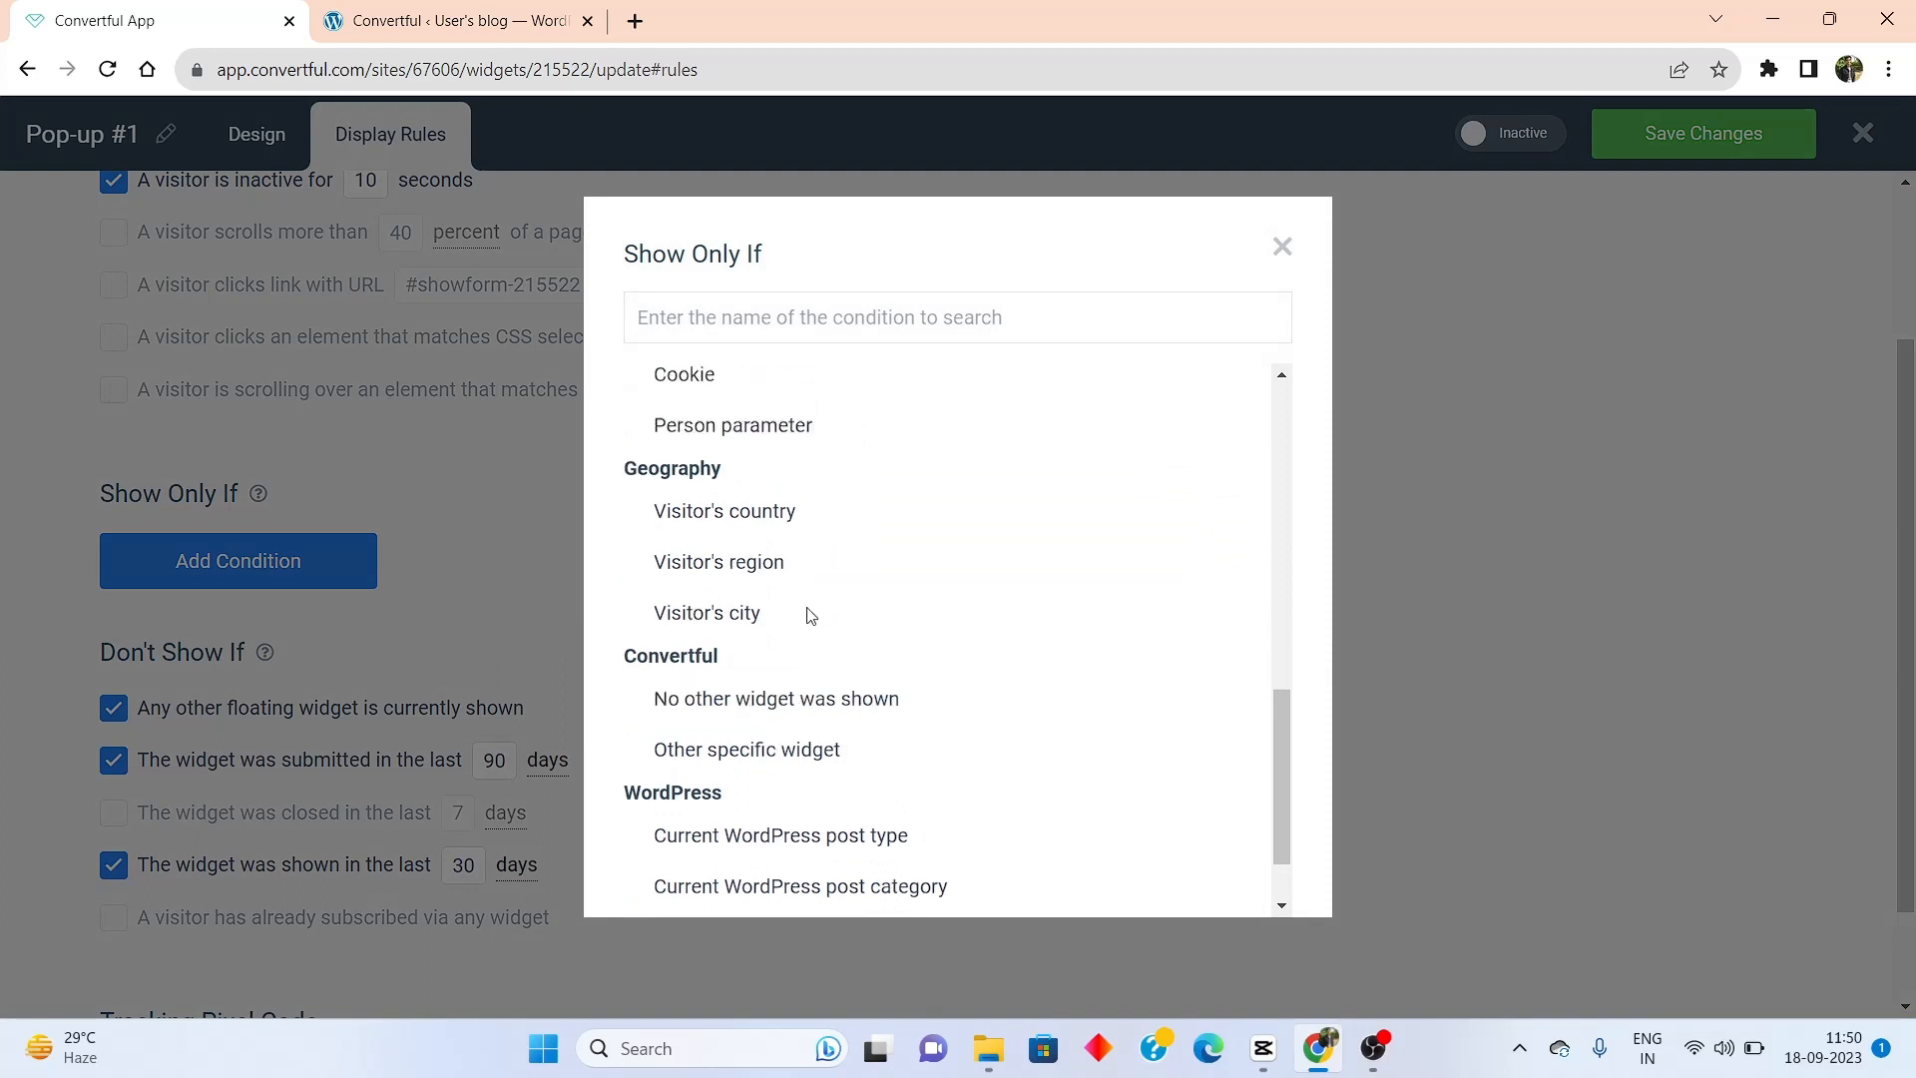
{"action": "scroll", "coordinate": [798, 611], "scroll_direction": "up", "scroll_amount": 2}
{"action": "scroll", "coordinate": [793, 623], "scroll_direction": "down", "scroll_amount": 2}
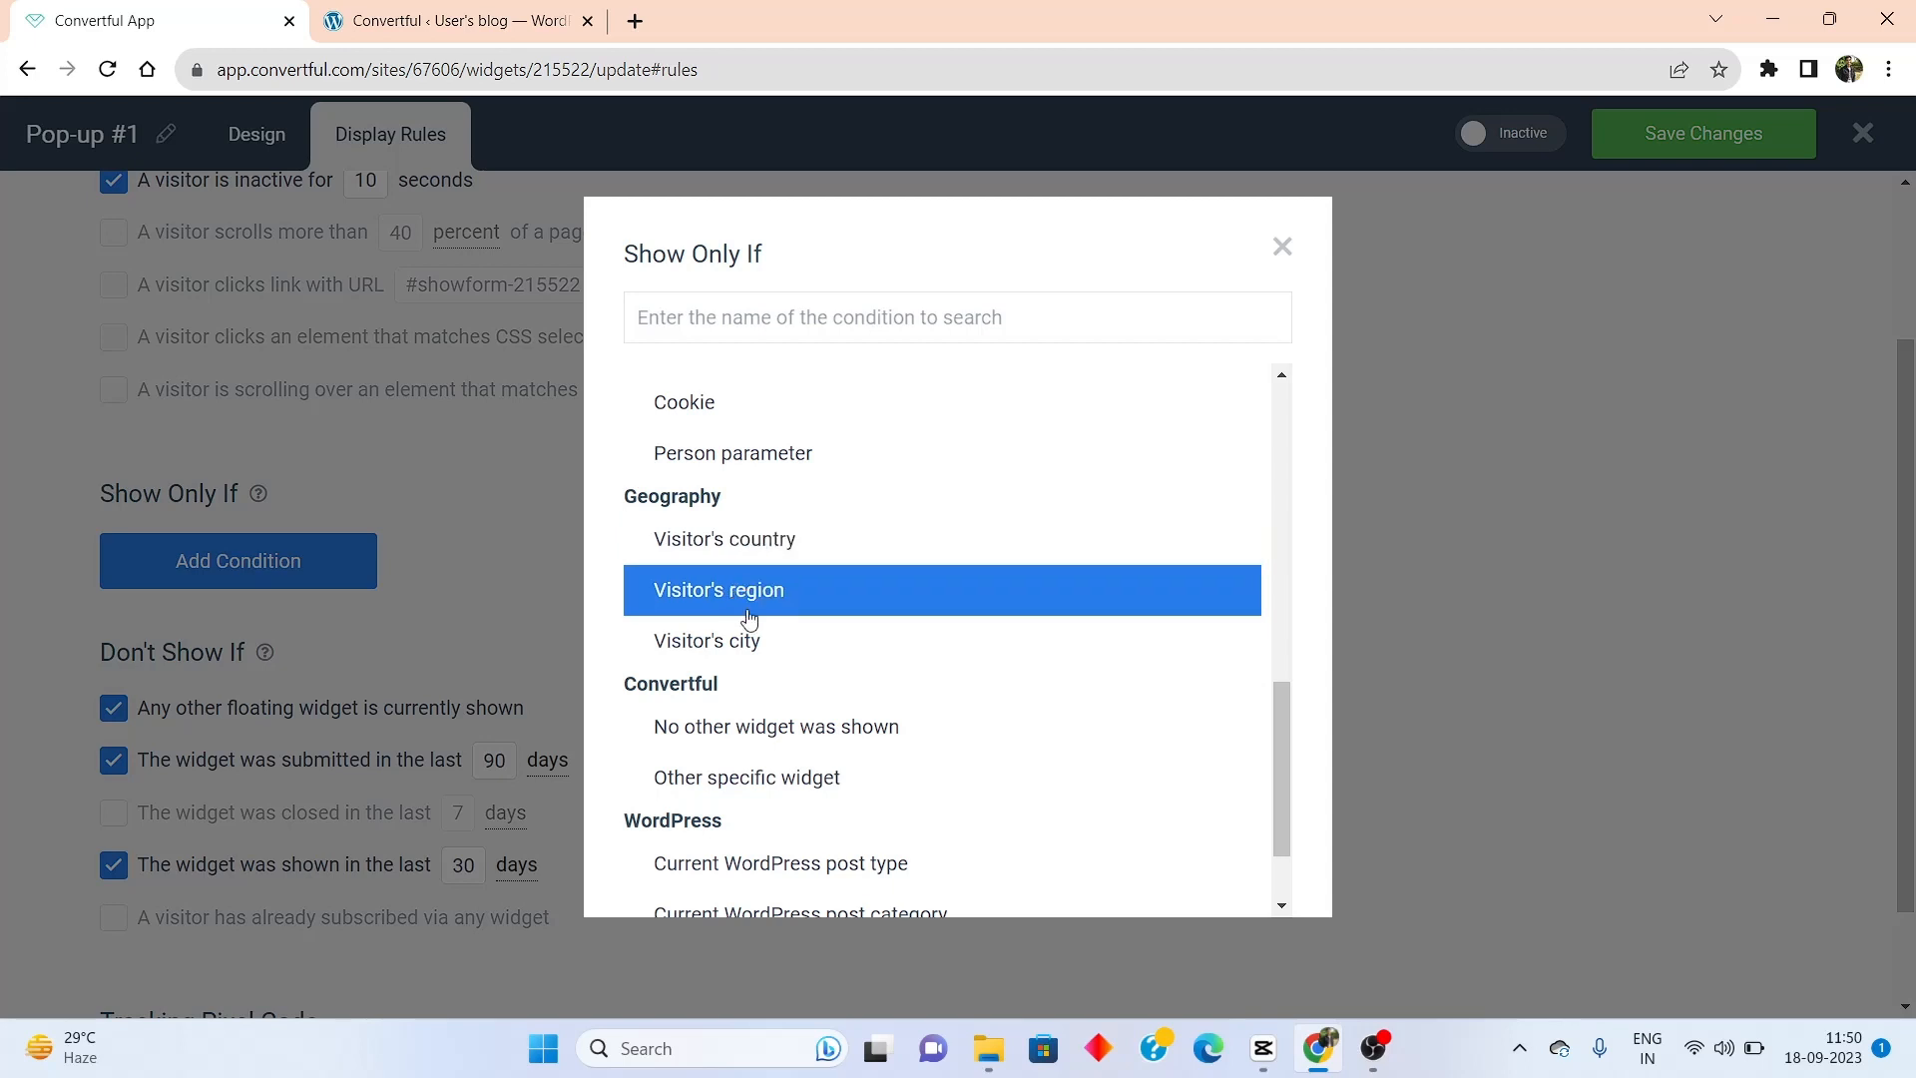
{"action": "left_click", "coordinate": [708, 547]}
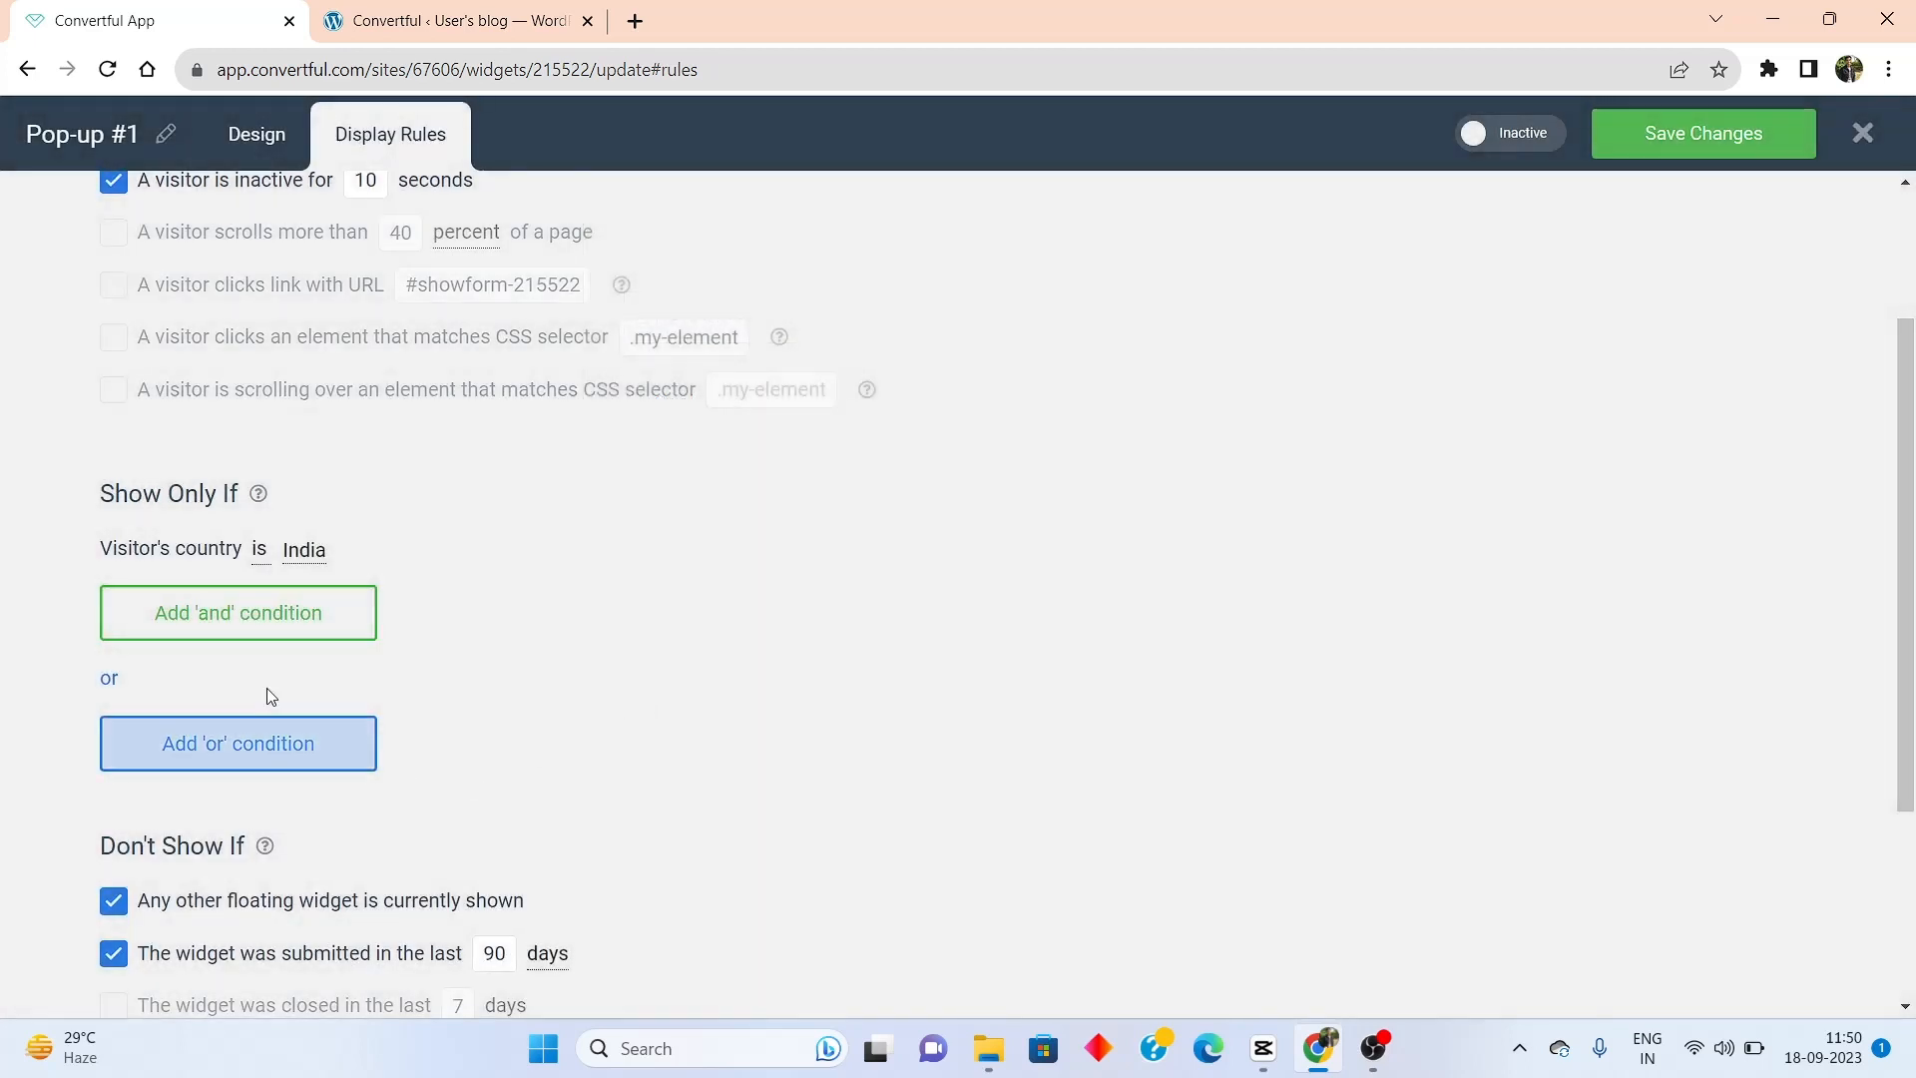
{"action": "left_click", "coordinate": [304, 550]}
{"action": "type", "text": "united"}
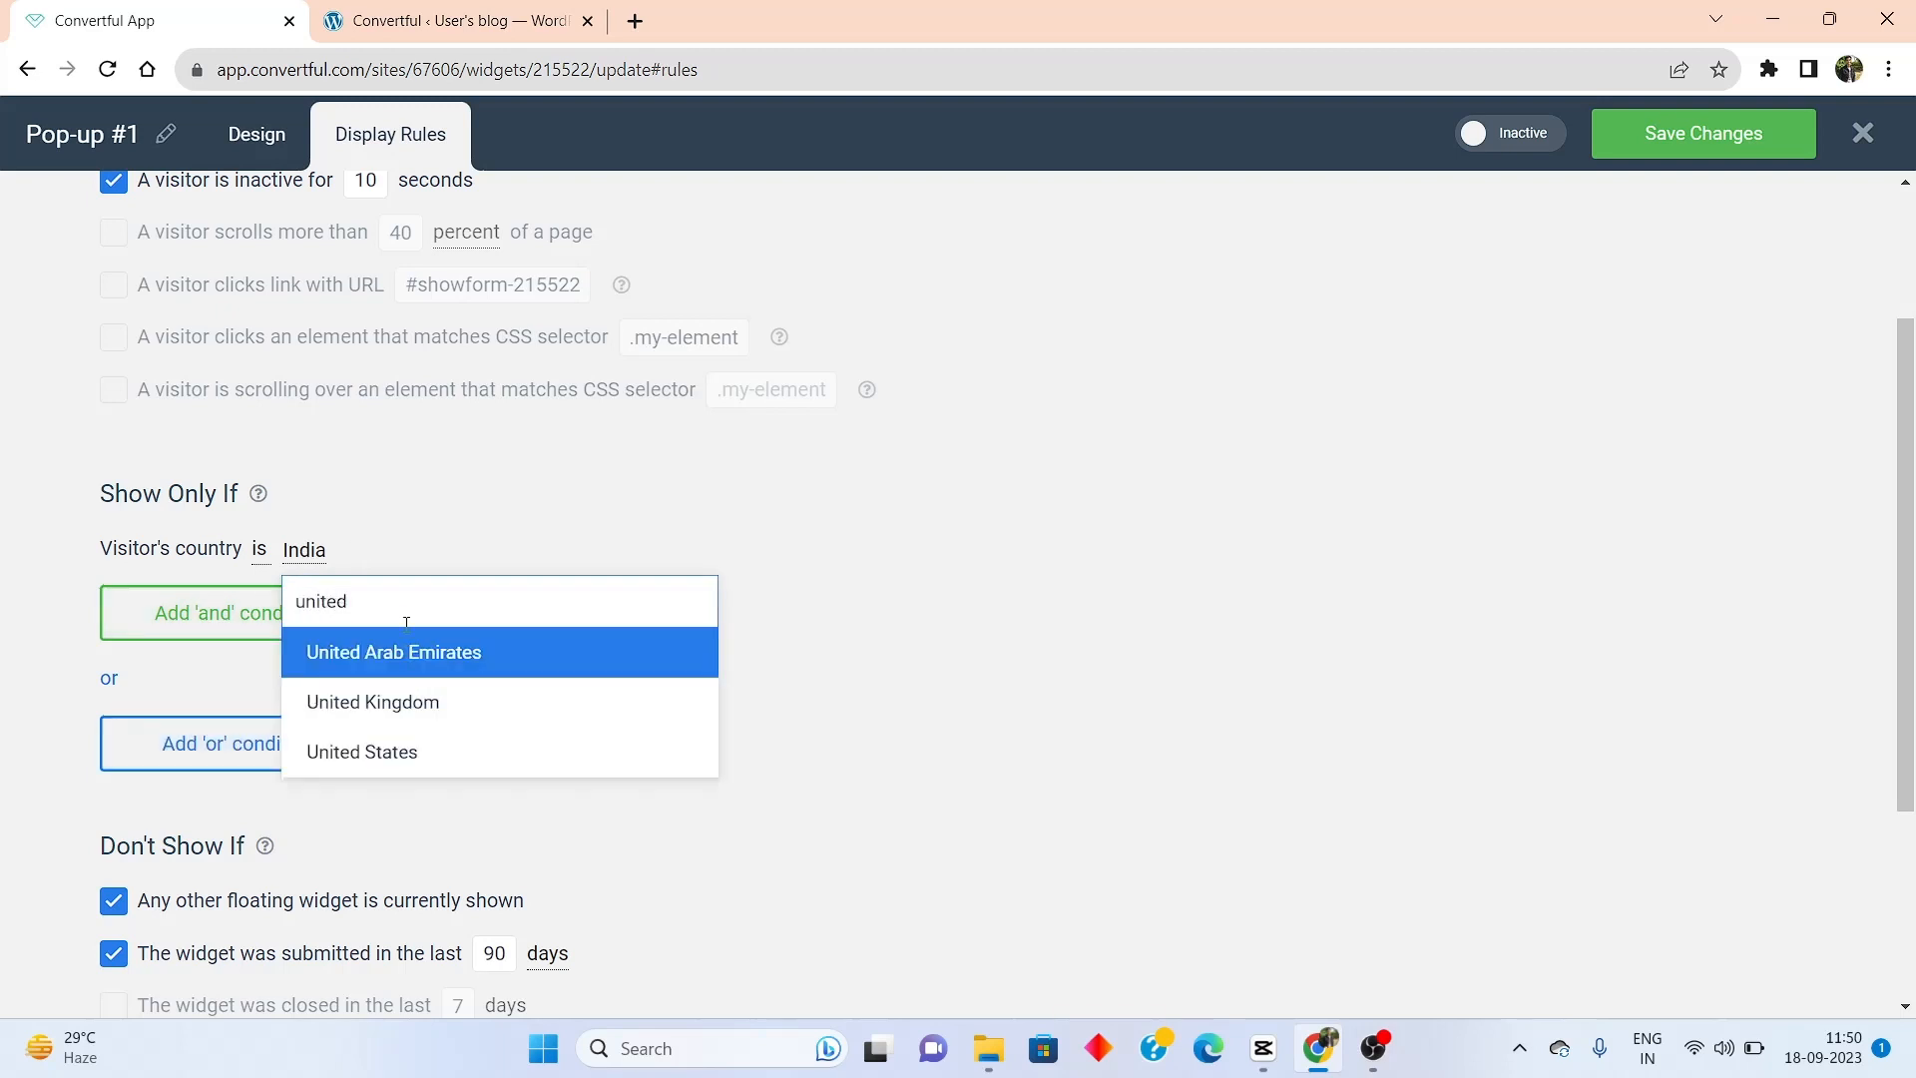
{"action": "left_click", "coordinate": [414, 698]}
{"action": "left_click", "coordinate": [374, 558]}
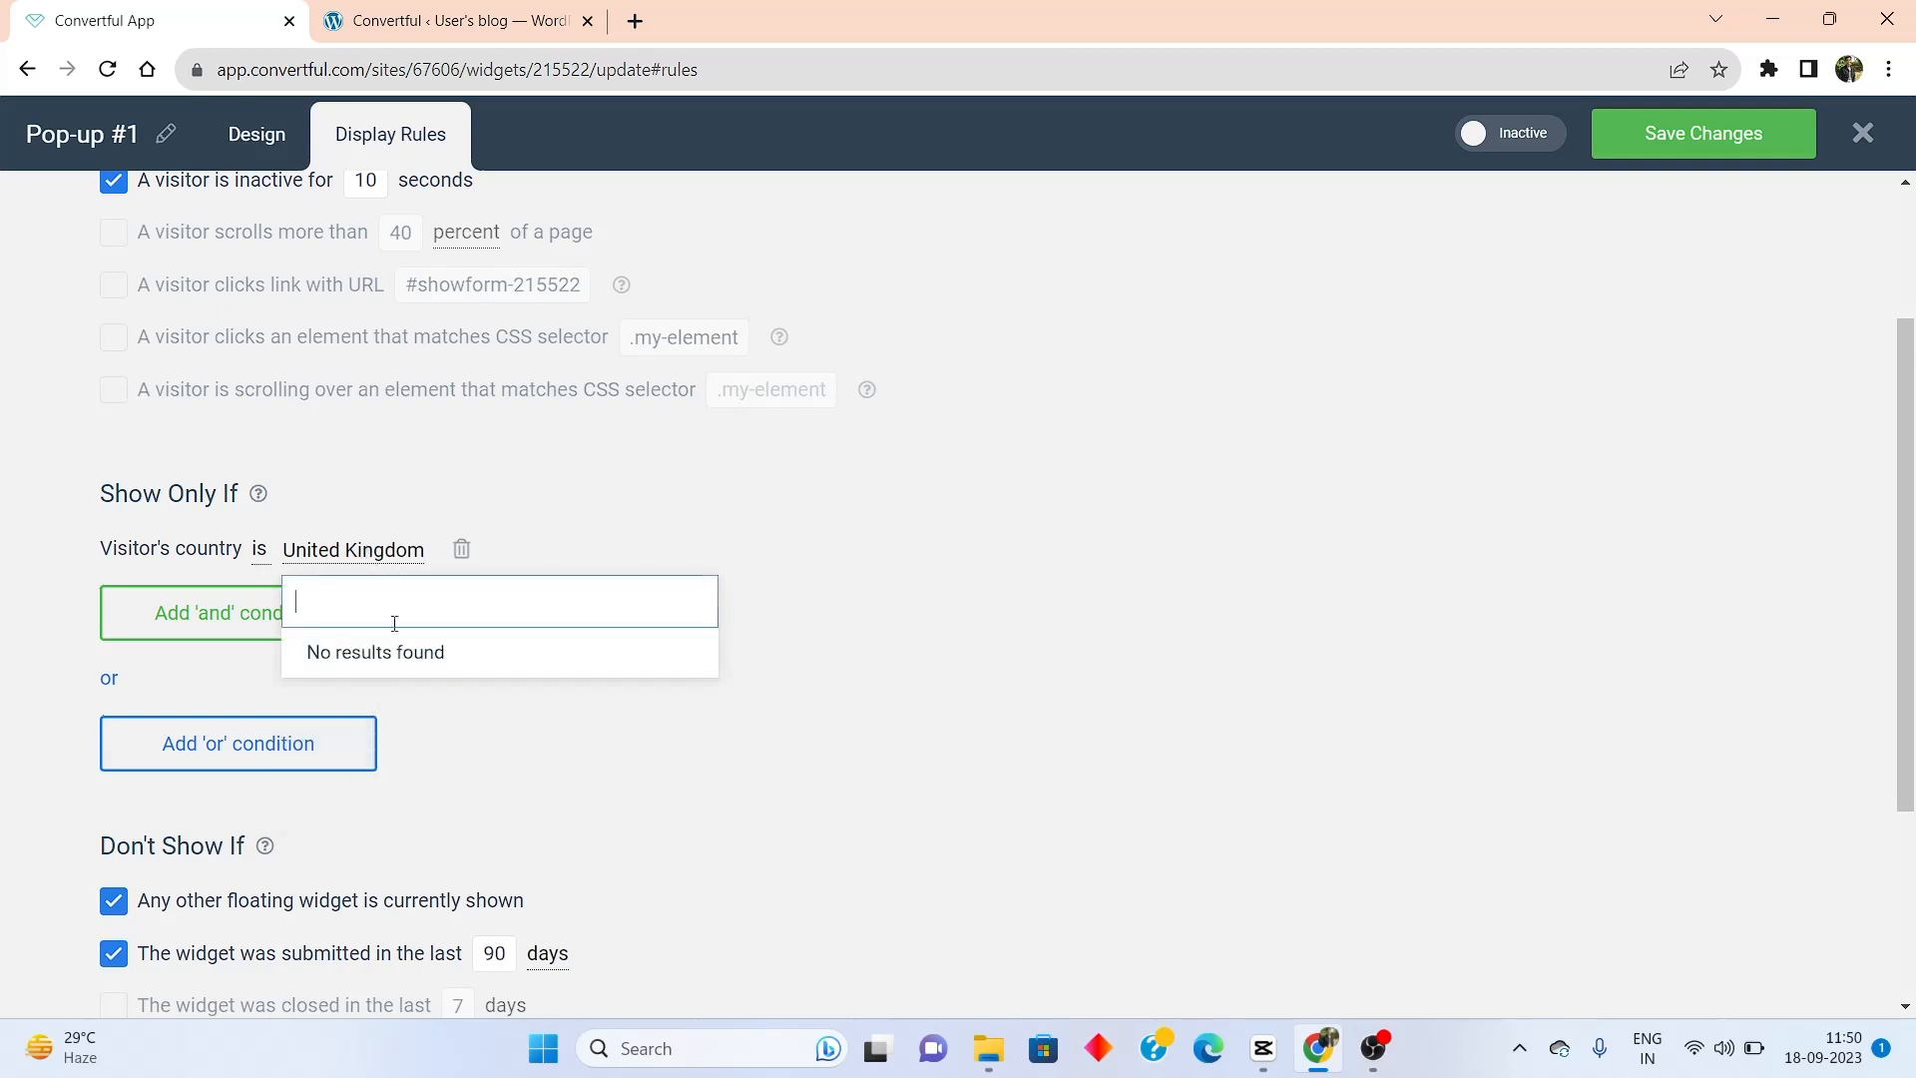
{"action": "left_click", "coordinate": [462, 544]}
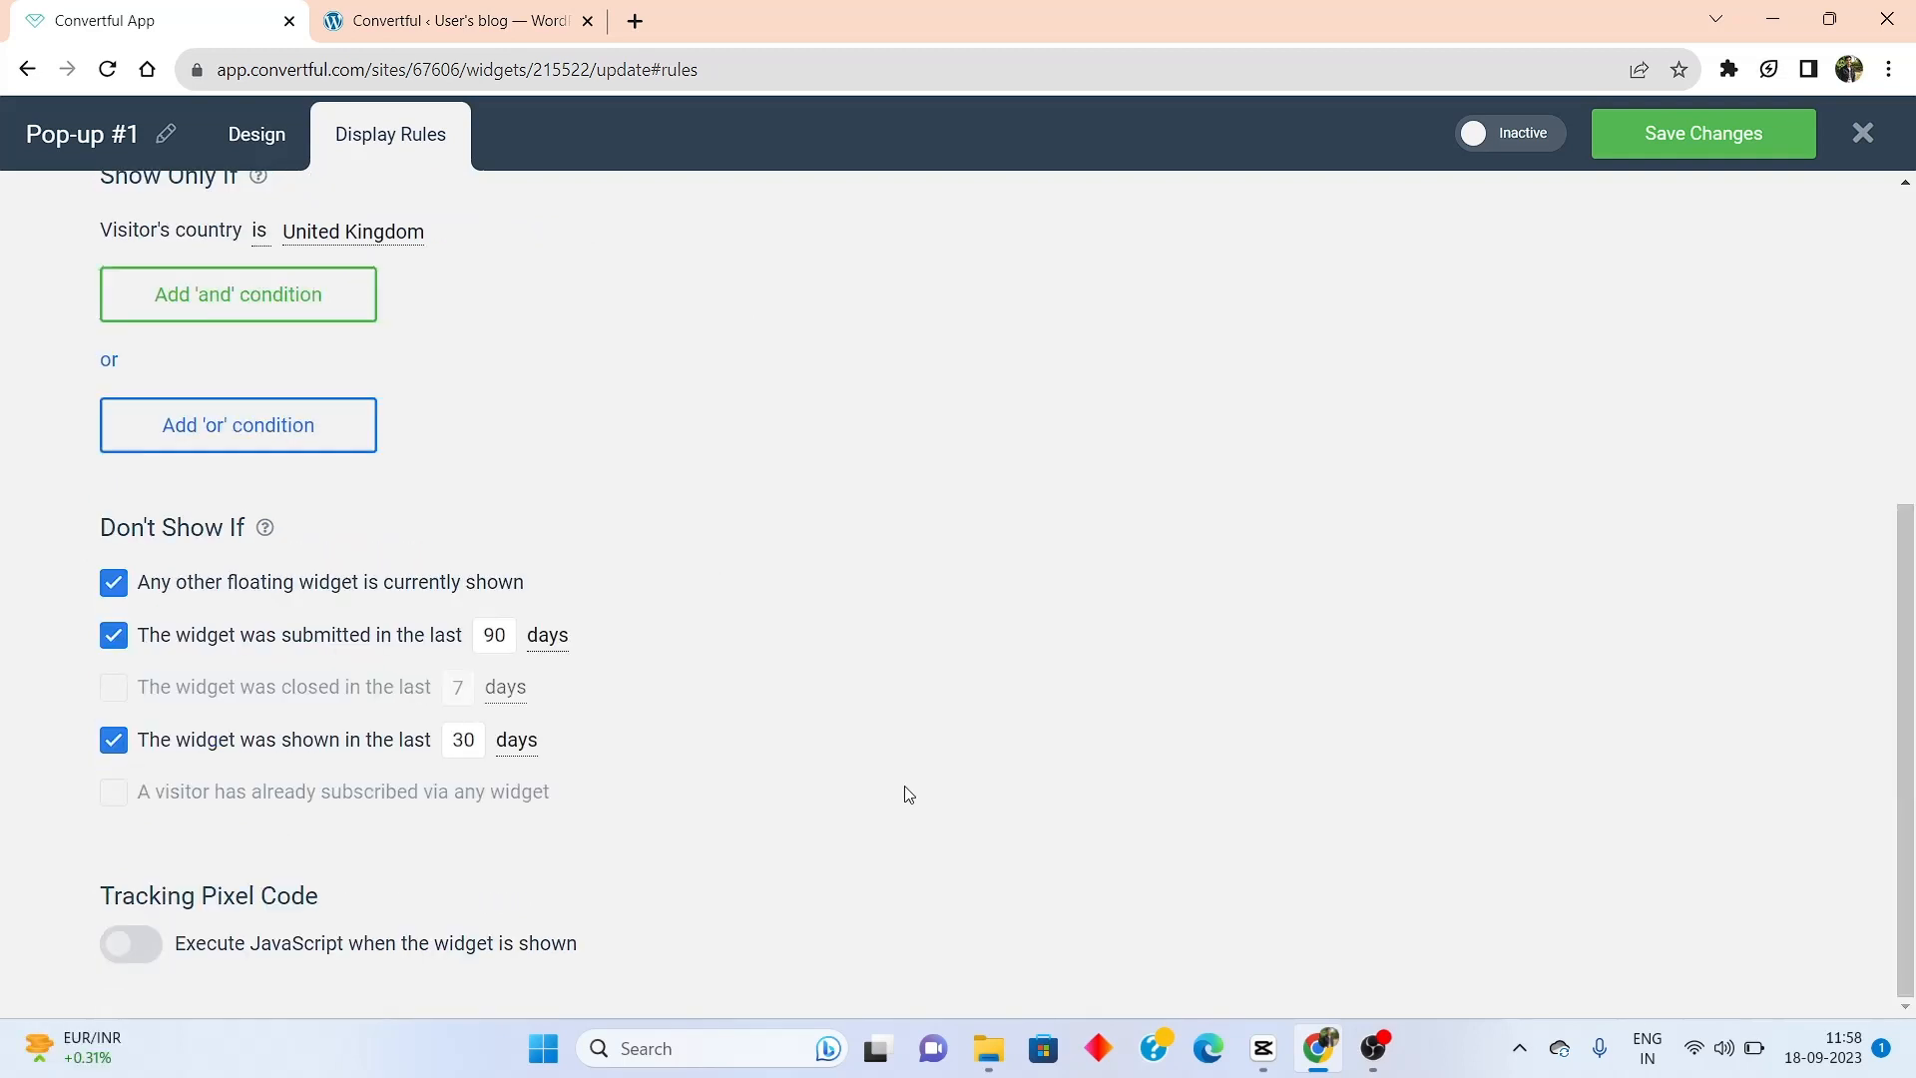
Review the country condition and the Don't Show If rules, including the day limit since the widget was submitted
{"action": "scroll", "coordinate": [434, 362], "scroll_direction": "up", "scroll_amount": 3}
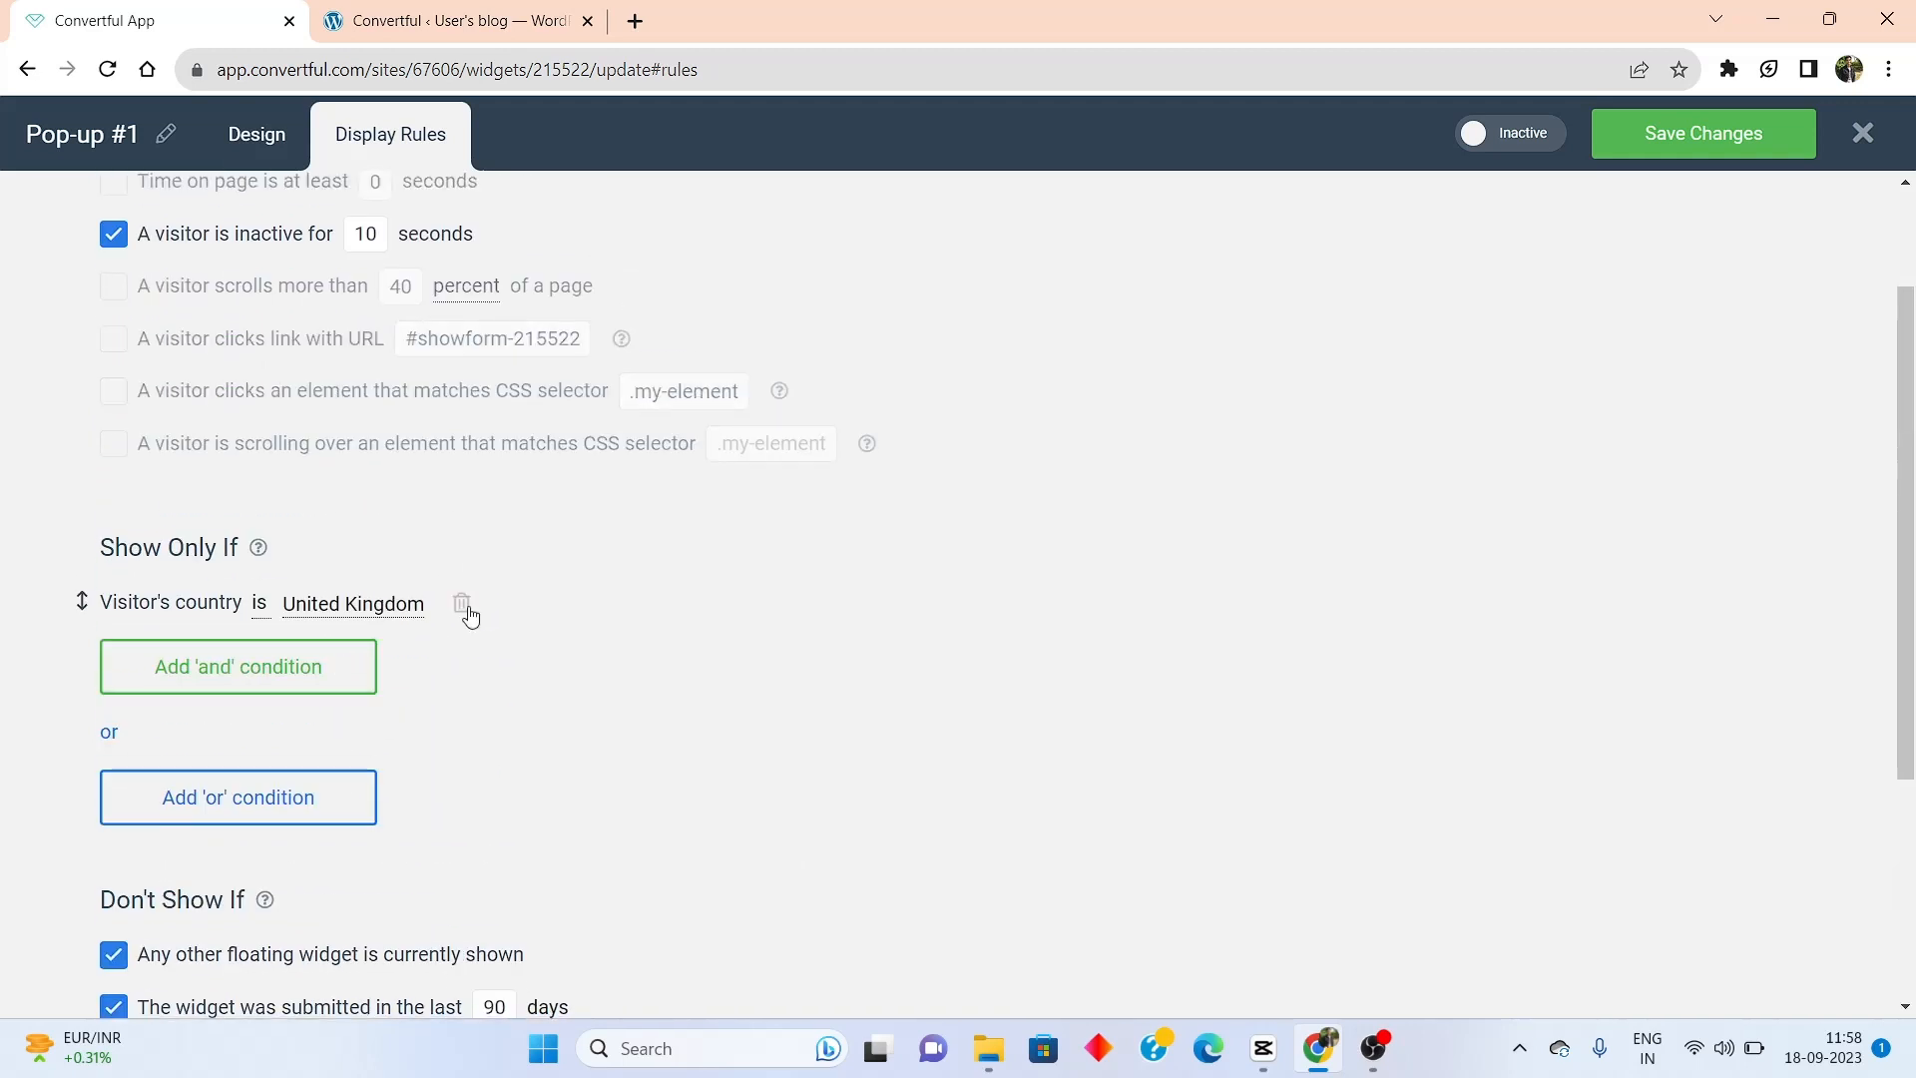
{"action": "scroll", "coordinate": [466, 612], "scroll_direction": "down", "scroll_amount": 3}
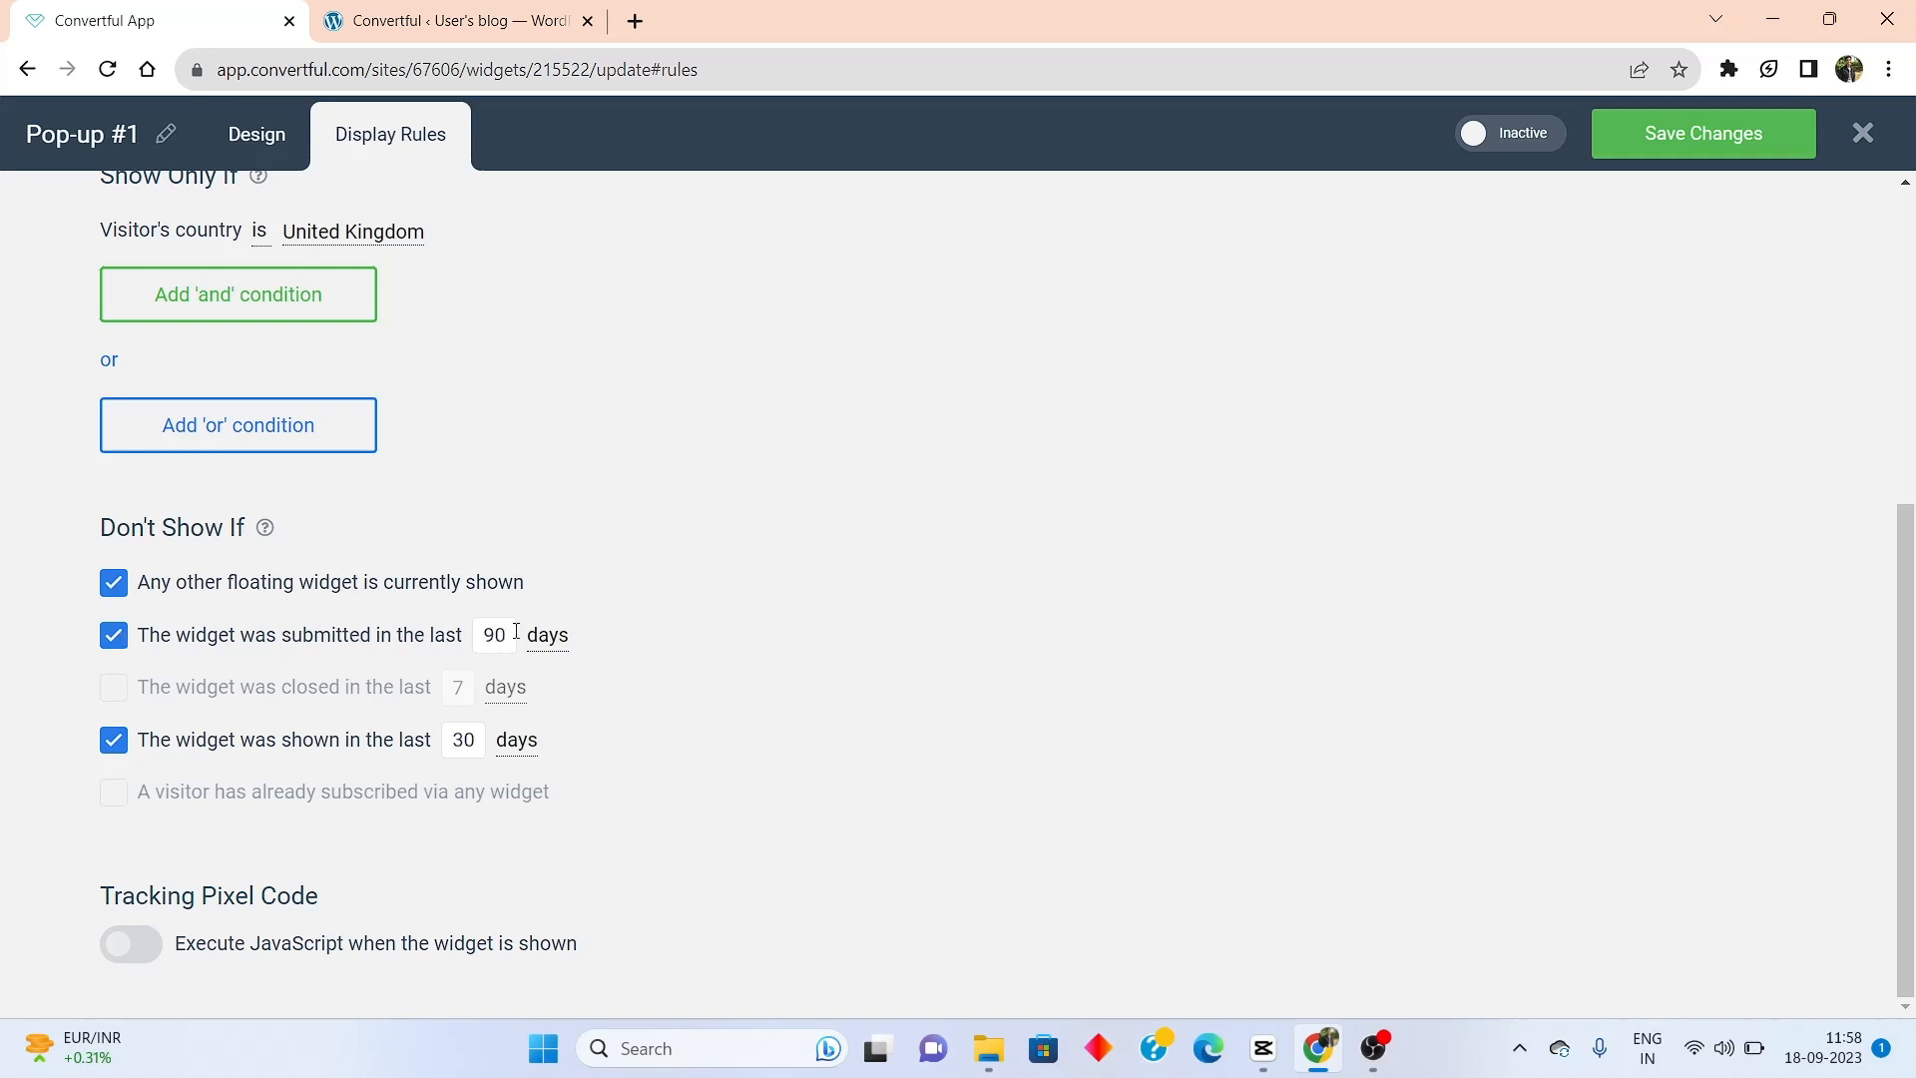
{"action": "left_click_drag", "start_coordinate": [512, 633], "coordinate": [468, 643]}
{"action": "left_click", "coordinate": [779, 628]}
{"action": "left_click", "coordinate": [562, 635]}
{"action": "left_click", "coordinate": [387, 746]}
{"action": "scroll", "coordinate": [259, 662], "scroll_direction": "up", "scroll_amount": 5}
{"action": "scroll", "coordinate": [210, 691], "scroll_direction": "down", "scroll_amount": 3}
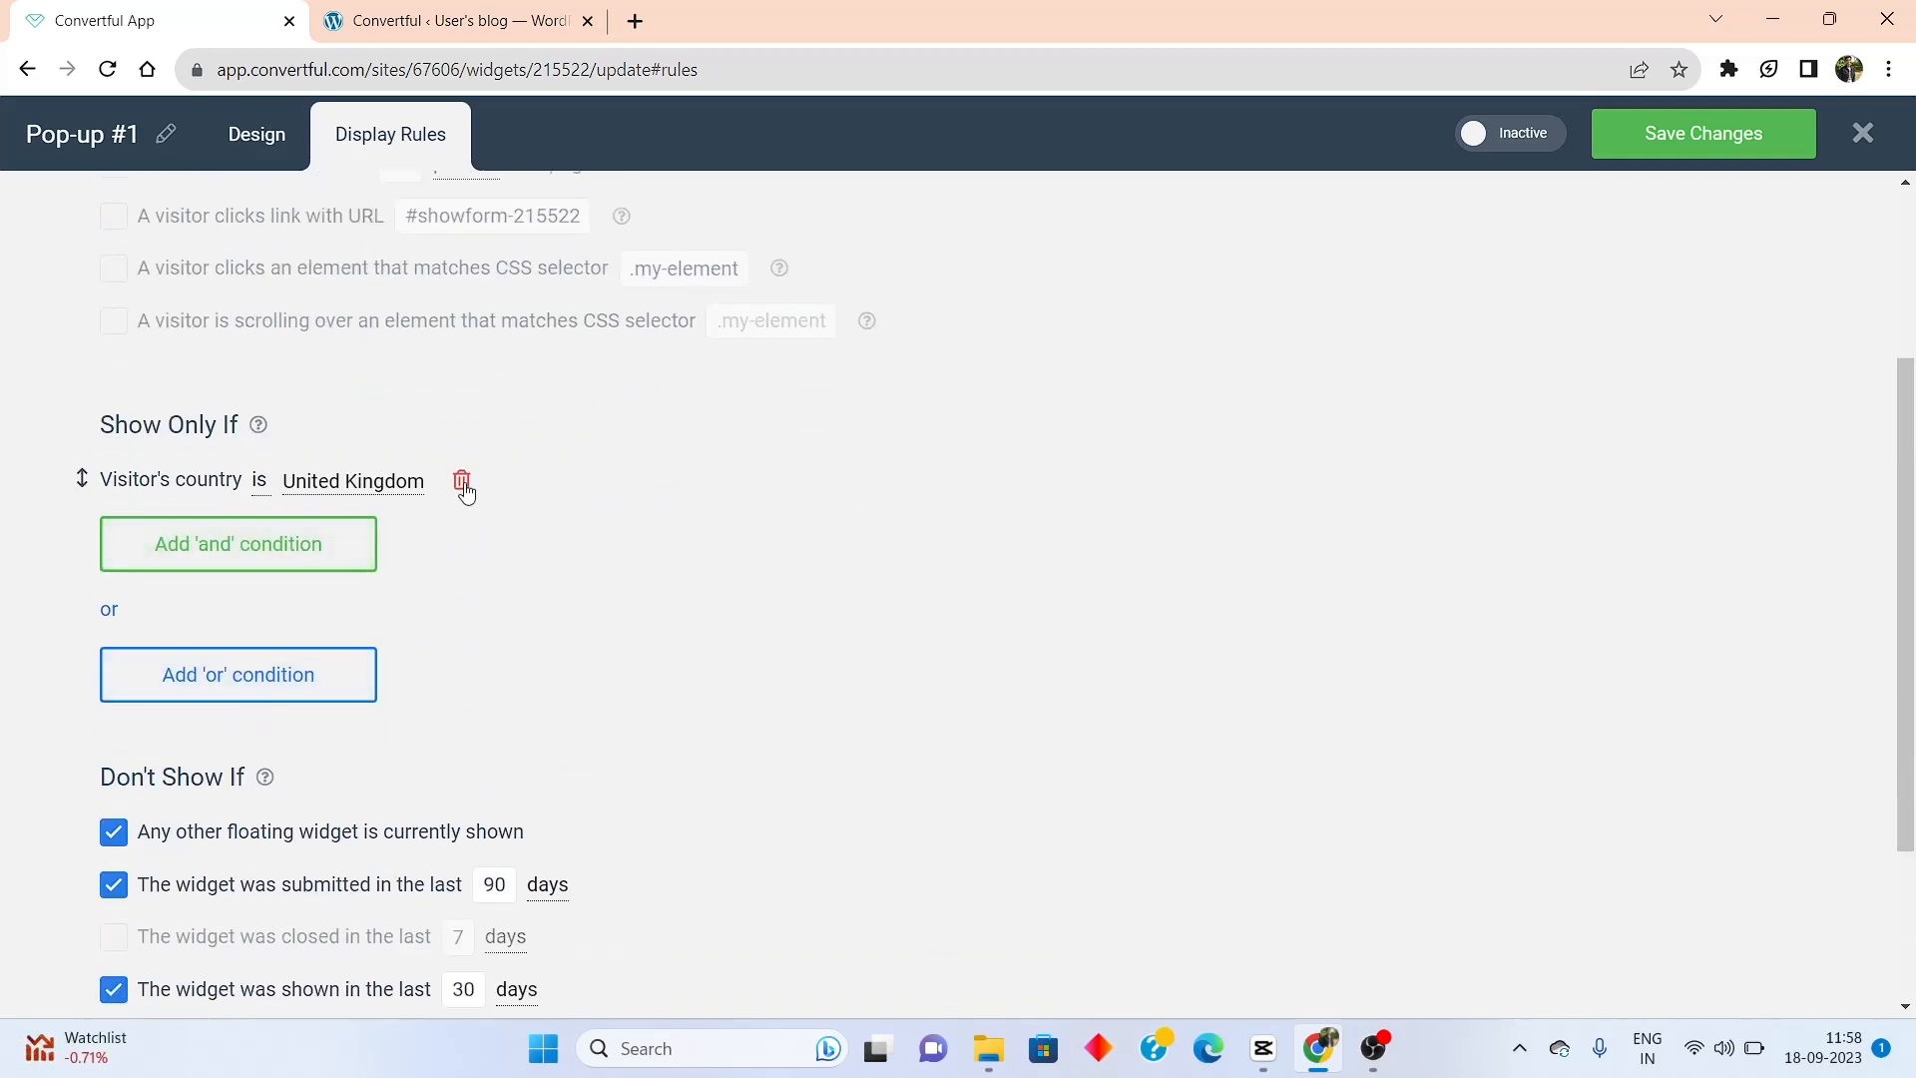
Delete the visitor's country condition and replace the inactivity trigger with the one for a visitor who intends to leave
{"action": "left_click", "coordinate": [461, 480]}
{"action": "scroll", "coordinate": [392, 542], "scroll_direction": "up", "scroll_amount": 3}
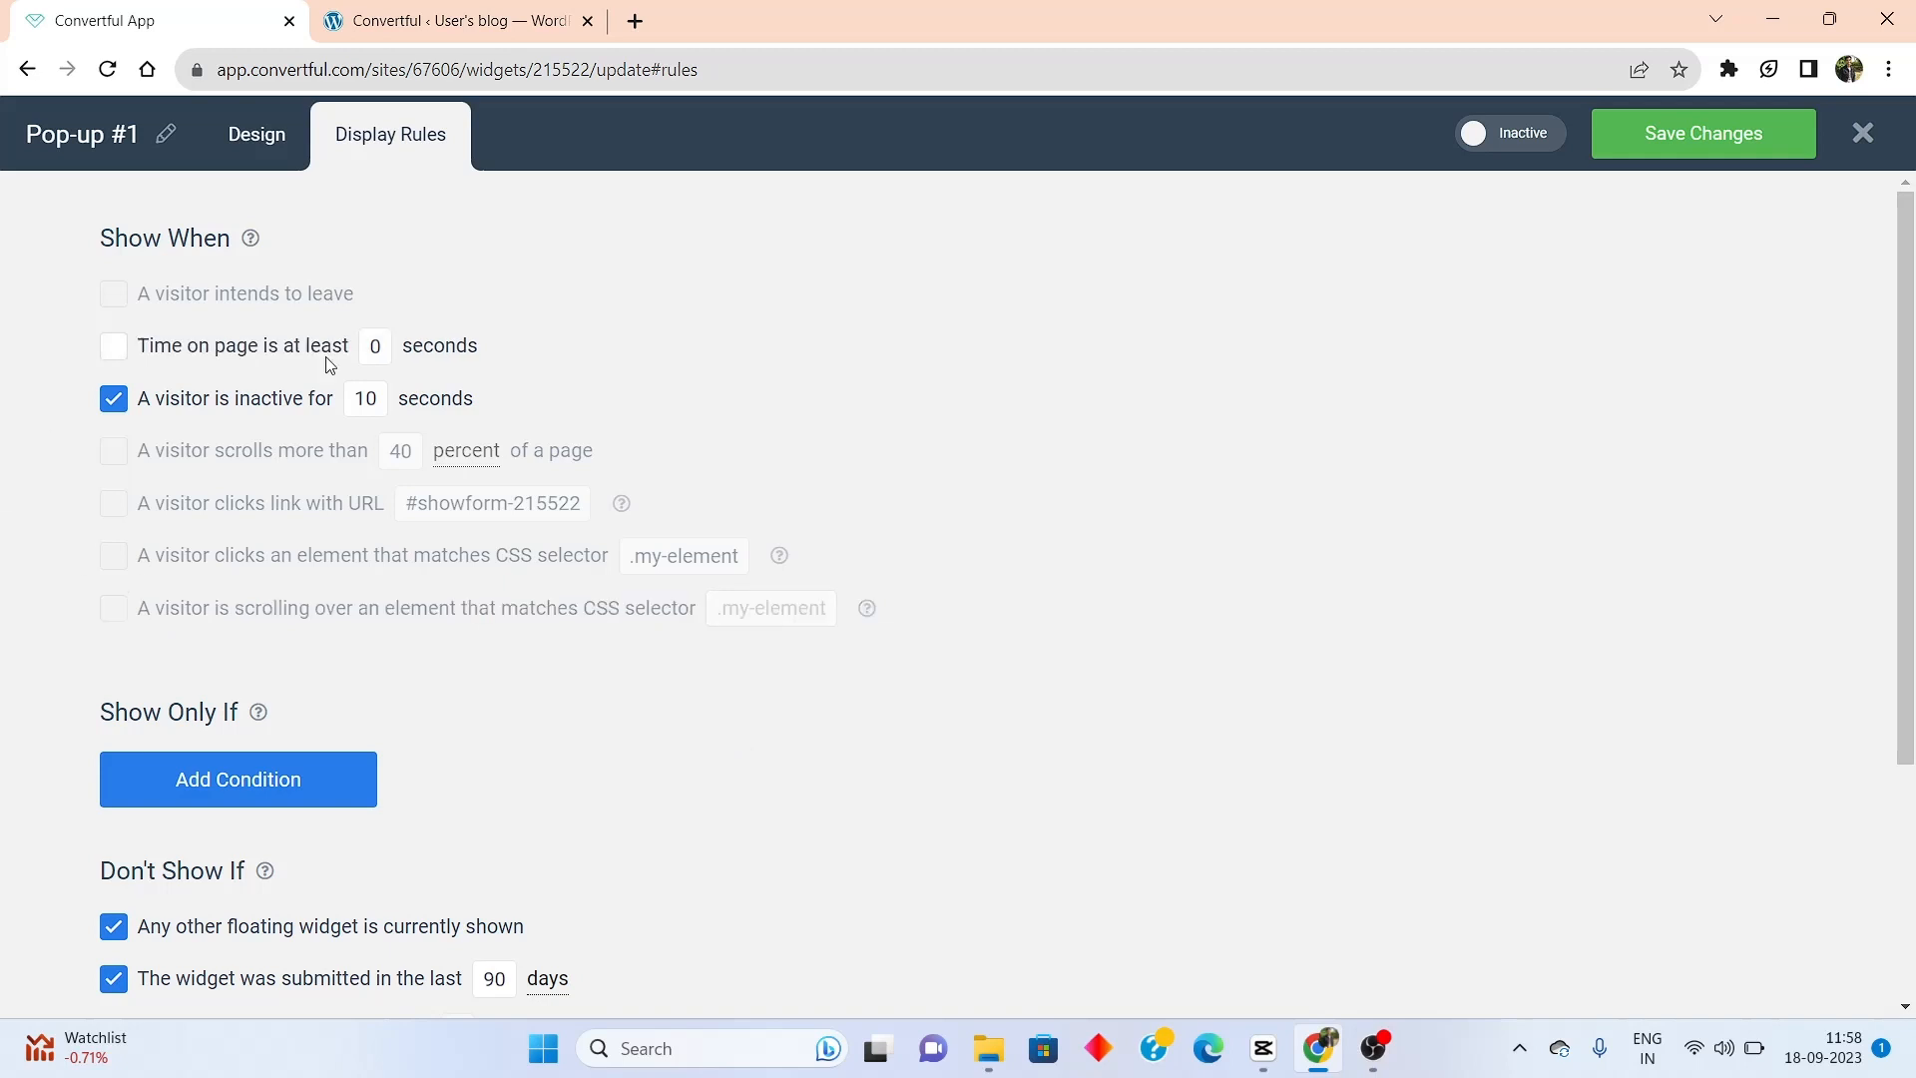
{"action": "left_click", "coordinate": [116, 400]}
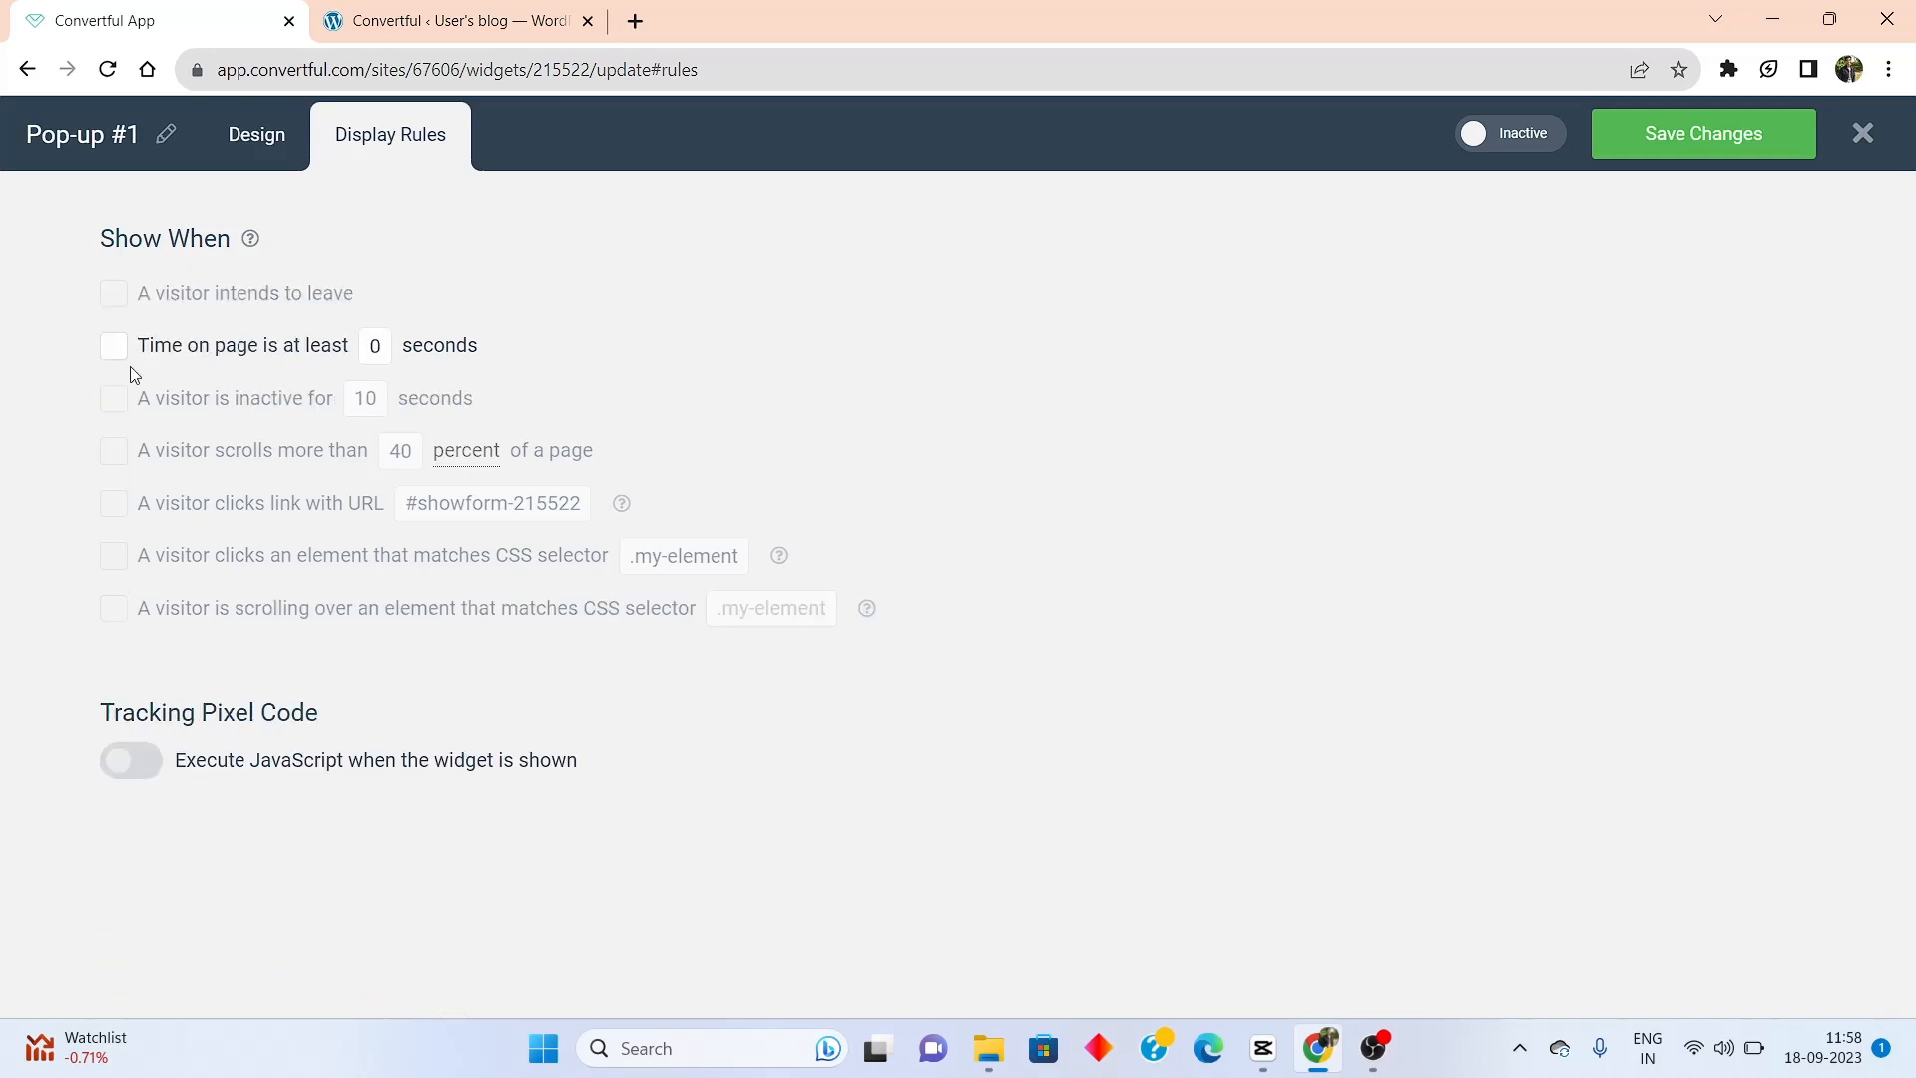
{"action": "left_click", "coordinate": [122, 299]}
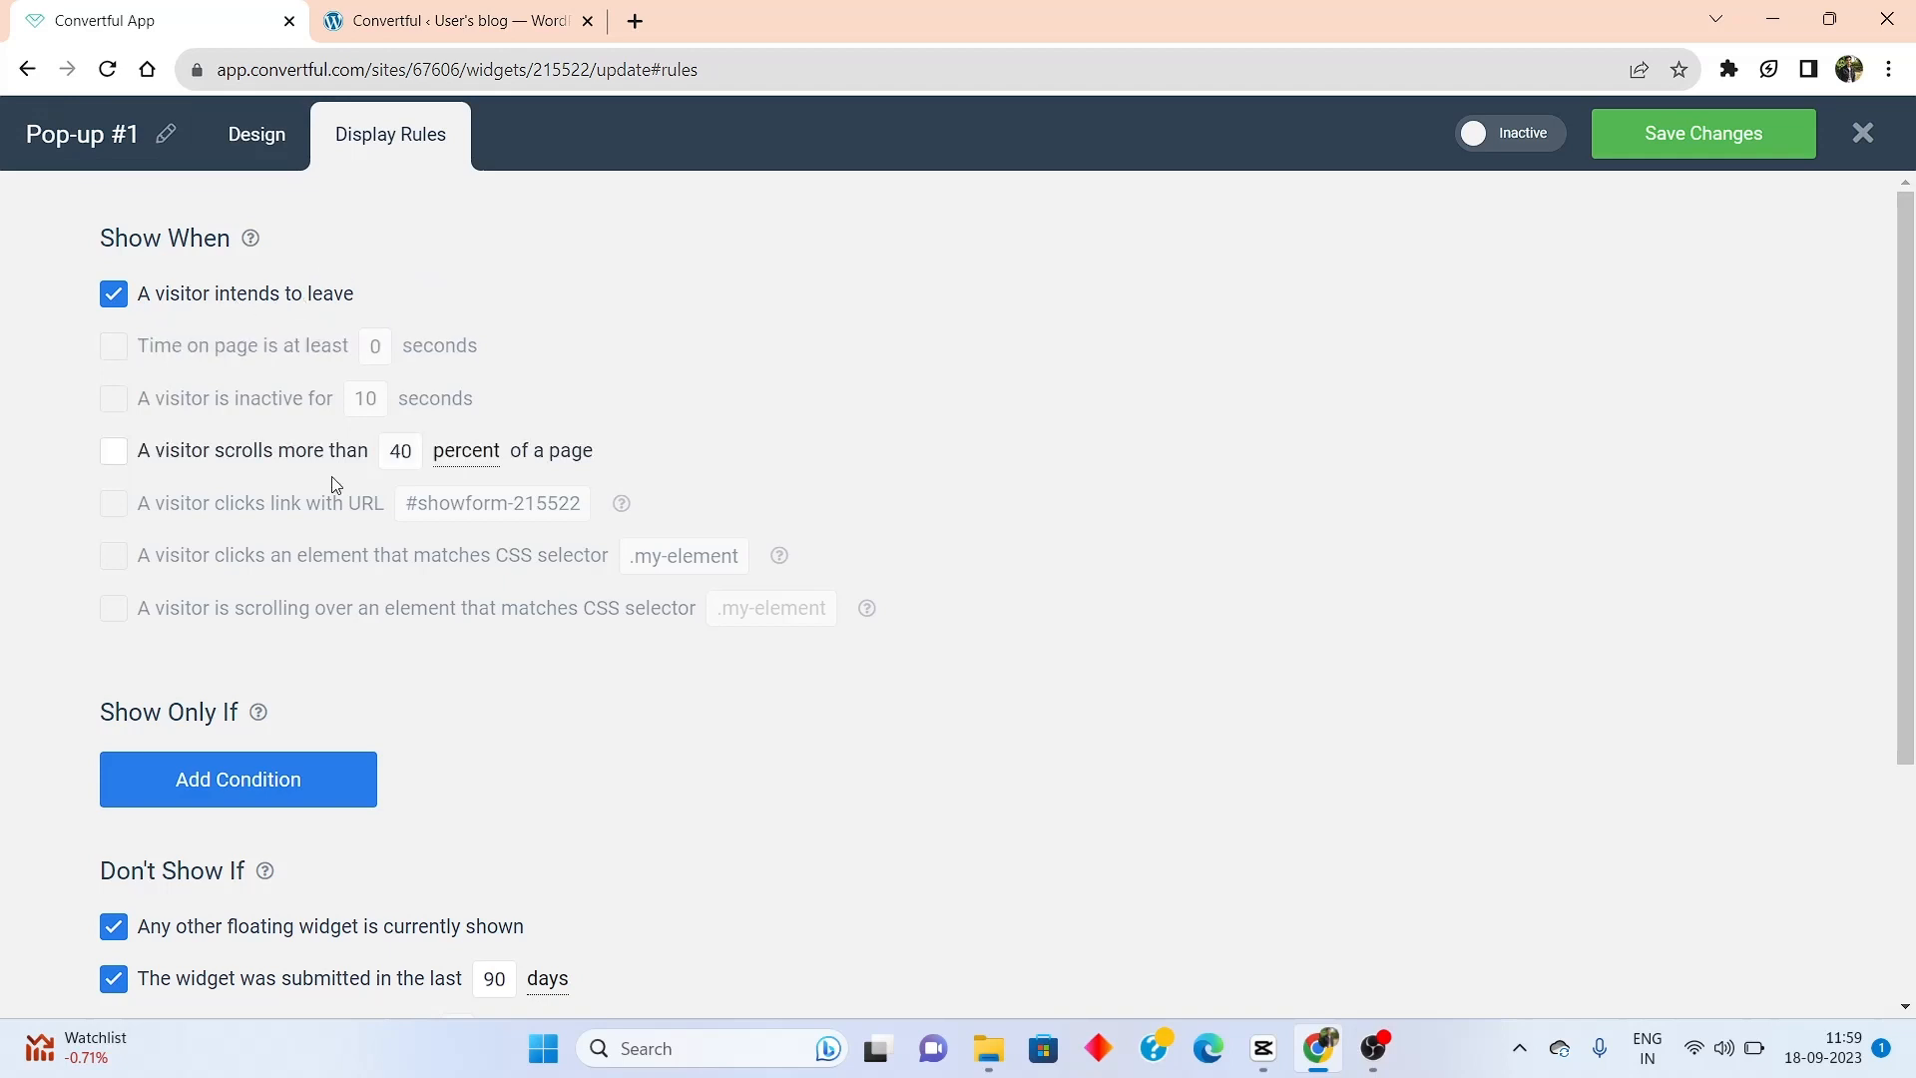
Check the remaining display rules and the pop-up's design, and return to the display rules
{"action": "scroll", "coordinate": [339, 484], "scroll_direction": "down", "scroll_amount": 3}
{"action": "scroll", "coordinate": [419, 557], "scroll_direction": "up", "scroll_amount": 3}
{"action": "scroll", "coordinate": [633, 692], "scroll_direction": "down", "scroll_amount": 3}
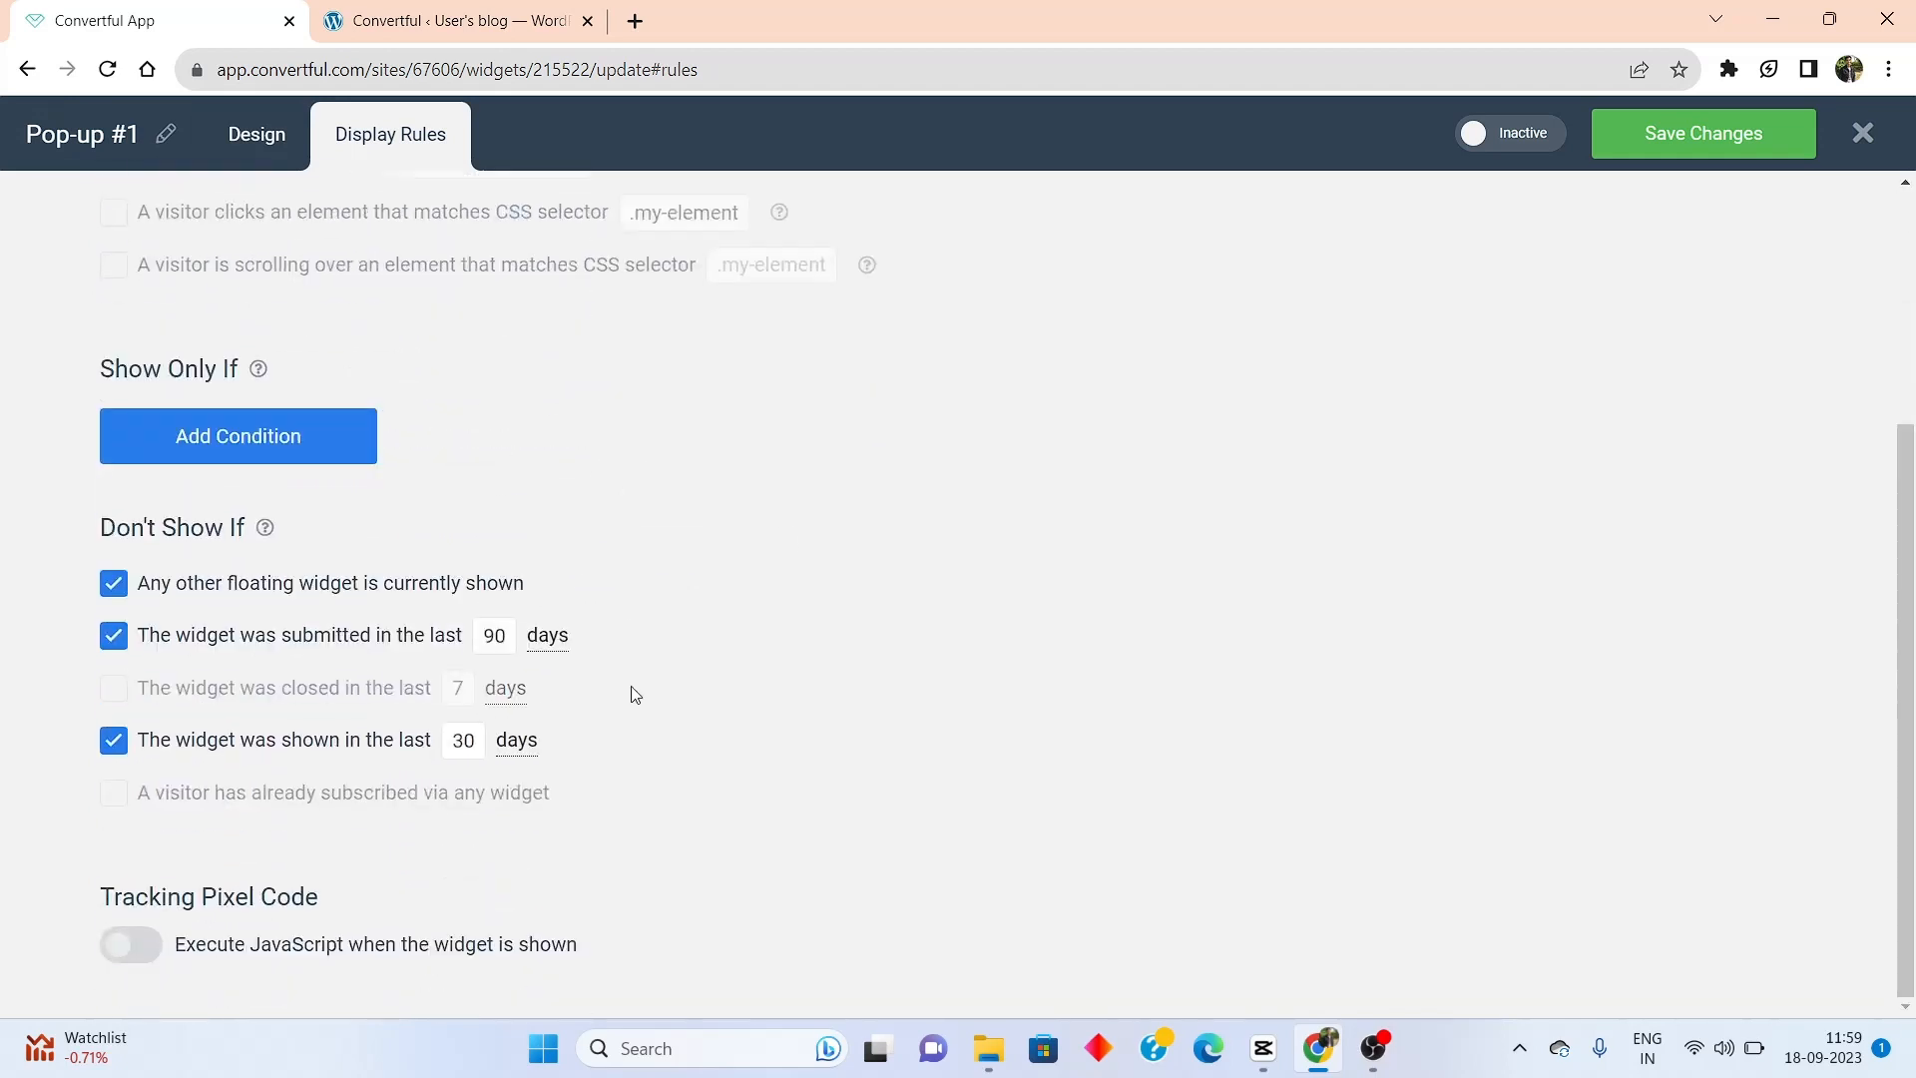
{"action": "scroll", "coordinate": [638, 638], "scroll_direction": "up", "scroll_amount": 3}
{"action": "left_click", "coordinate": [256, 134]}
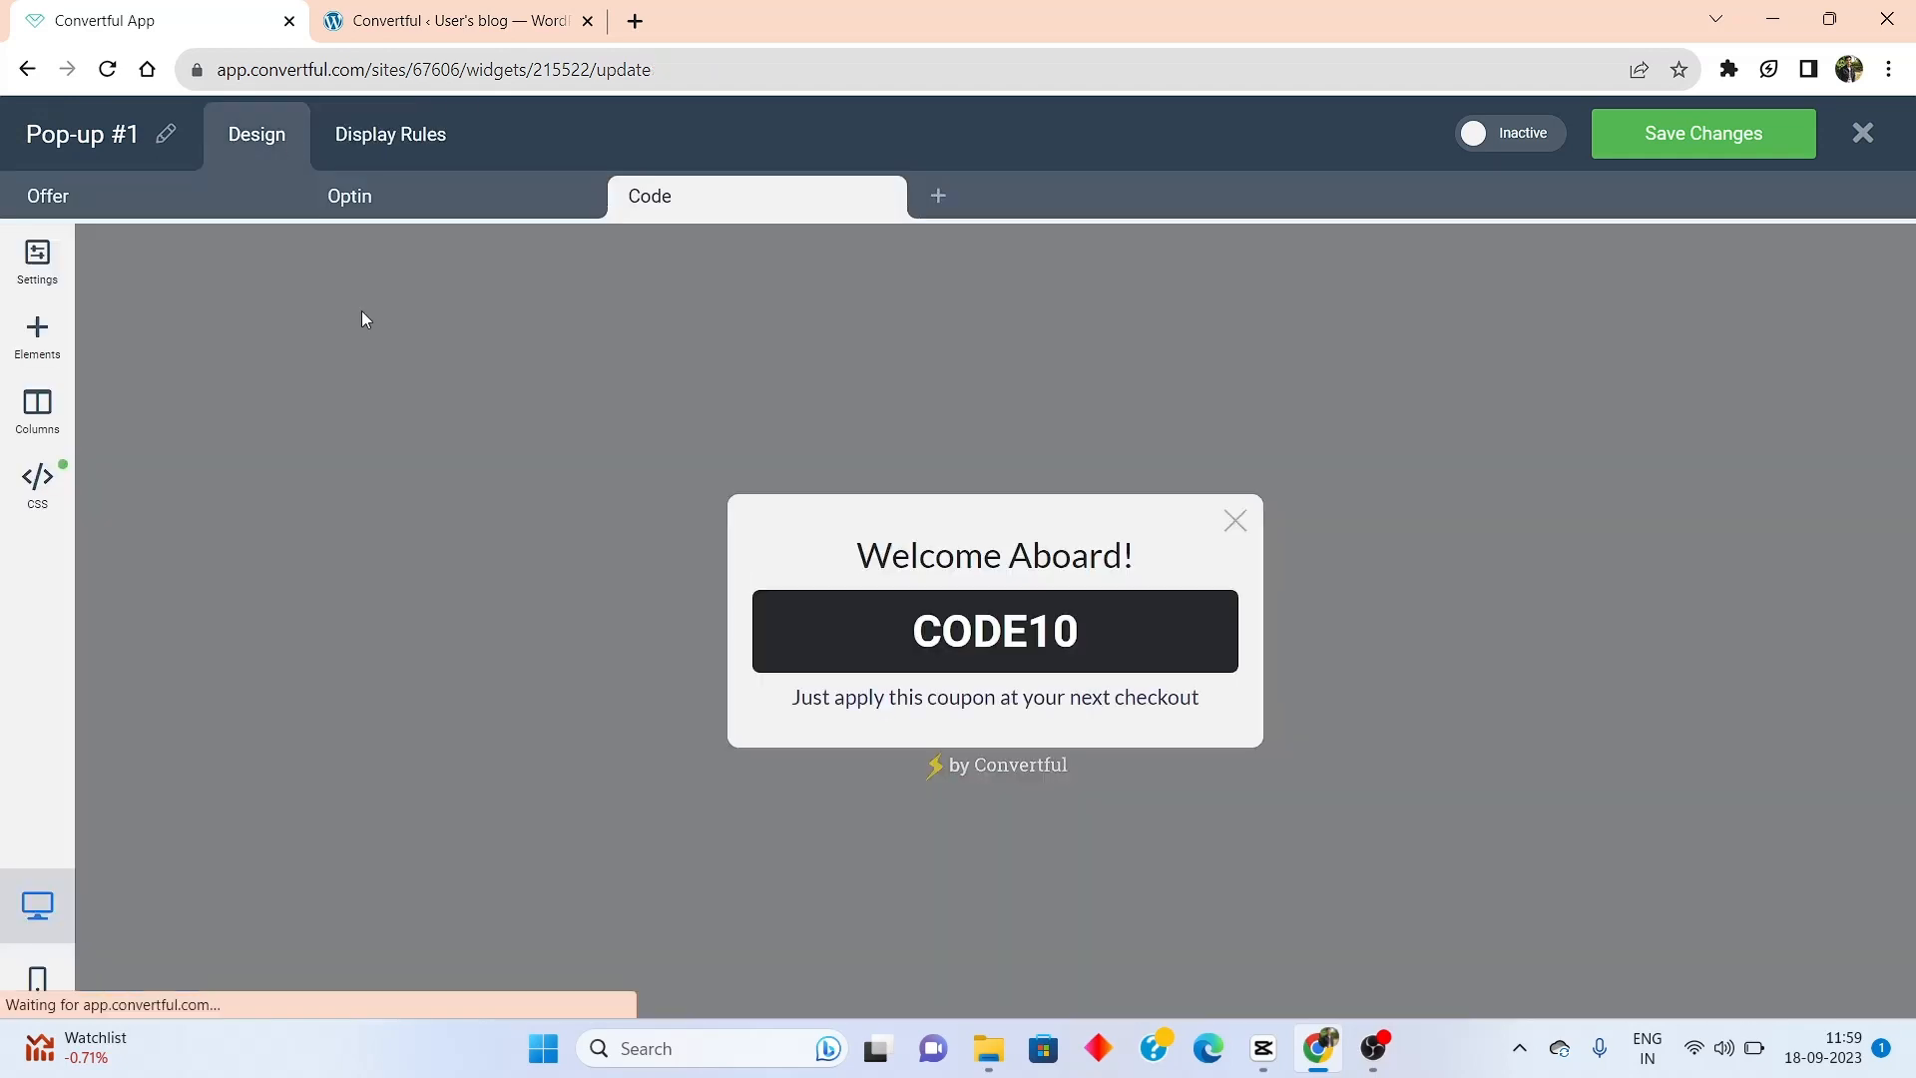
{"action": "left_click", "coordinate": [433, 134]}
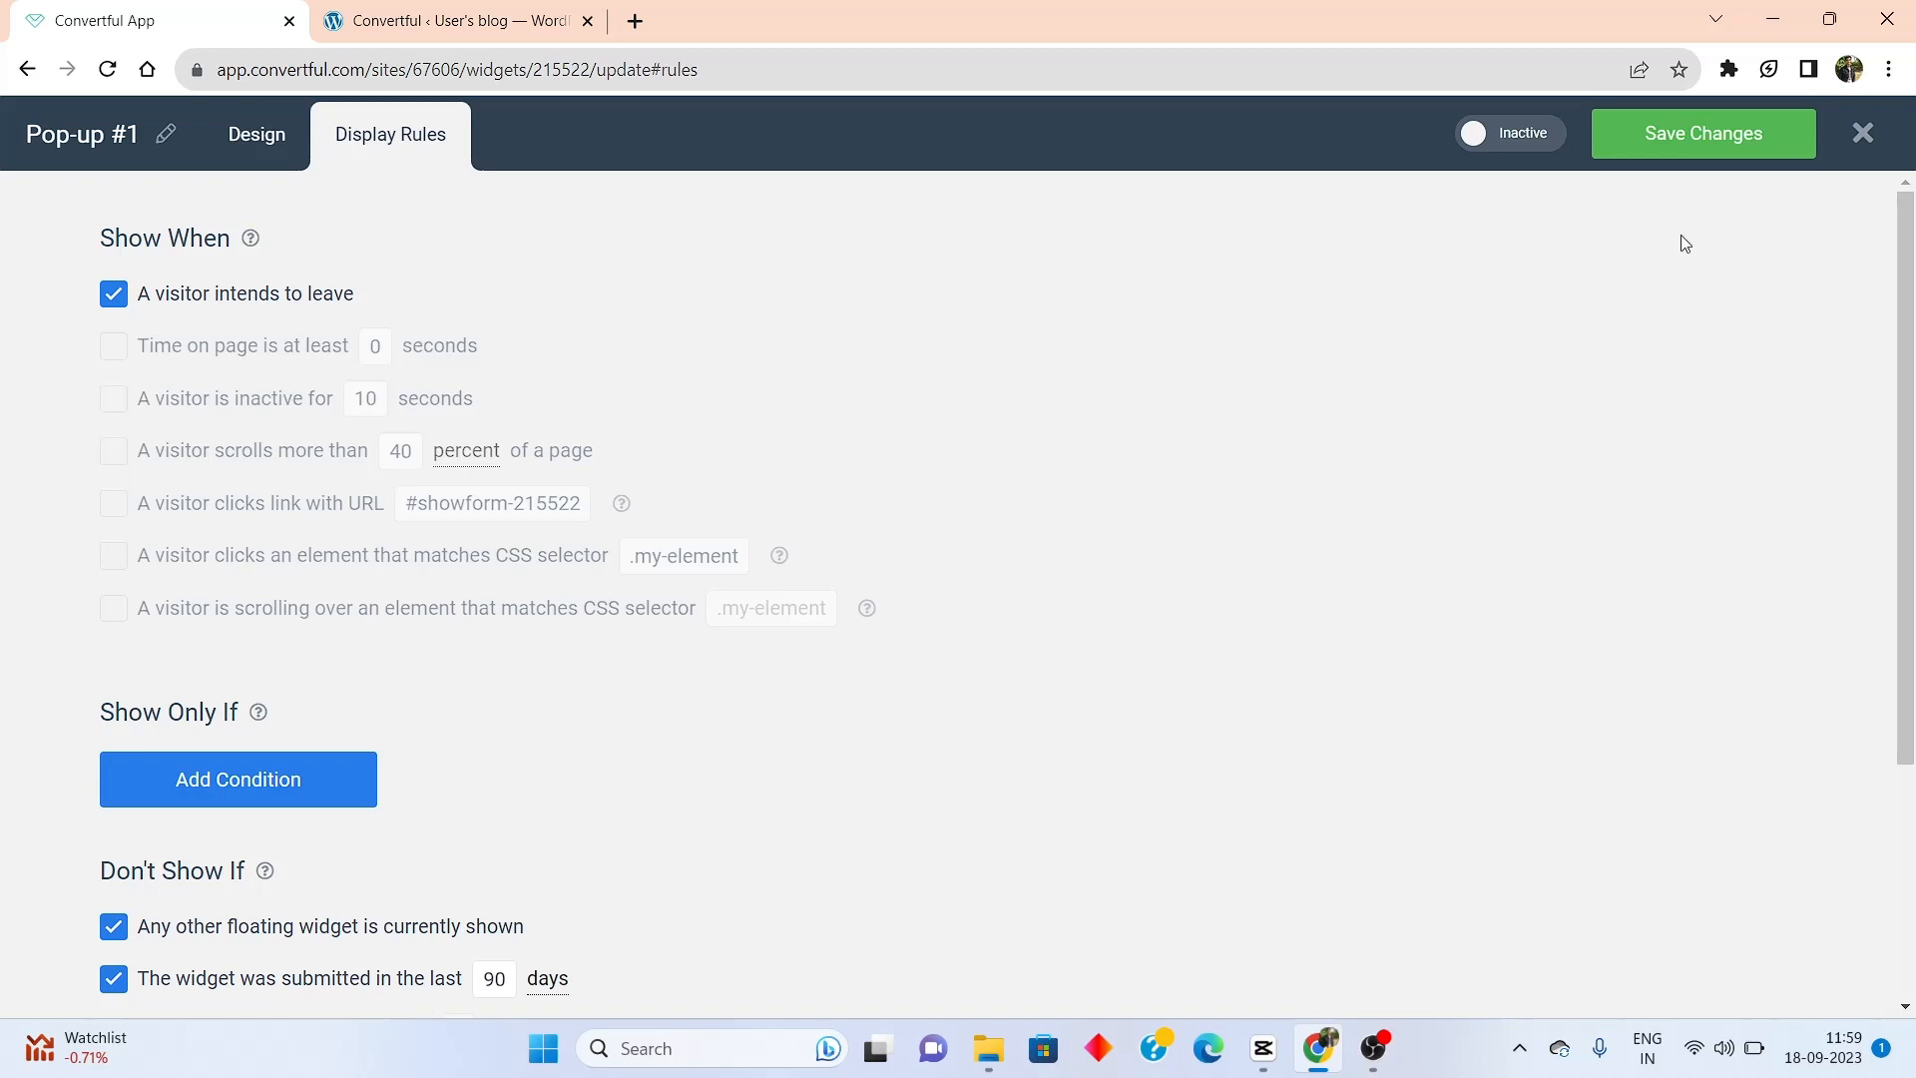
Save the pop-up's changes and set it to active, closing the editor to return to the widget list
{"action": "left_click", "coordinate": [1664, 148]}
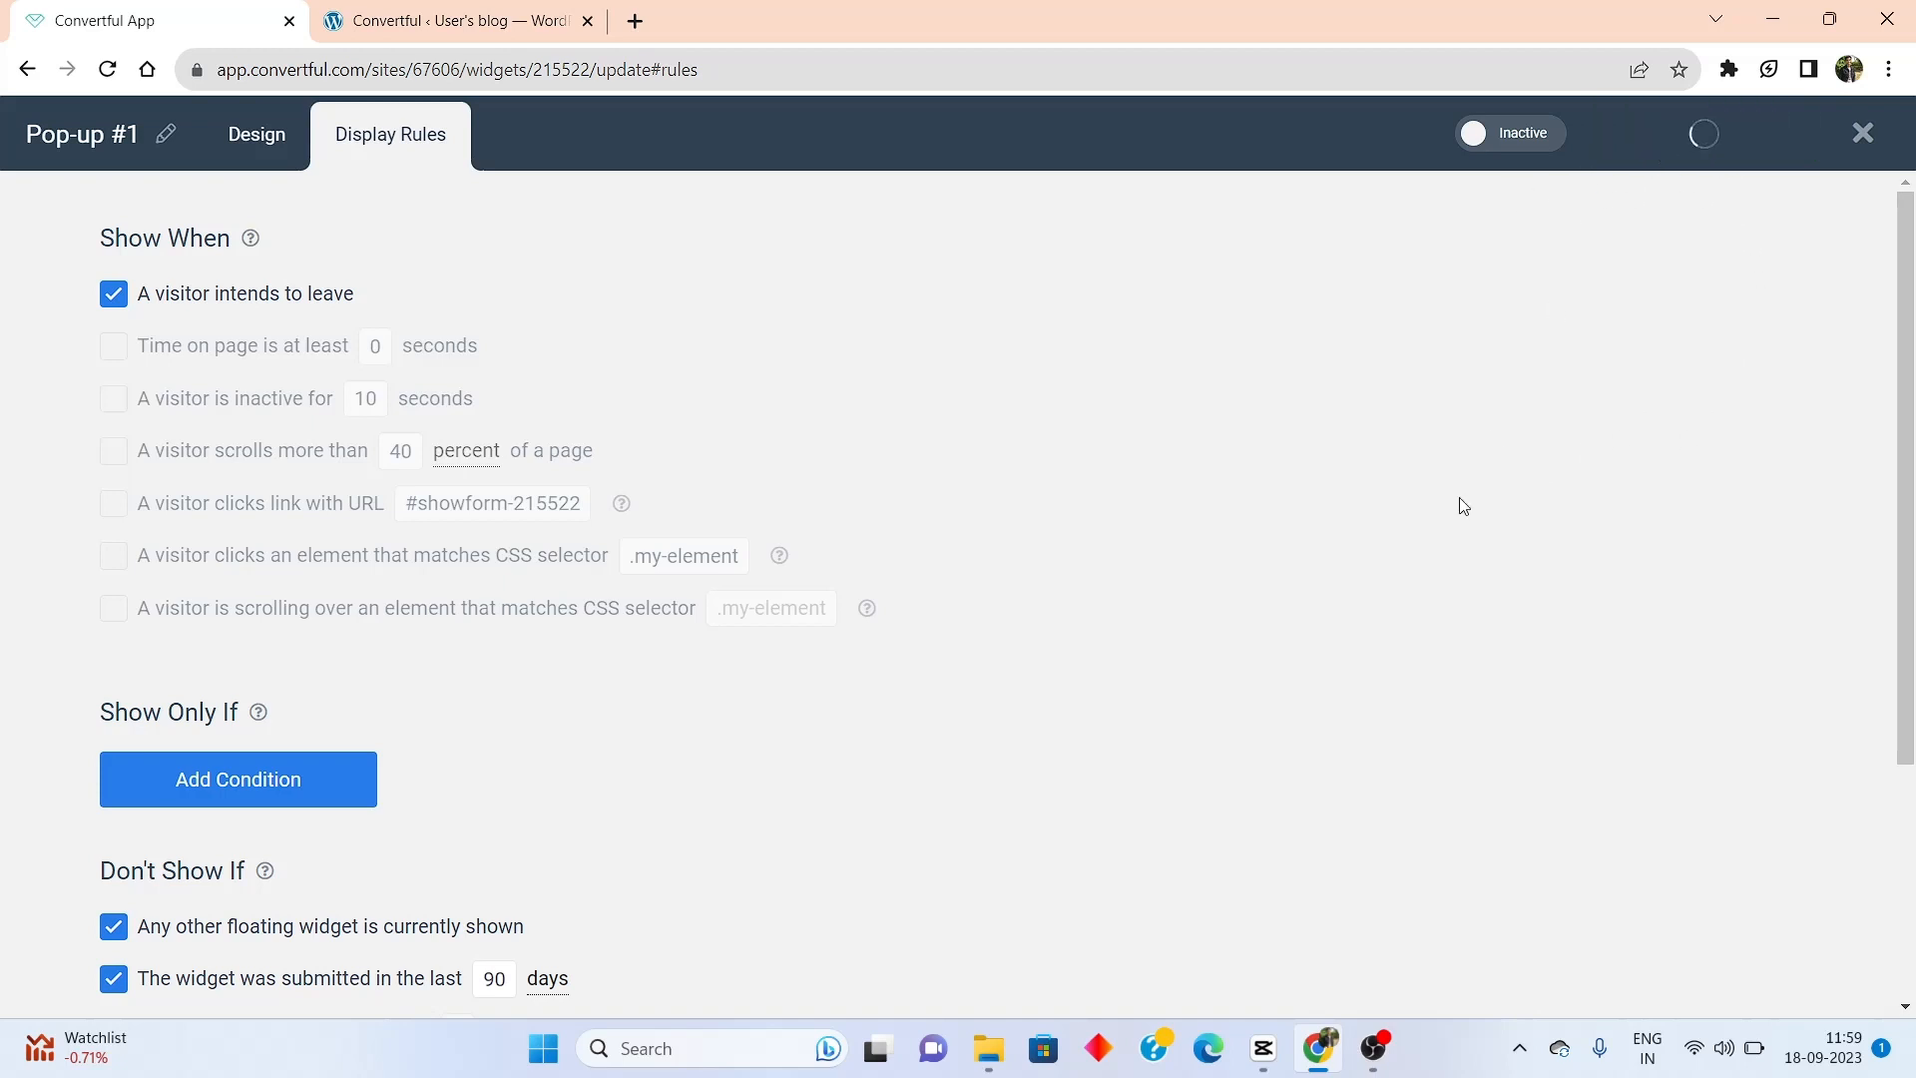
{"action": "left_click", "coordinate": [1512, 137]}
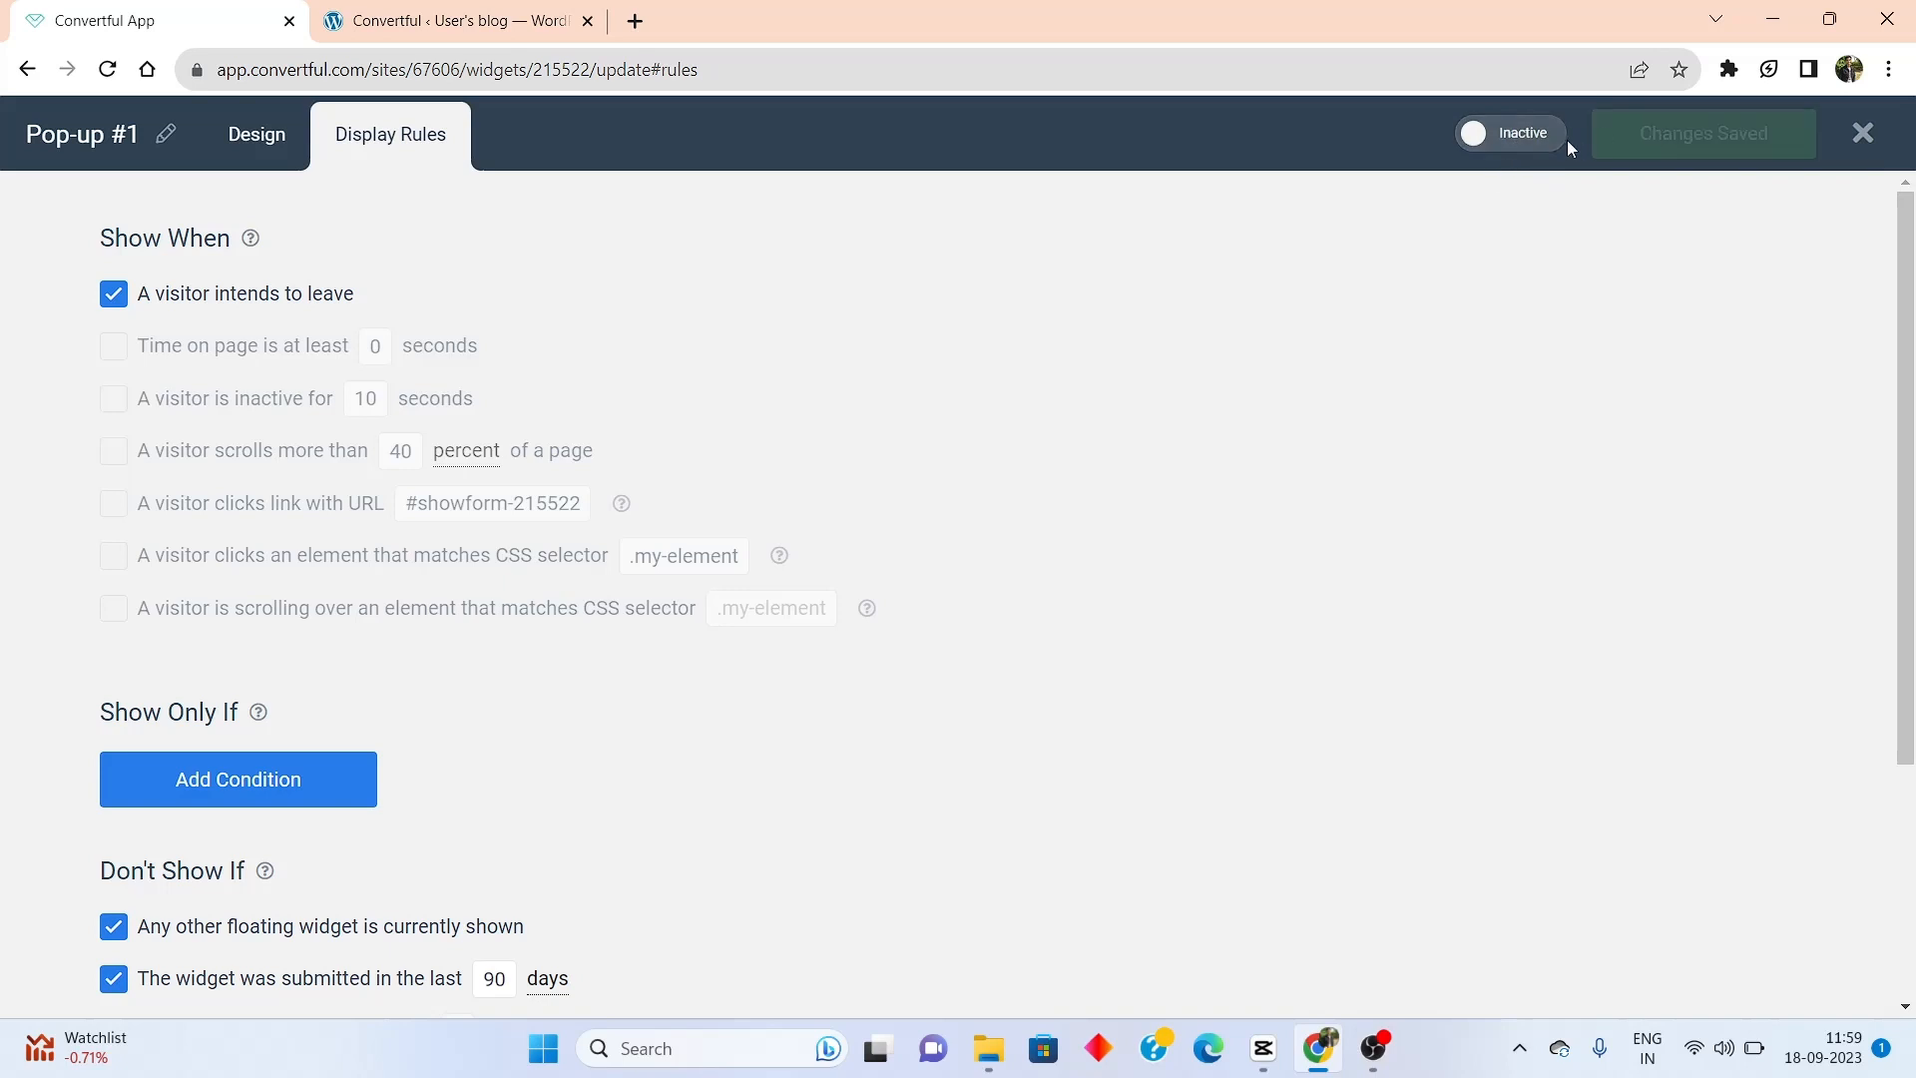
{"action": "left_click", "coordinate": [1512, 139]}
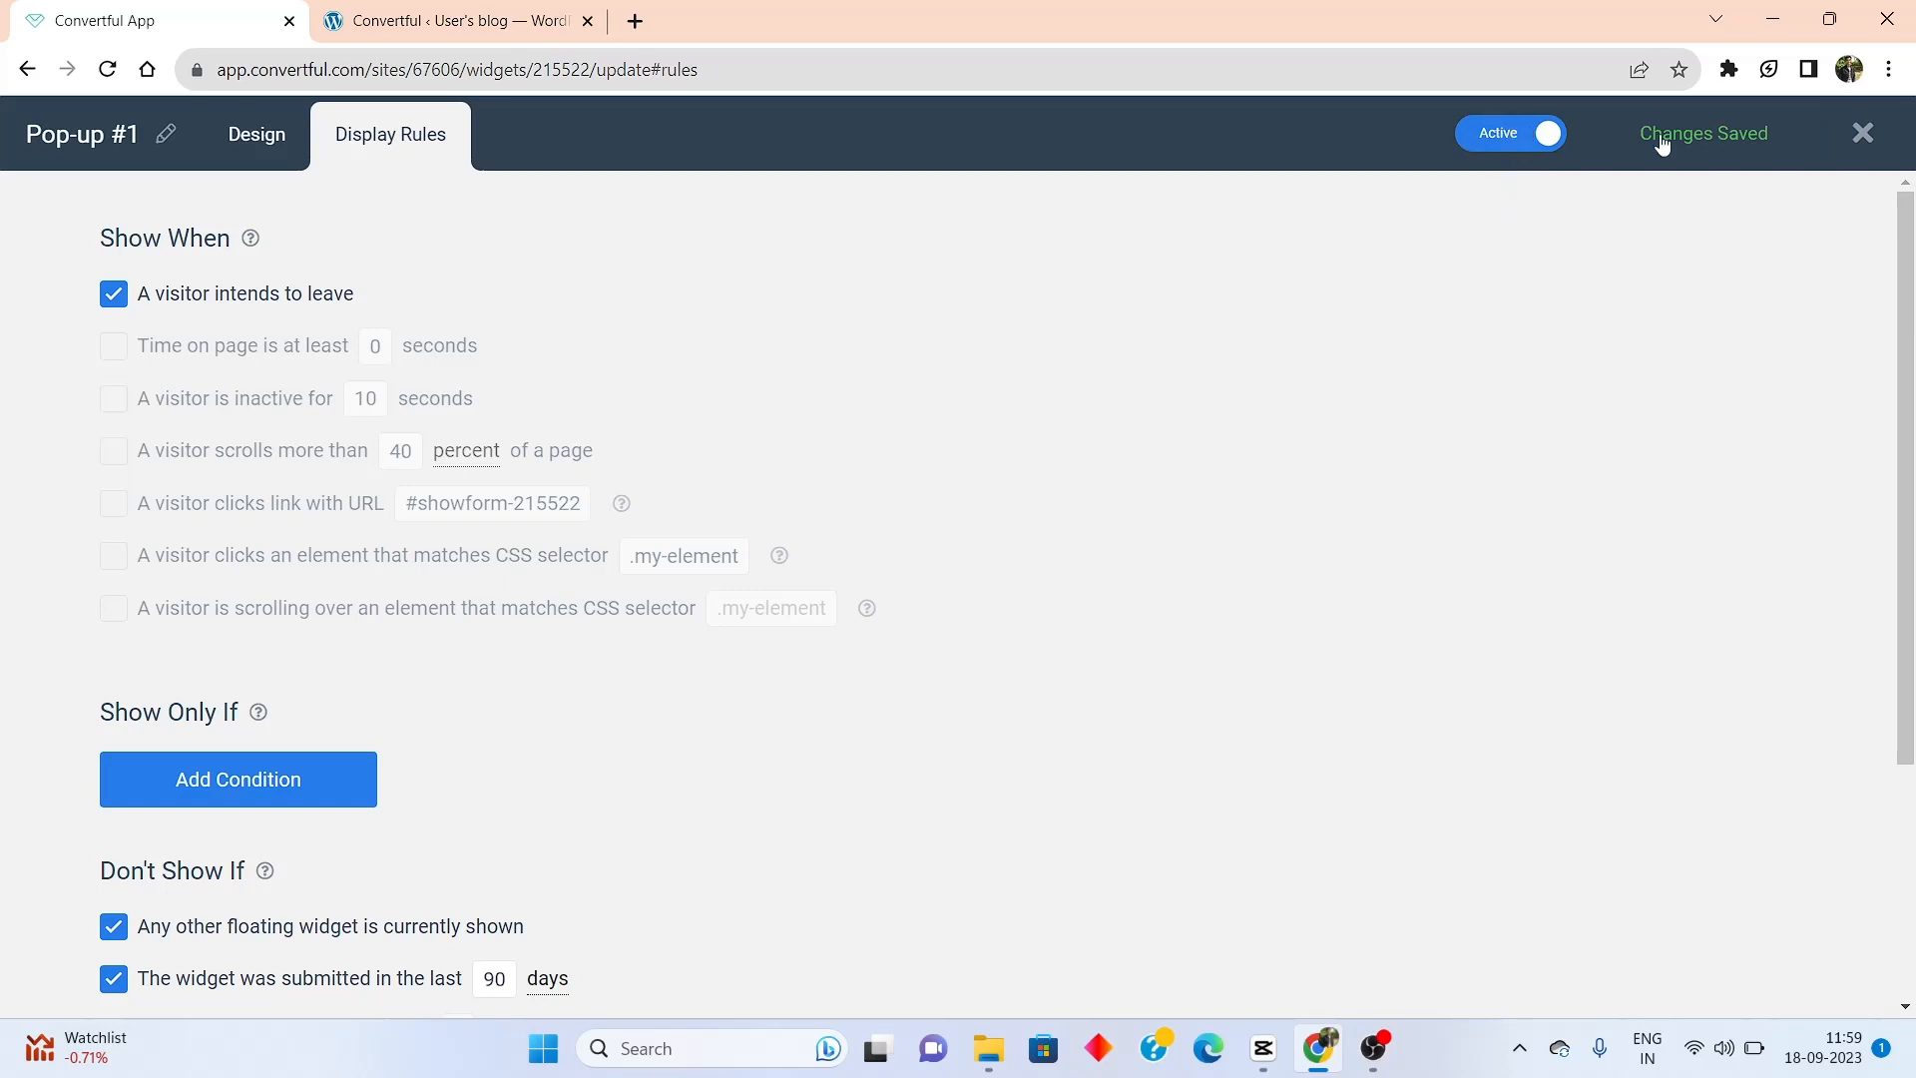
{"action": "left_click", "coordinate": [1504, 141]}
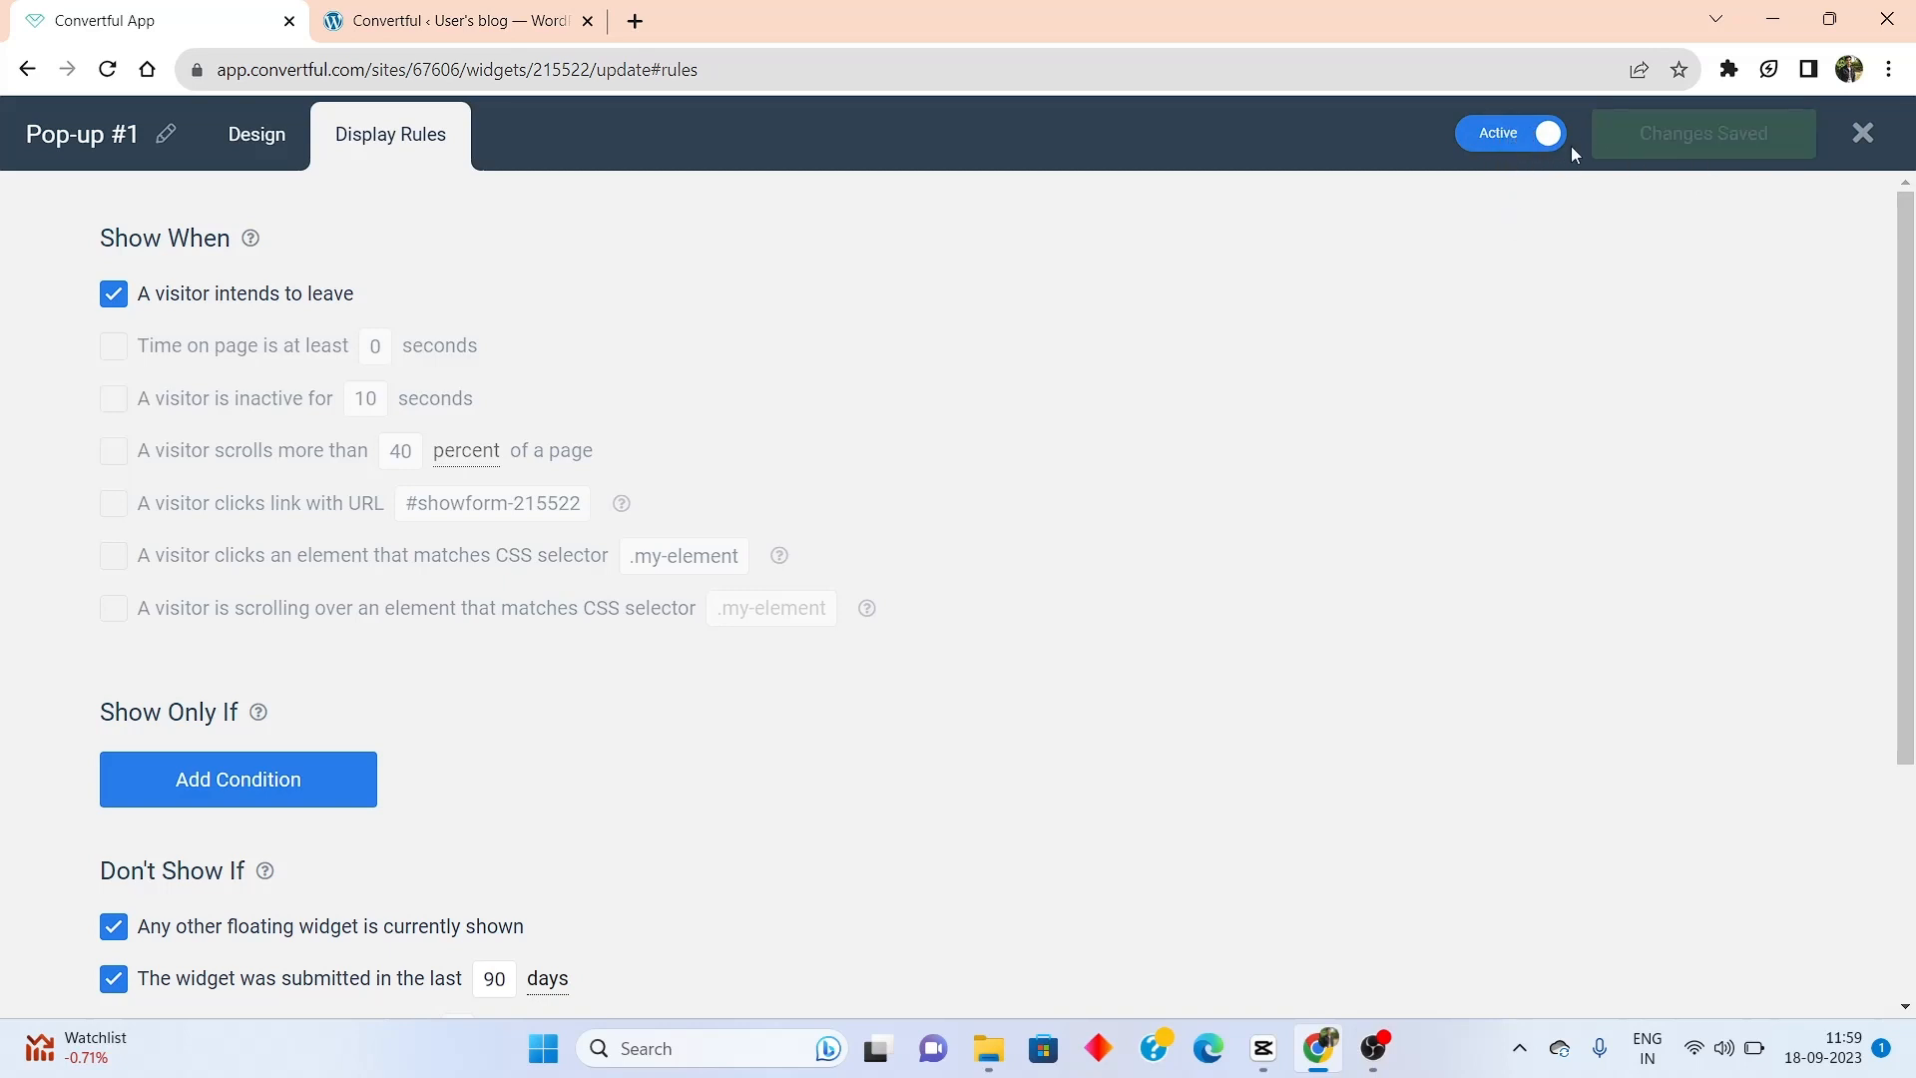
{"action": "left_click", "coordinate": [1862, 136]}
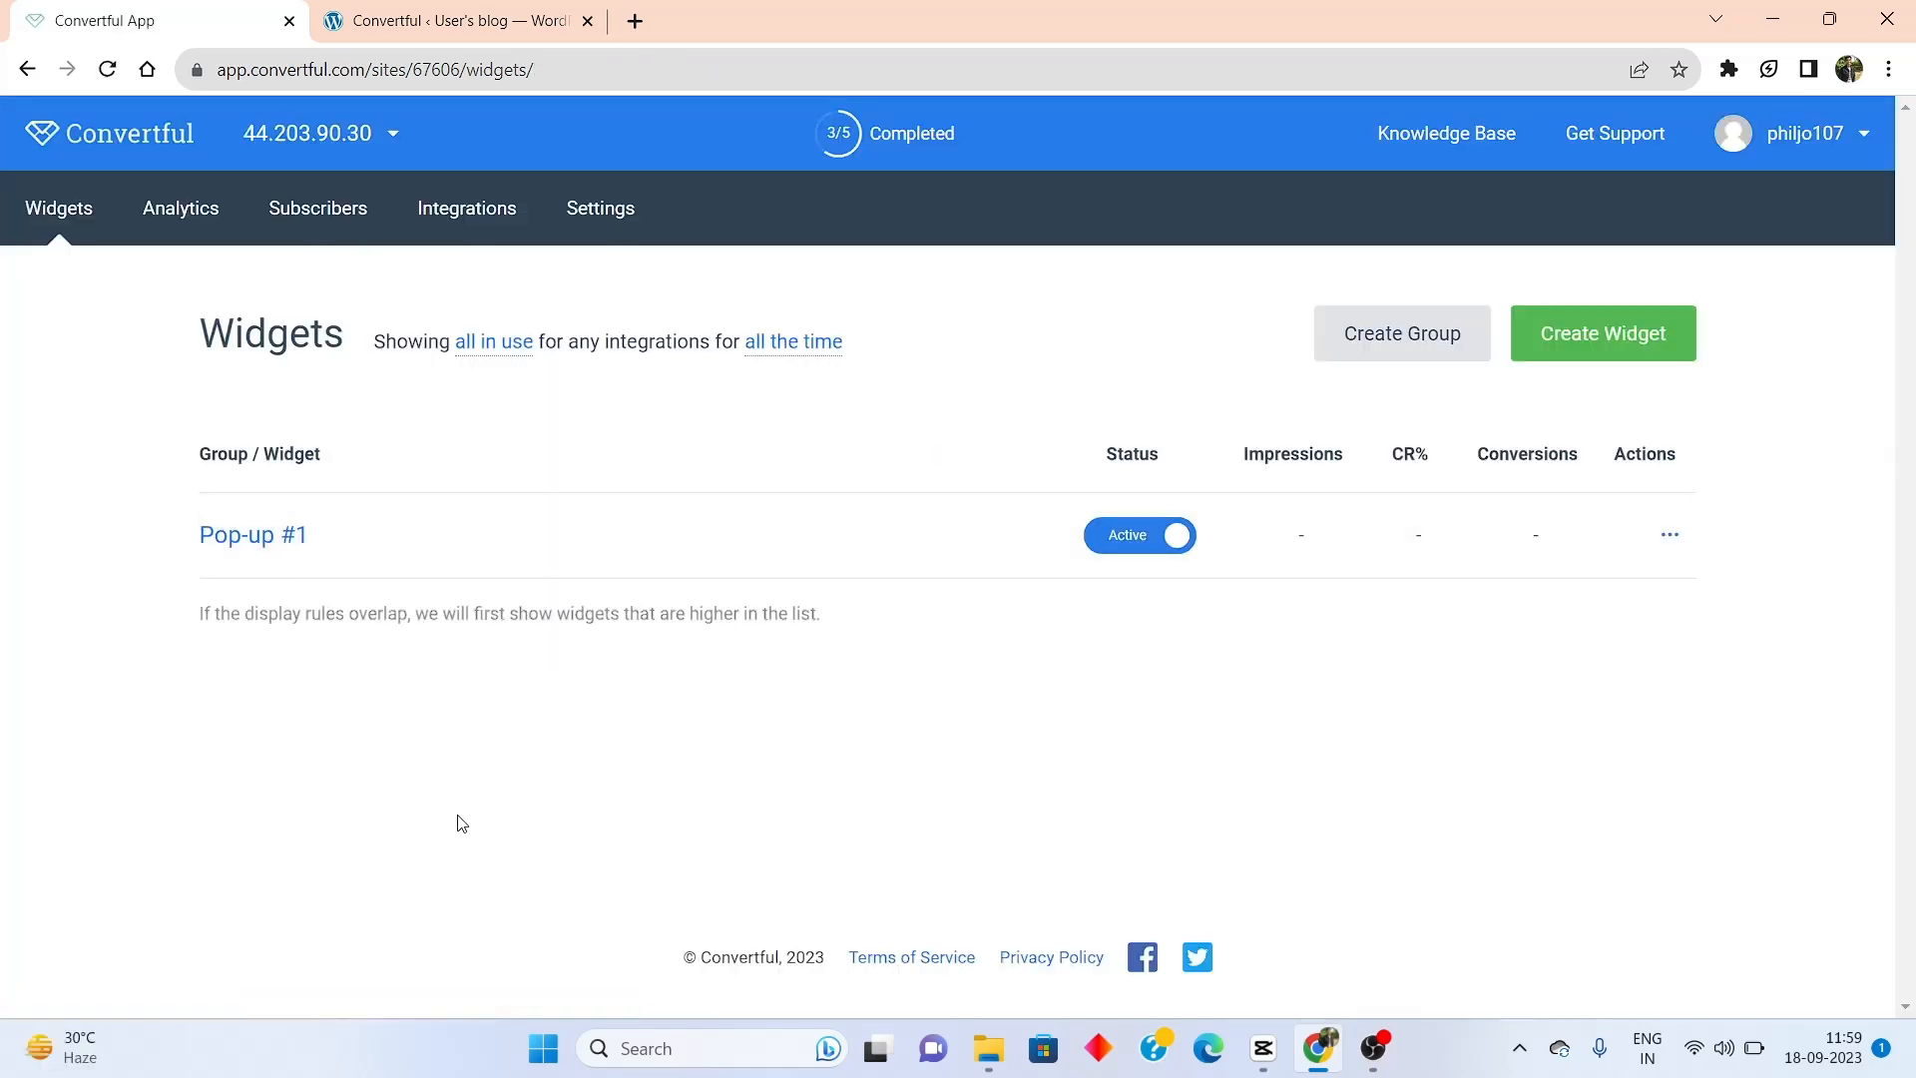
Open the live website in a new tab from the WordPress admin and switch to it
{"action": "left_click", "coordinate": [482, 17]}
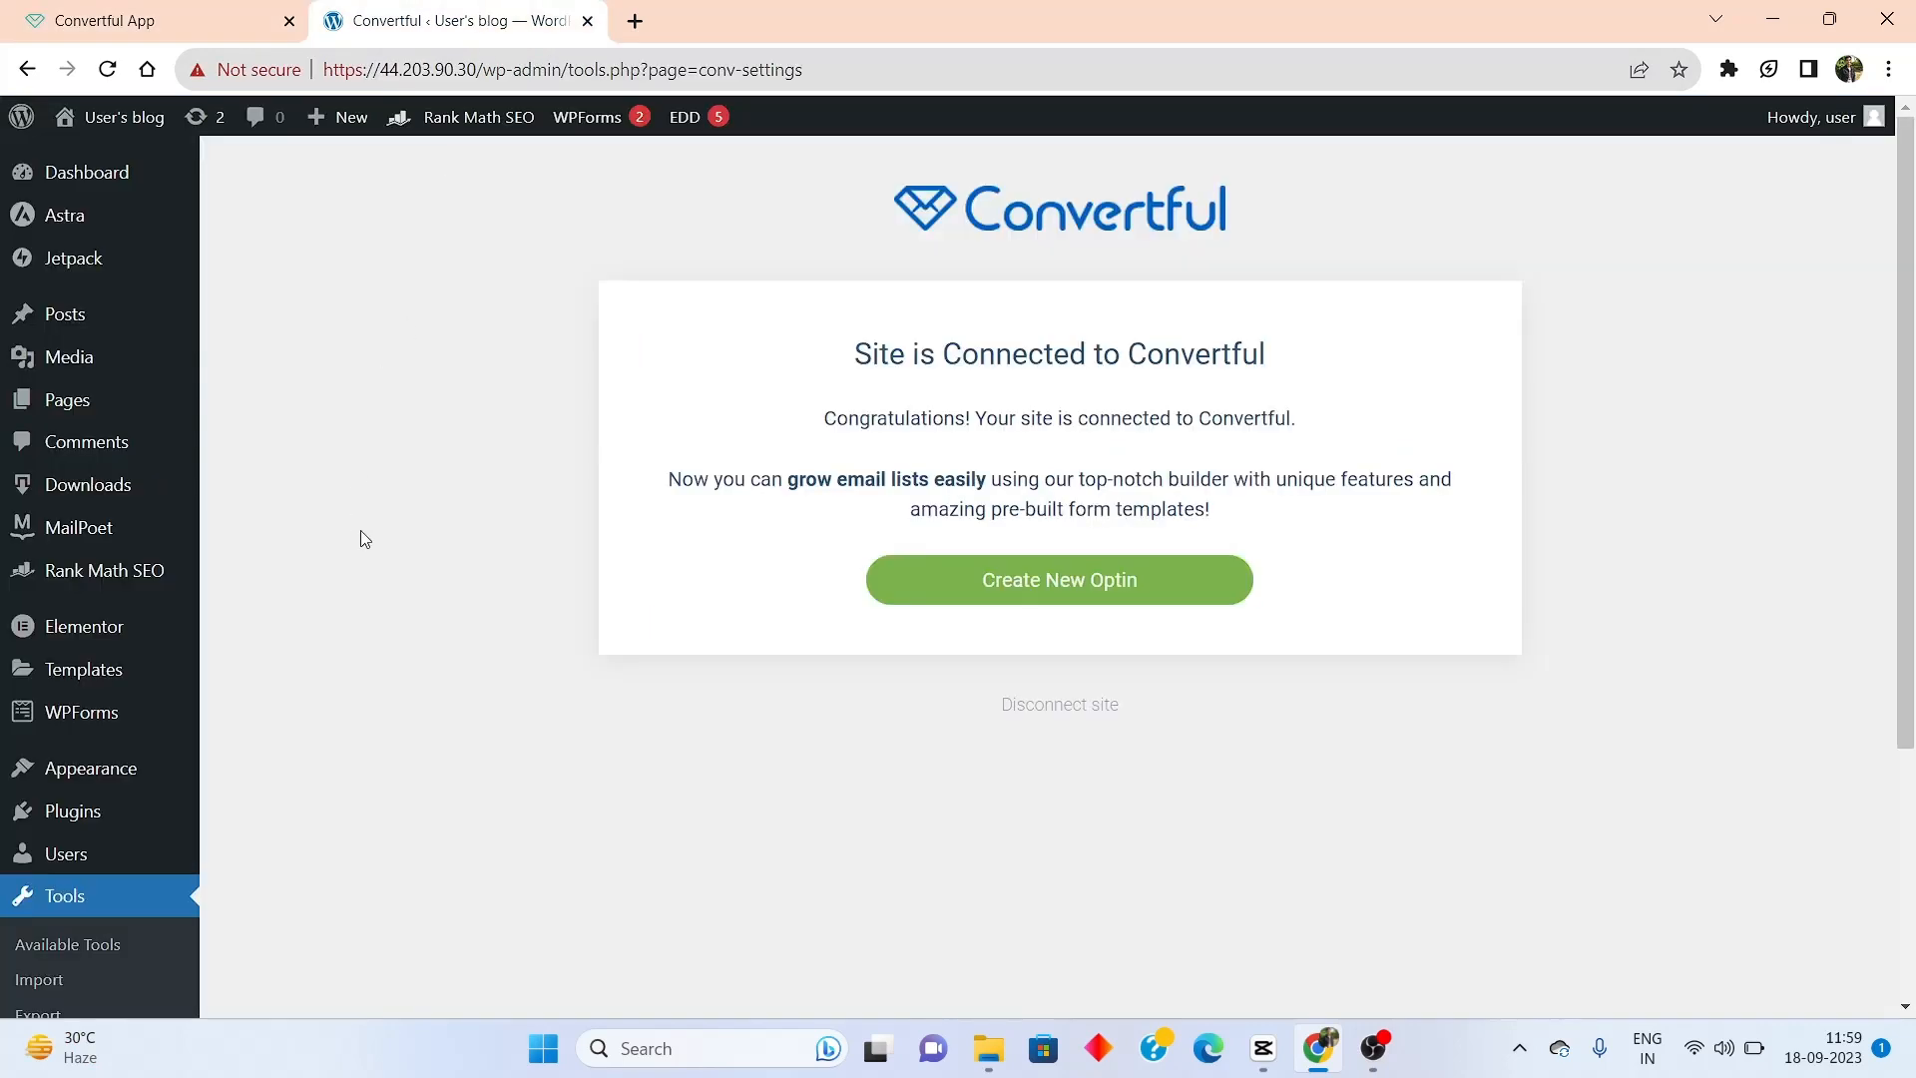
{"action": "mouse_move", "coordinate": [111, 117]}
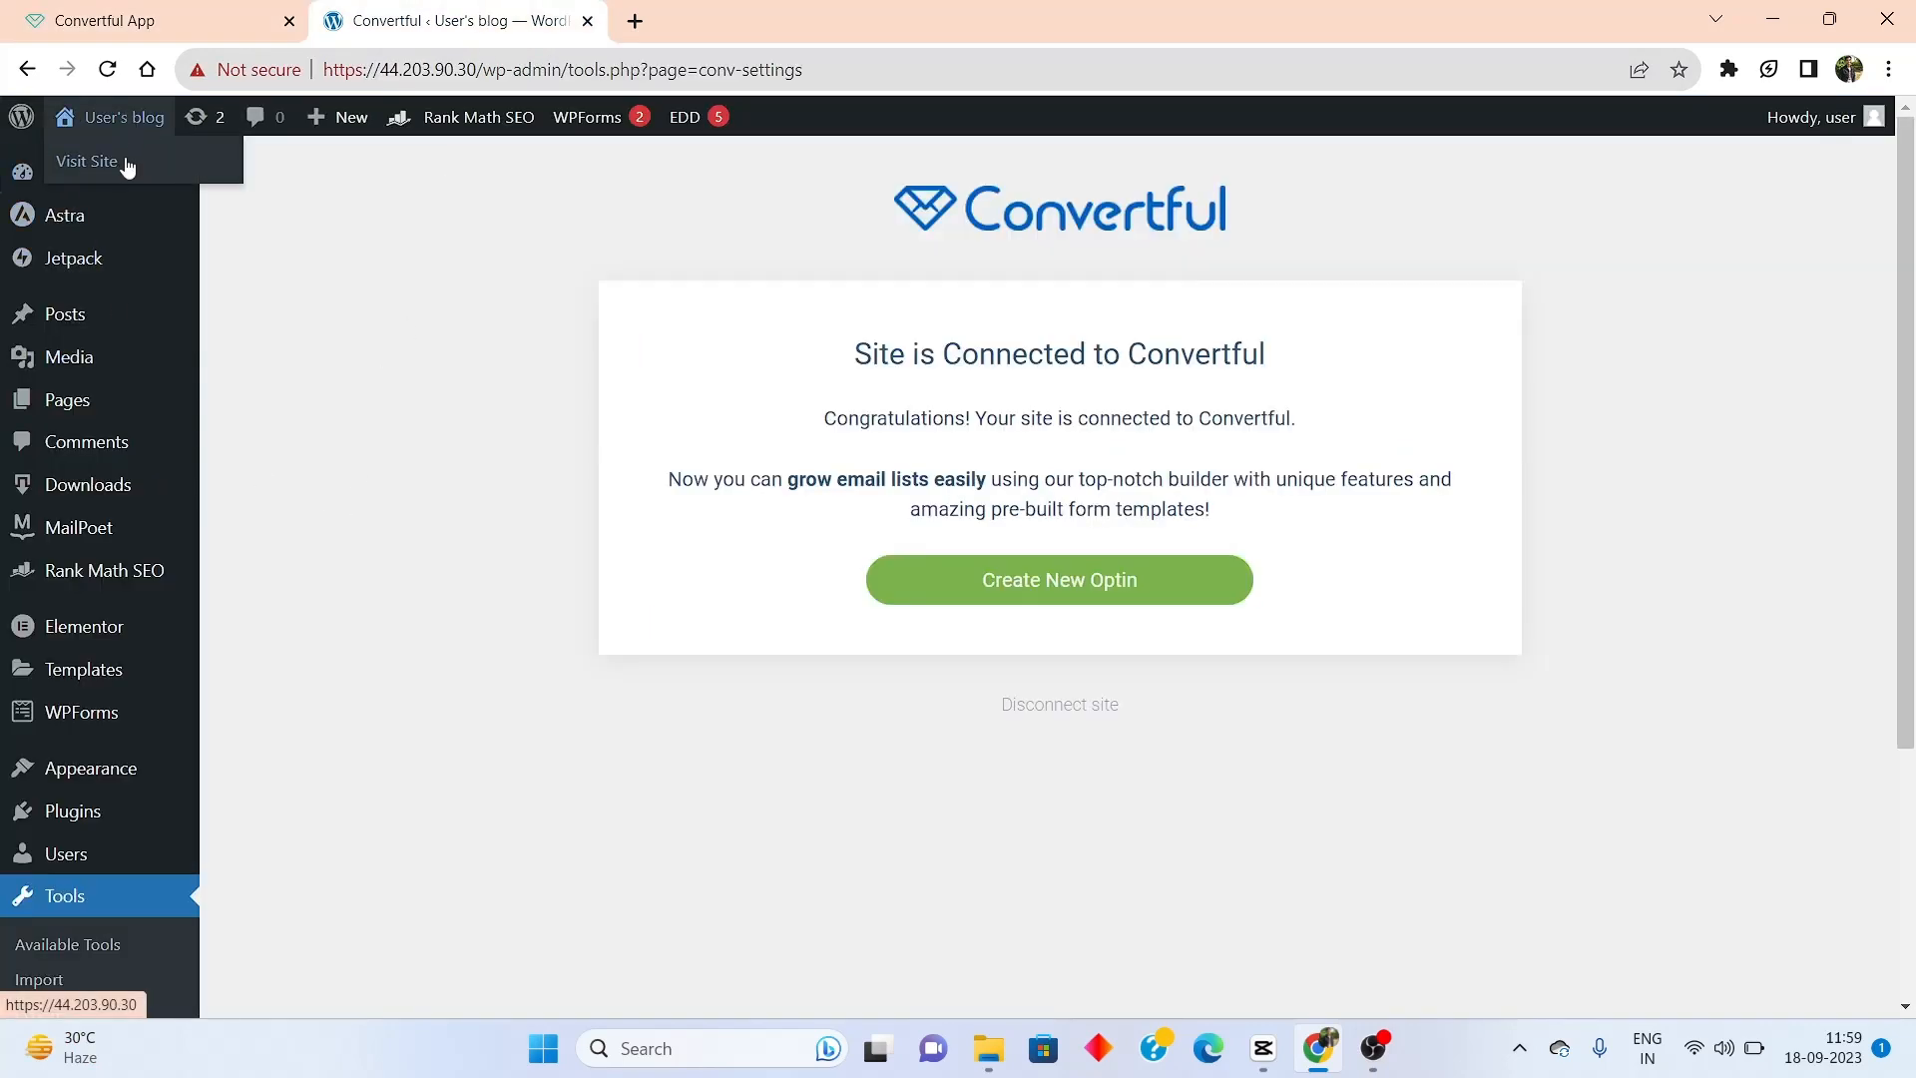
{"action": "right_click", "coordinate": [128, 166]}
{"action": "left_click", "coordinate": [190, 180]}
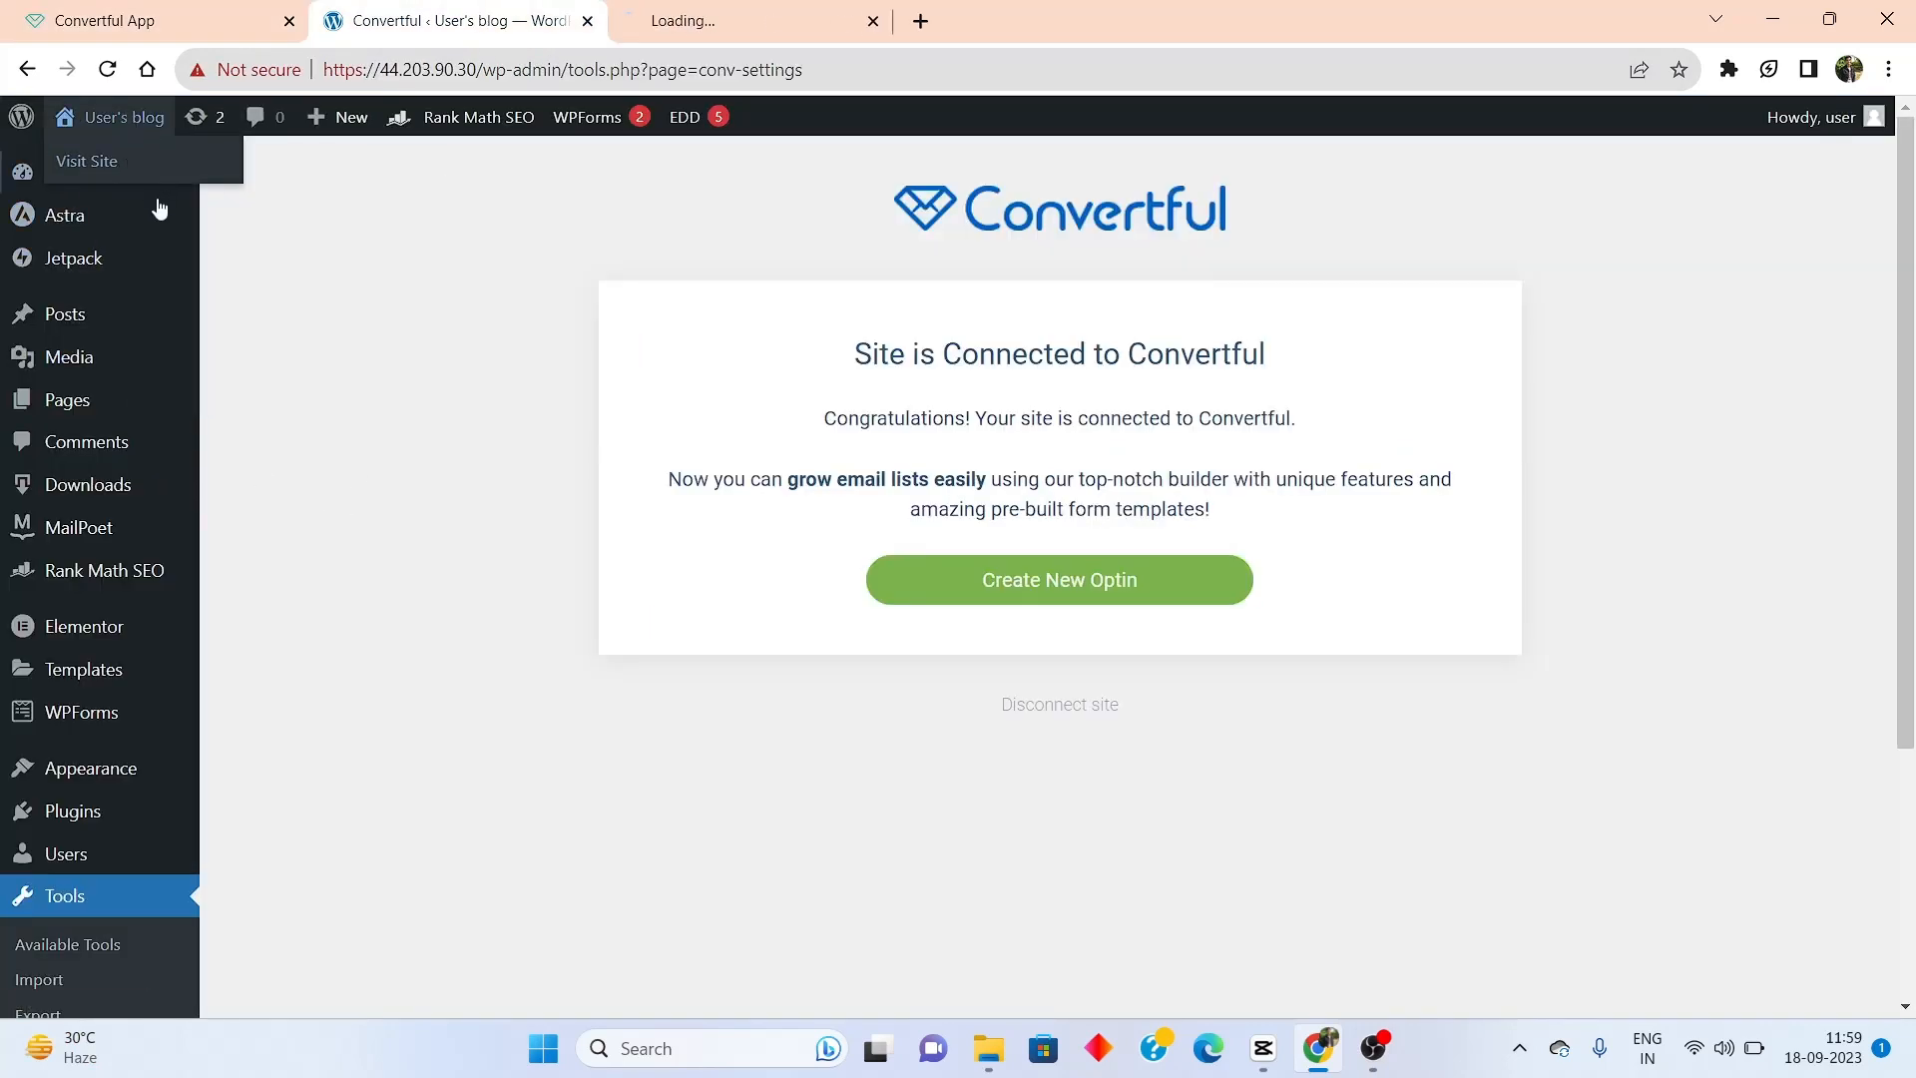
{"action": "left_click", "coordinate": [758, 12]}
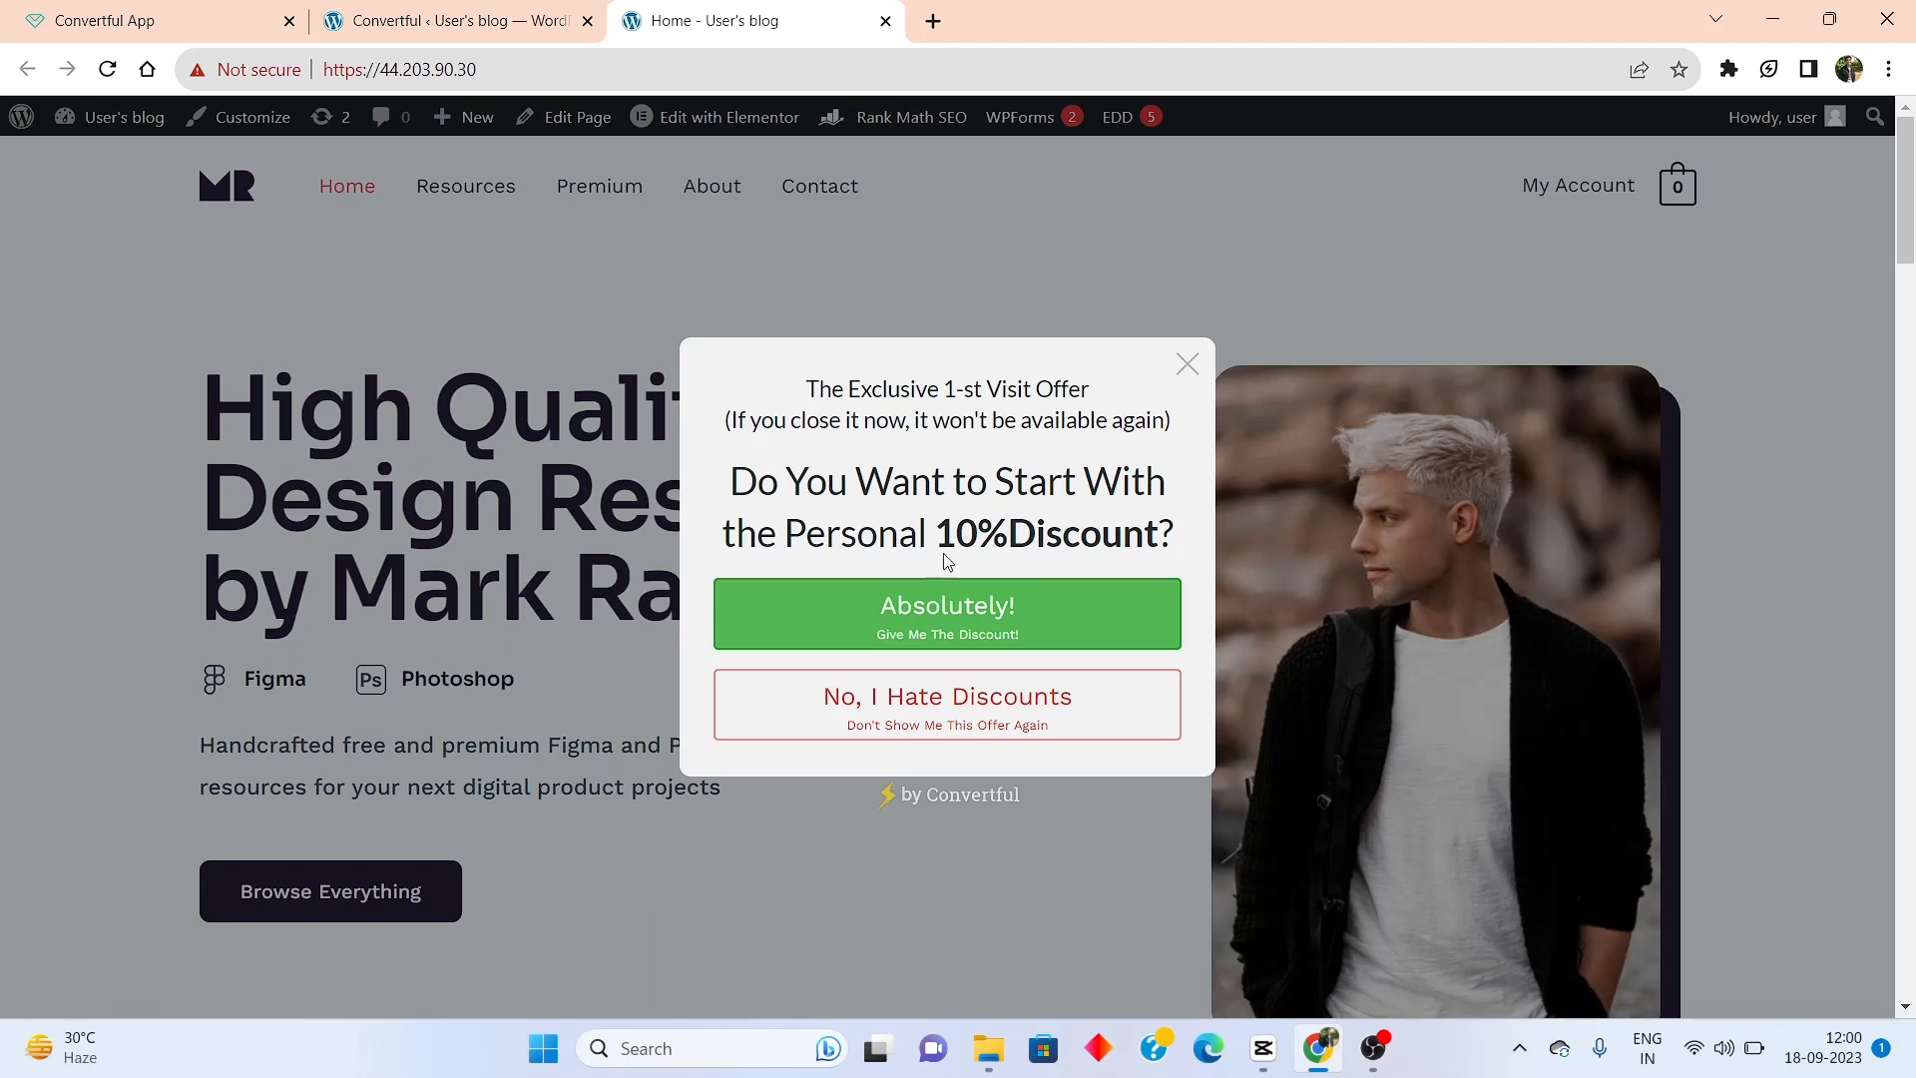
Accept the discount offer in the live pop-up and submit the club form with the visitor's name and e-mail address, dismissing the battery notice
{"action": "left_click", "coordinate": [928, 609]}
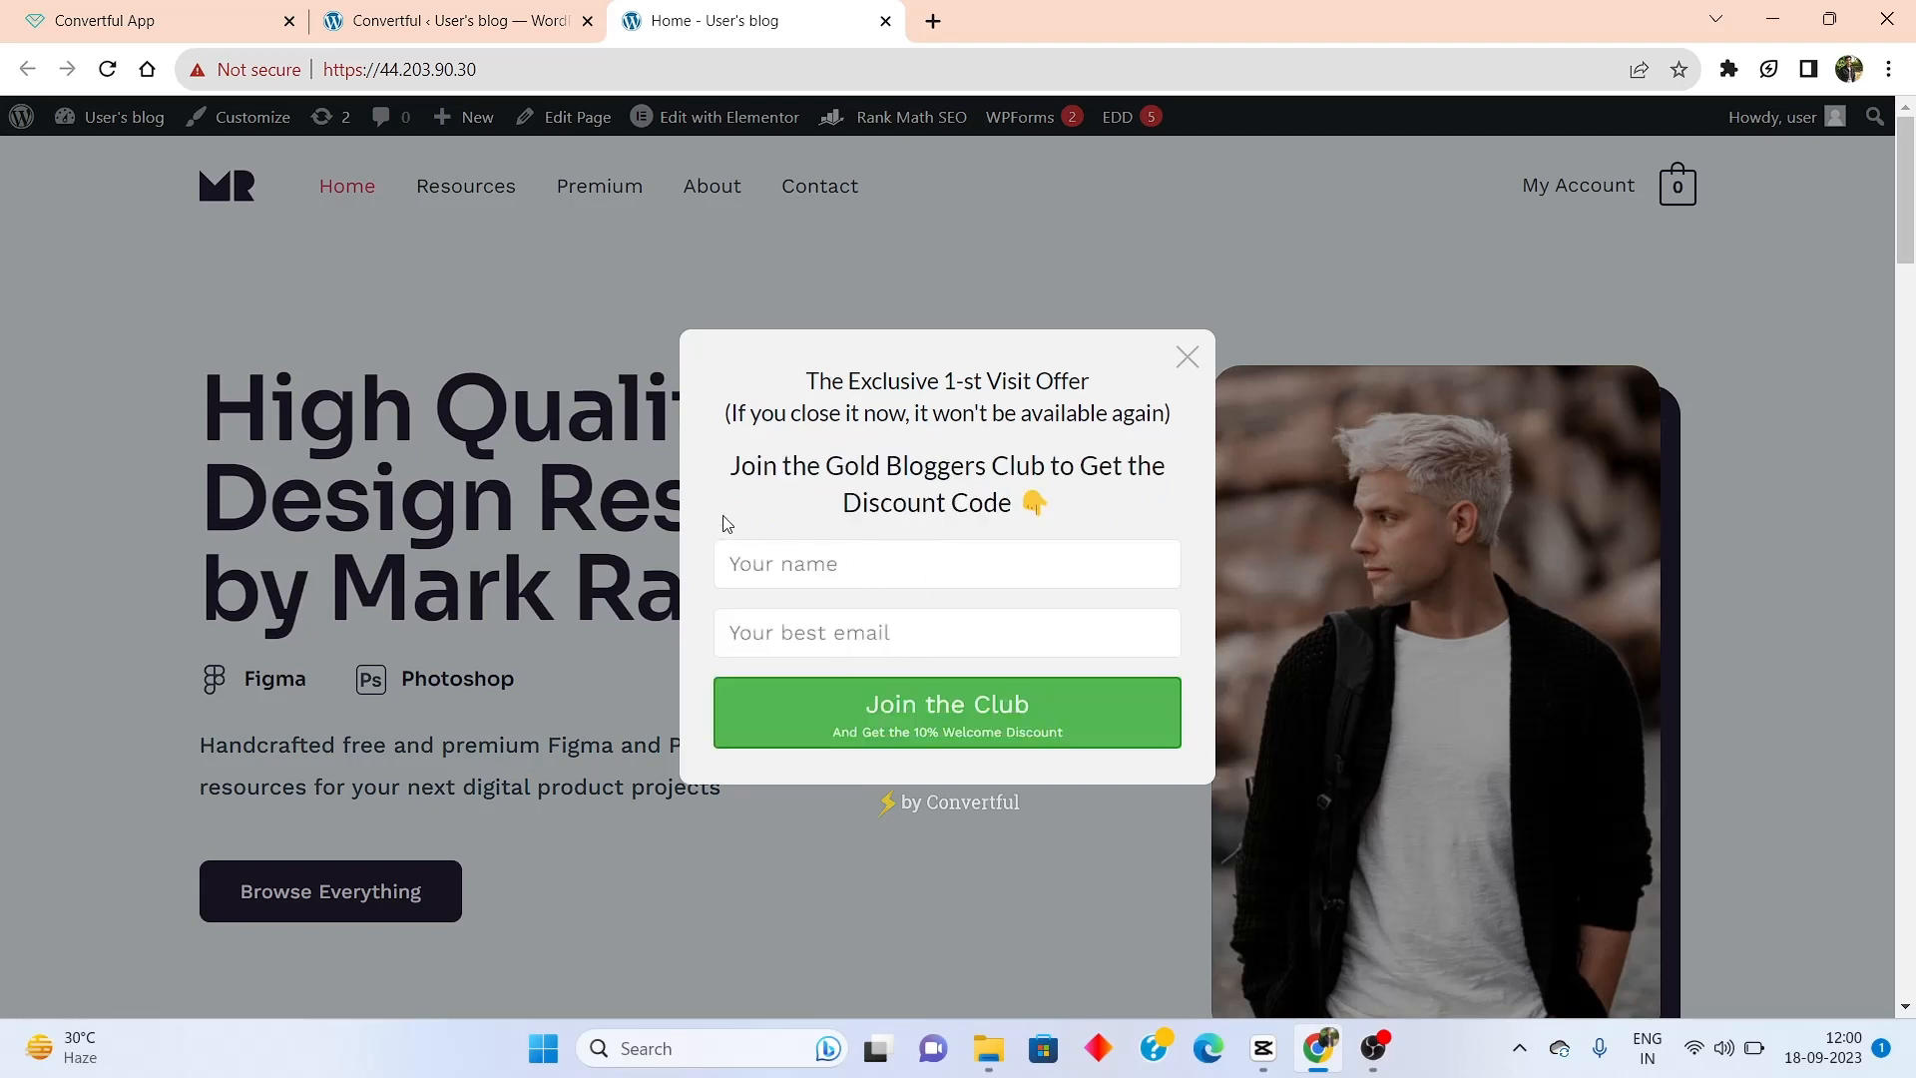
{"action": "left_click", "coordinate": [811, 551]}
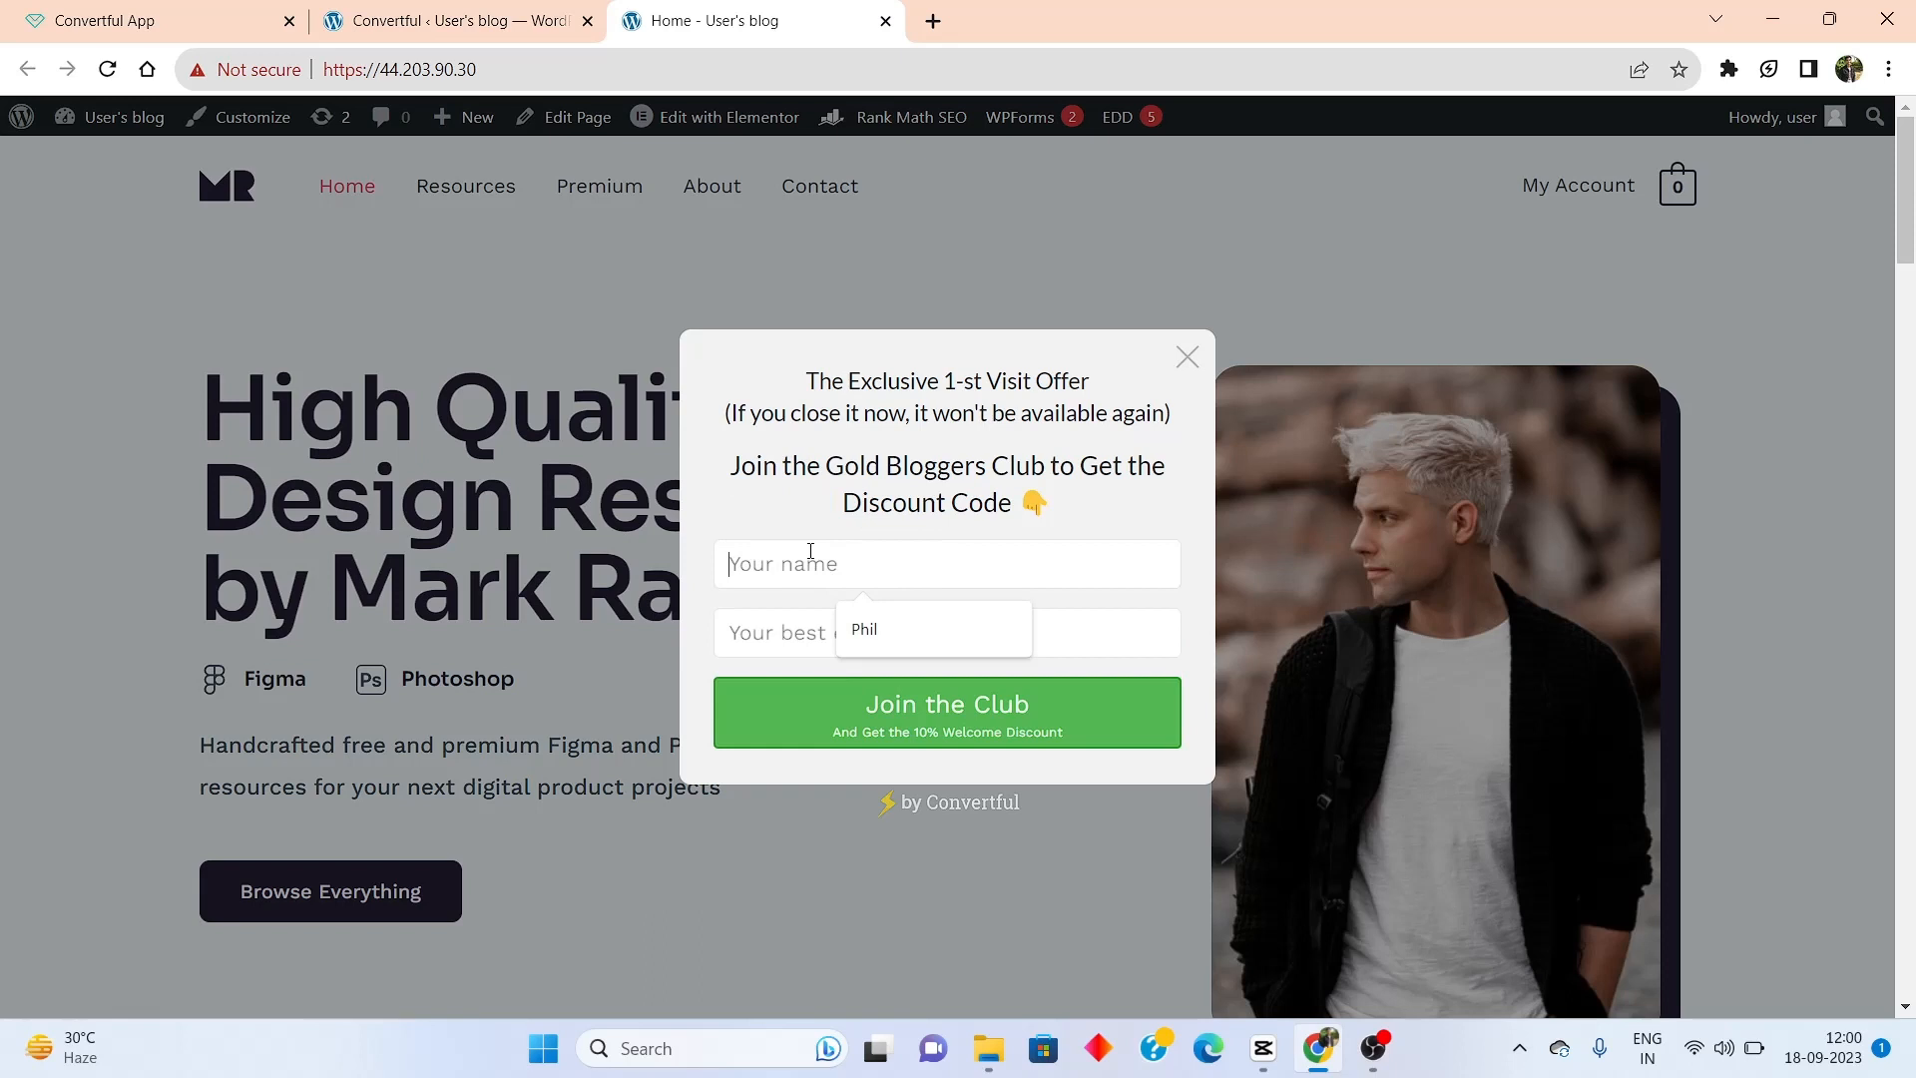
{"action": "left_click", "coordinate": [903, 626]}
{"action": "left_click", "coordinate": [834, 634]}
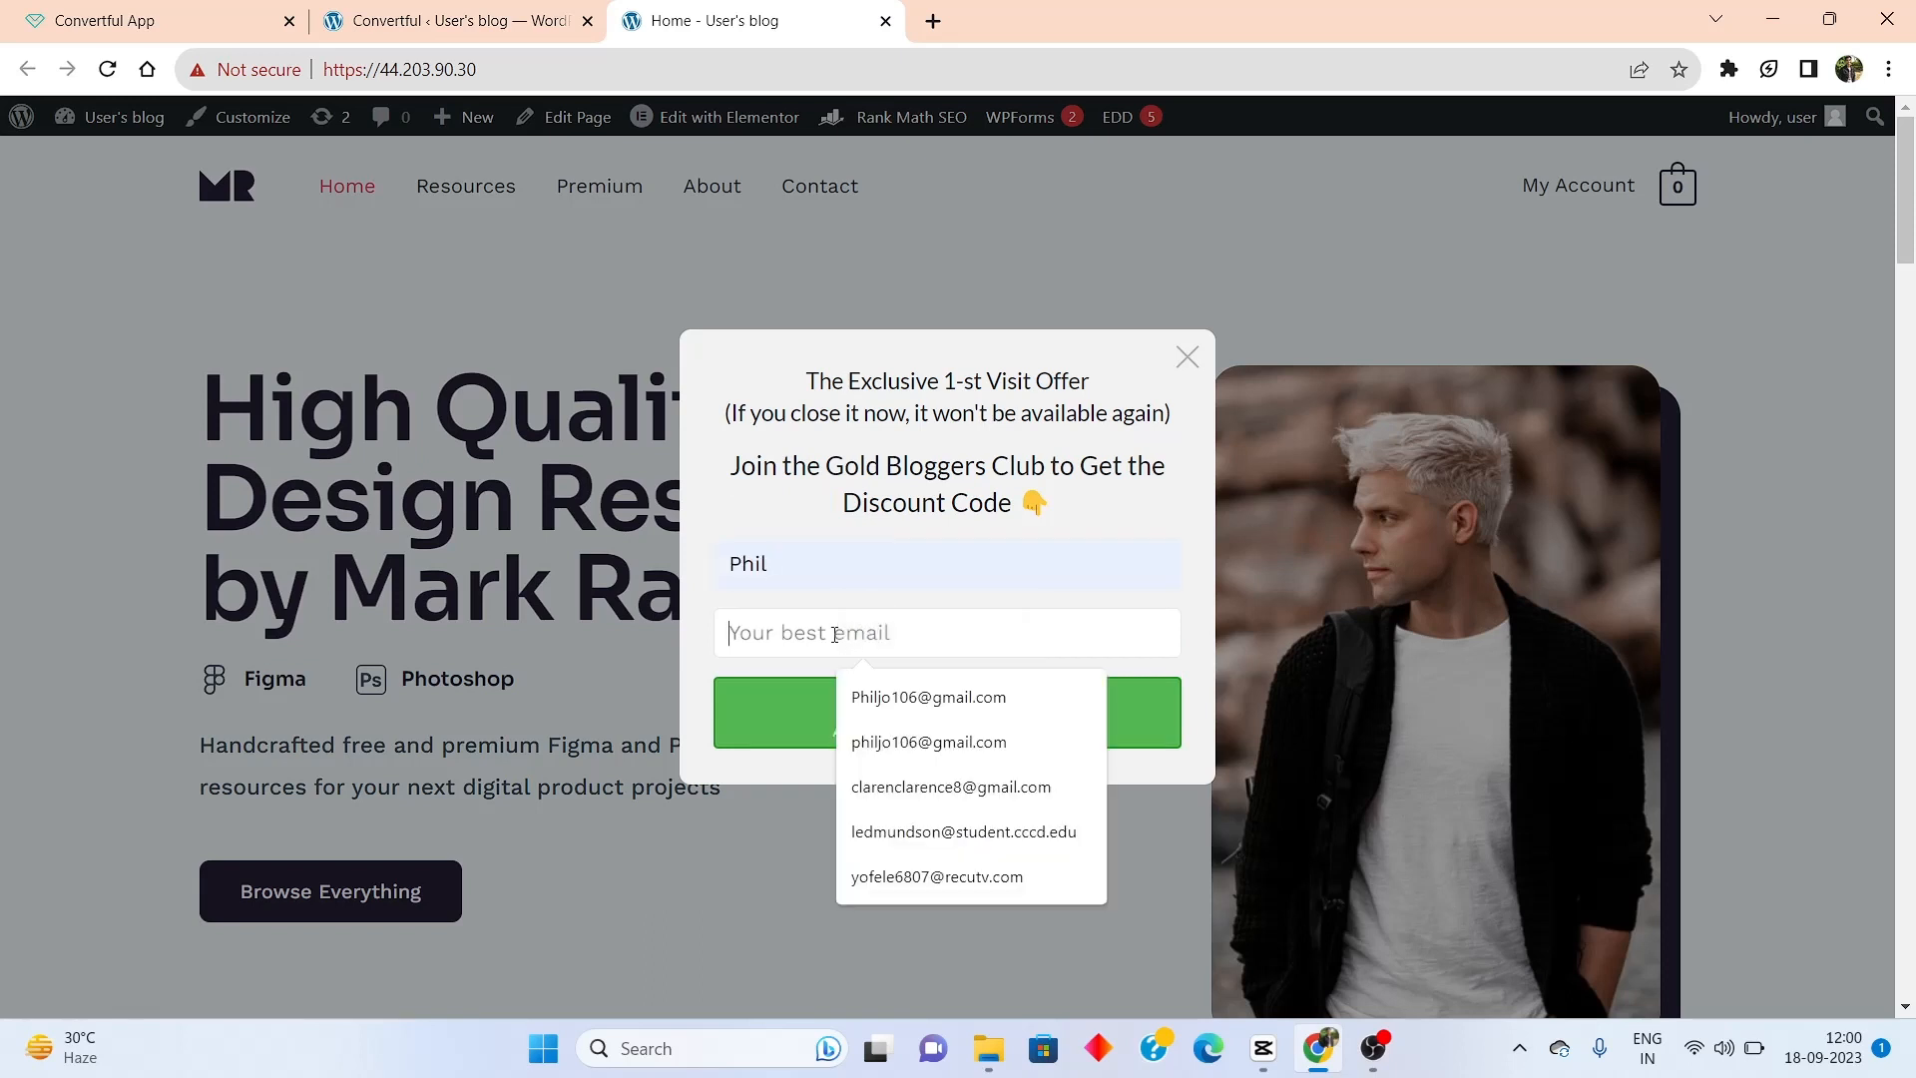
{"action": "left_click", "coordinate": [898, 831]}
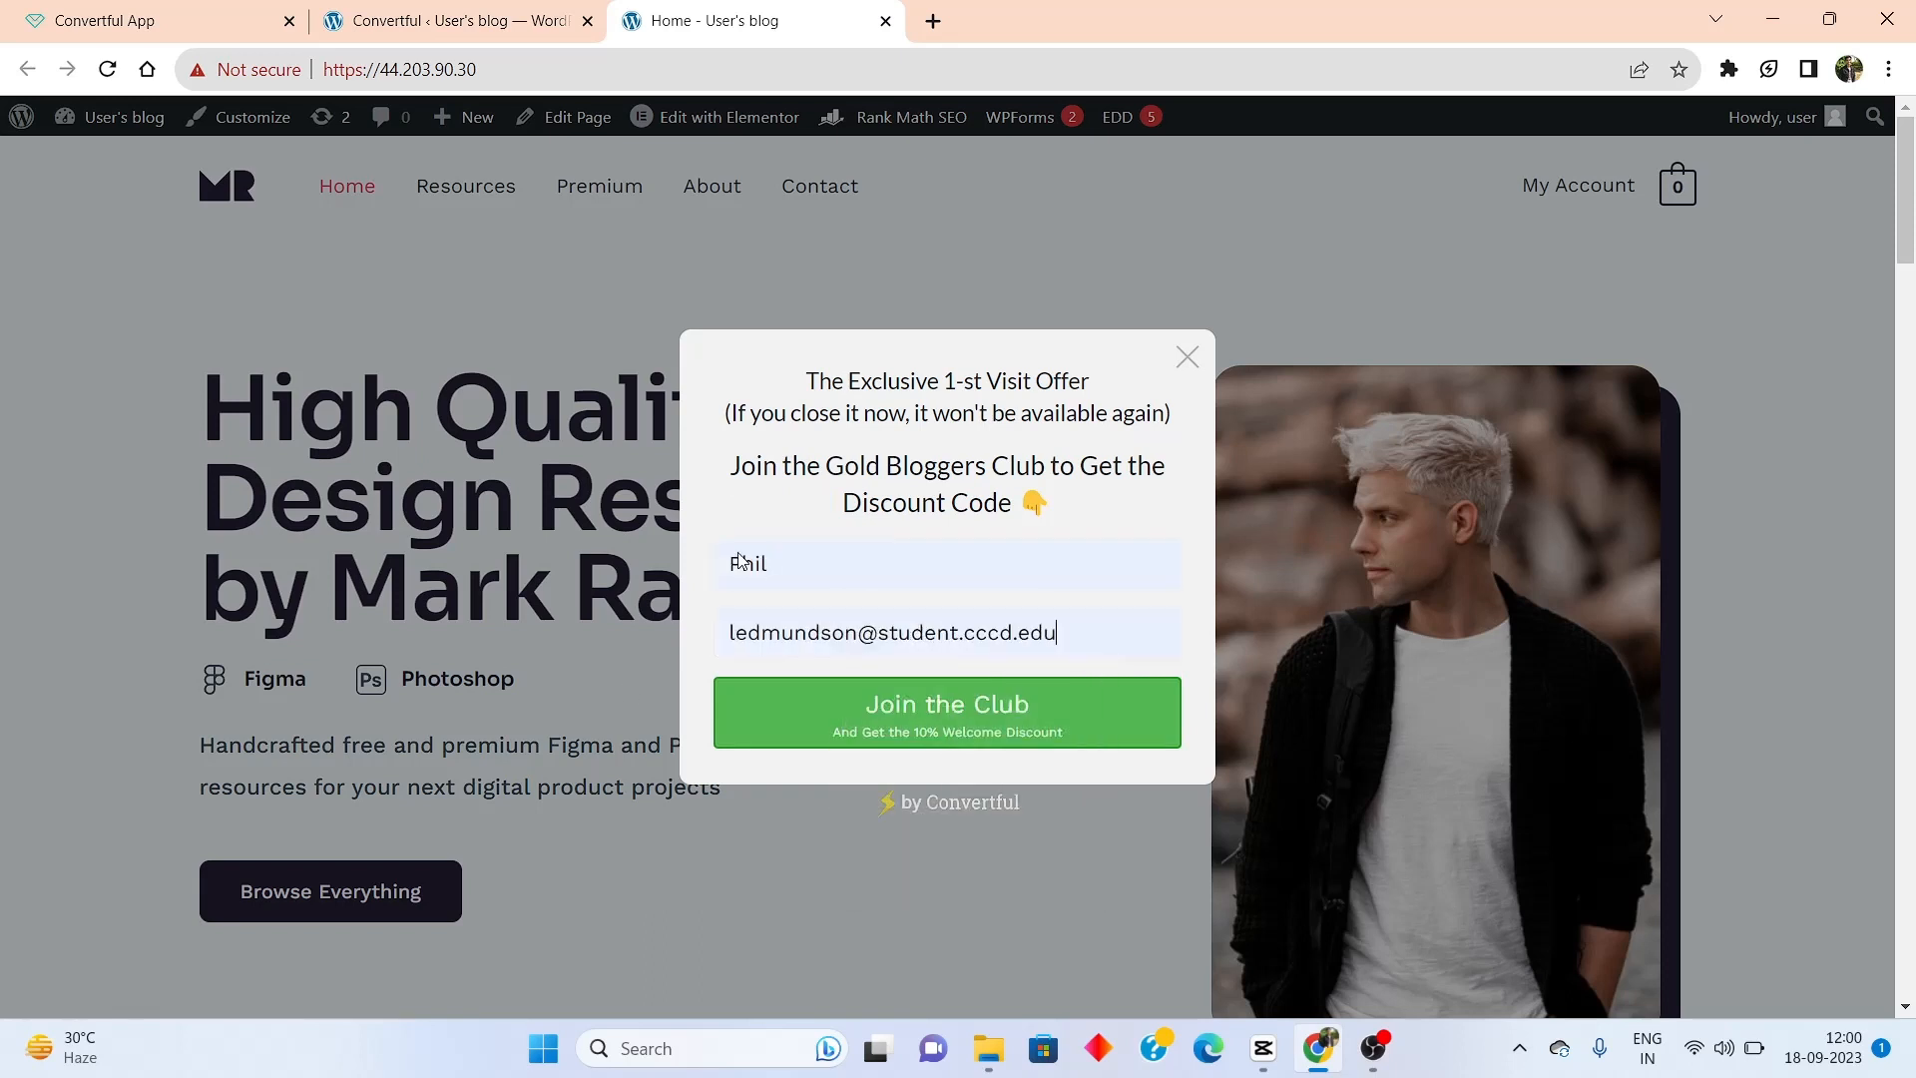
{"action": "left_click", "coordinate": [860, 734]}
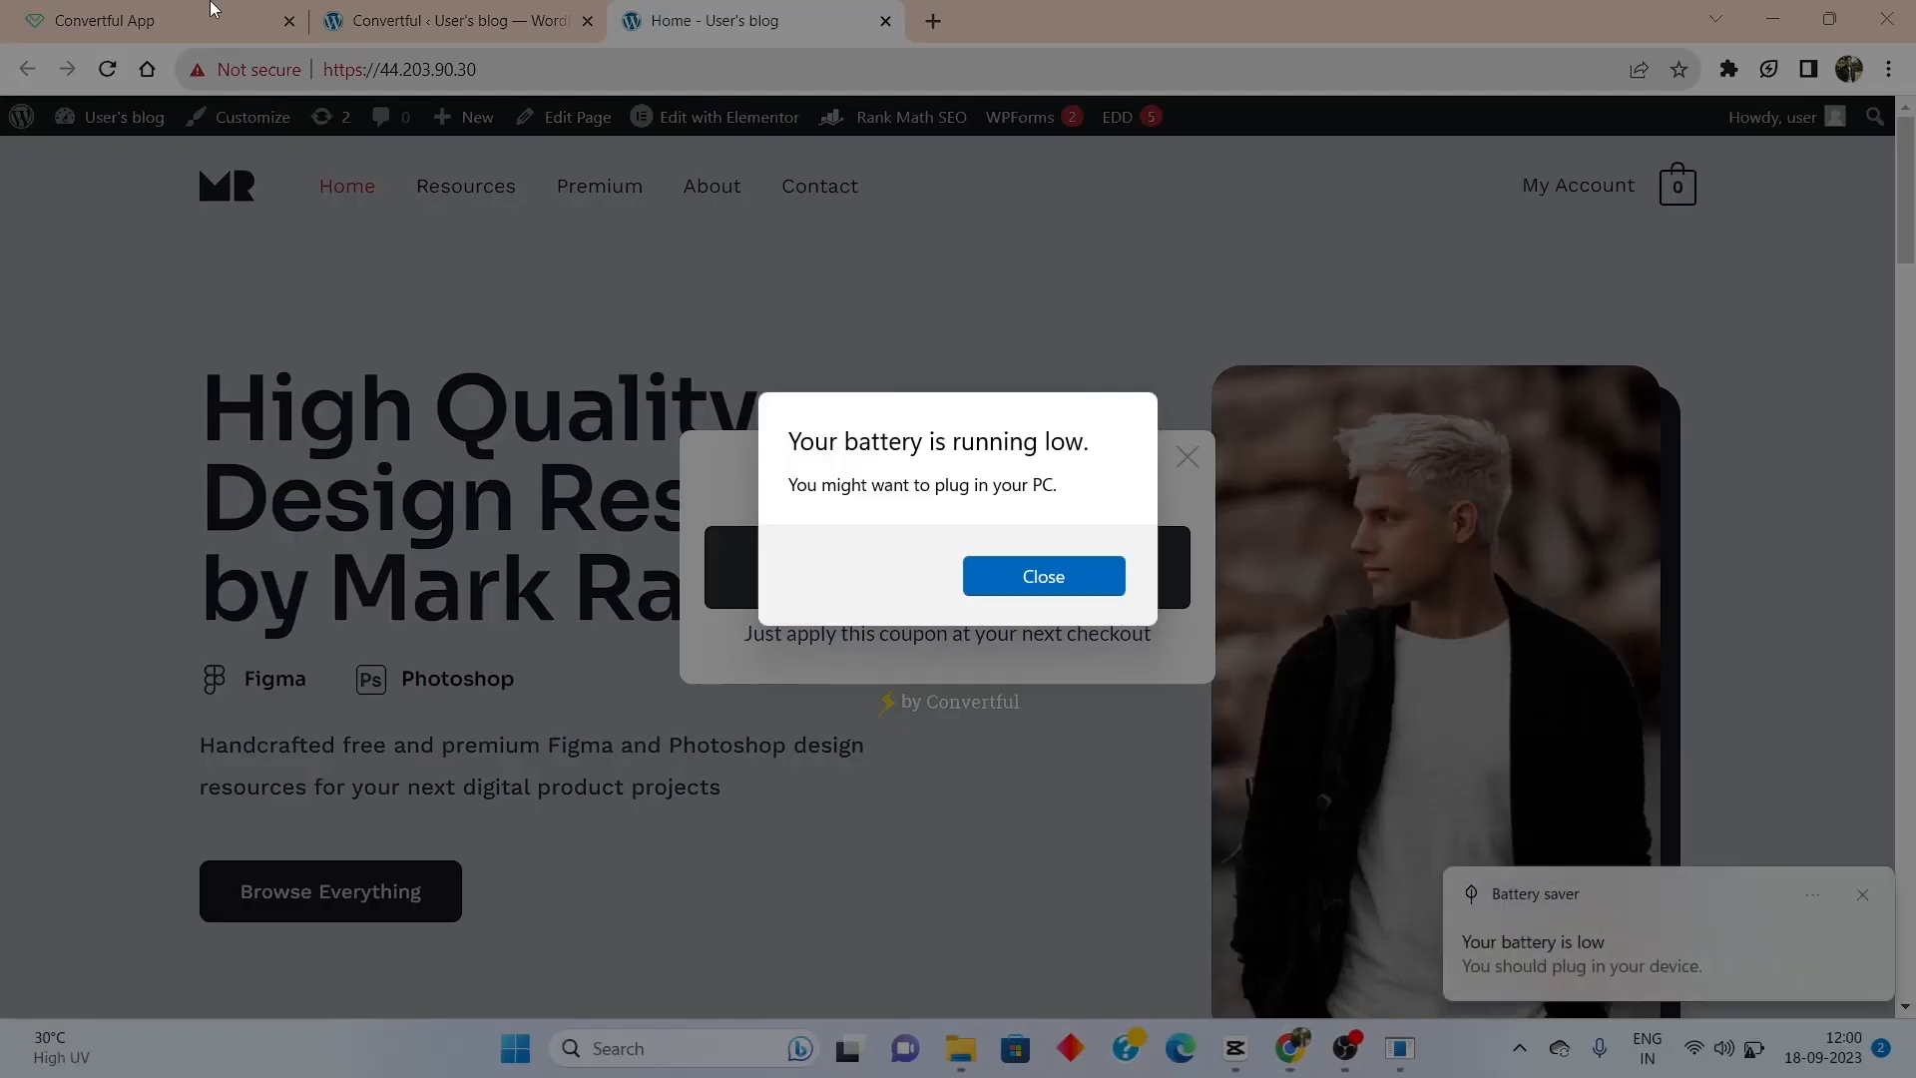
{"action": "left_click", "coordinate": [1050, 576]}
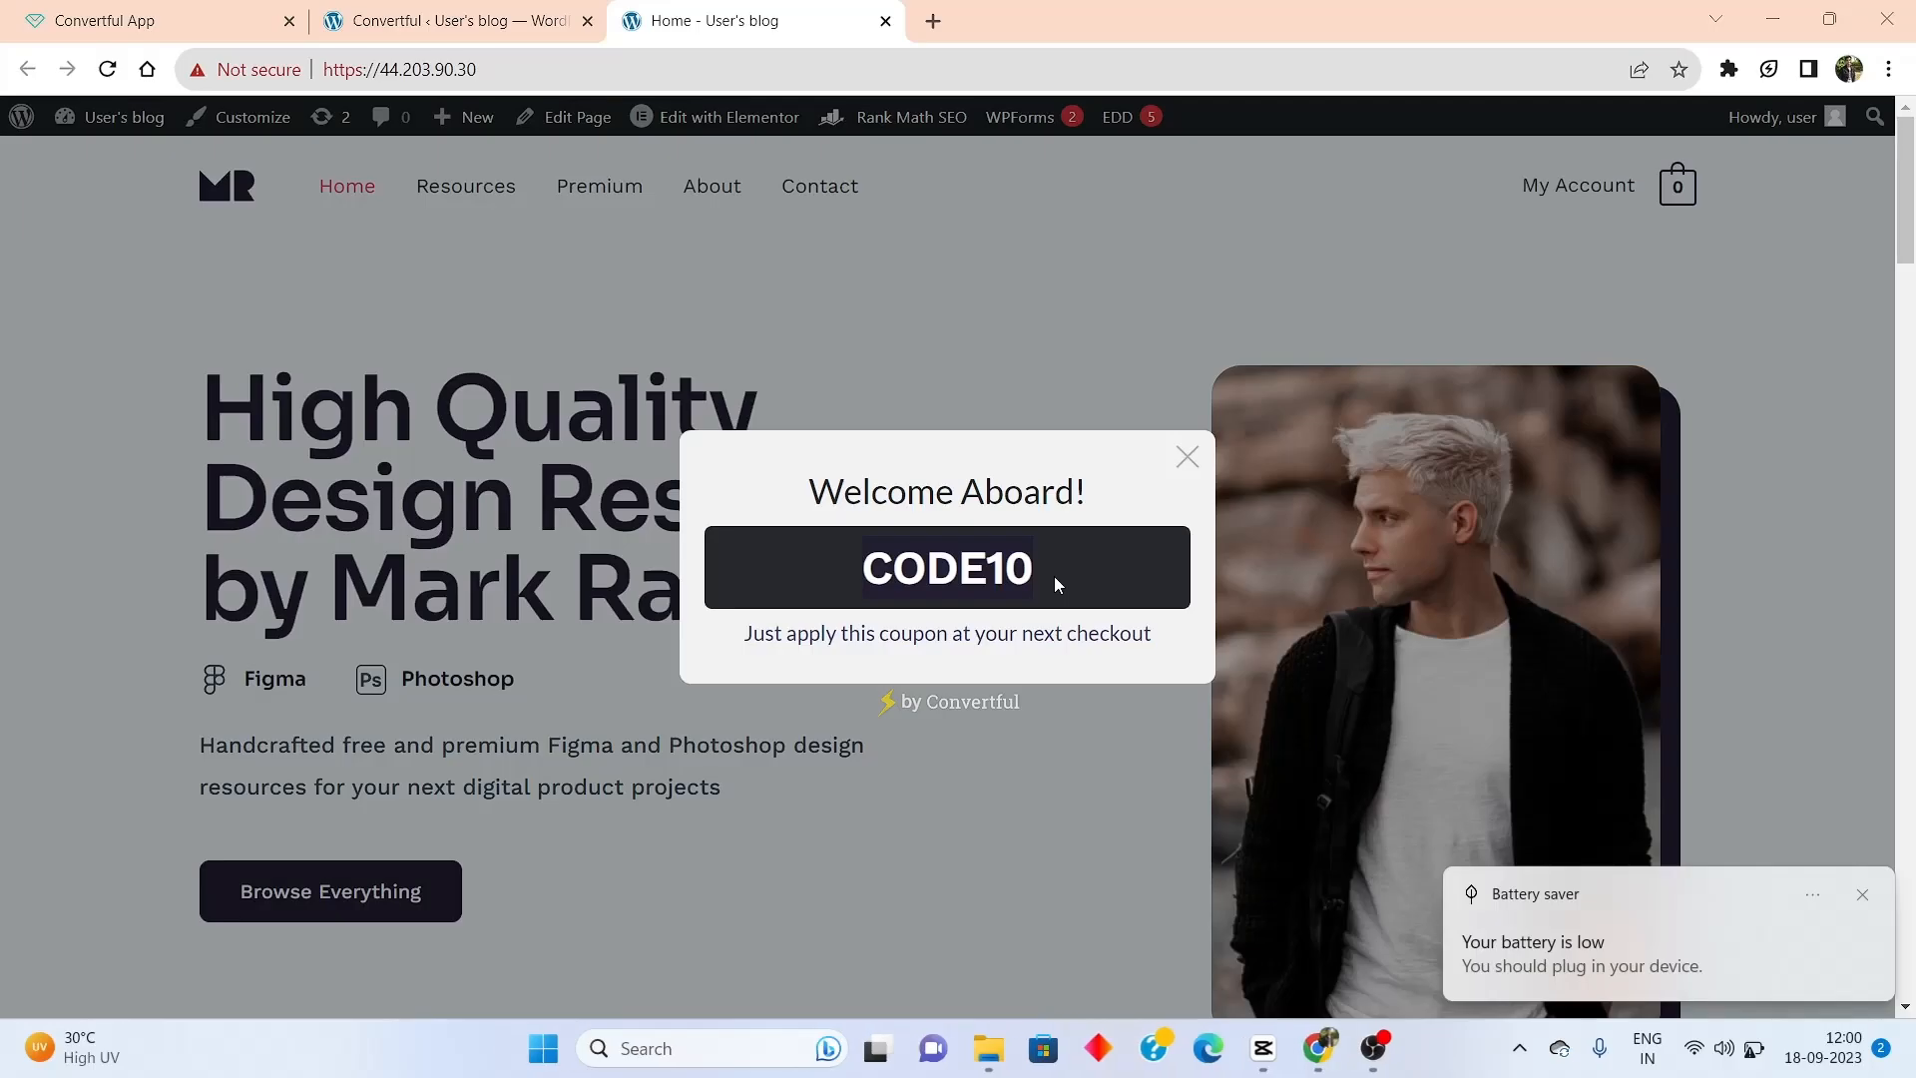